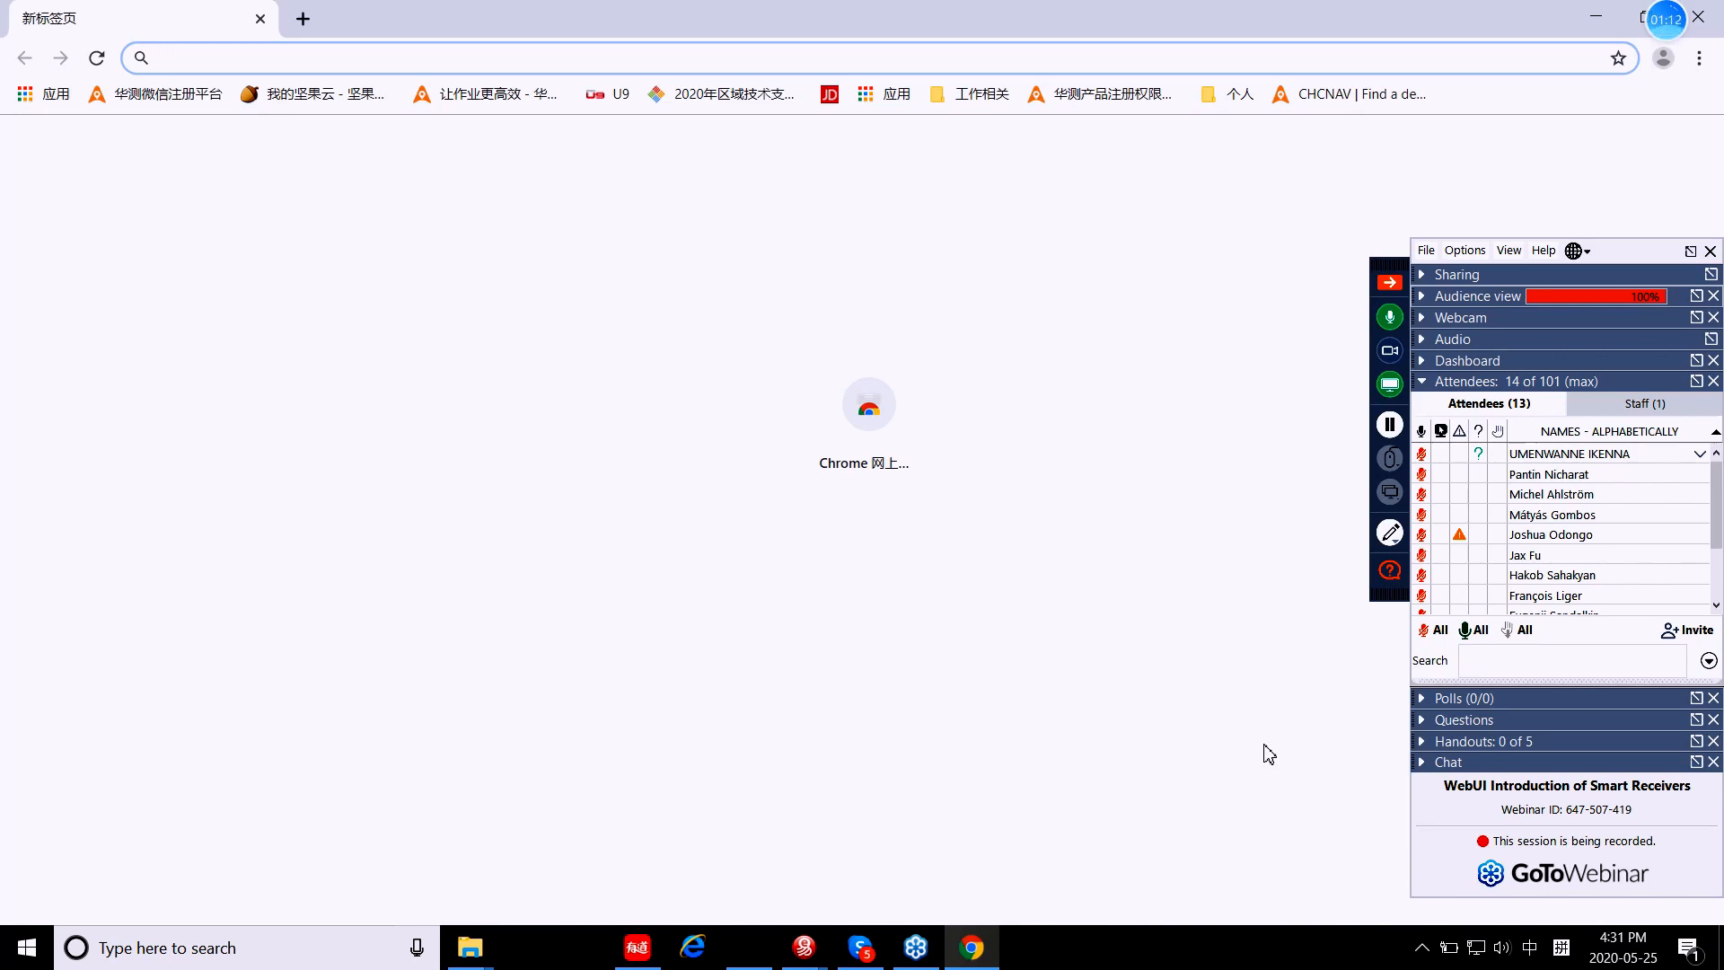
Step: Join the GNSS-1019434 Wi-Fi network from the Windows taskbar network list
left_click(1477, 950)
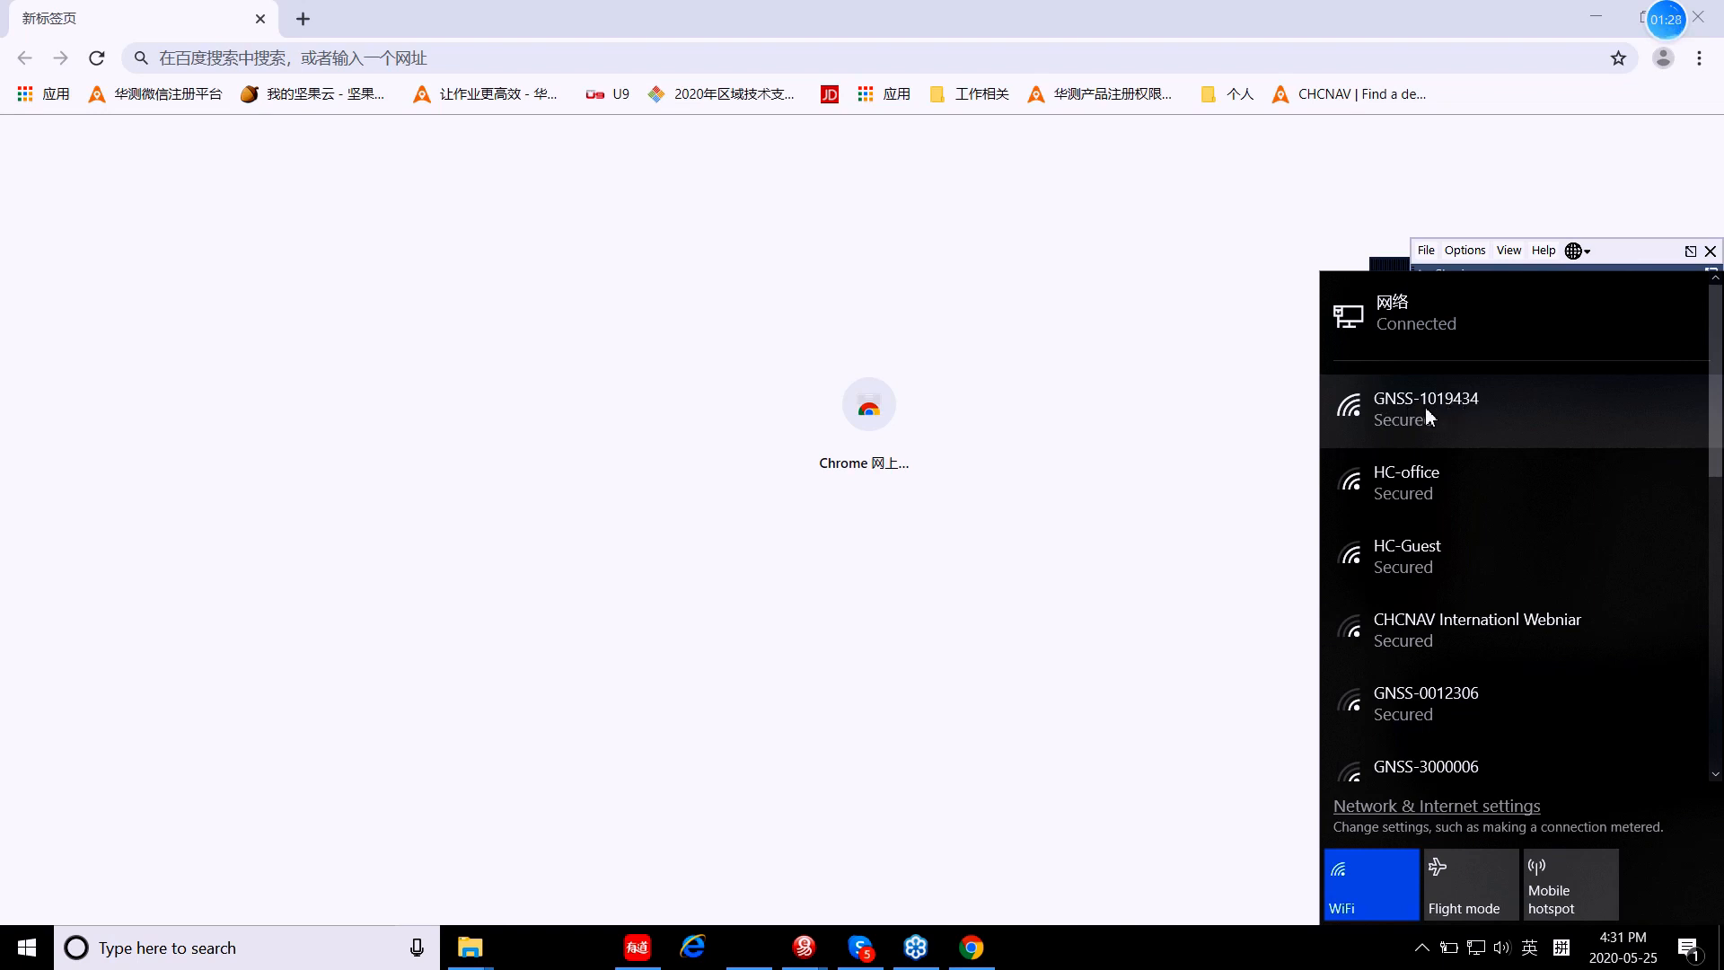
left_click(1473, 416)
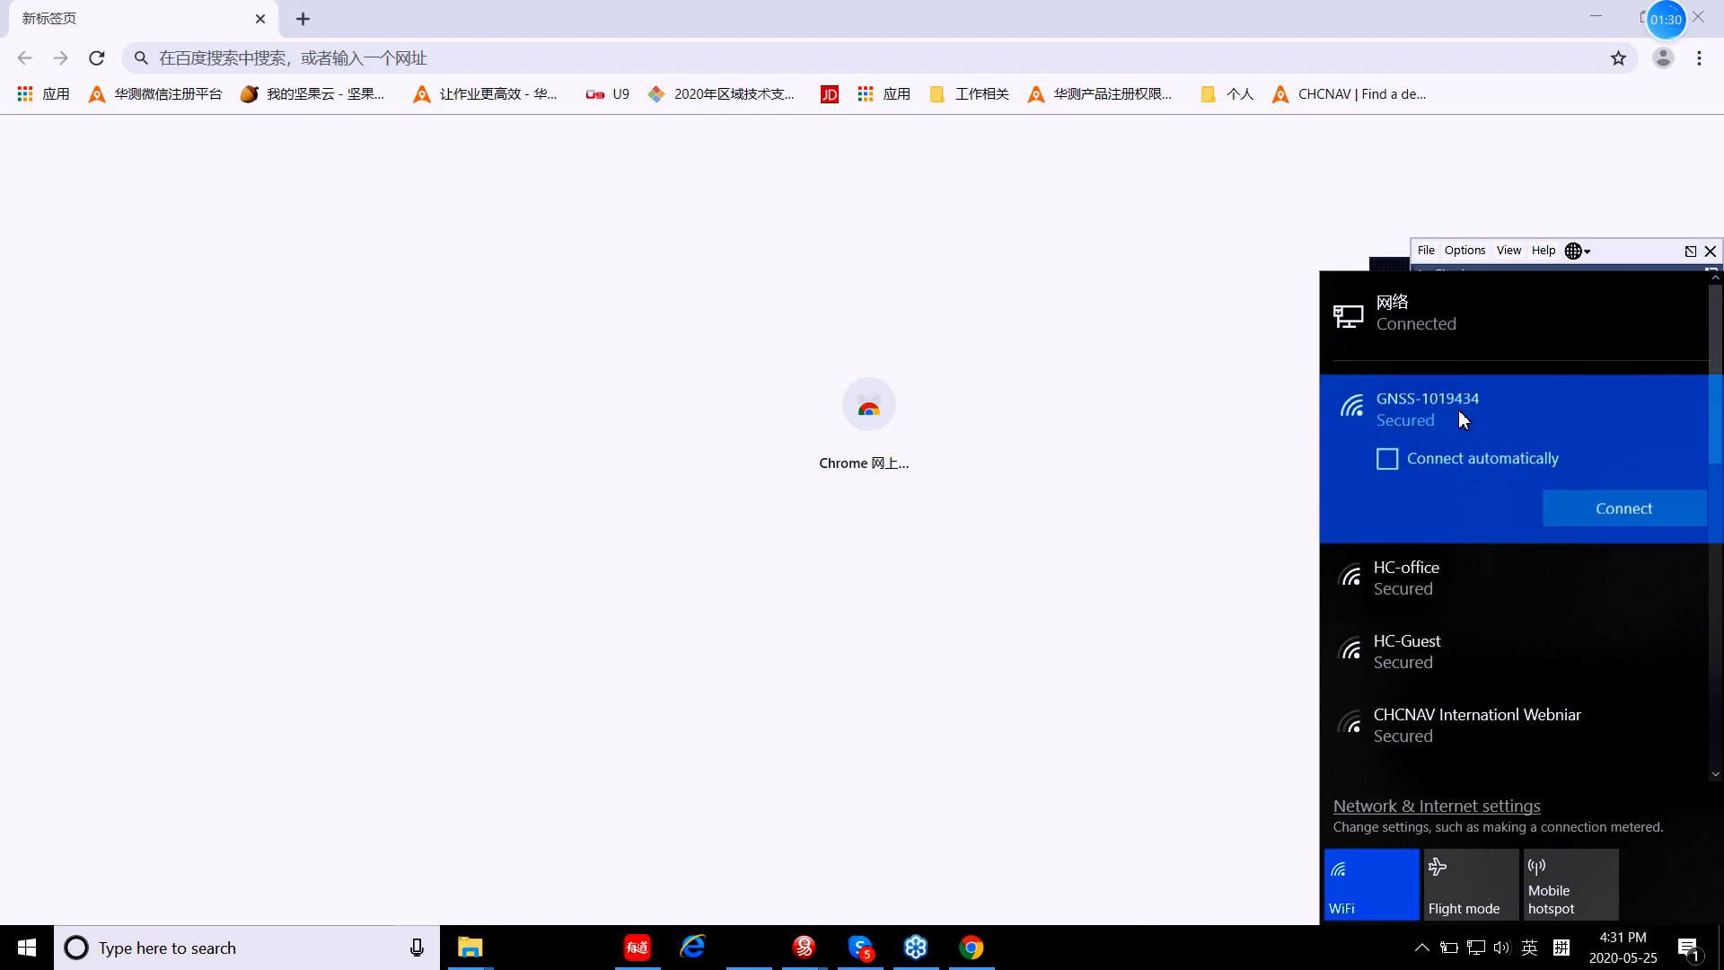
left_click(1609, 508)
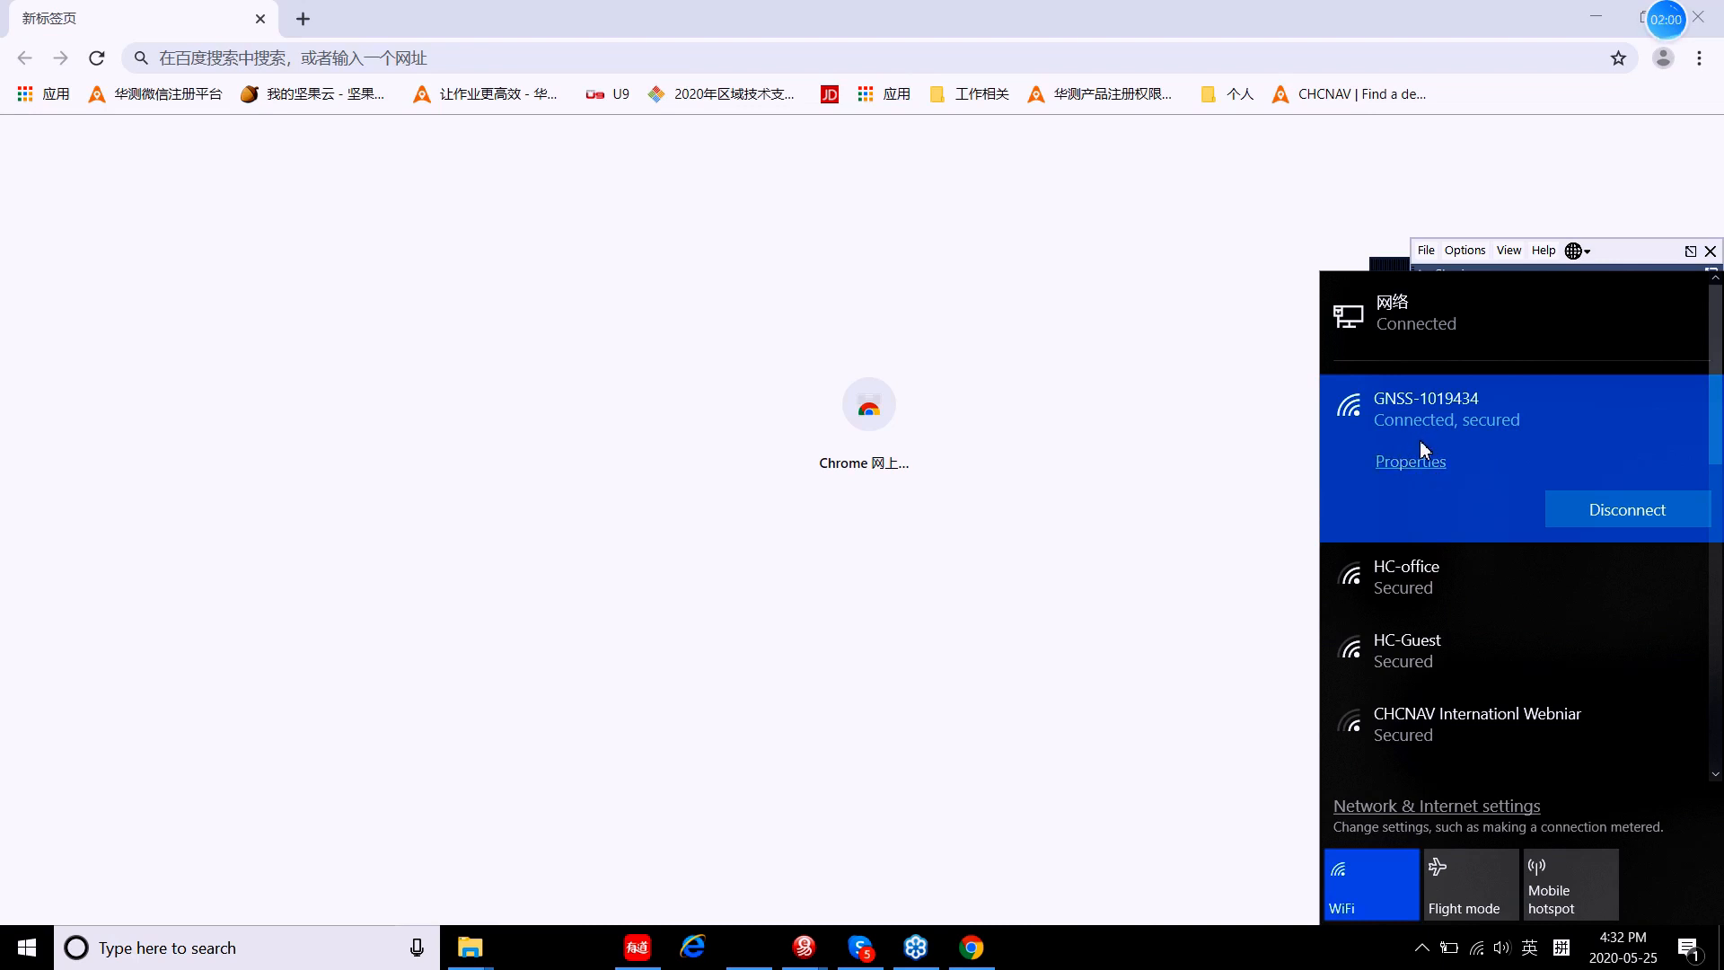
Step: Load the receiver web page at 192.168.1.1 in Chrome
left_click(480, 55)
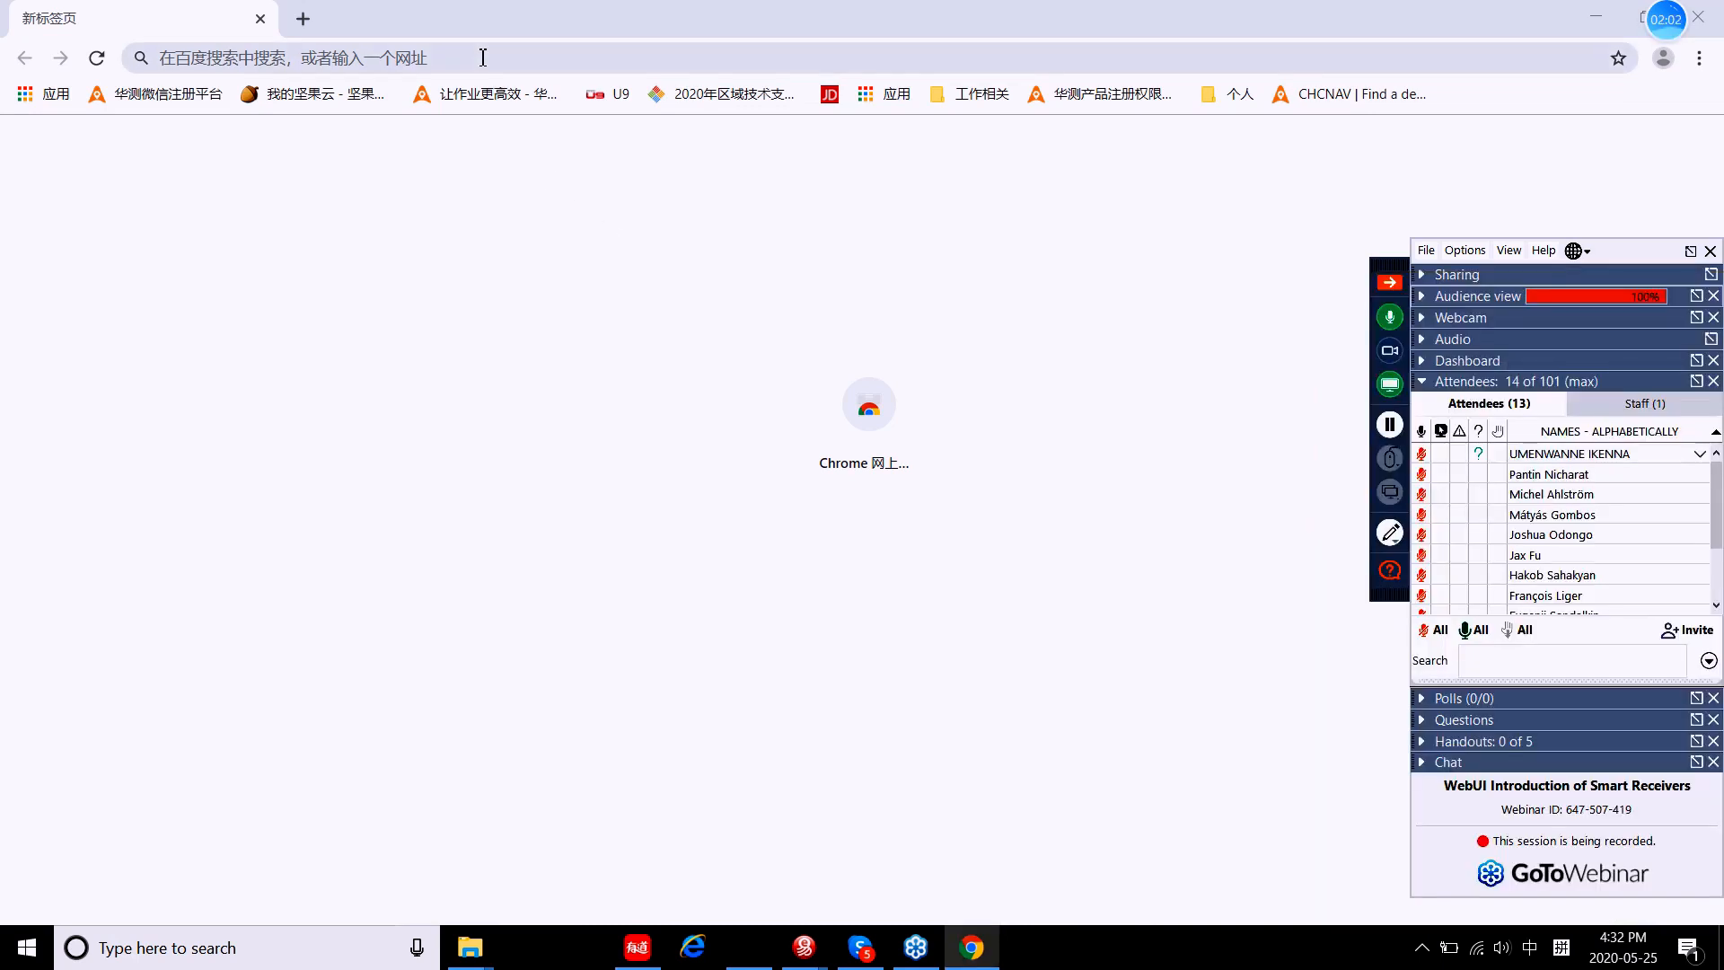
left_click(453, 61)
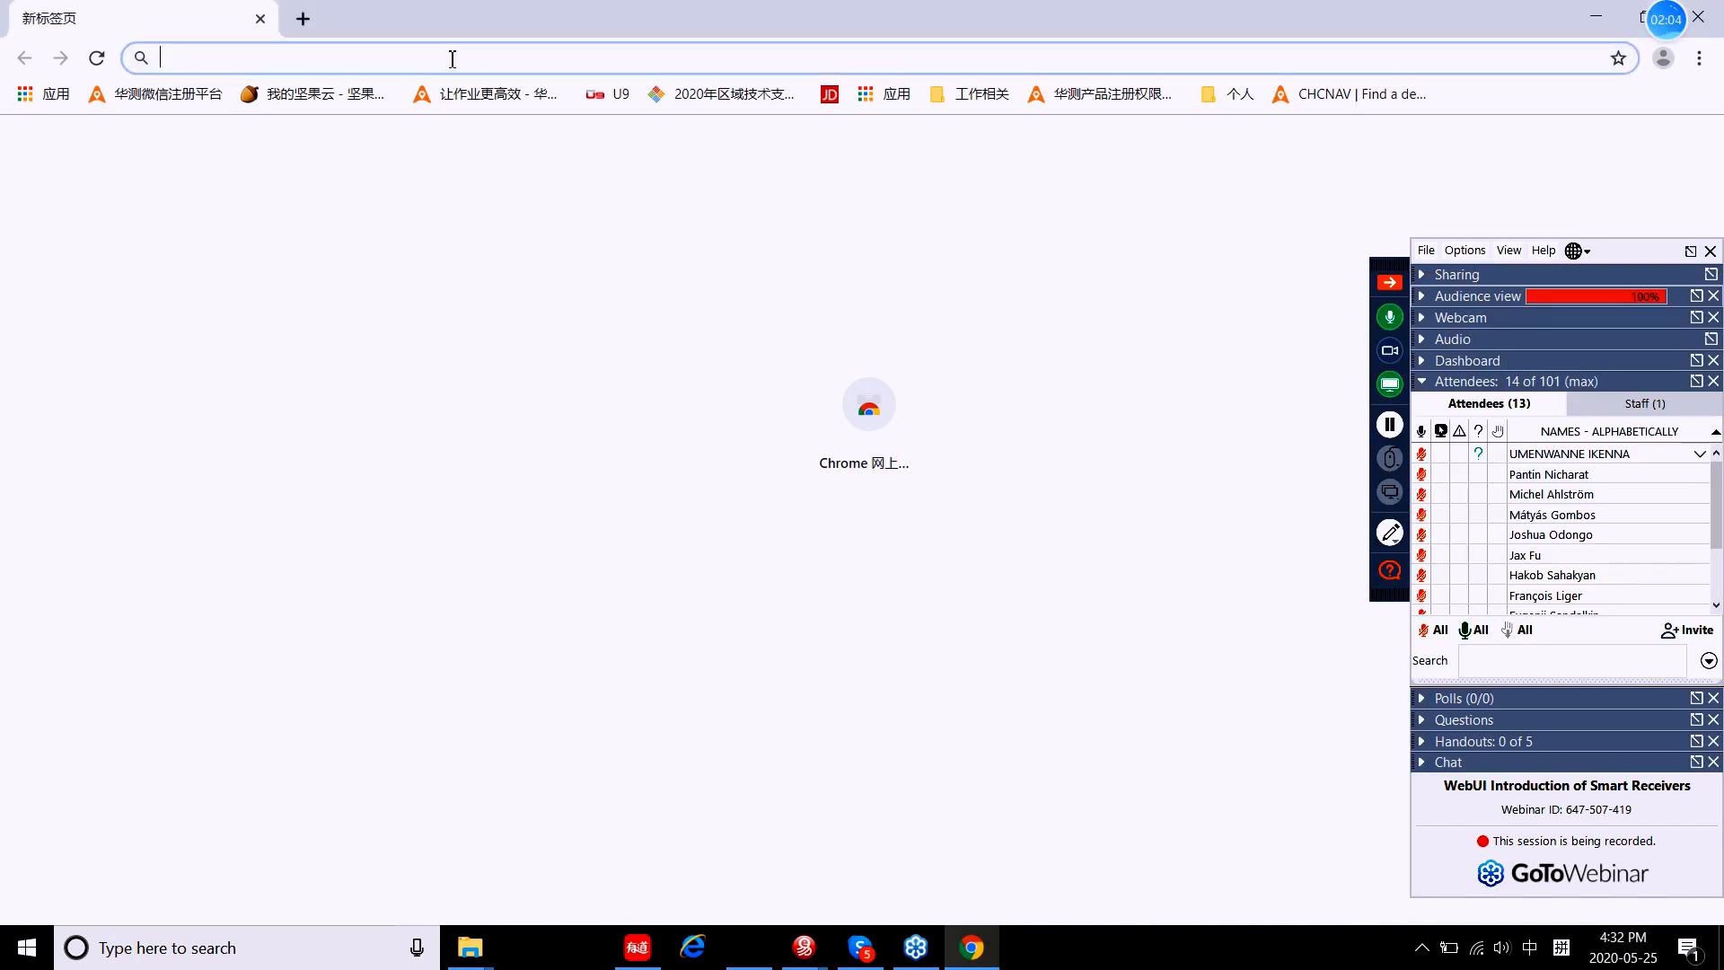
type("192")
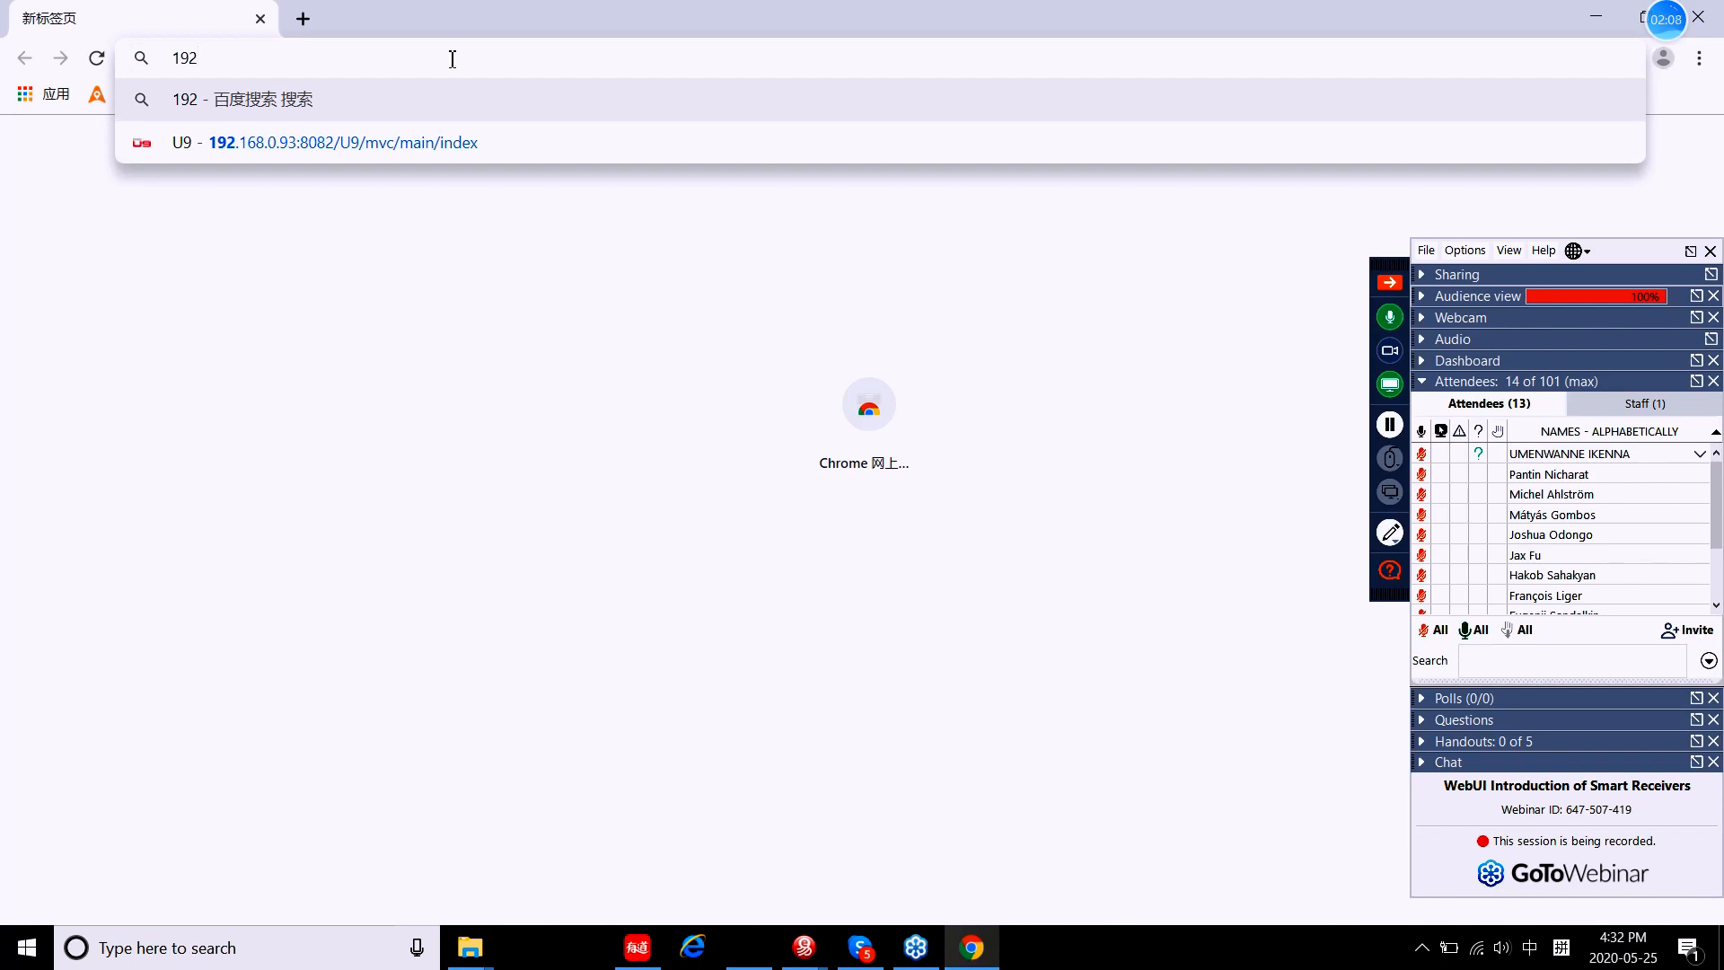
type(".1")
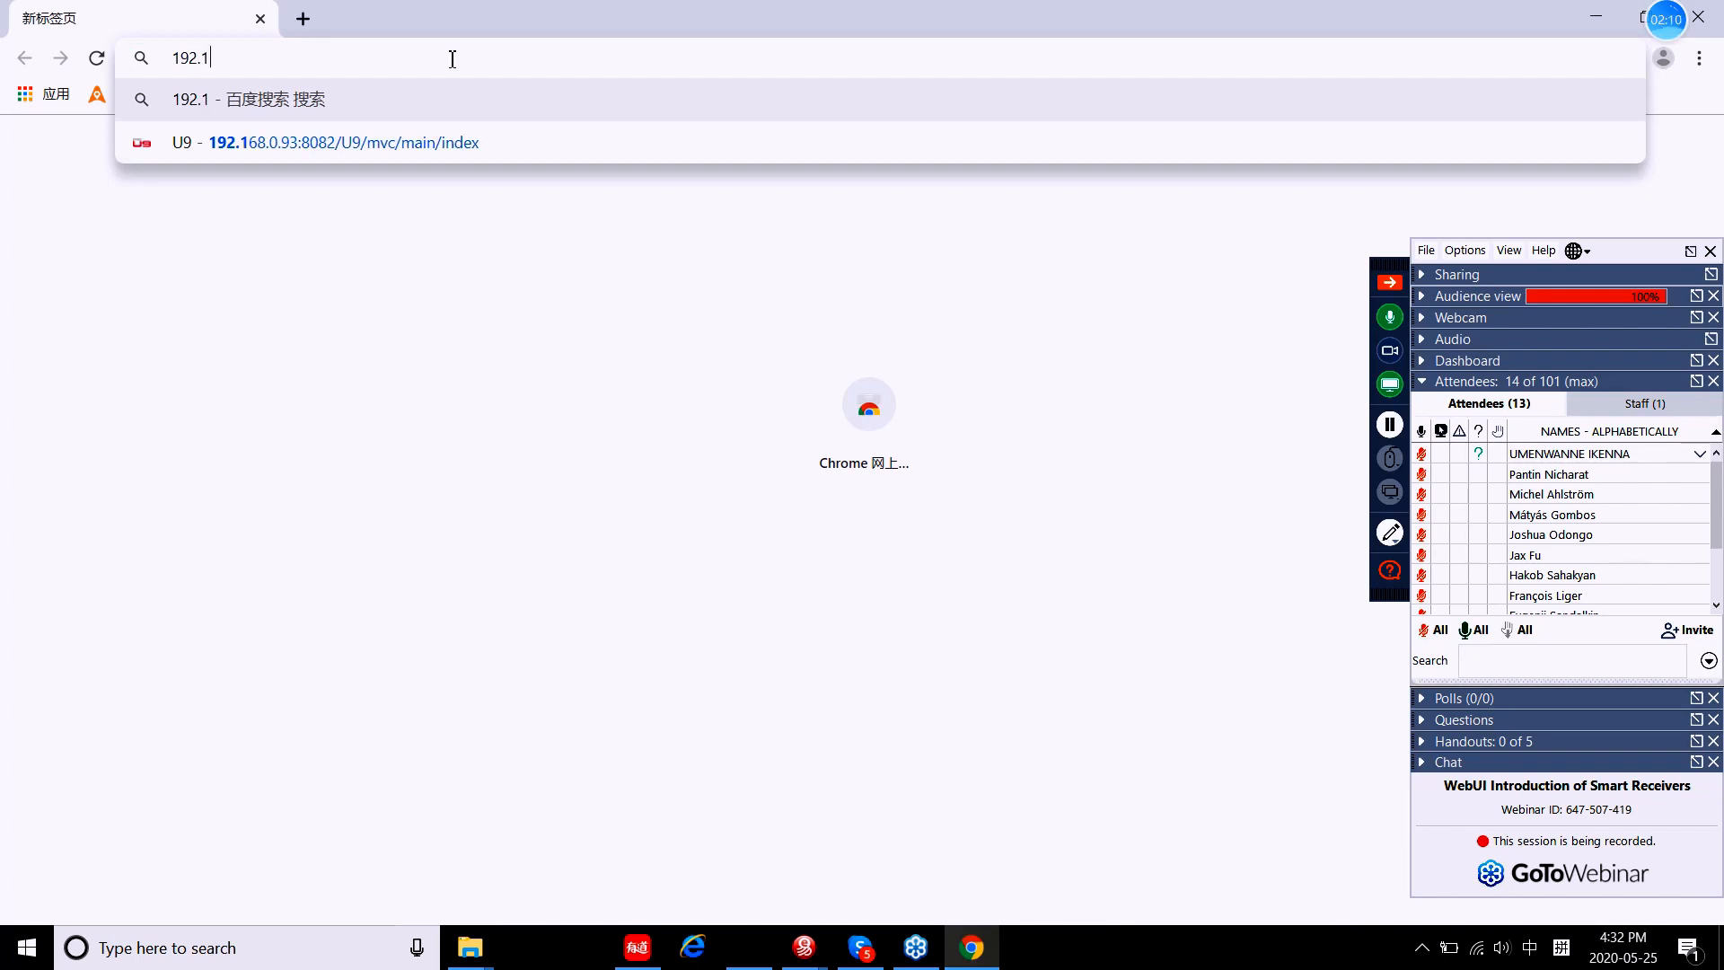
type("68.")
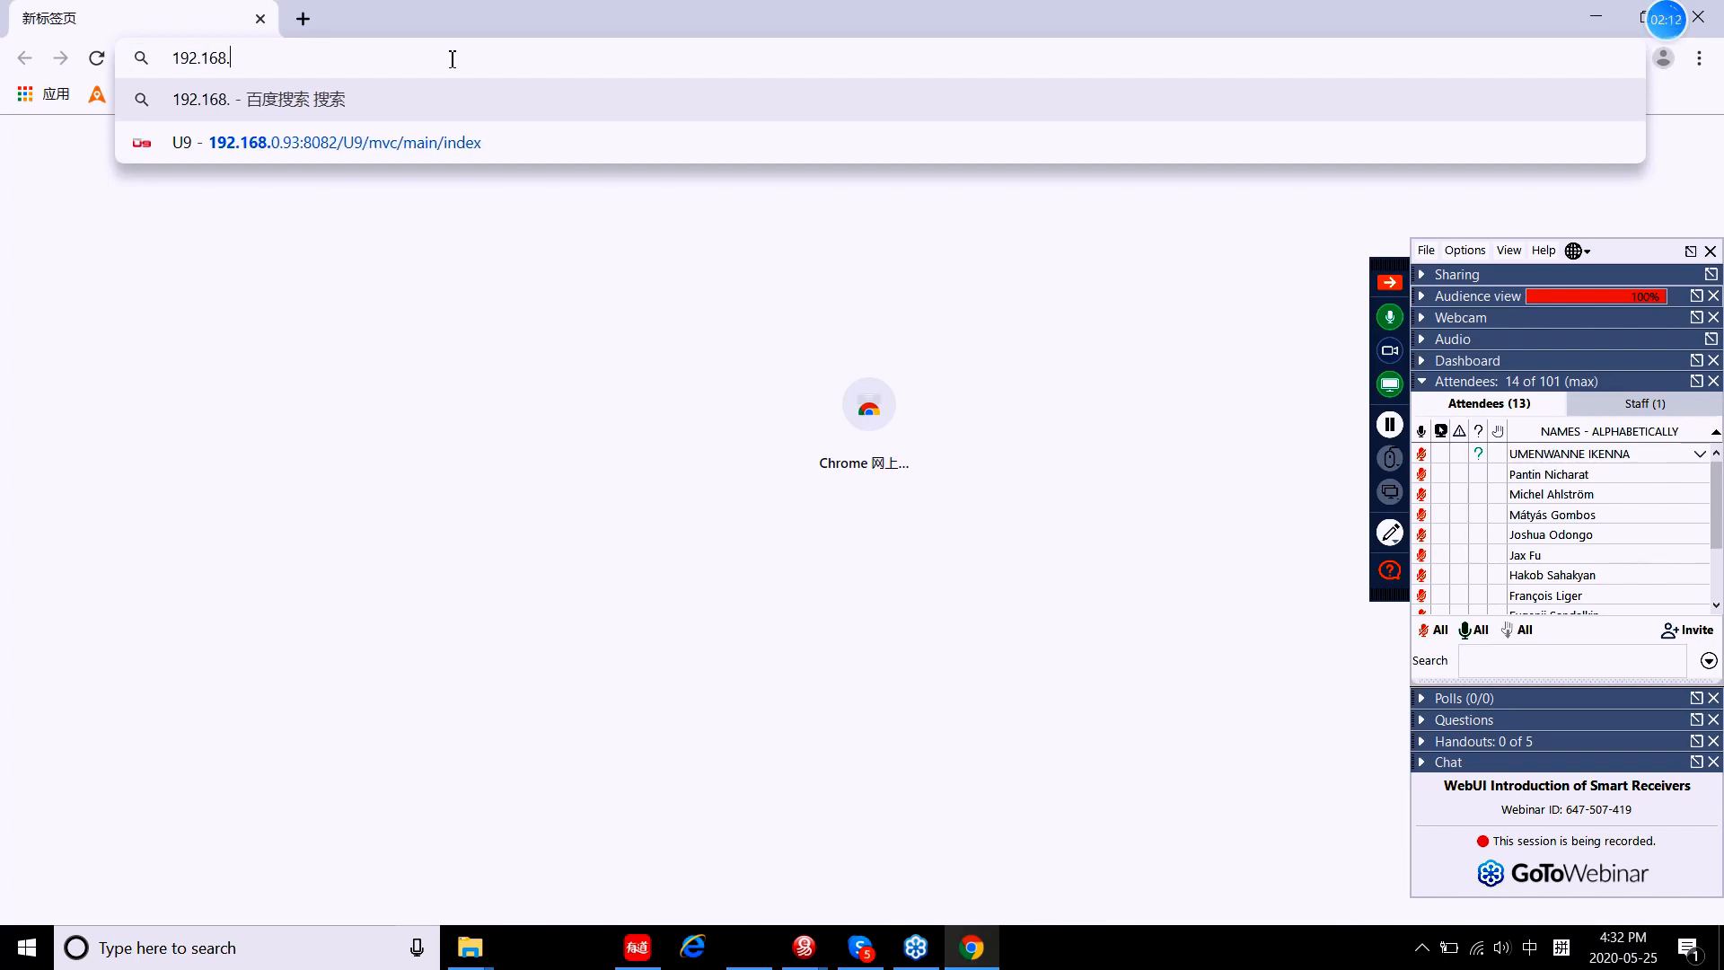
type("1.1")
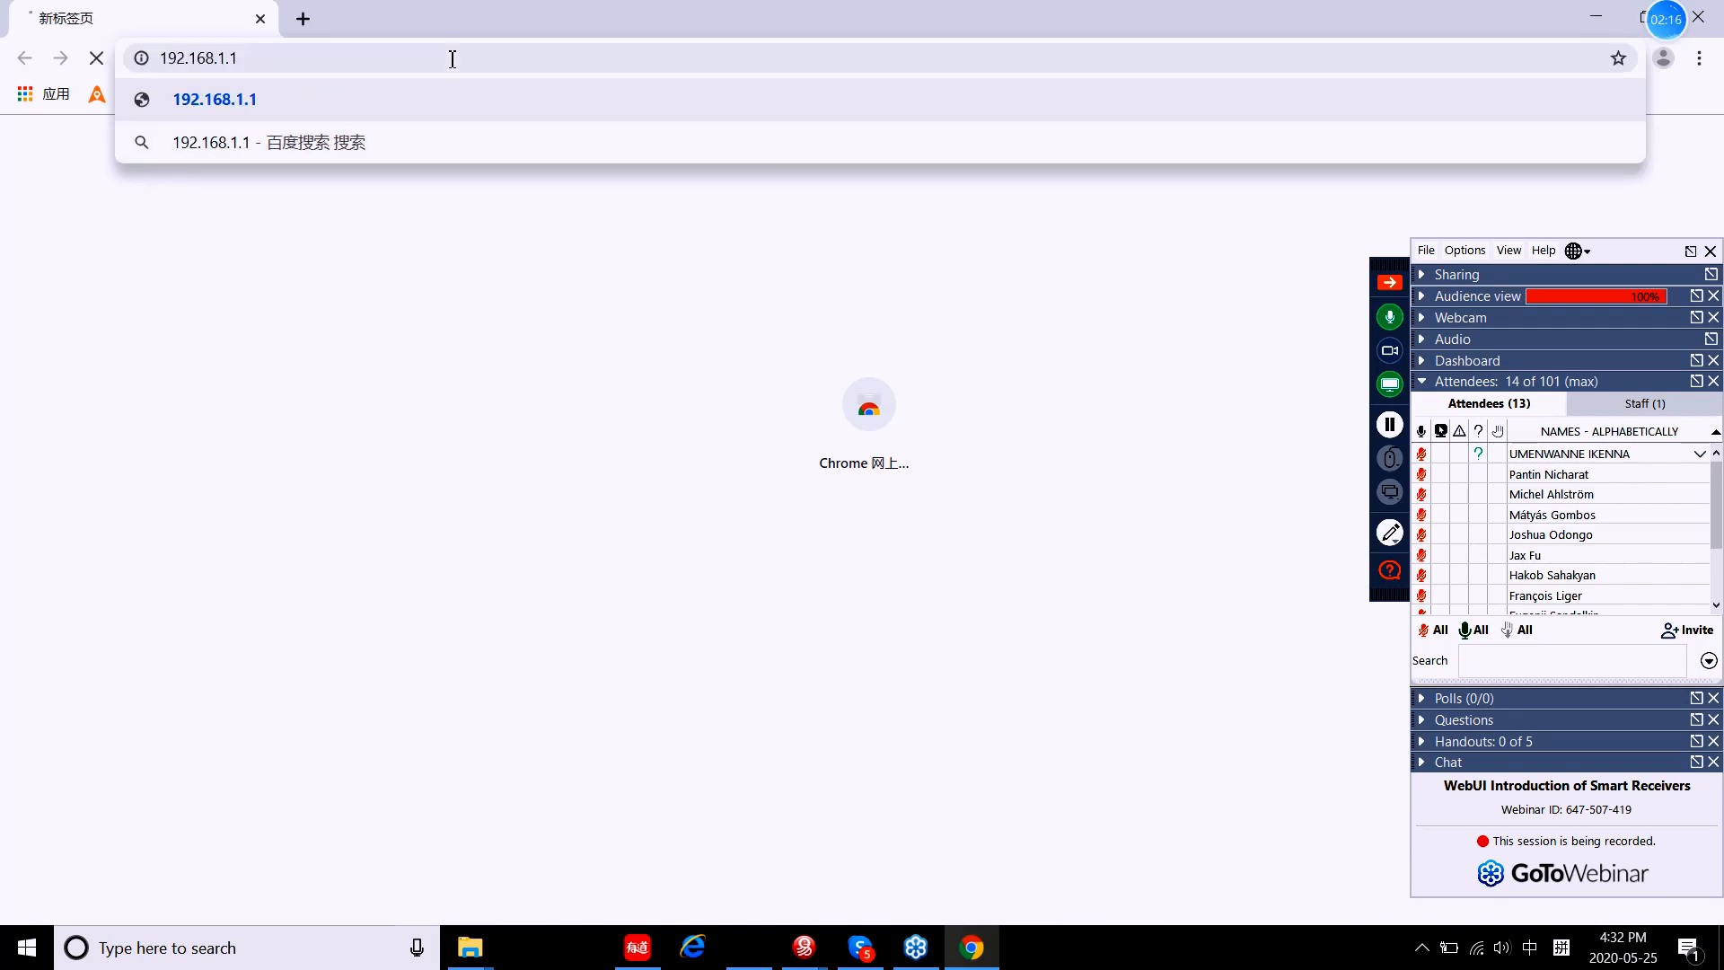
key("Return")
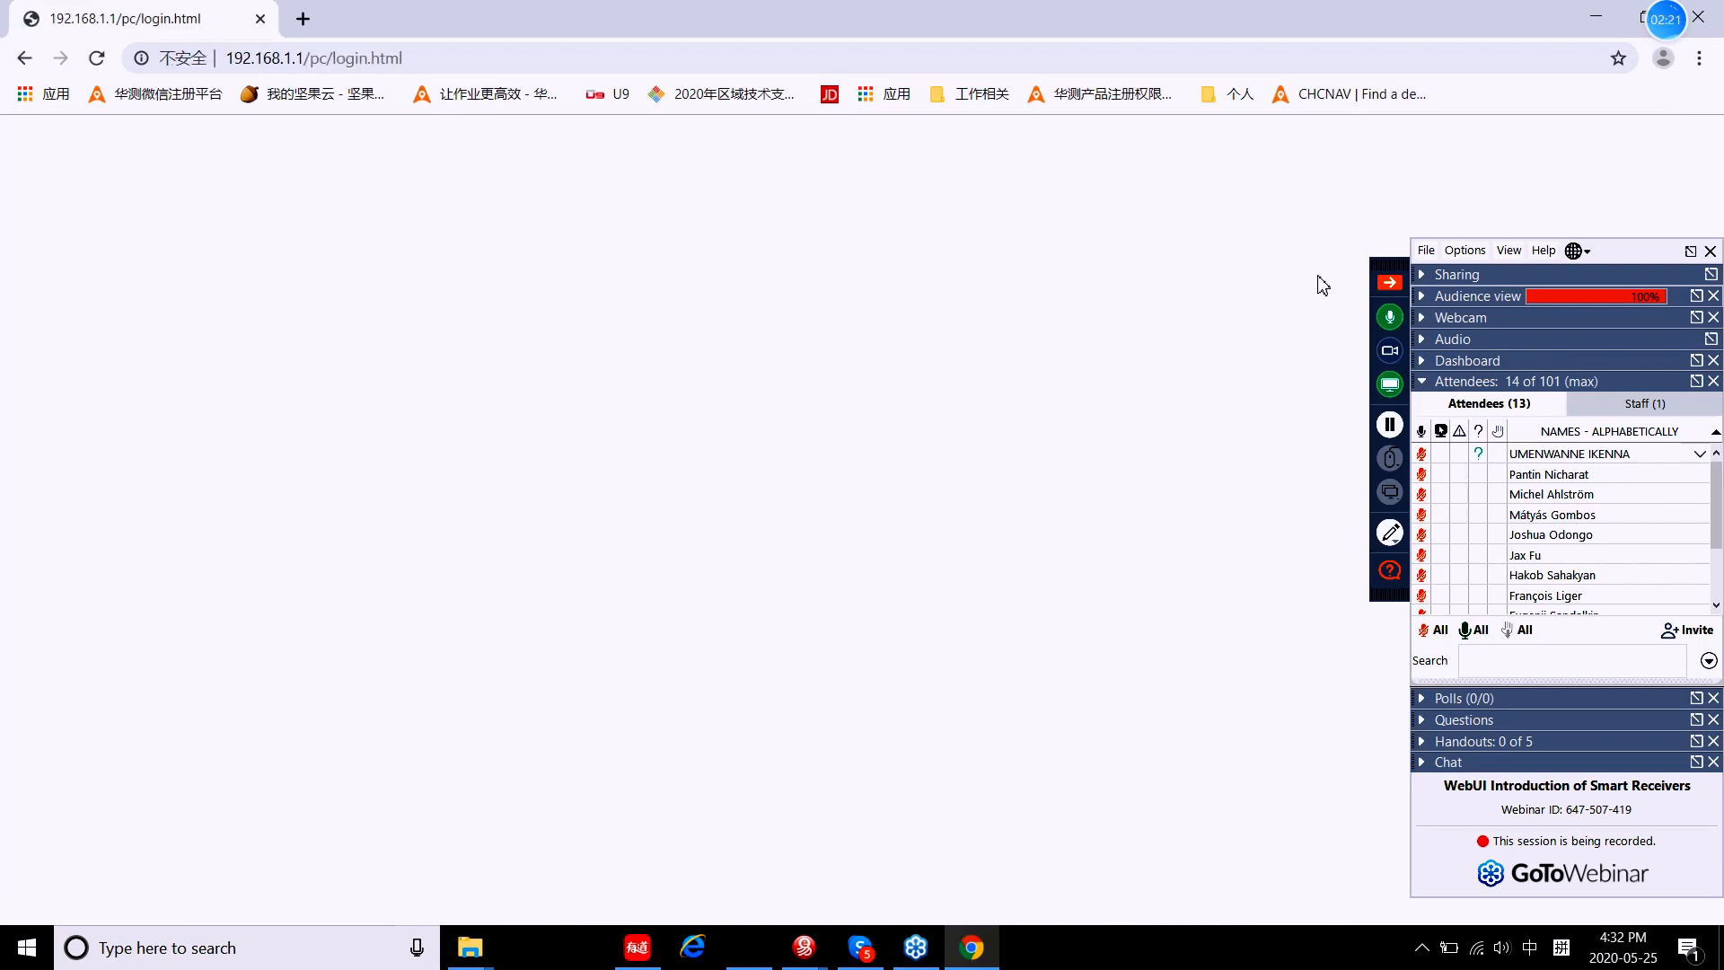
Step: Log in with the suggested administrator account and its password
left_click(1388, 282)
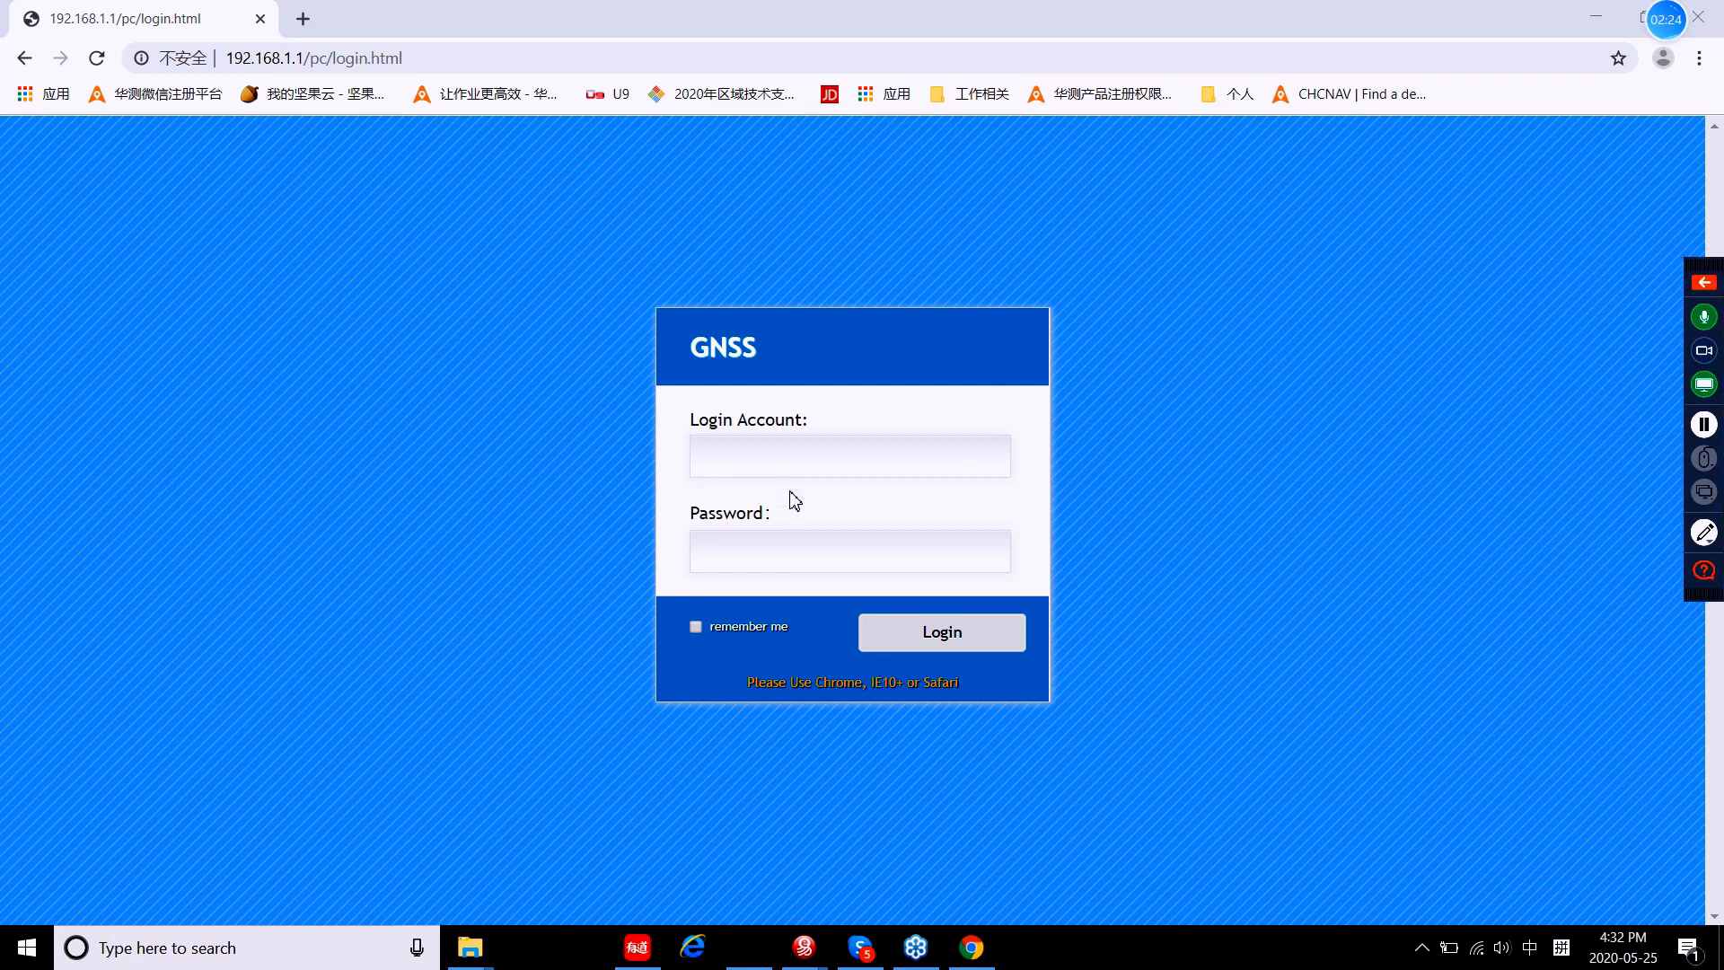
left_click(789, 456)
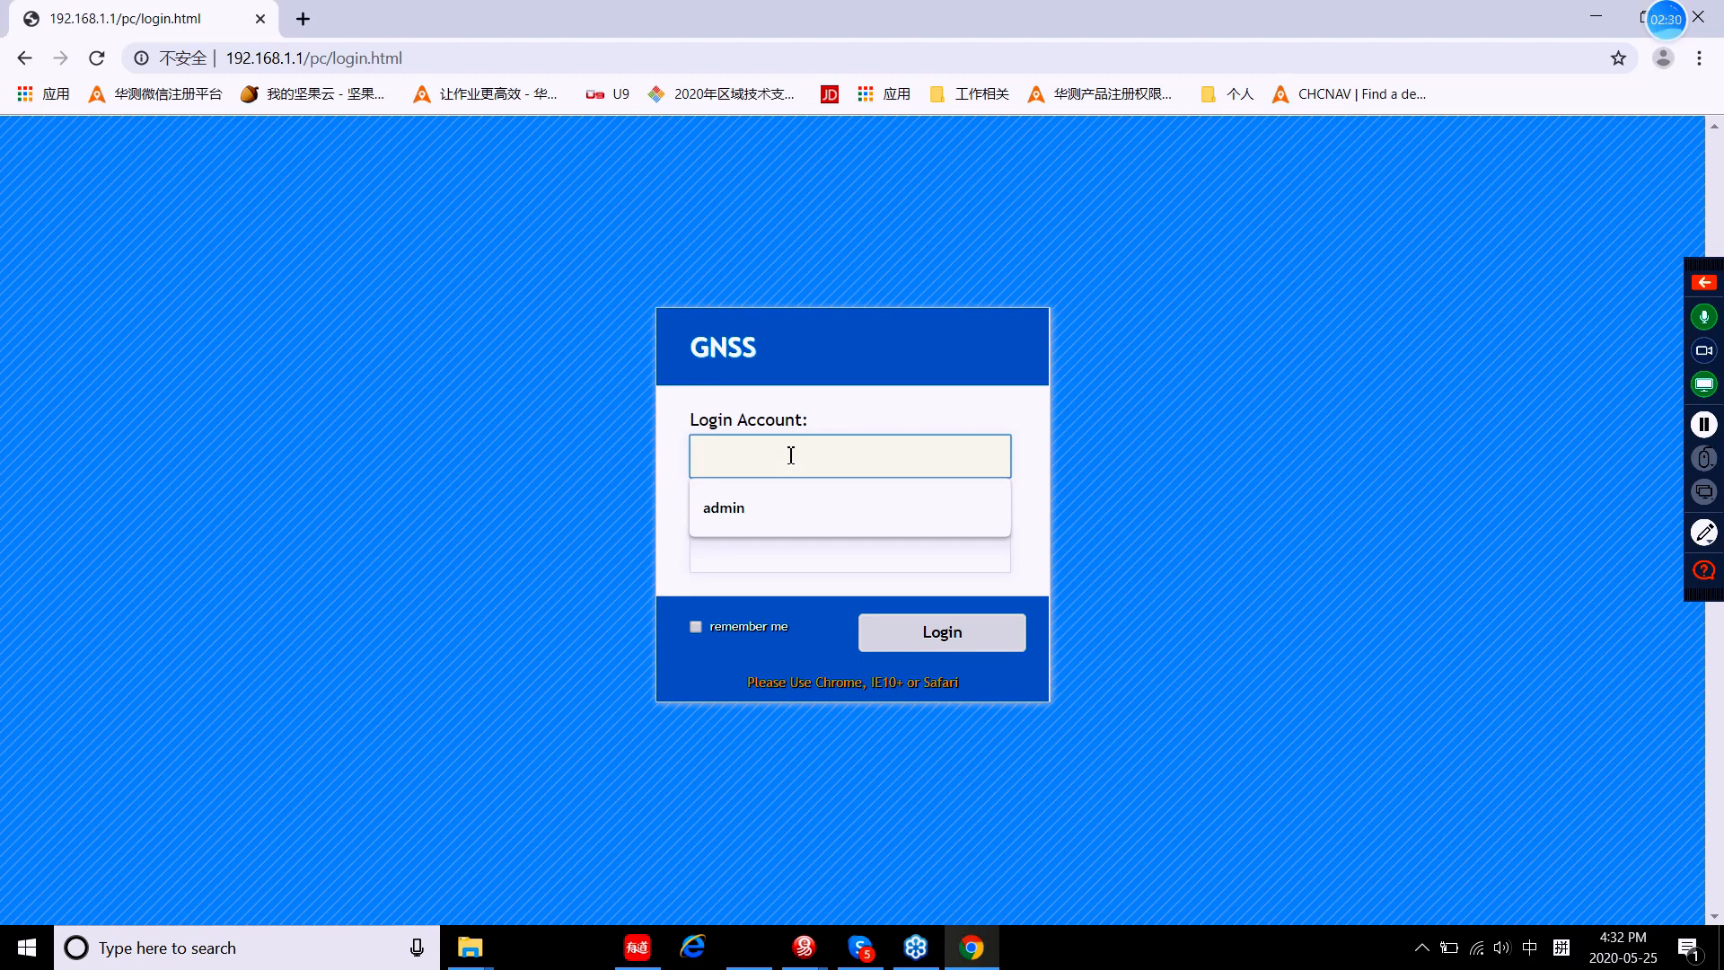
left_click(755, 509)
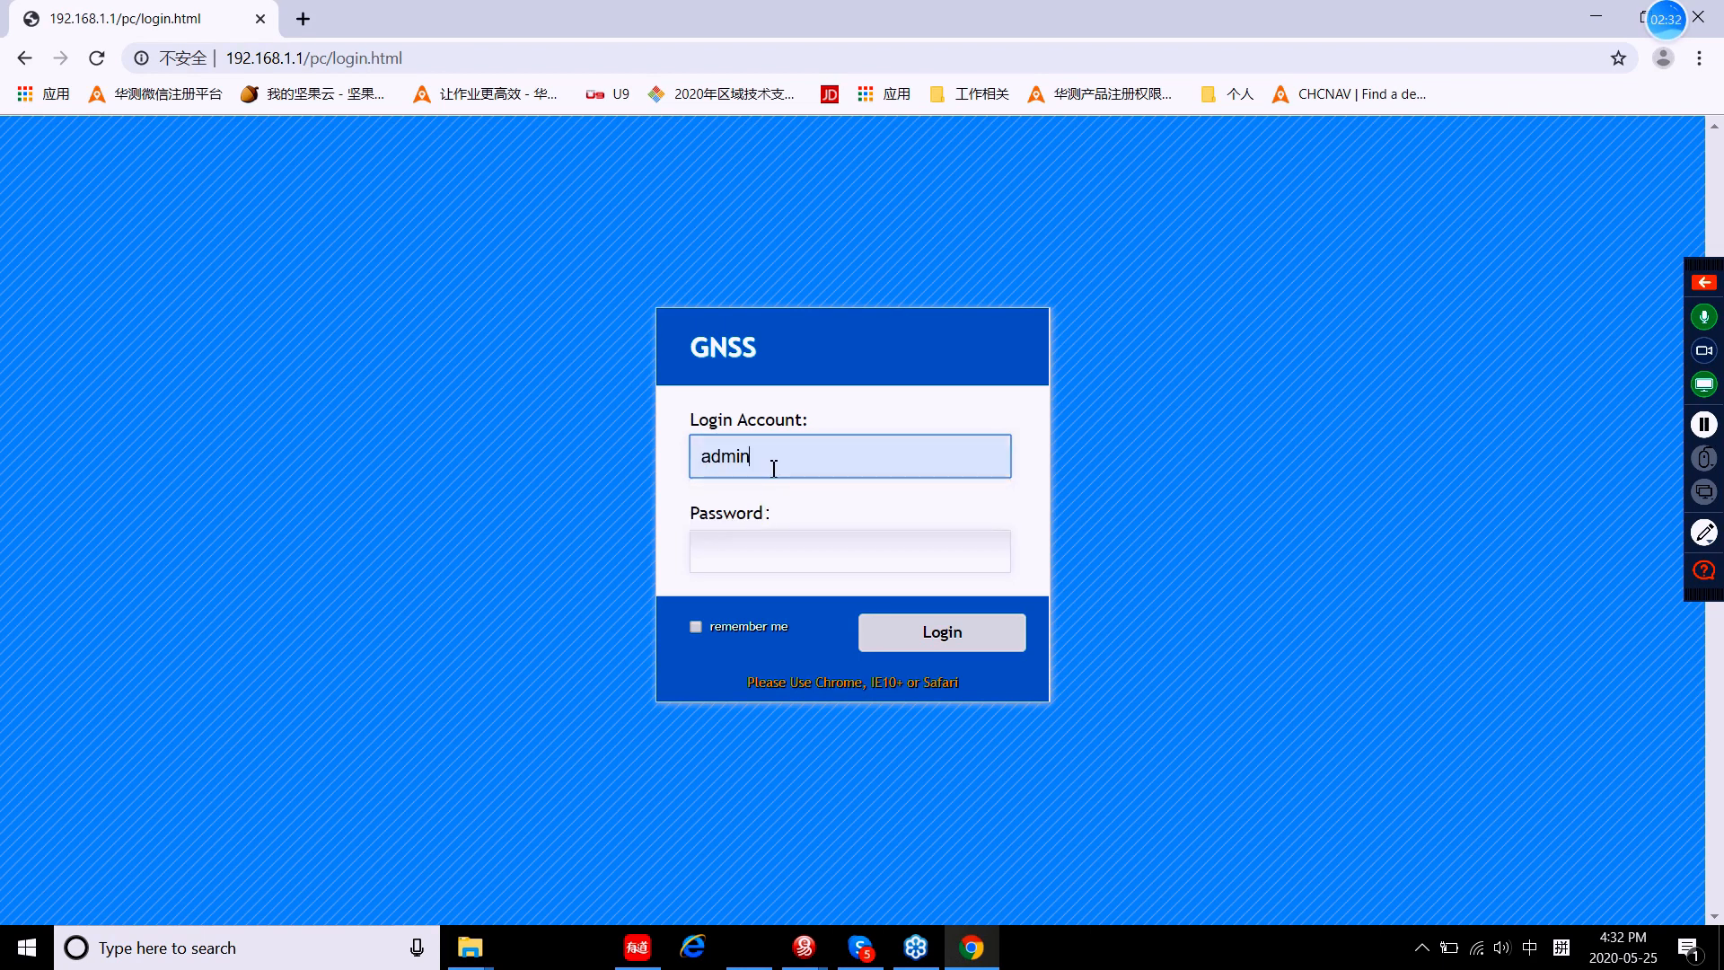
left_click(757, 561)
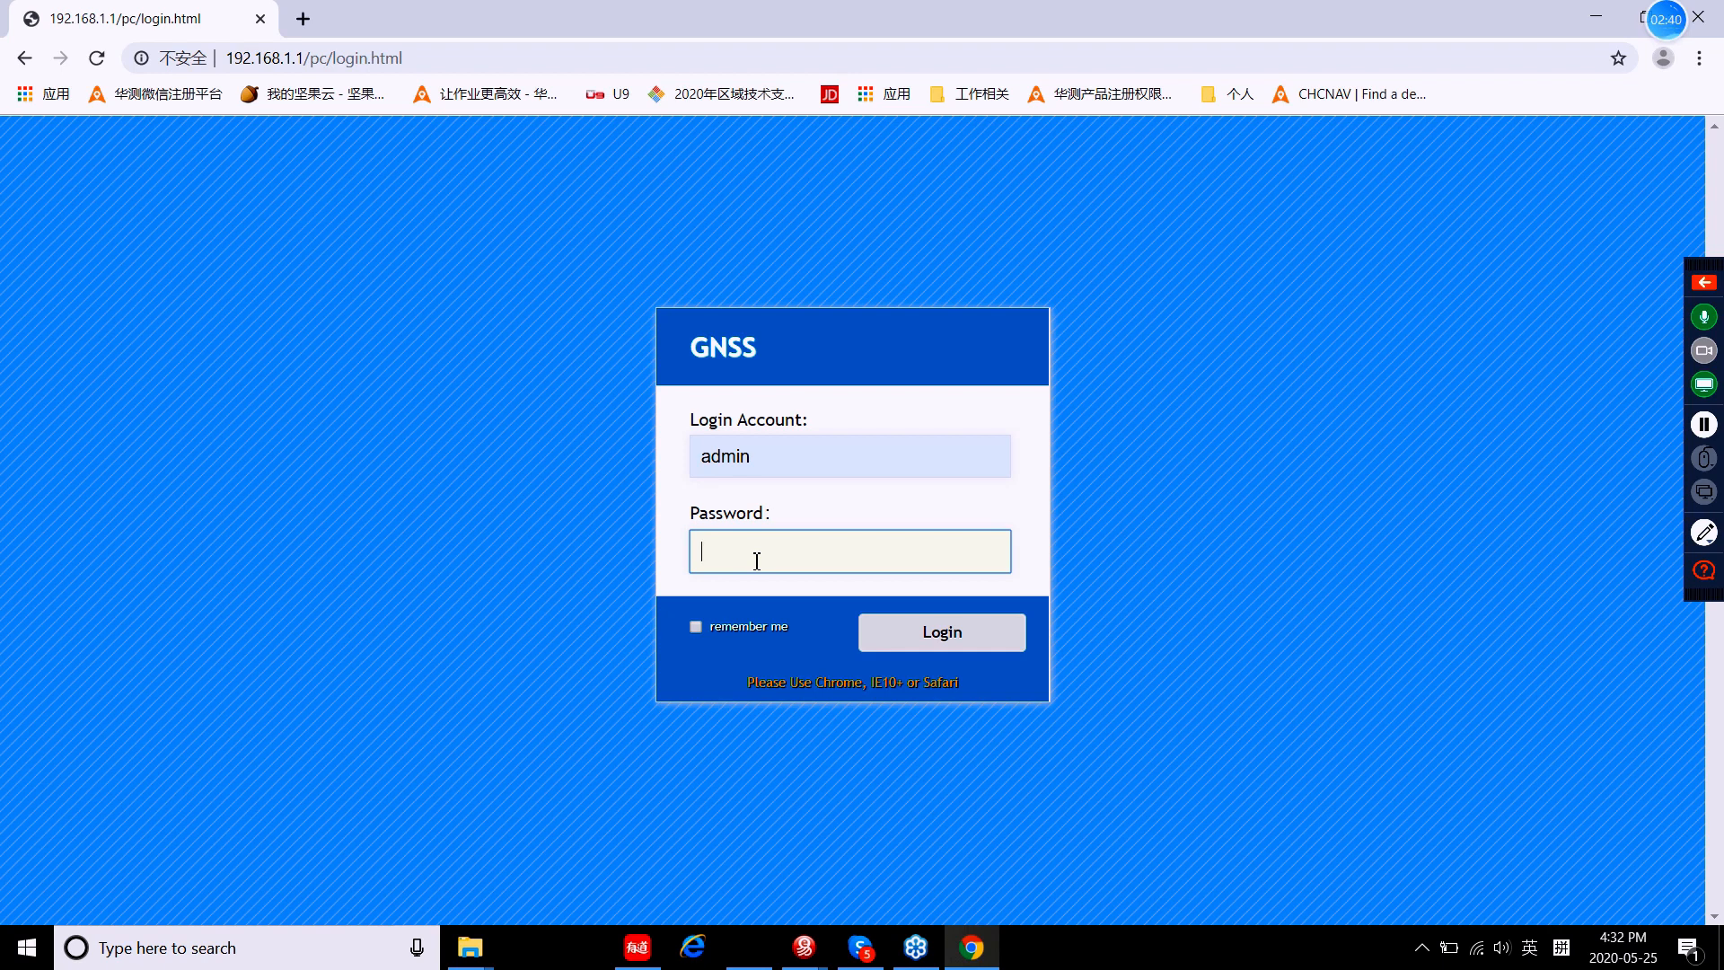
type("••••••••")
left_click(903, 637)
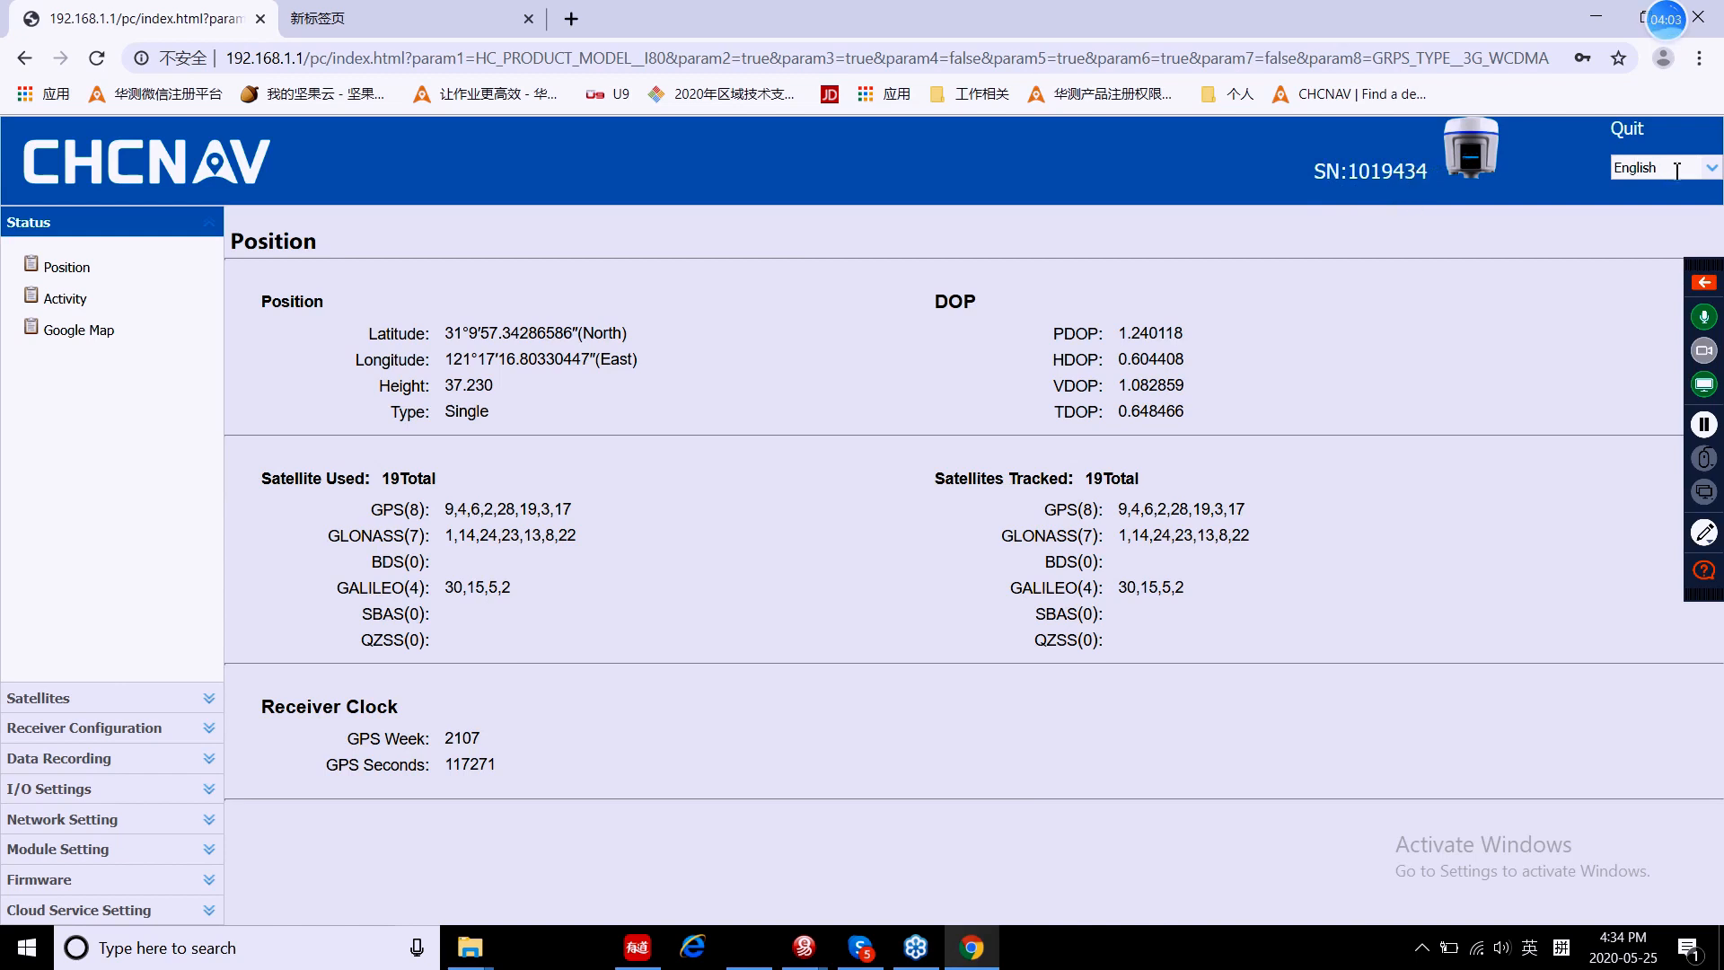
Step: Confirm English as the interface language and show the Status > Position page
left_click(1711, 170)
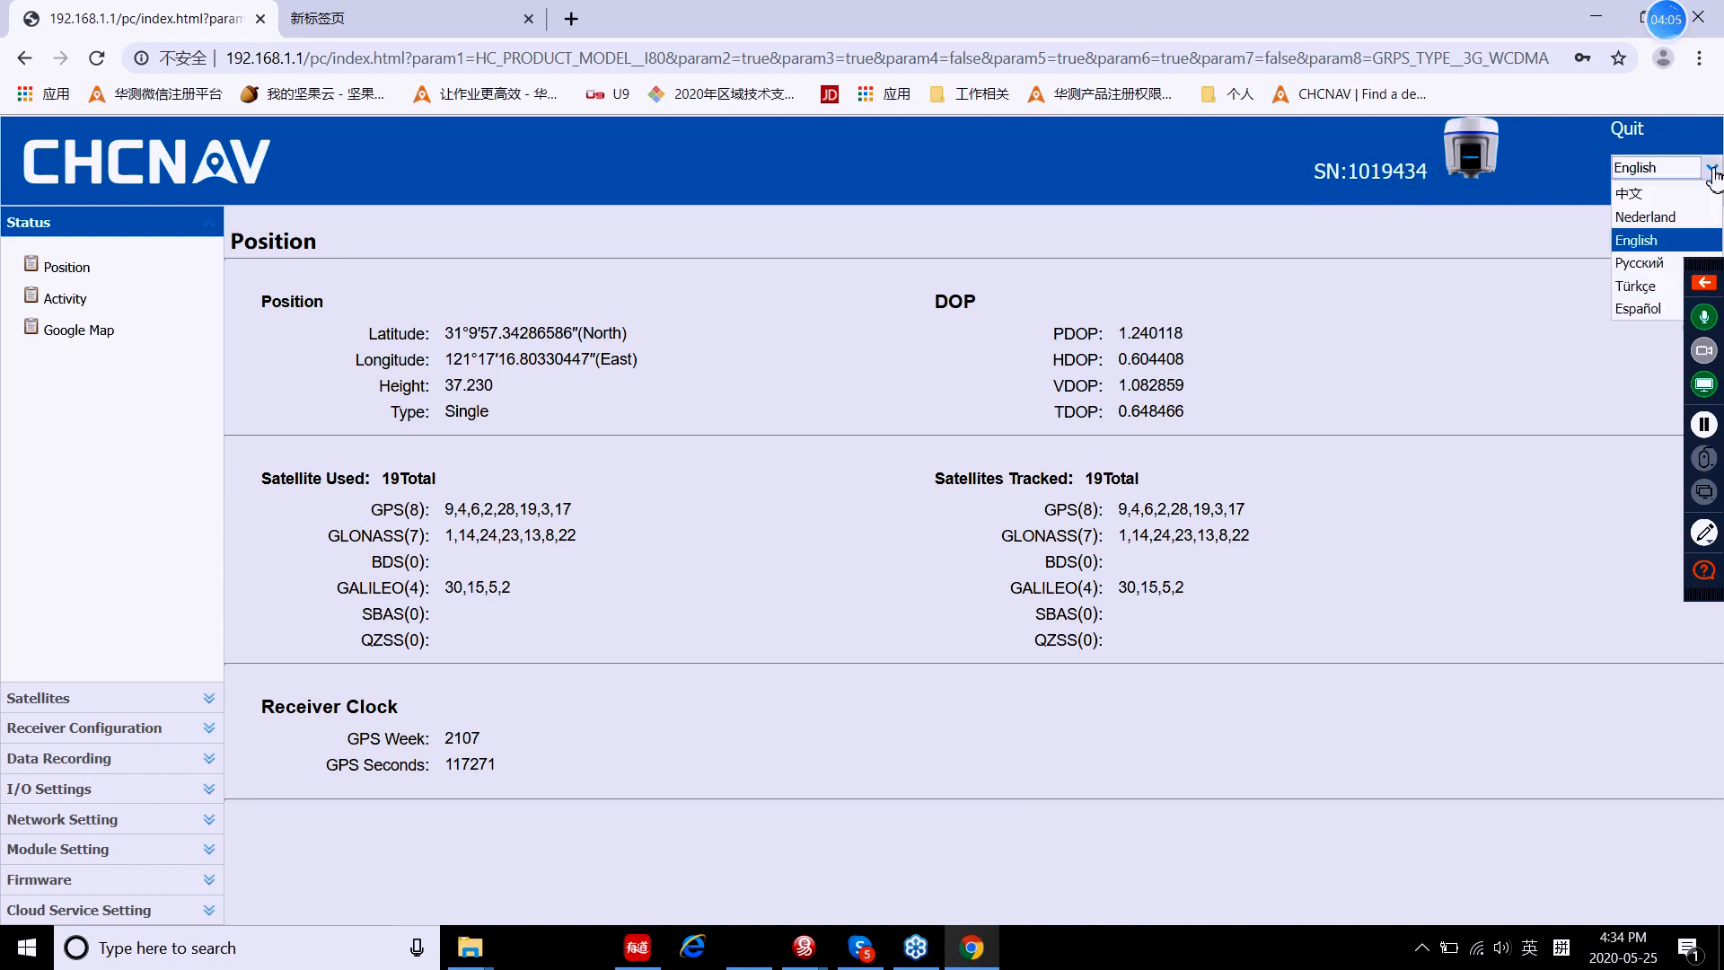
left_click(1641, 242)
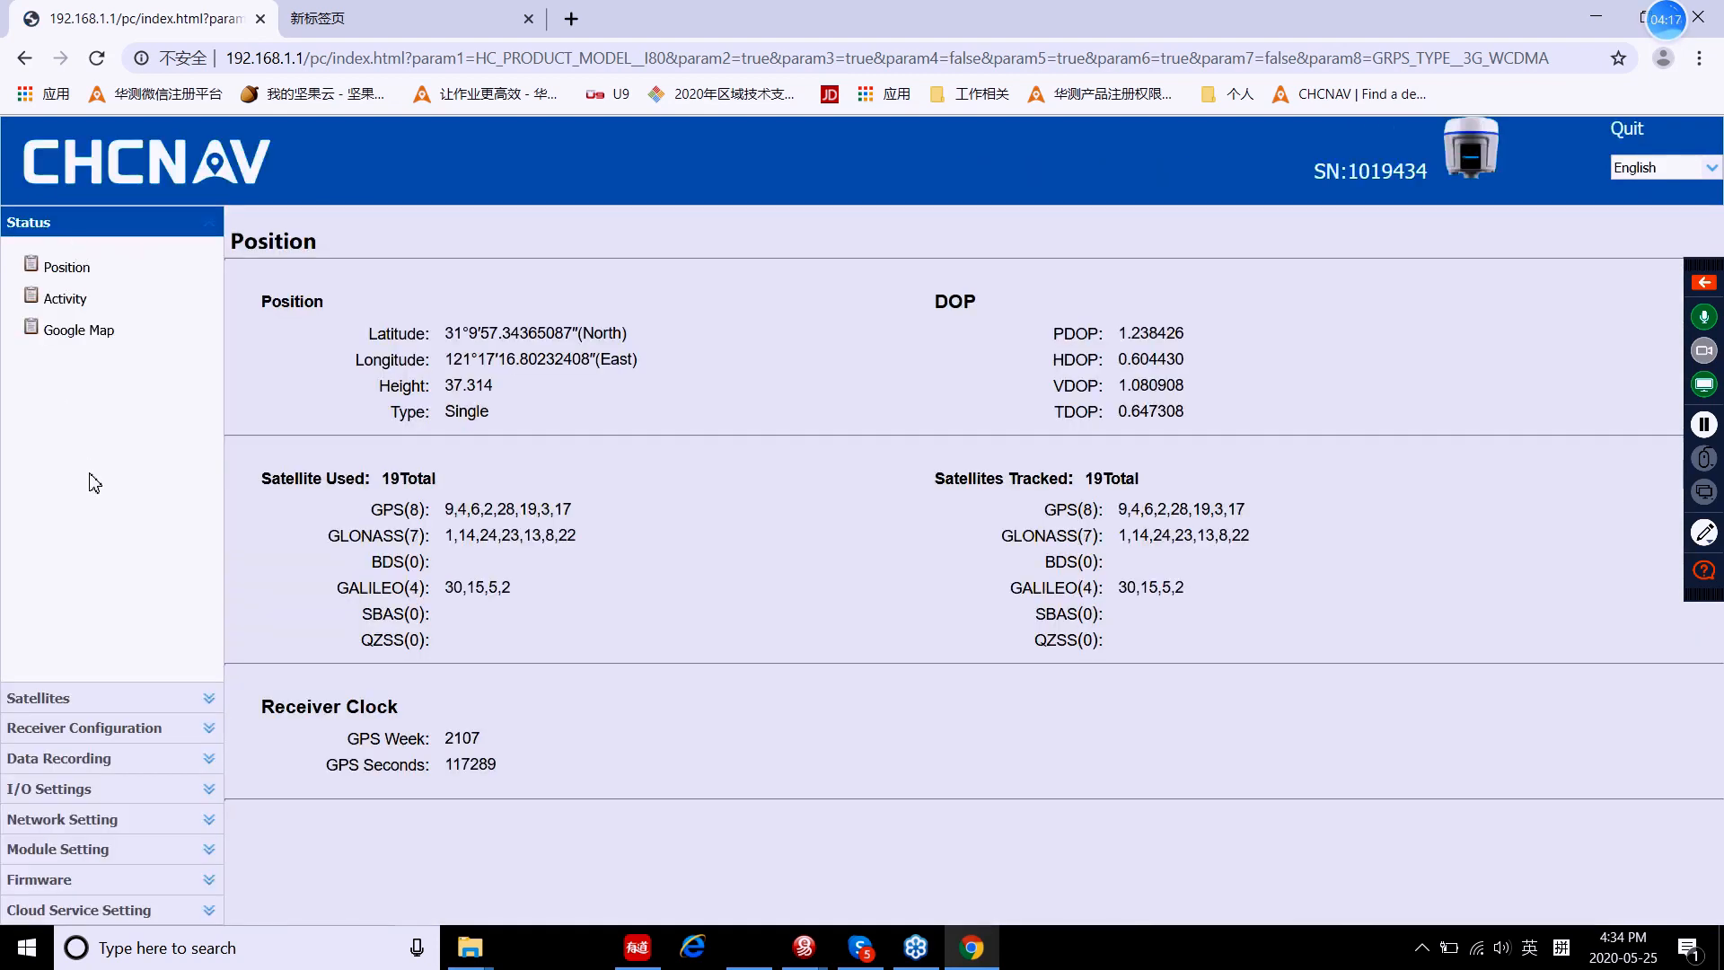
left_click(67, 268)
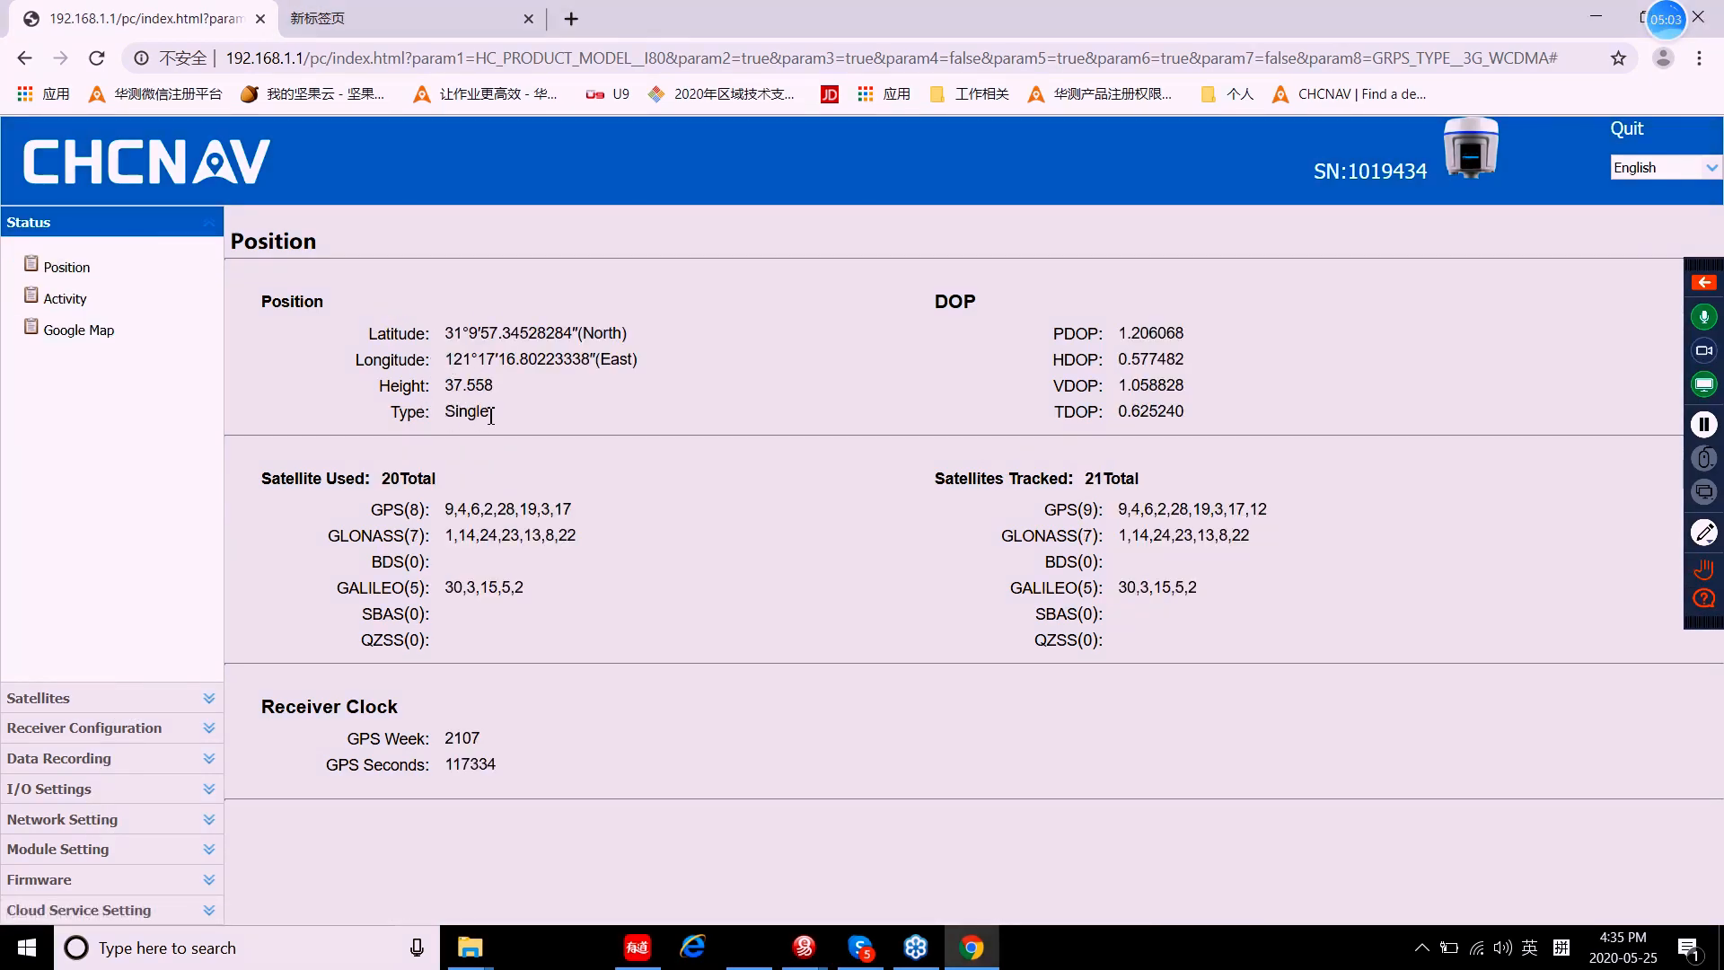
Step: Highlight the Single positioning type, then switch to the Status > Activity page
double_click(450, 415)
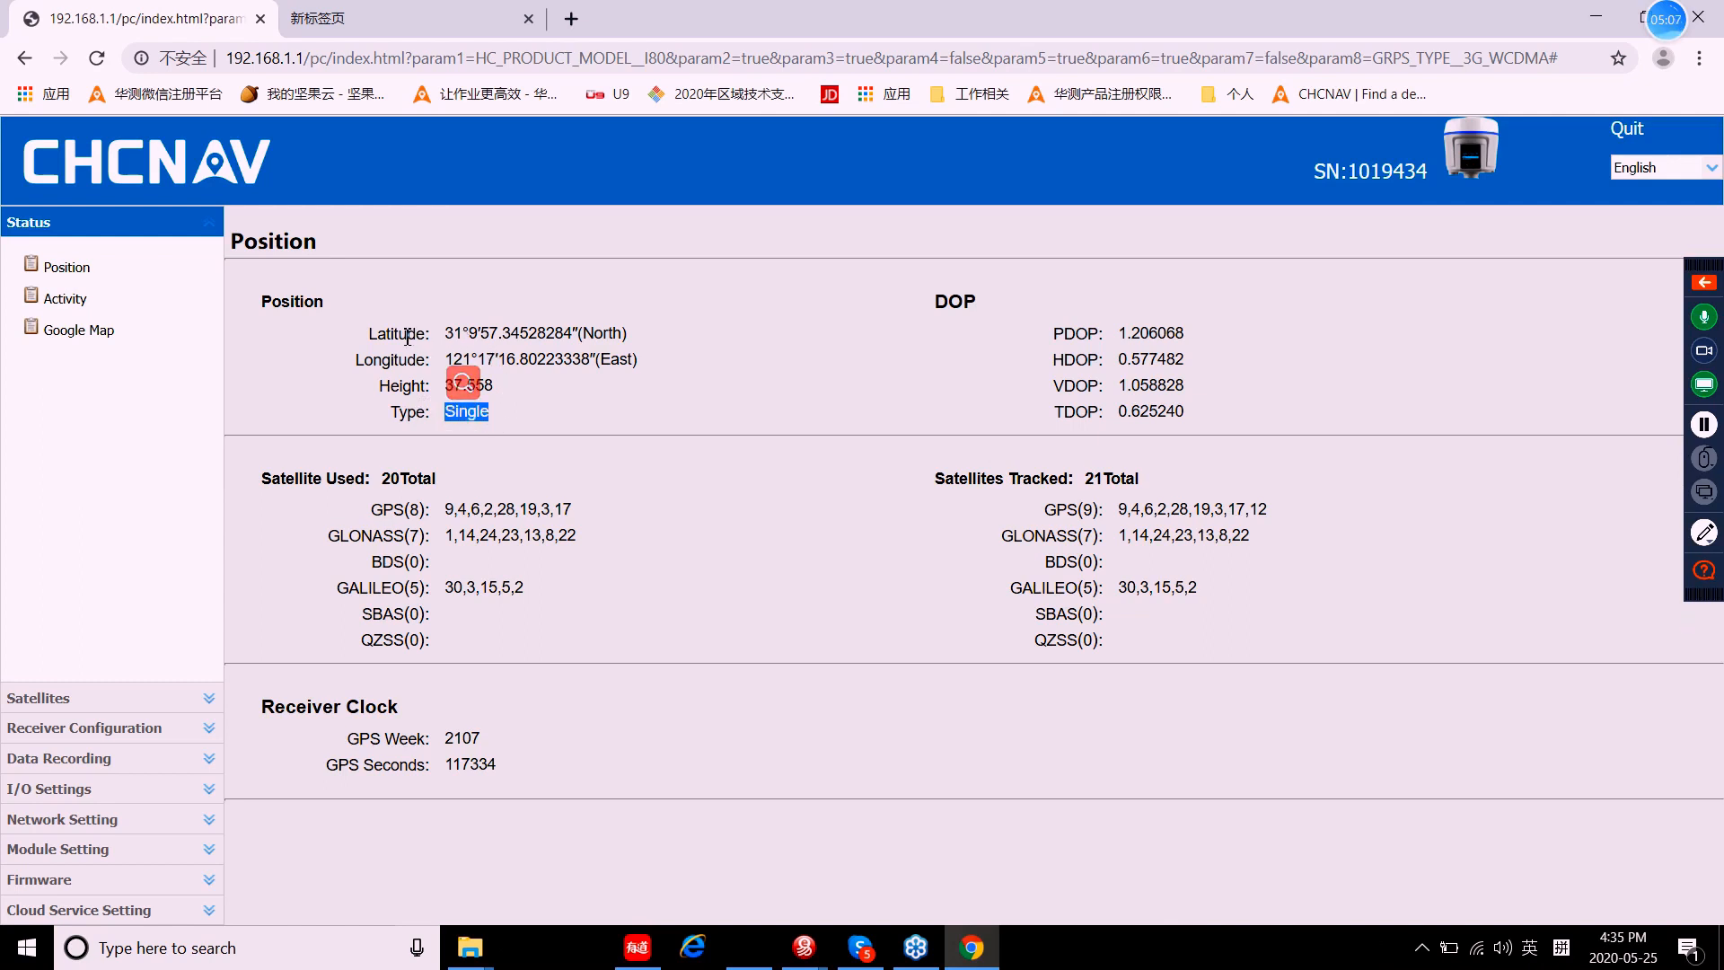
left_click(549, 386)
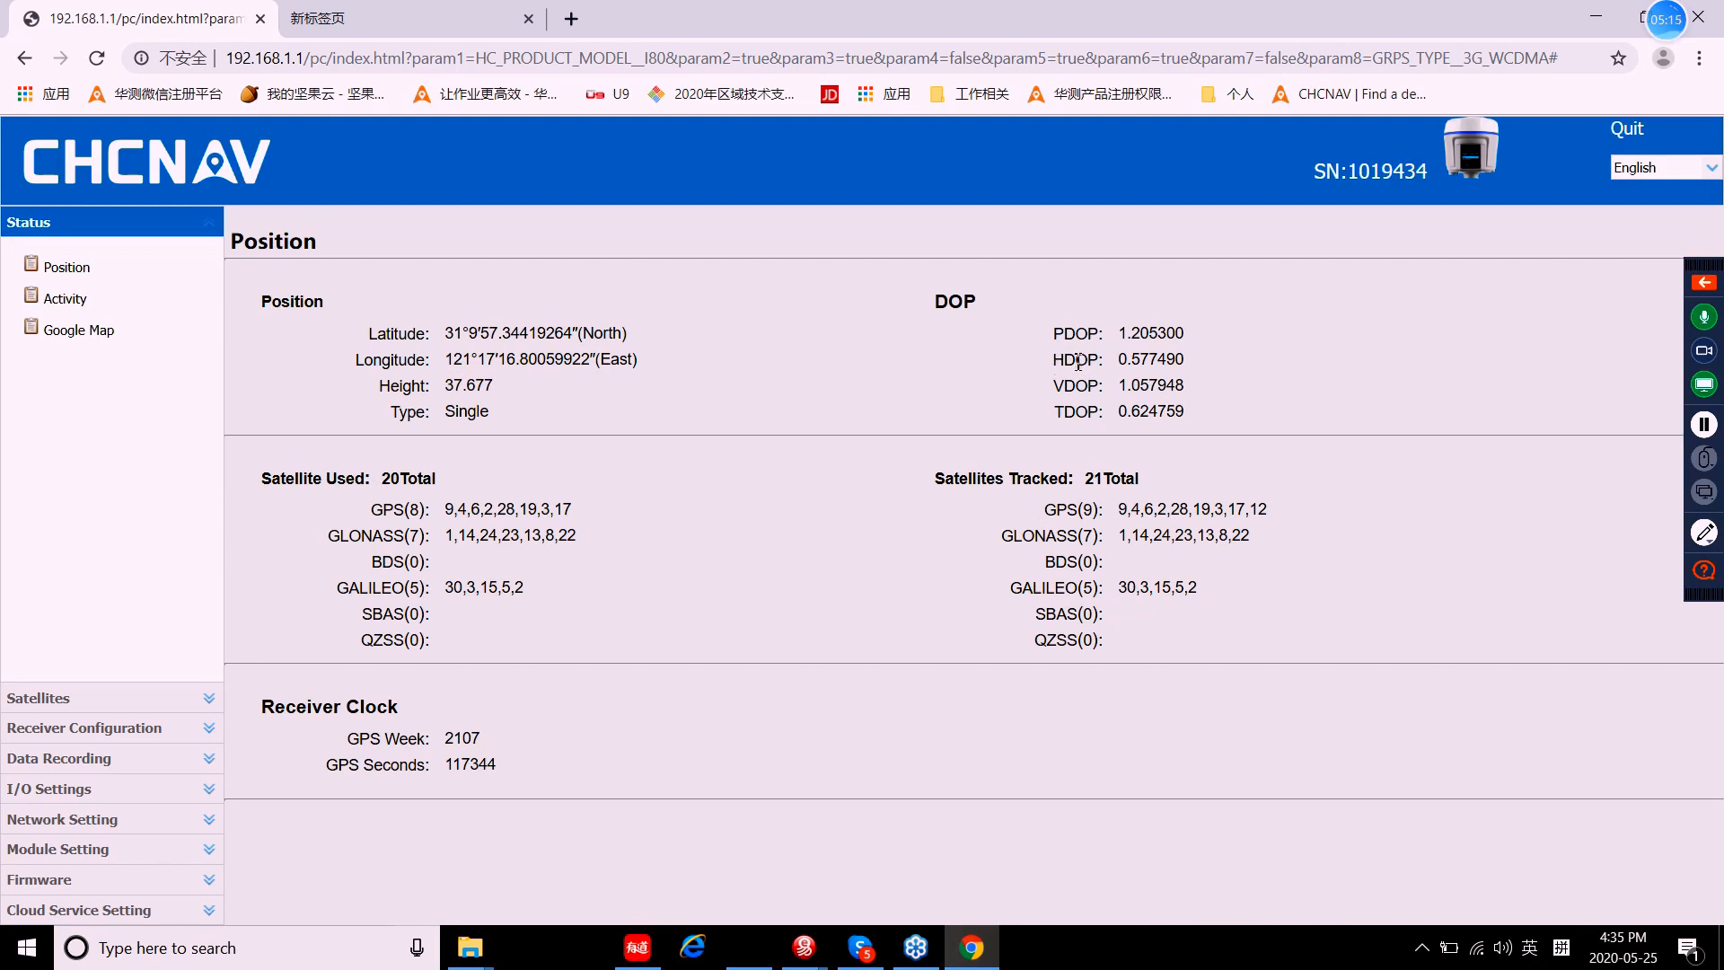
left_click(14, 316)
left_click(65, 305)
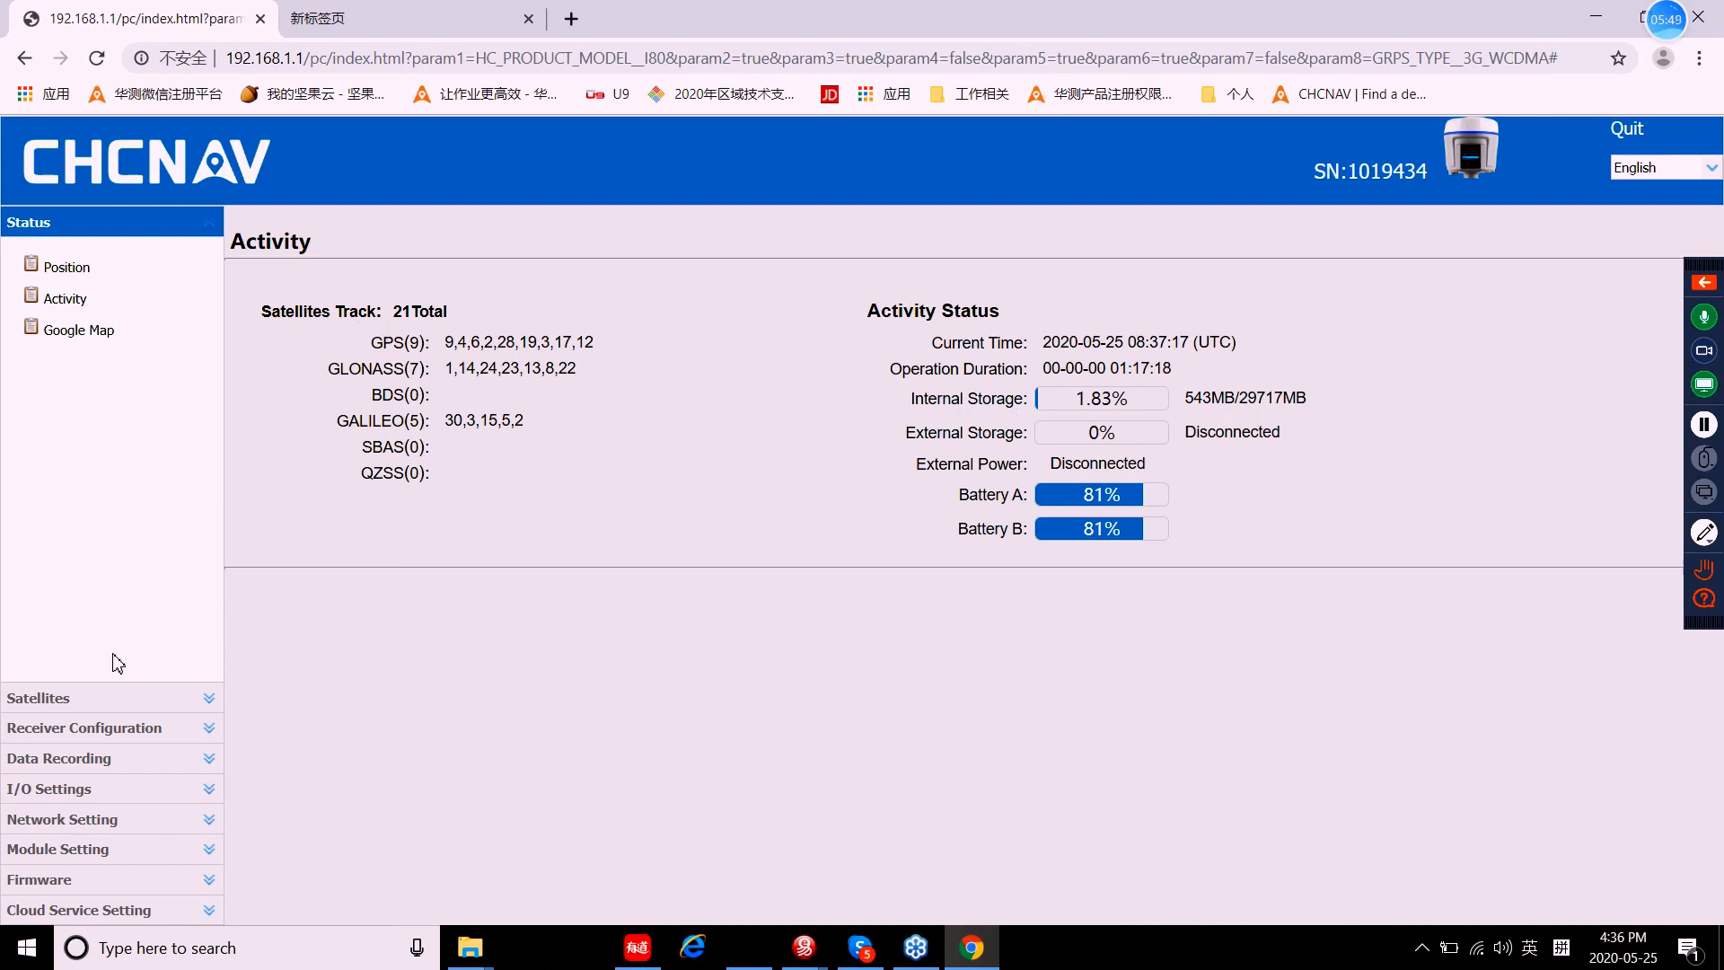
Step: Open the Satellites Tracking Table with elevation, azimuth and SNR per satellite
left_click(50, 699)
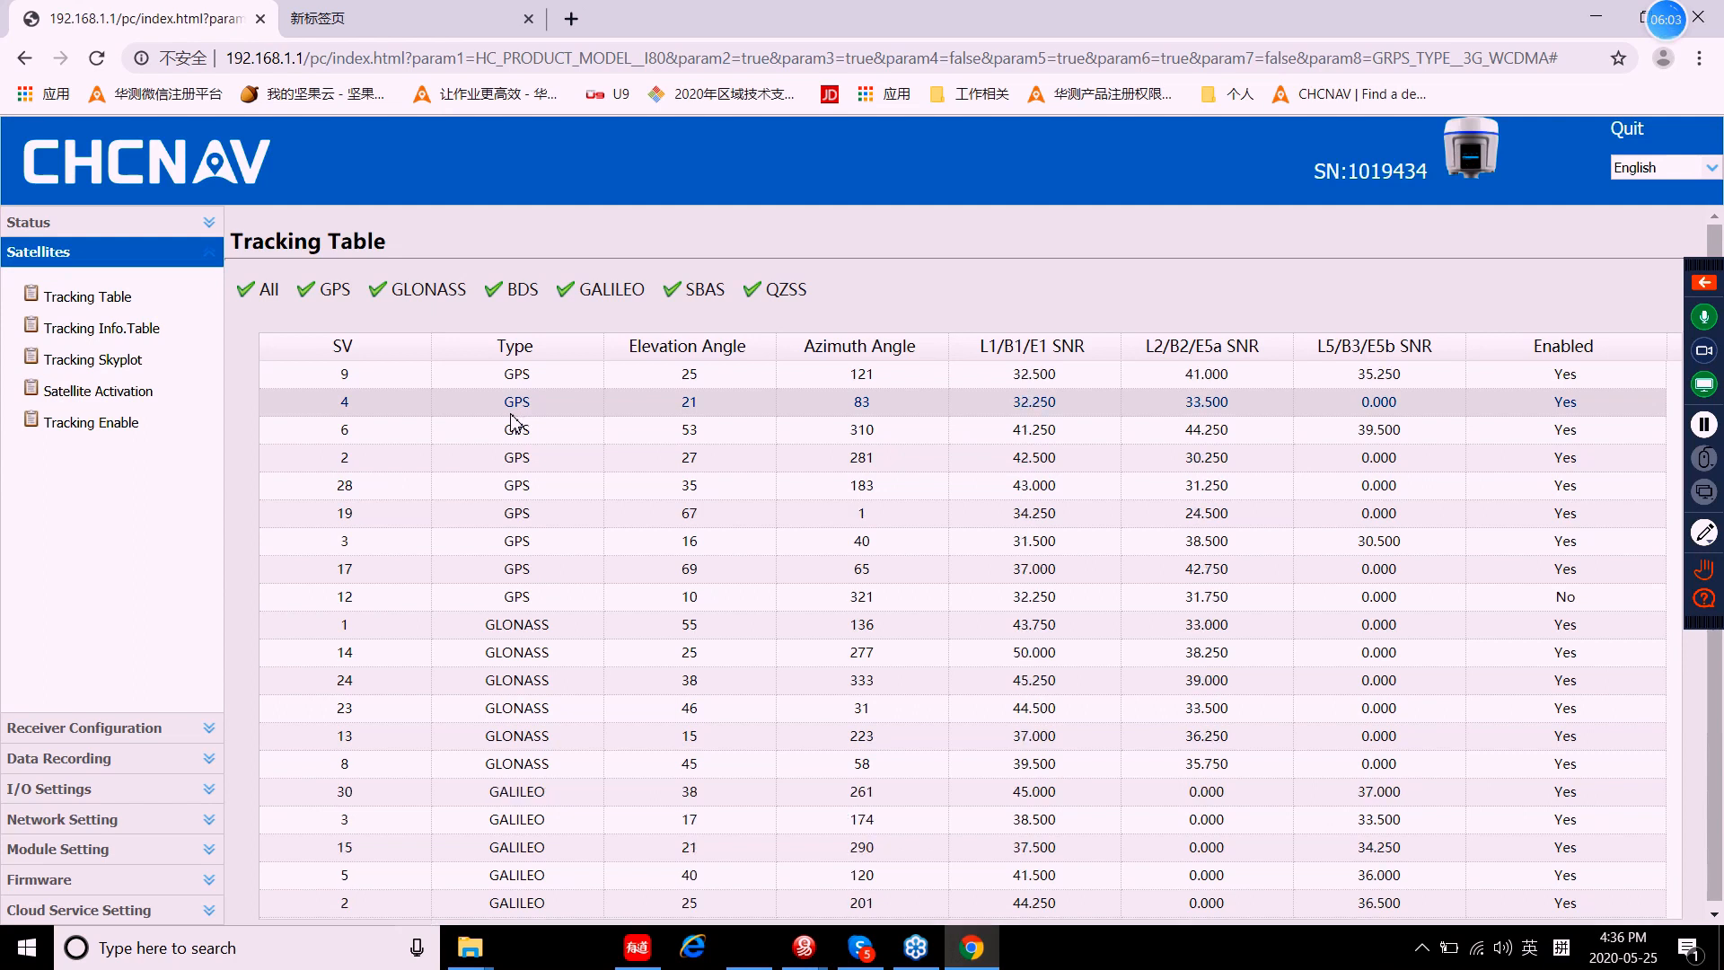
Step: Look over the tracking table, then go to the Tracking Info.Table page
scroll(524, 470, "down", 2)
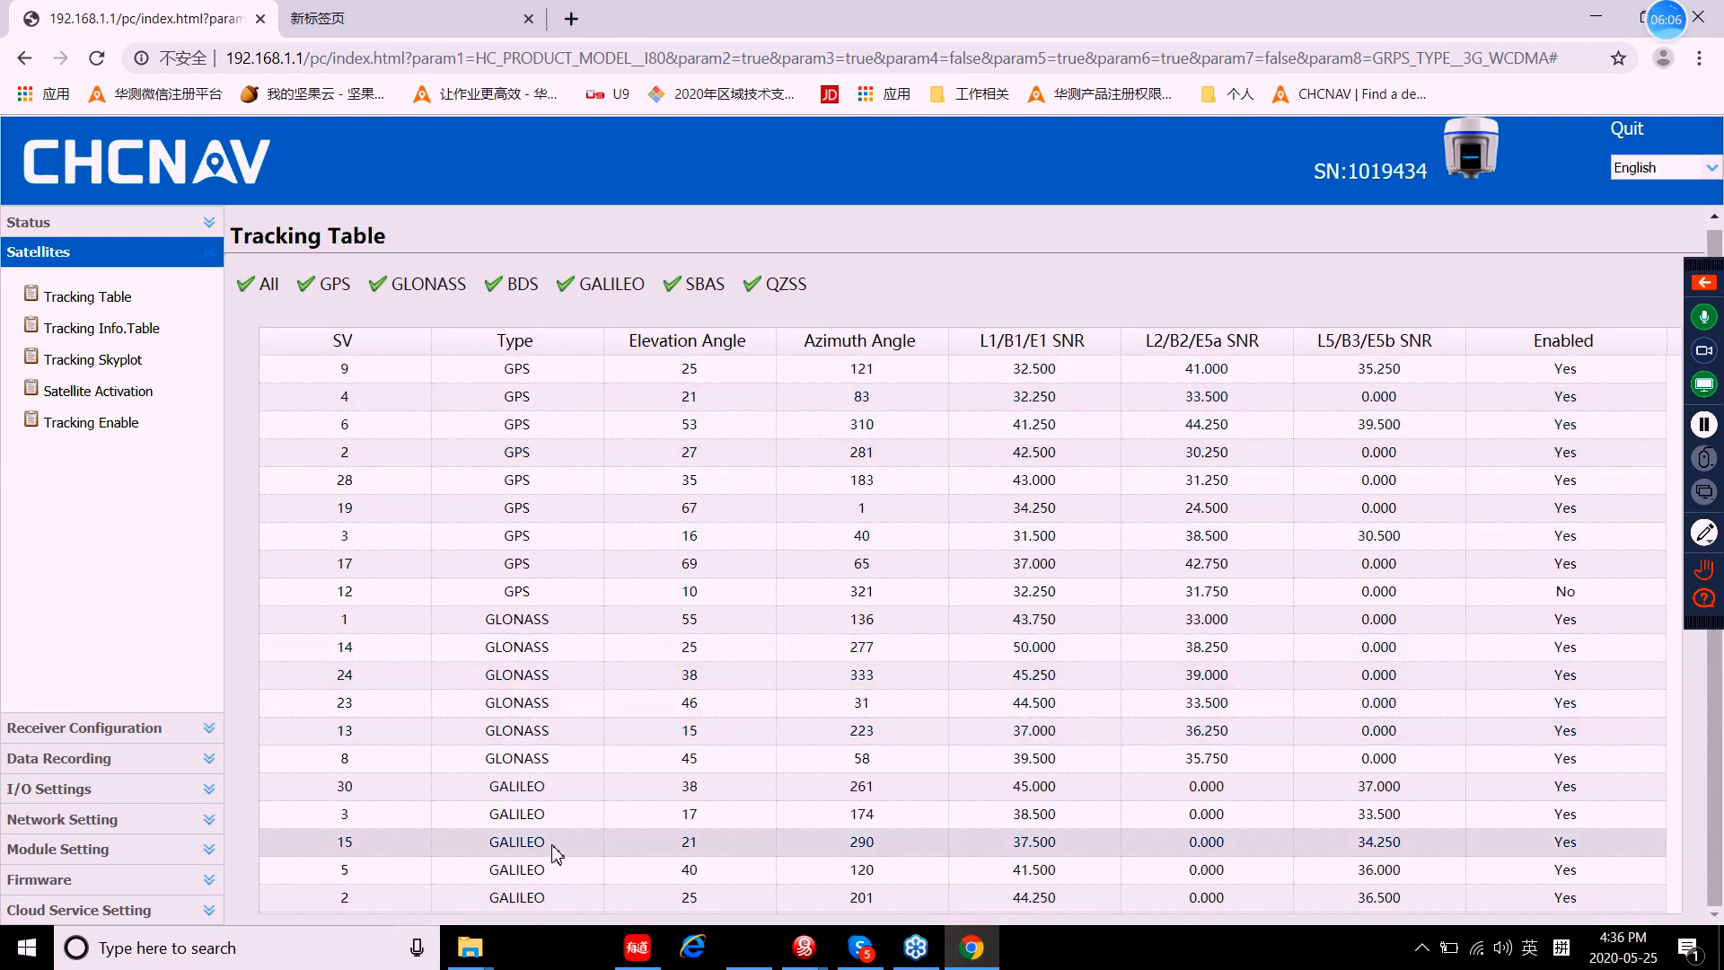
scroll(557, 849, "up", 1)
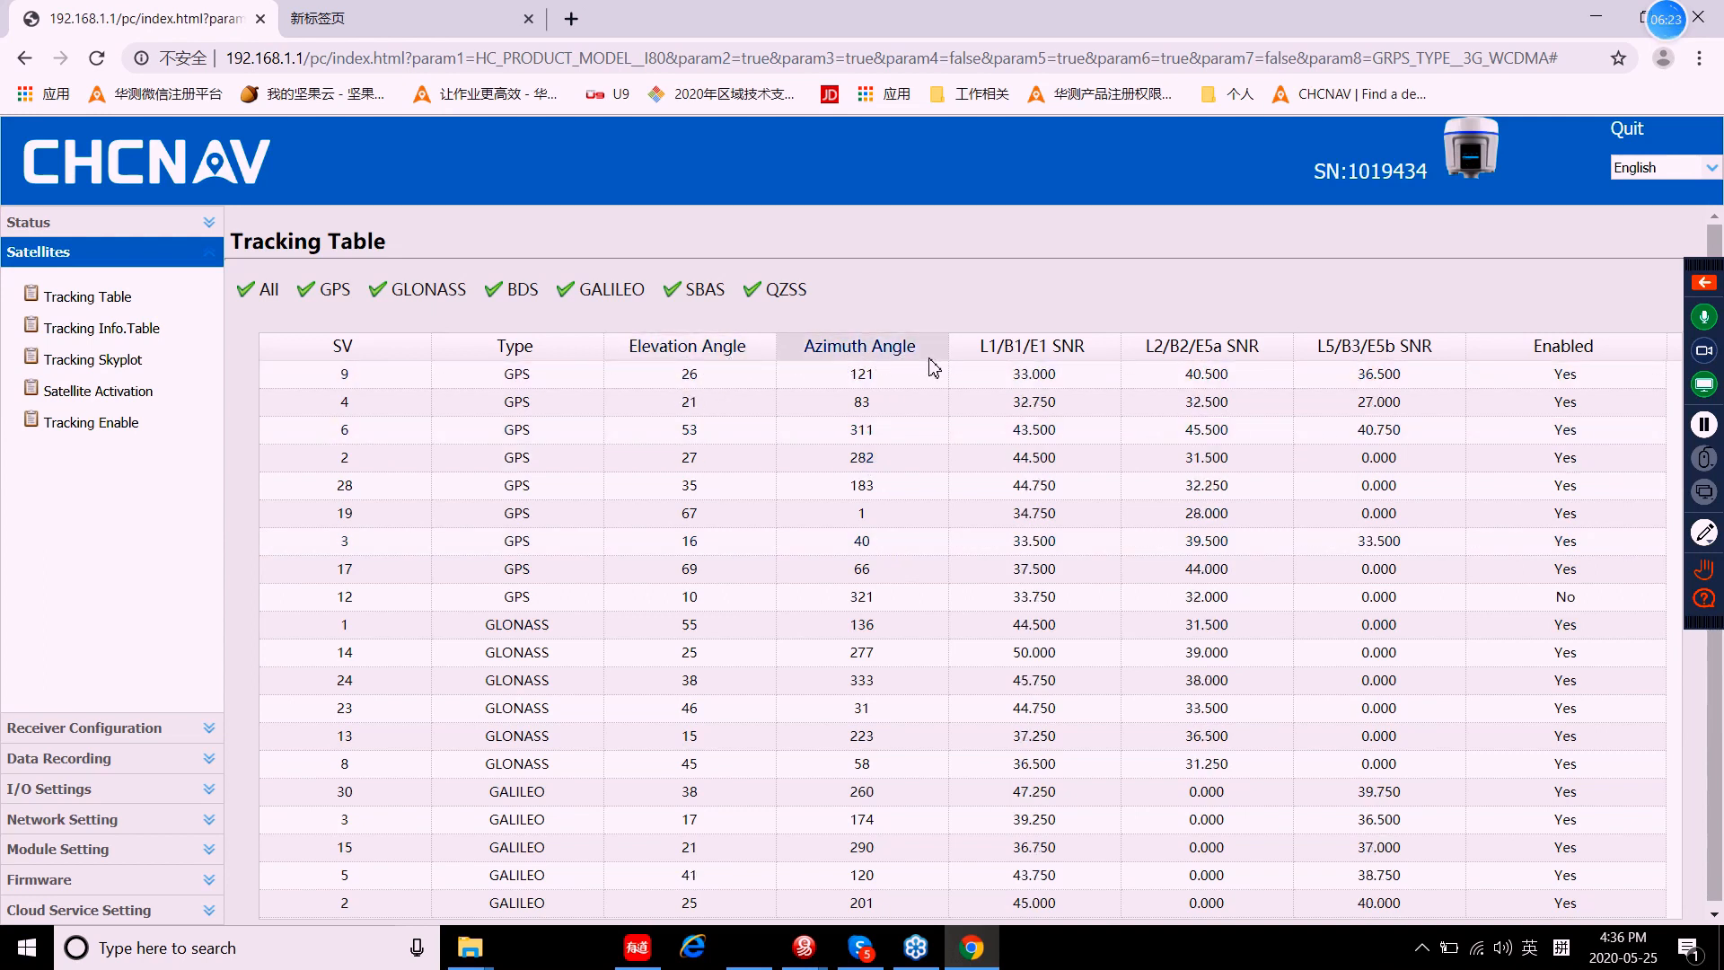
left_click(122, 337)
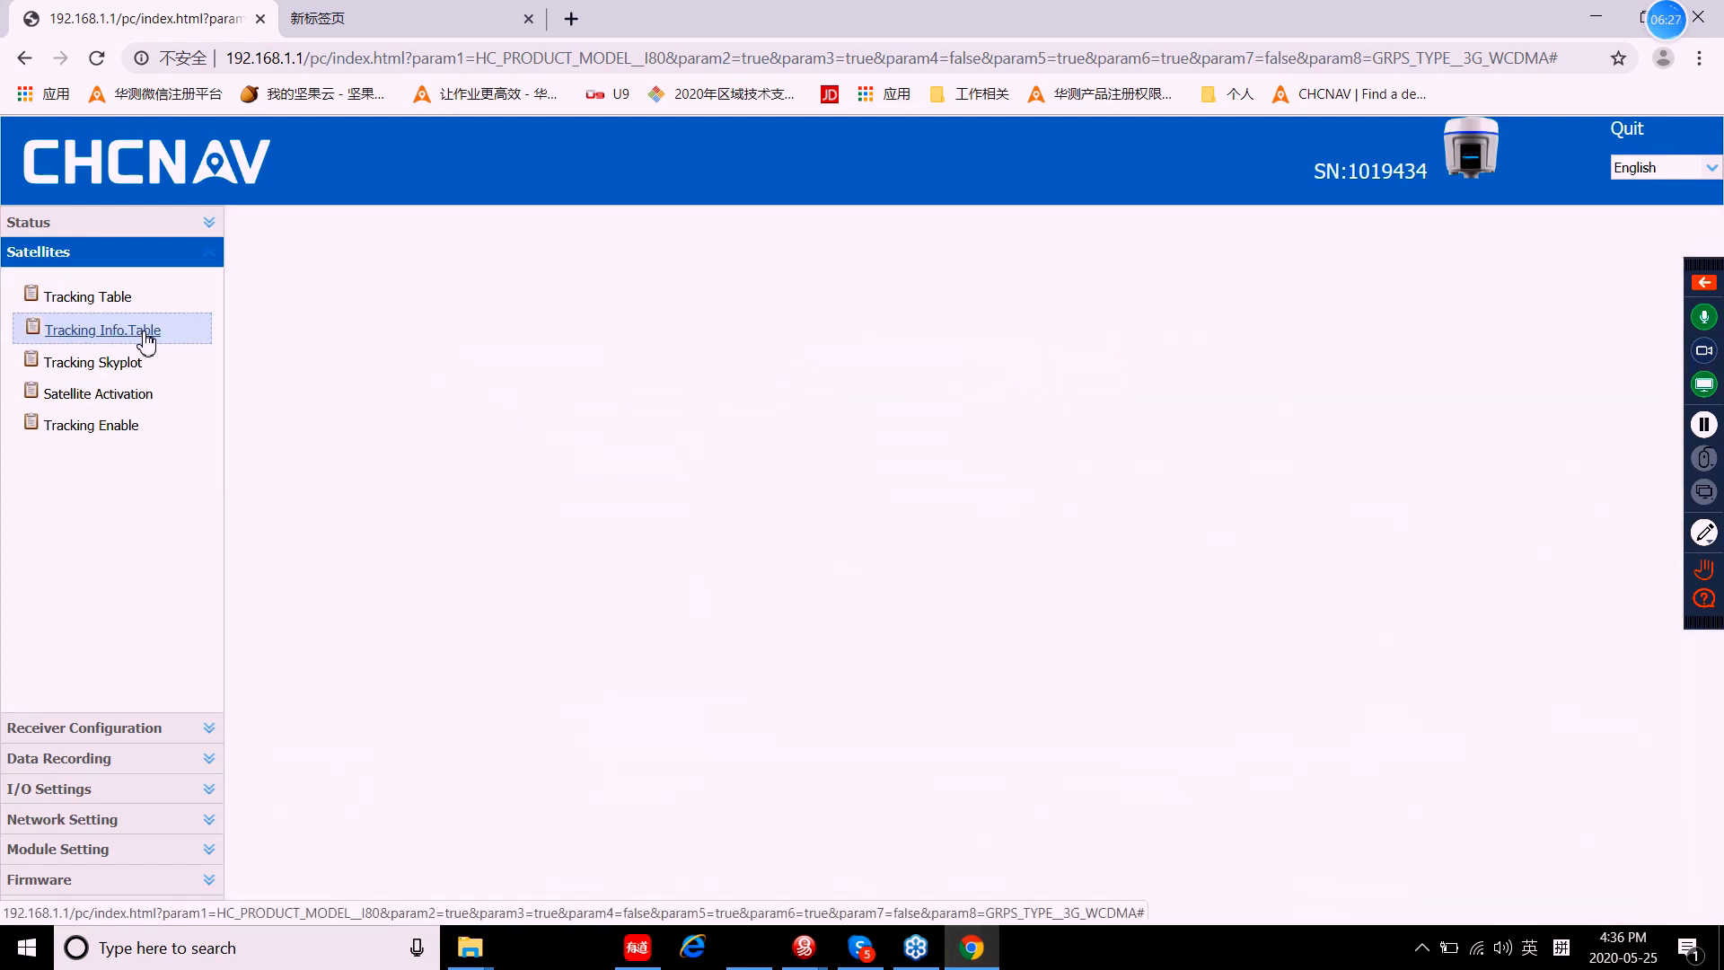
Step: Review the per-satellite SNR chart, then bring up the Tracking Skyplot
scroll(682, 484, "down", 1)
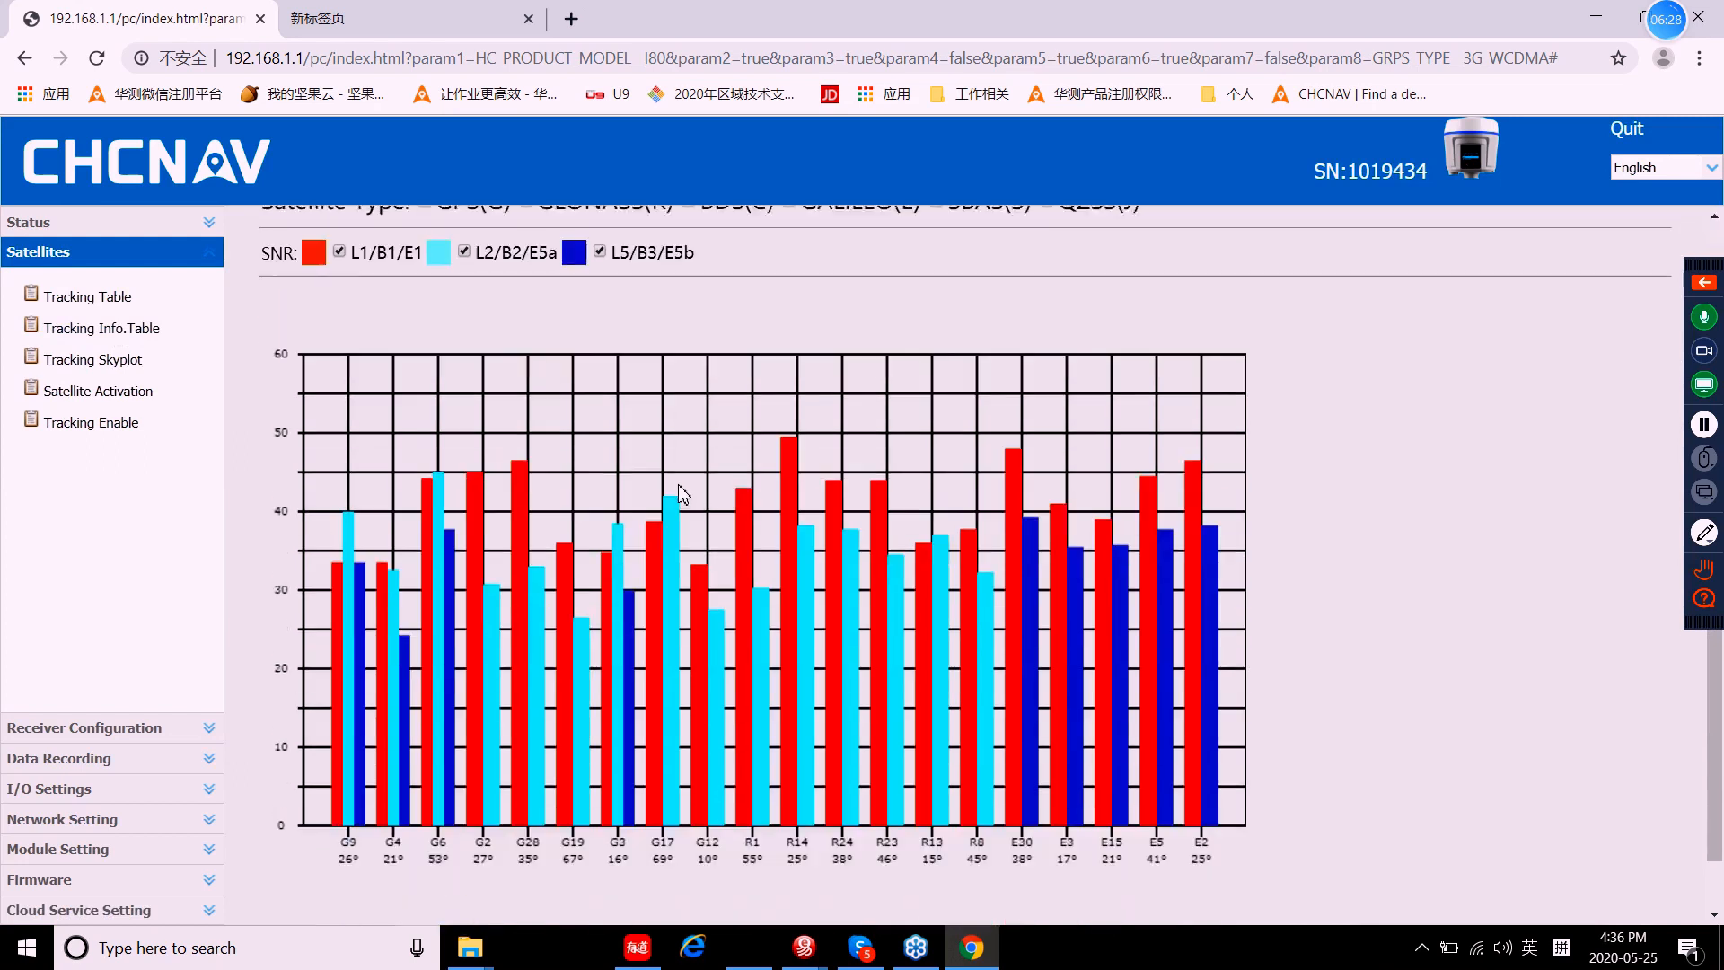
scroll(682, 492, "up", 1)
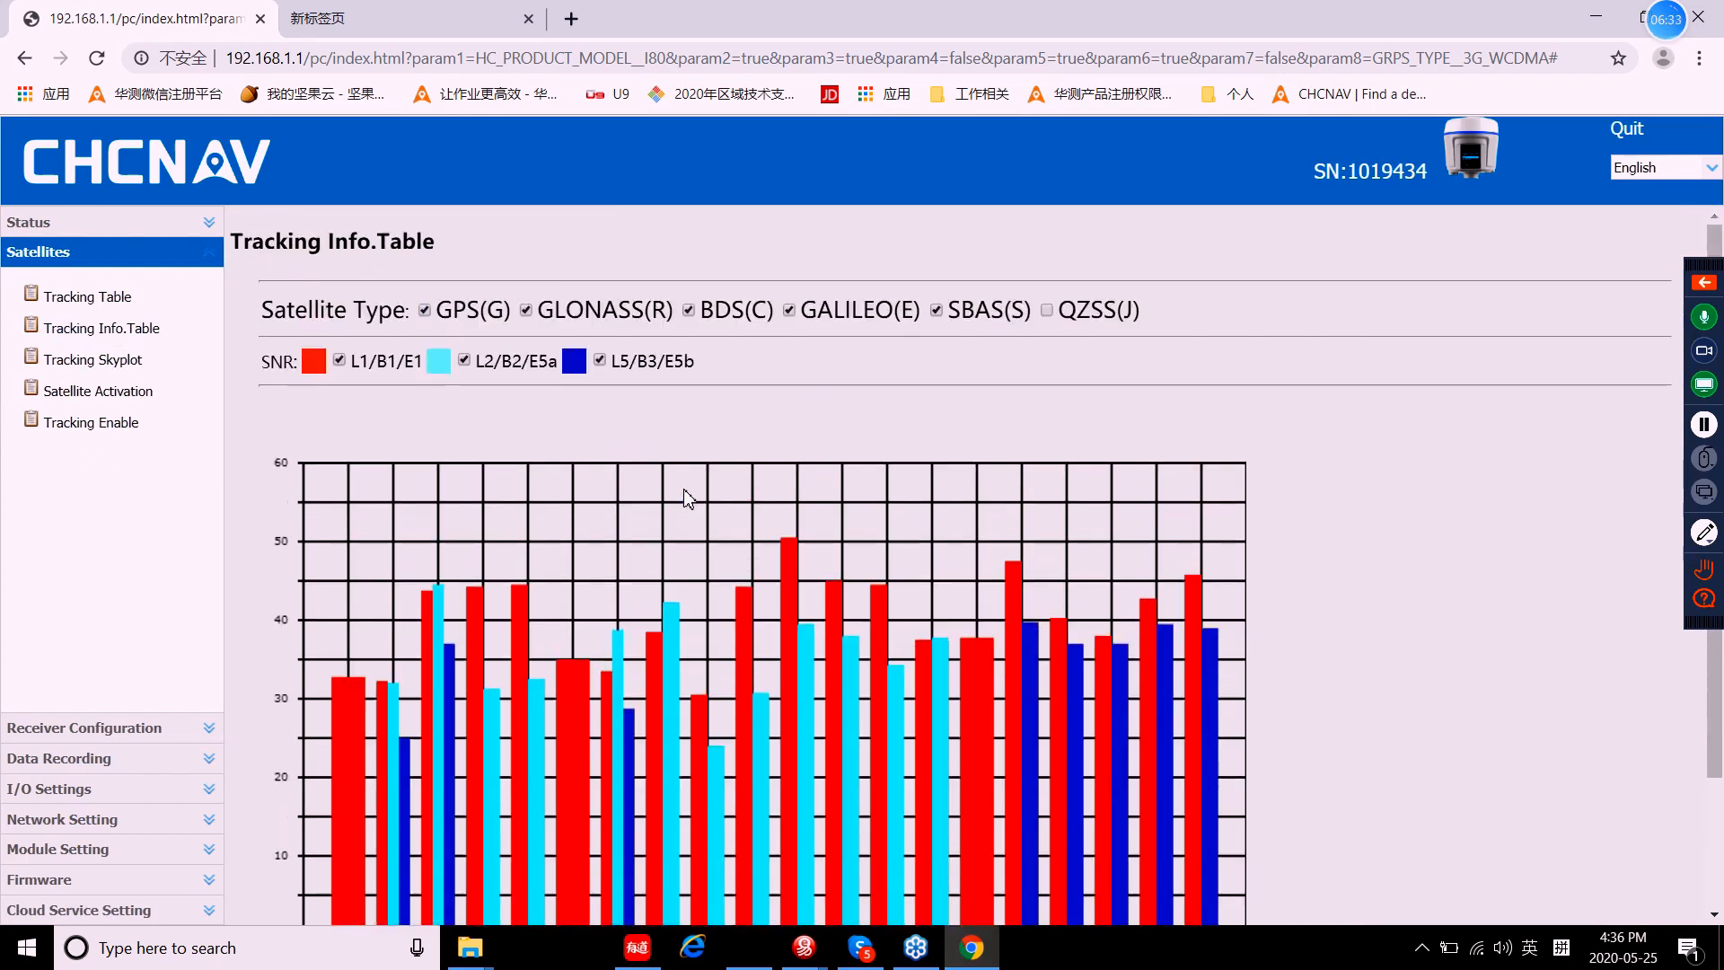
scroll(688, 498, "down", 1)
left_click(95, 363)
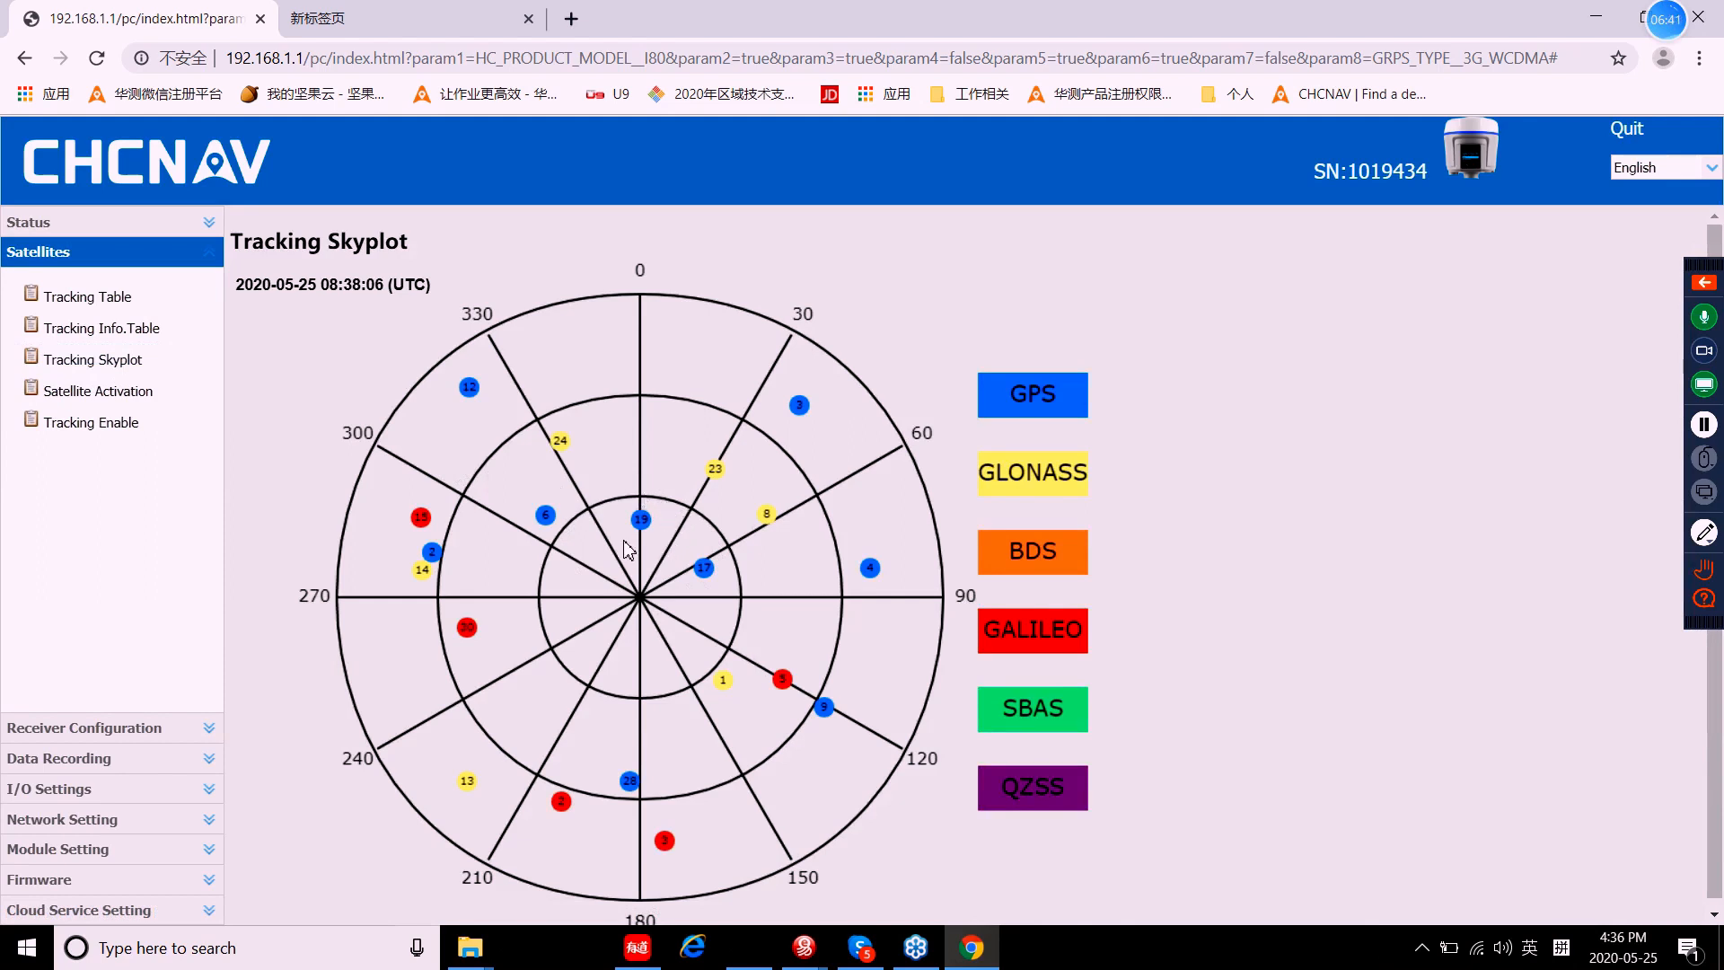
Step: Open the Satellite Activation settings for GPS satellites
left_click(131, 399)
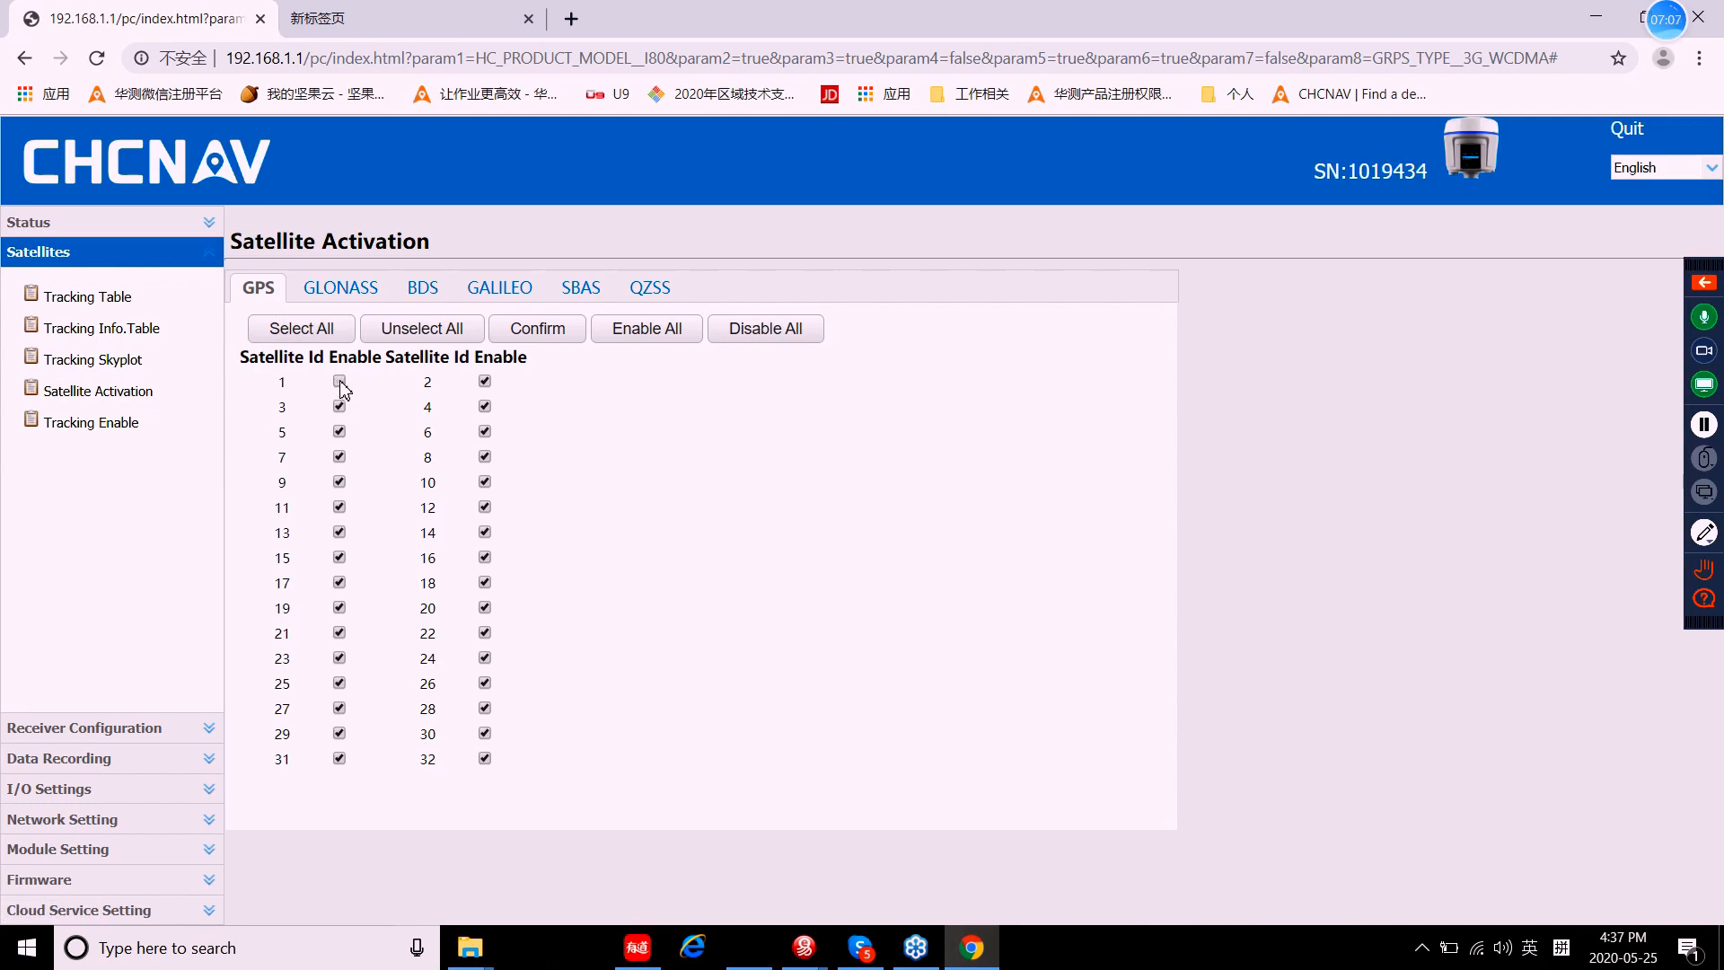
Step: Untick GPS satellite 2 and Galileo satellites 3, 9 and 14, then apply
left_click(485, 386)
left_click(389, 291)
left_click(502, 293)
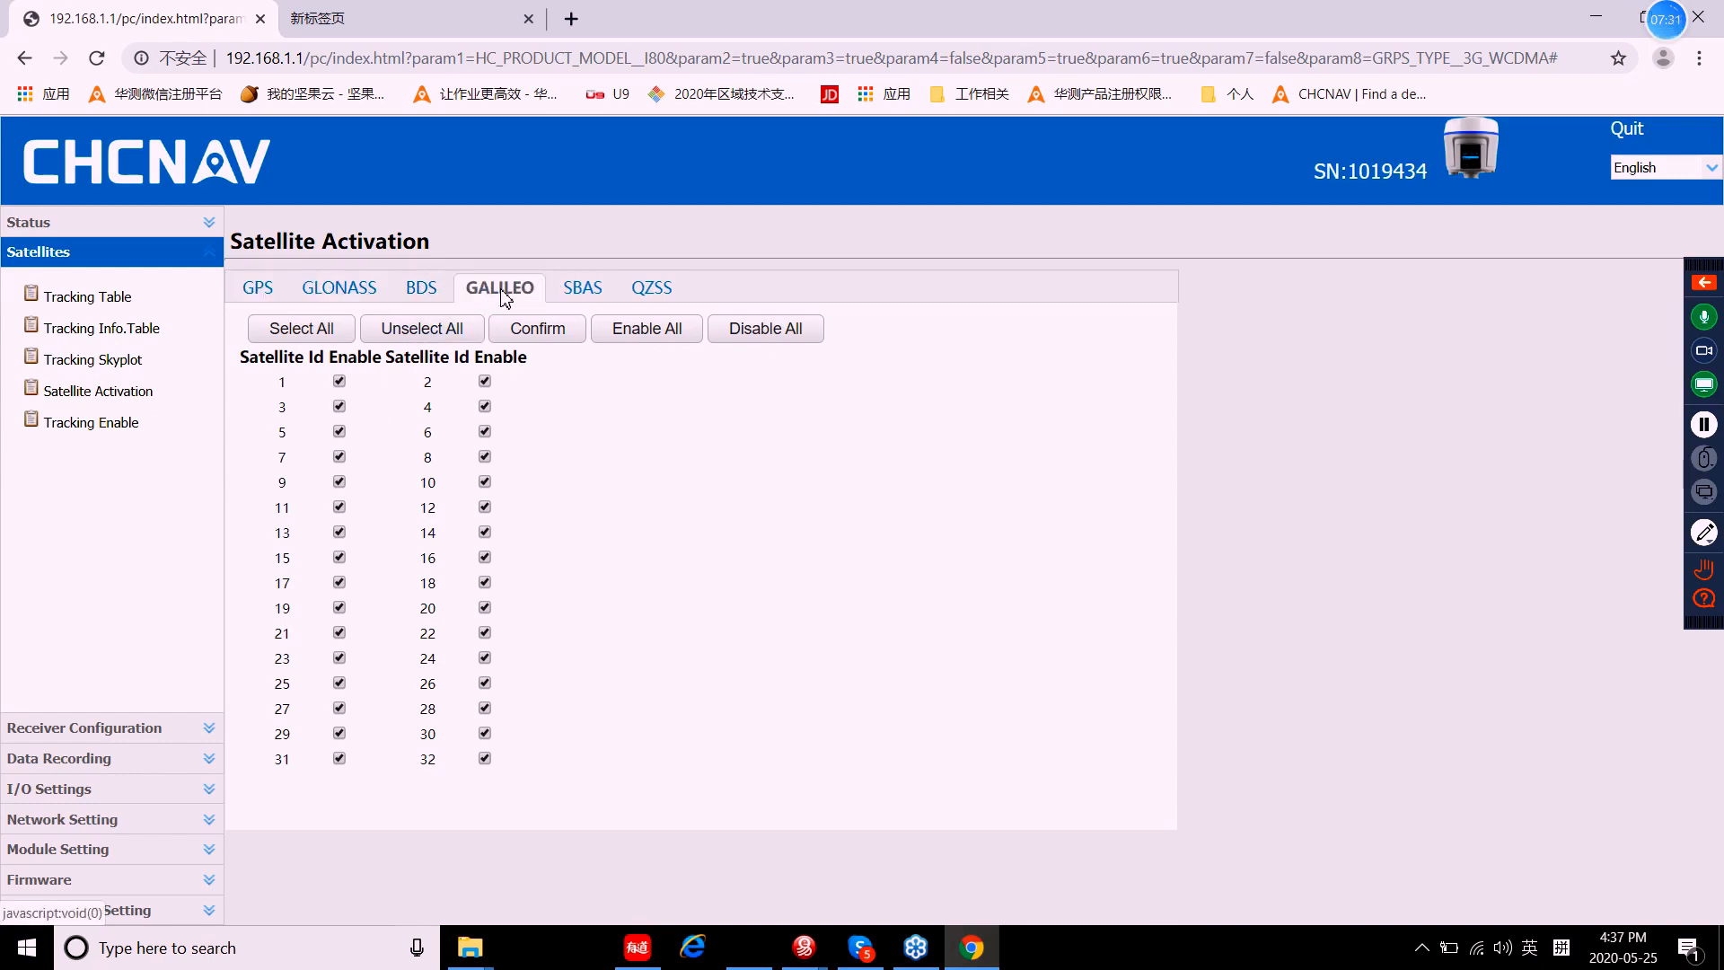
left_click(339, 406)
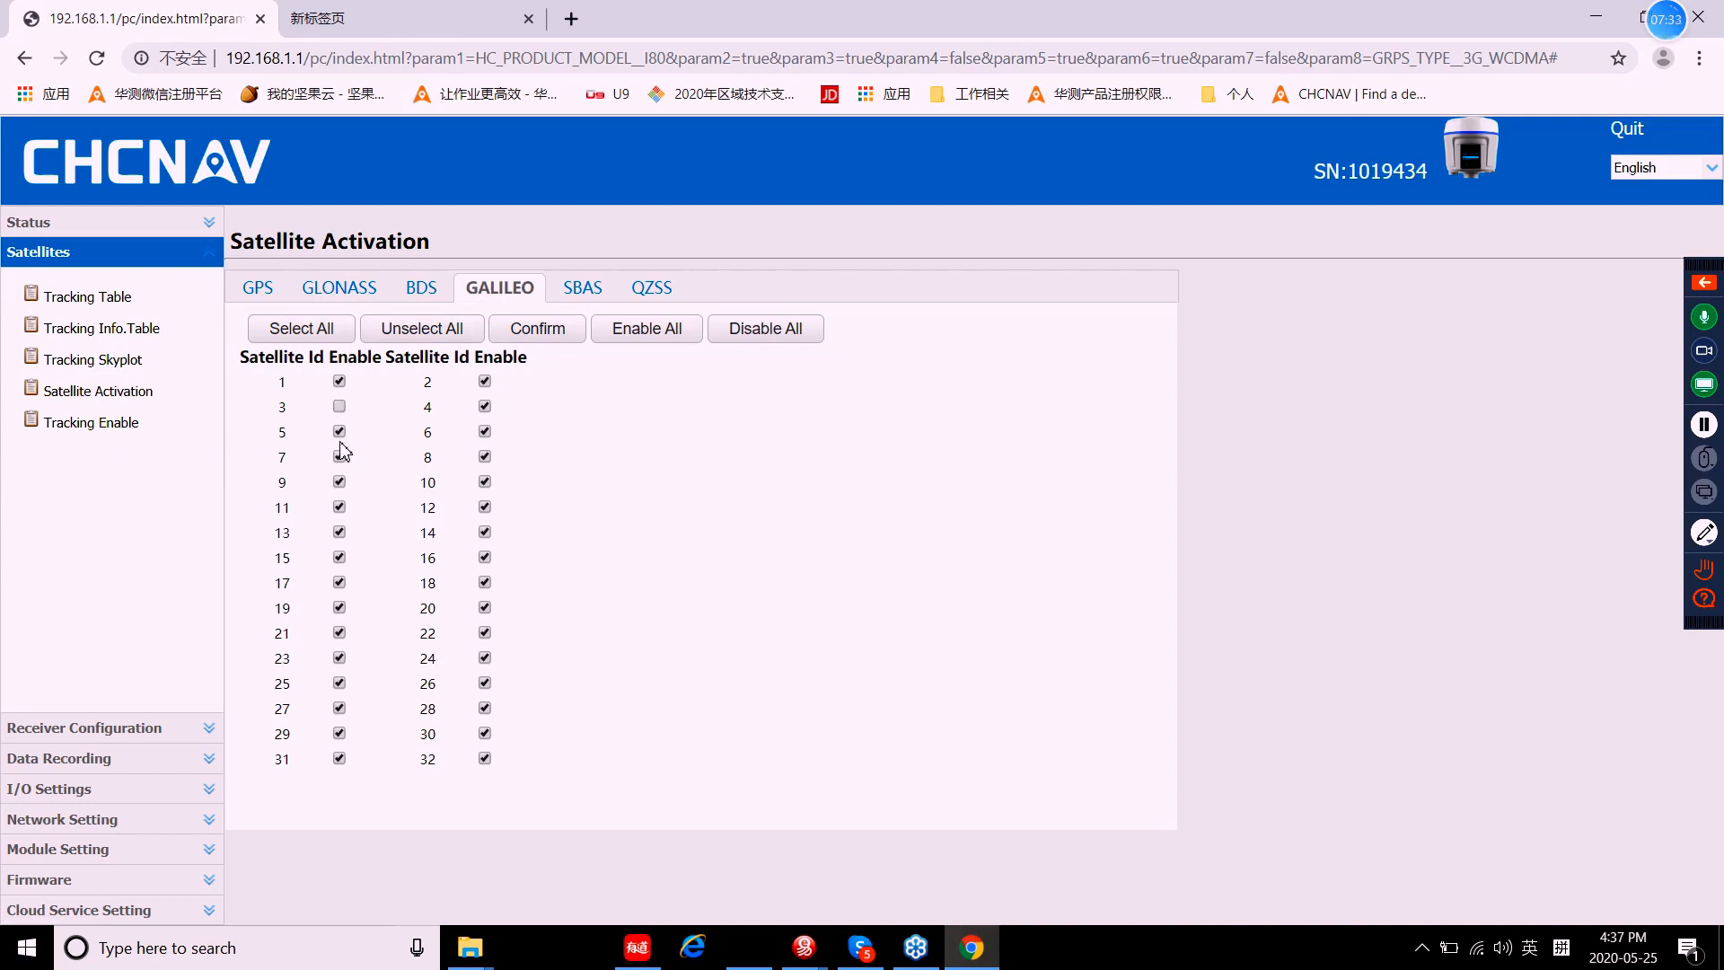
left_click(338, 482)
left_click(485, 533)
left_click(538, 343)
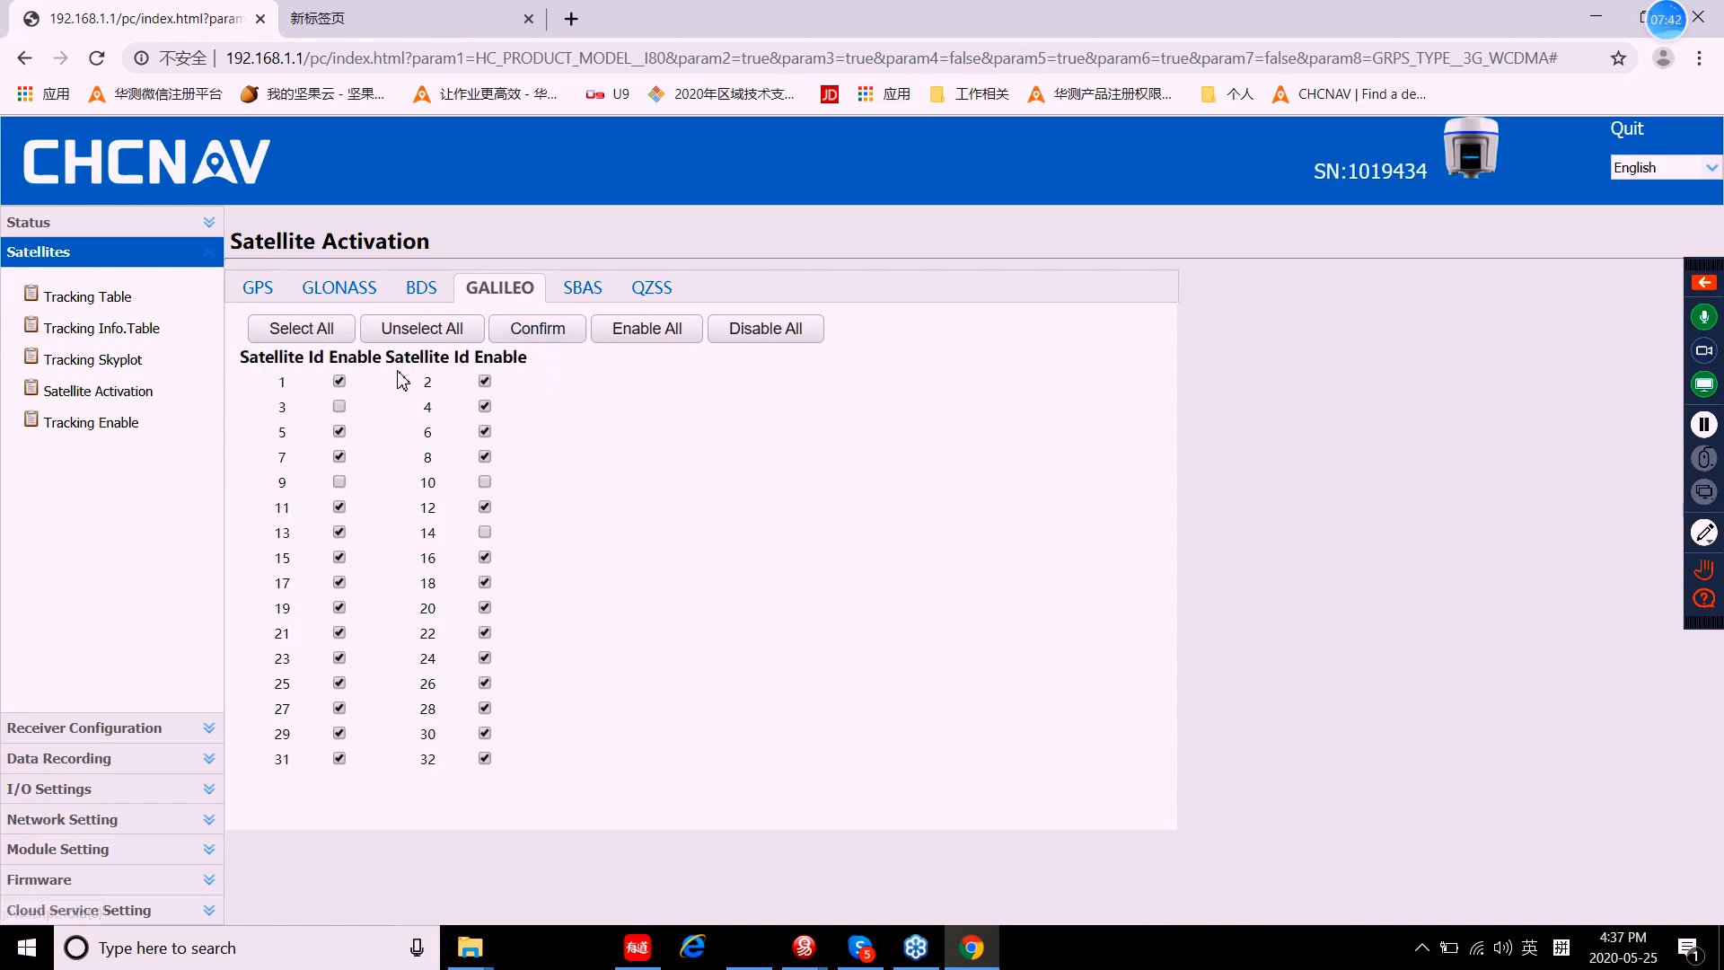
left_click(544, 341)
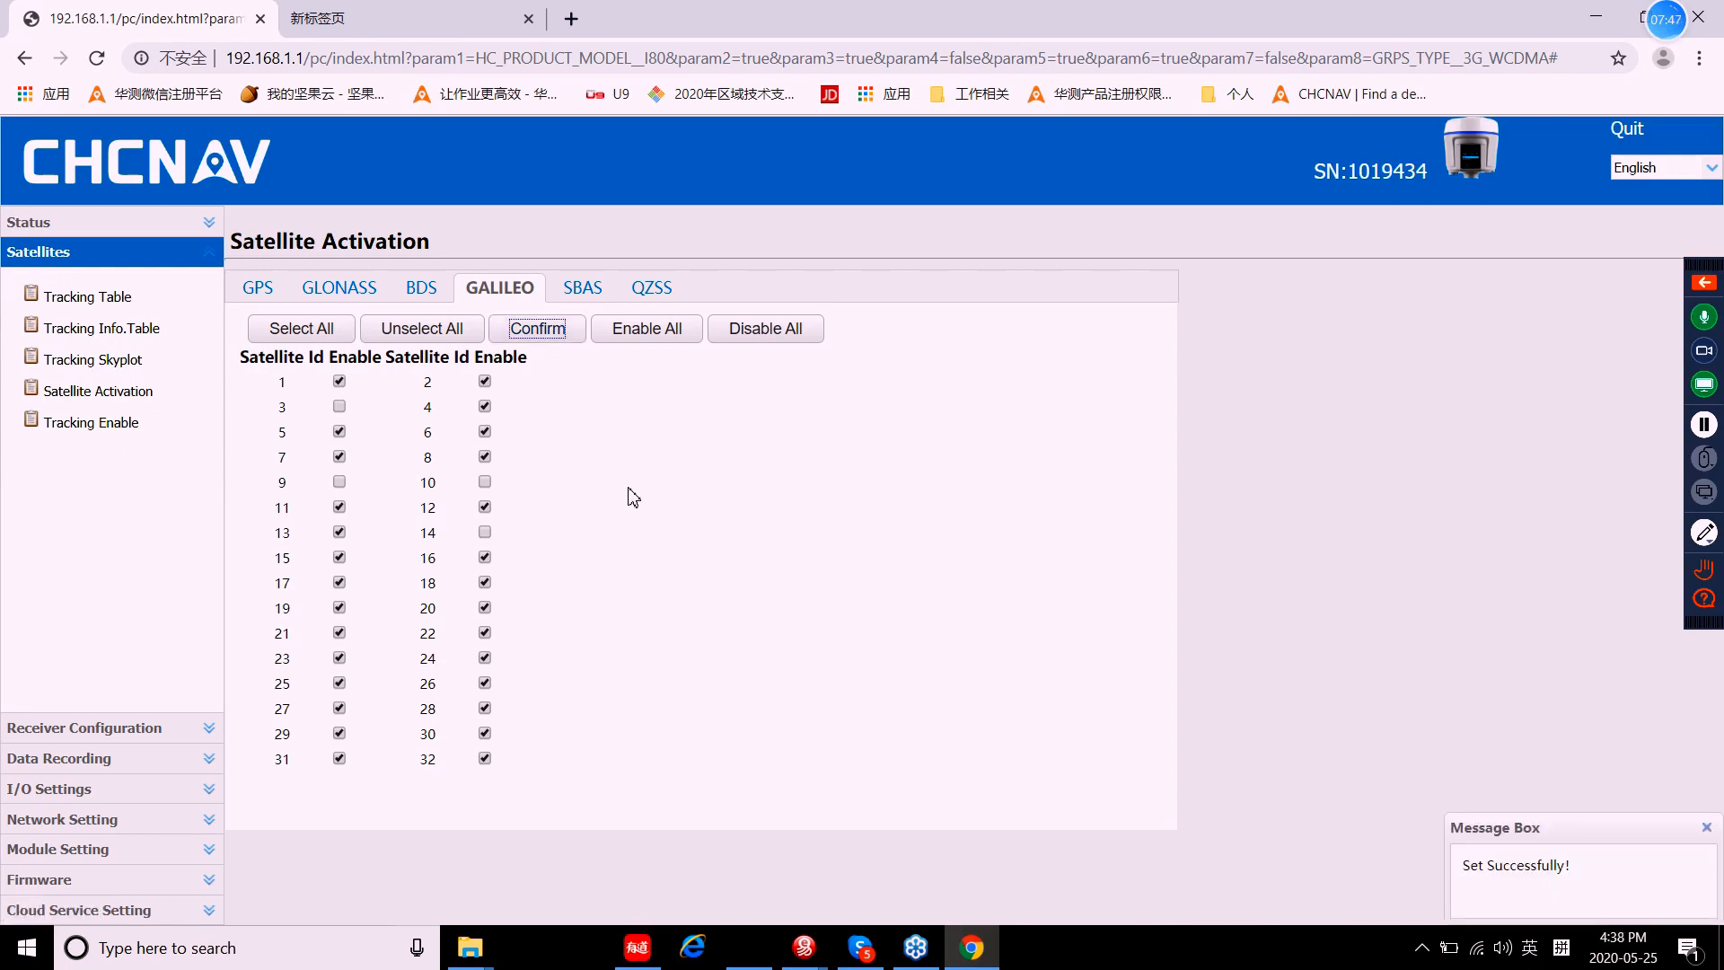
Step: Re-enable all Galileo satellites and apply the change
left_click(306, 338)
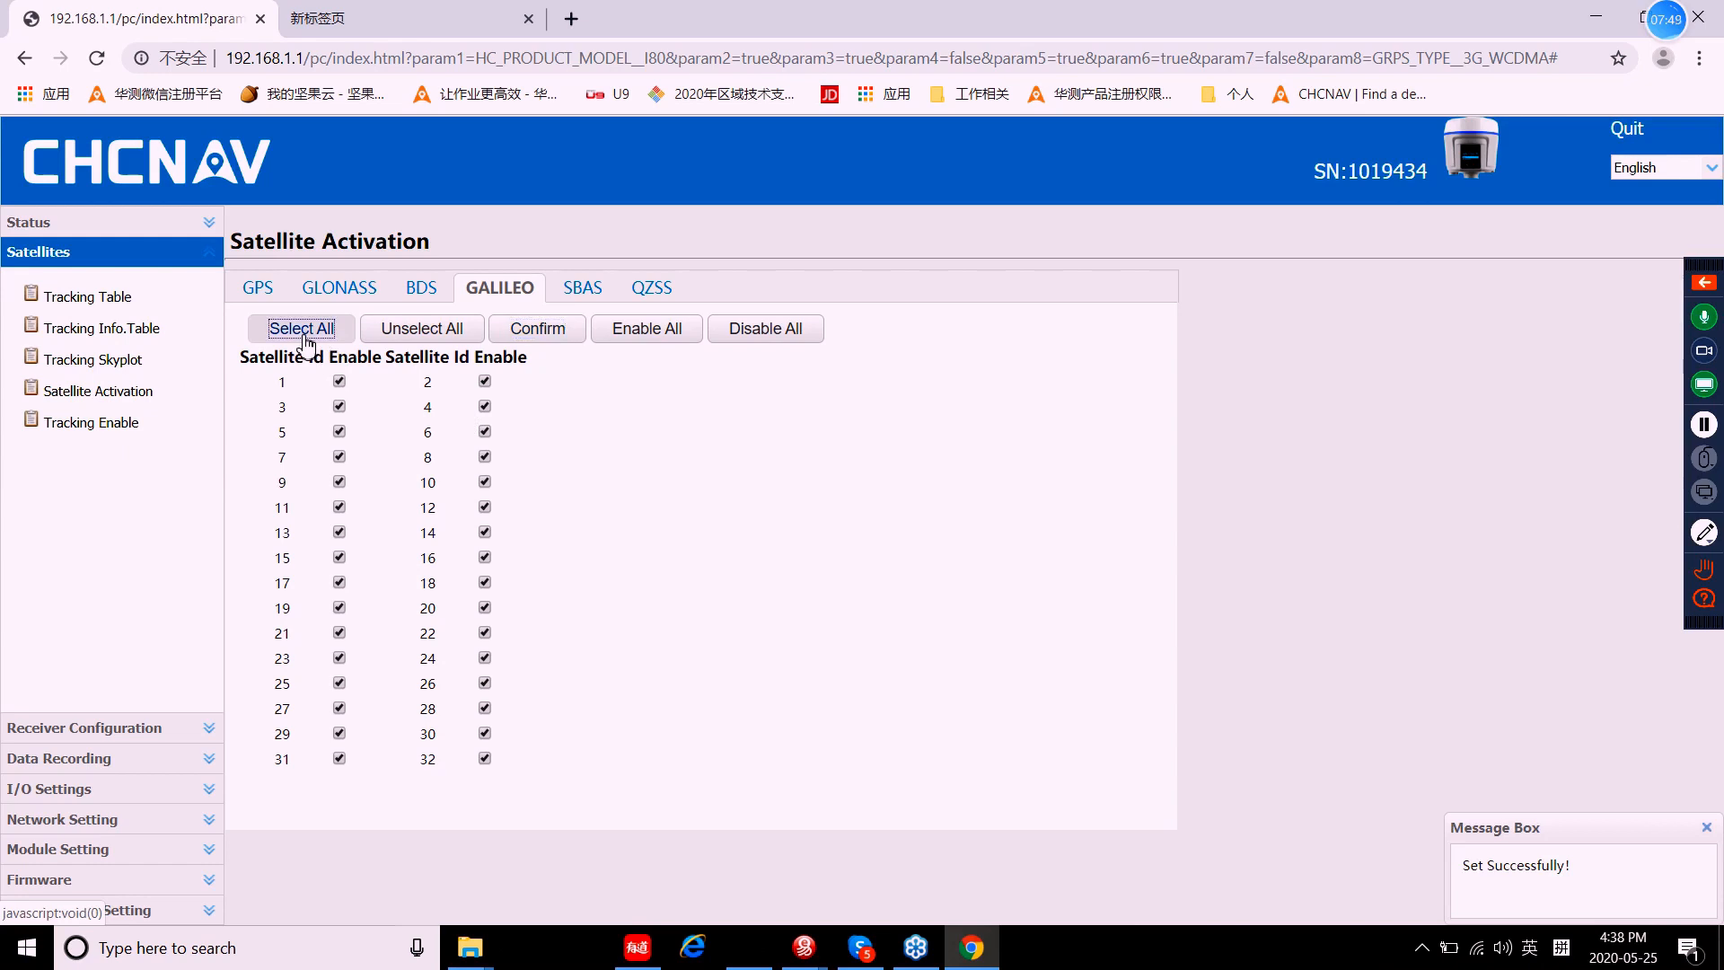
left_click(544, 336)
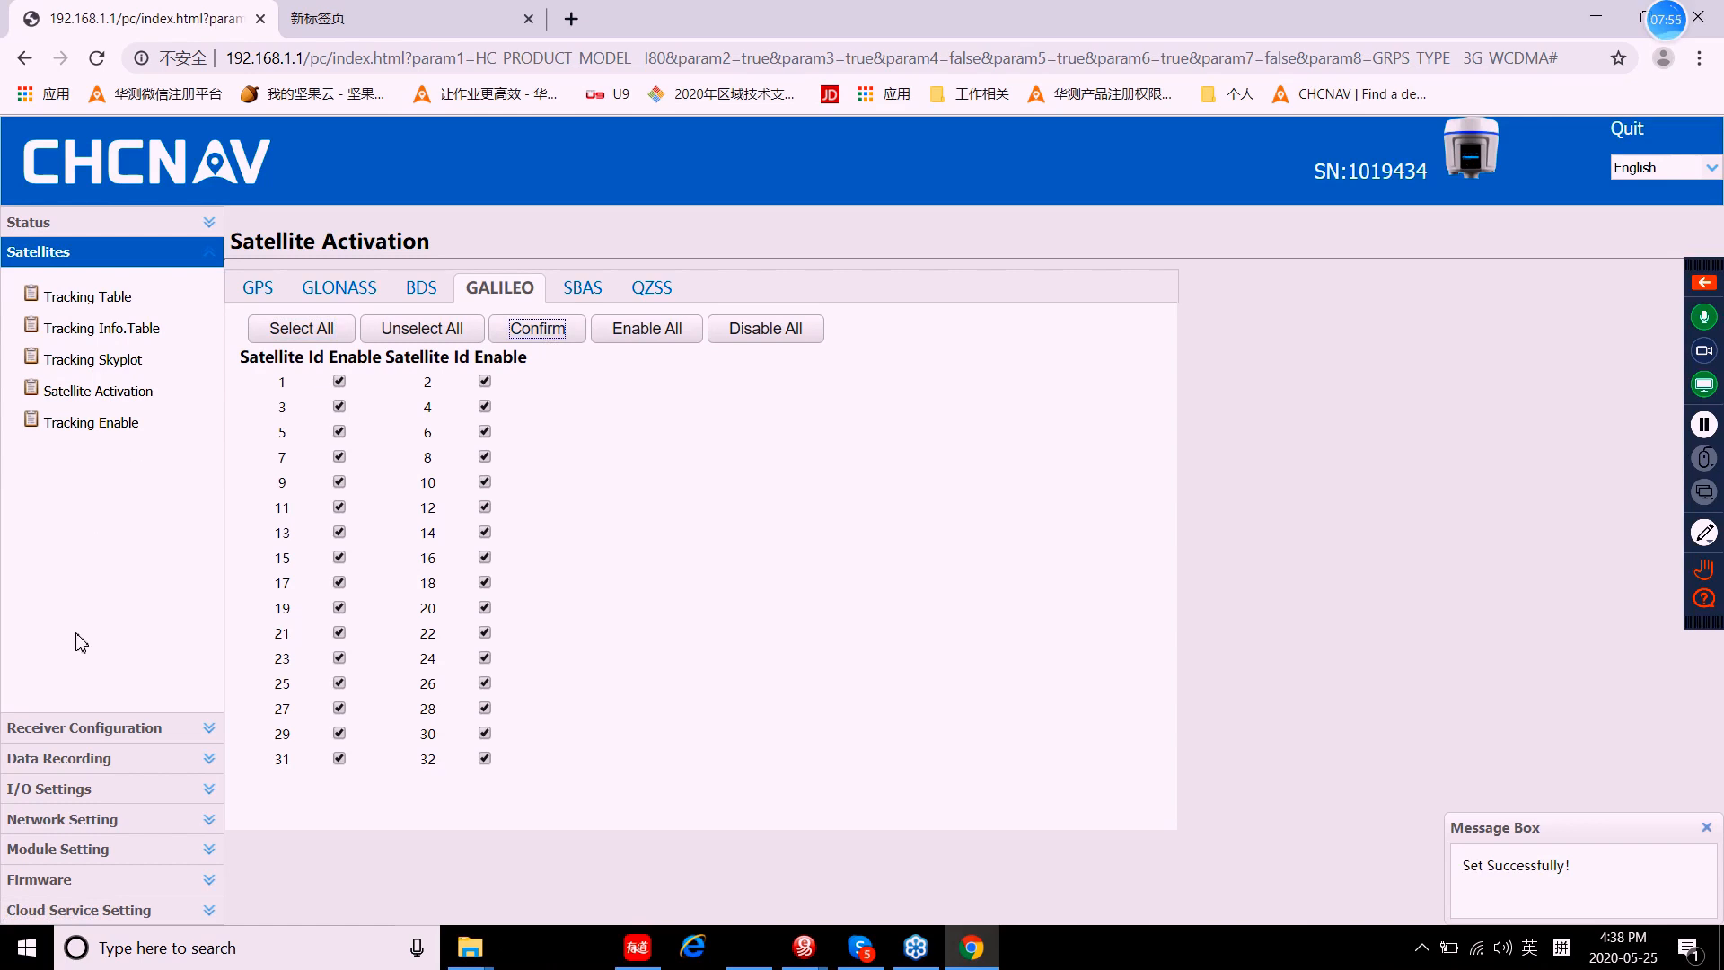
left_click(93, 729)
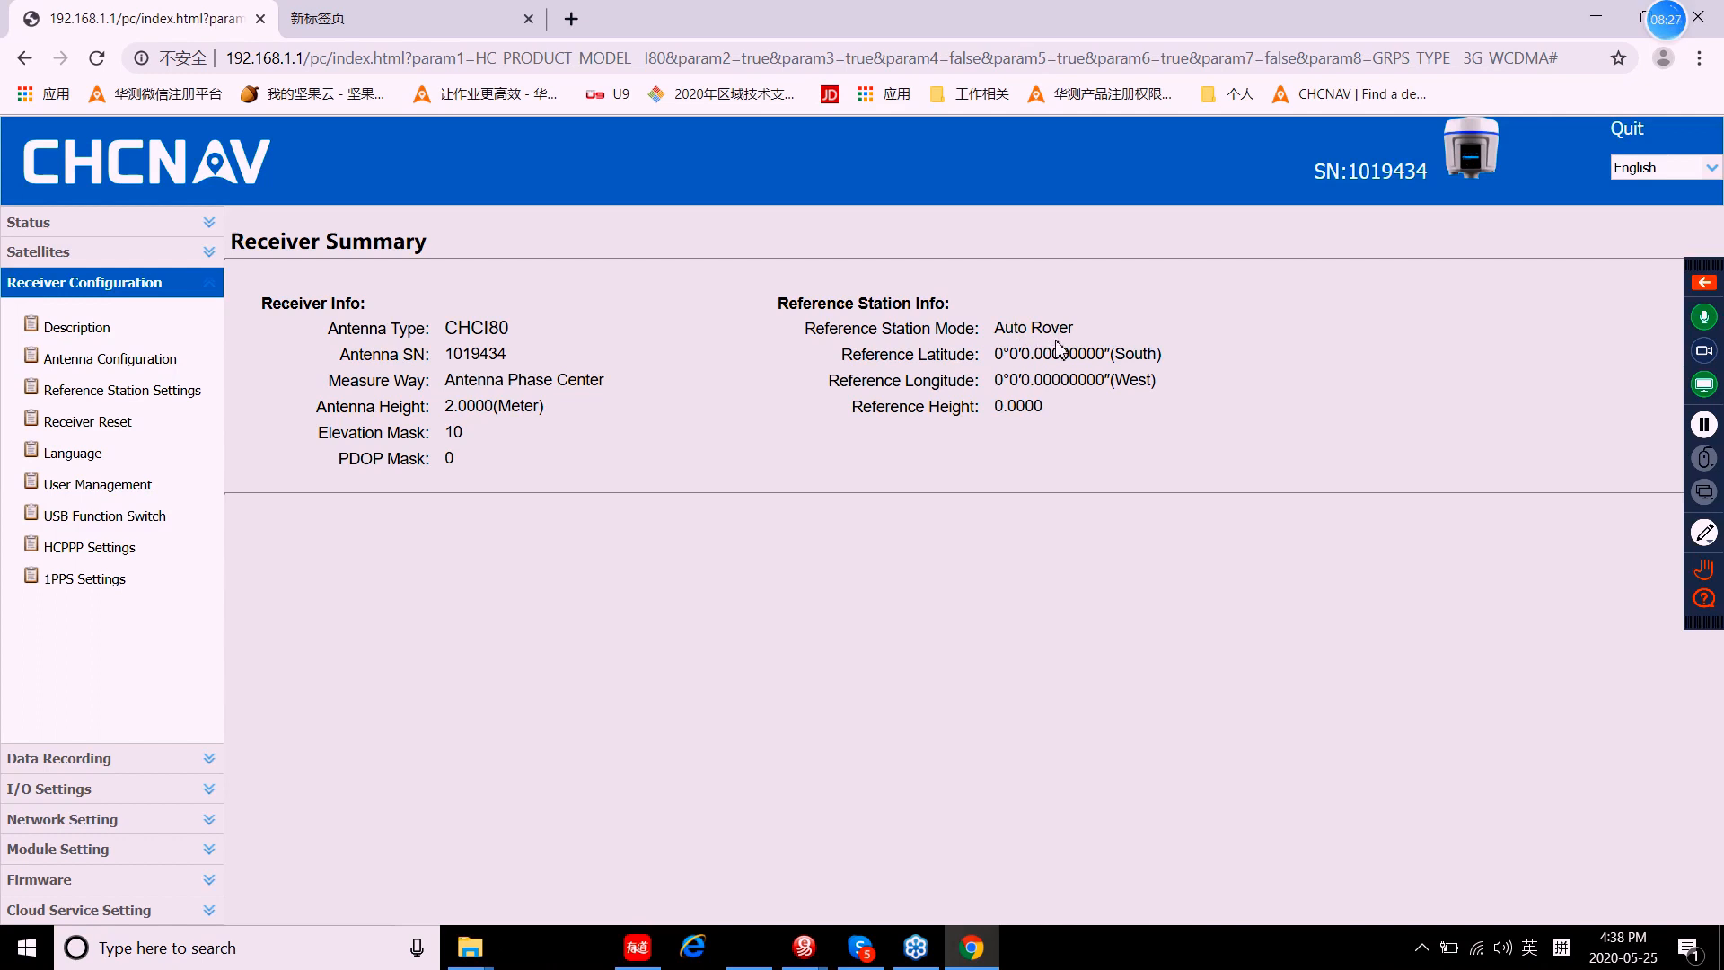
Step: In Antenna Configuration, keep Antenna Phase Center as the measure way
left_click(133, 366)
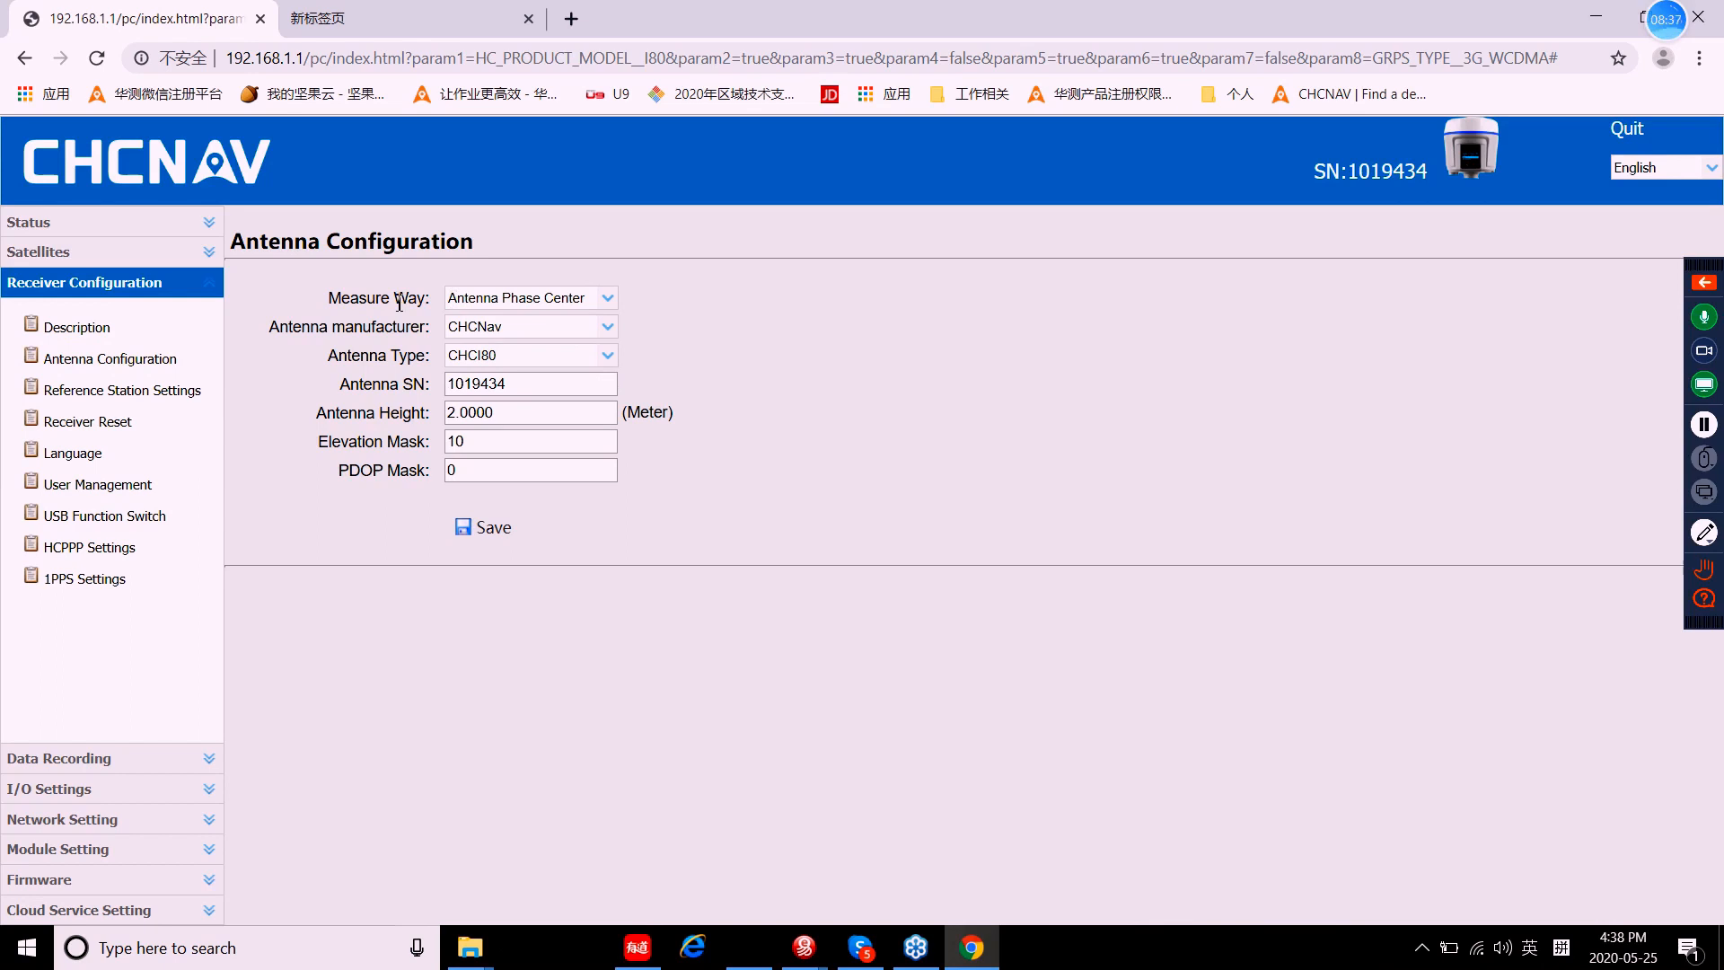
left_click(609, 302)
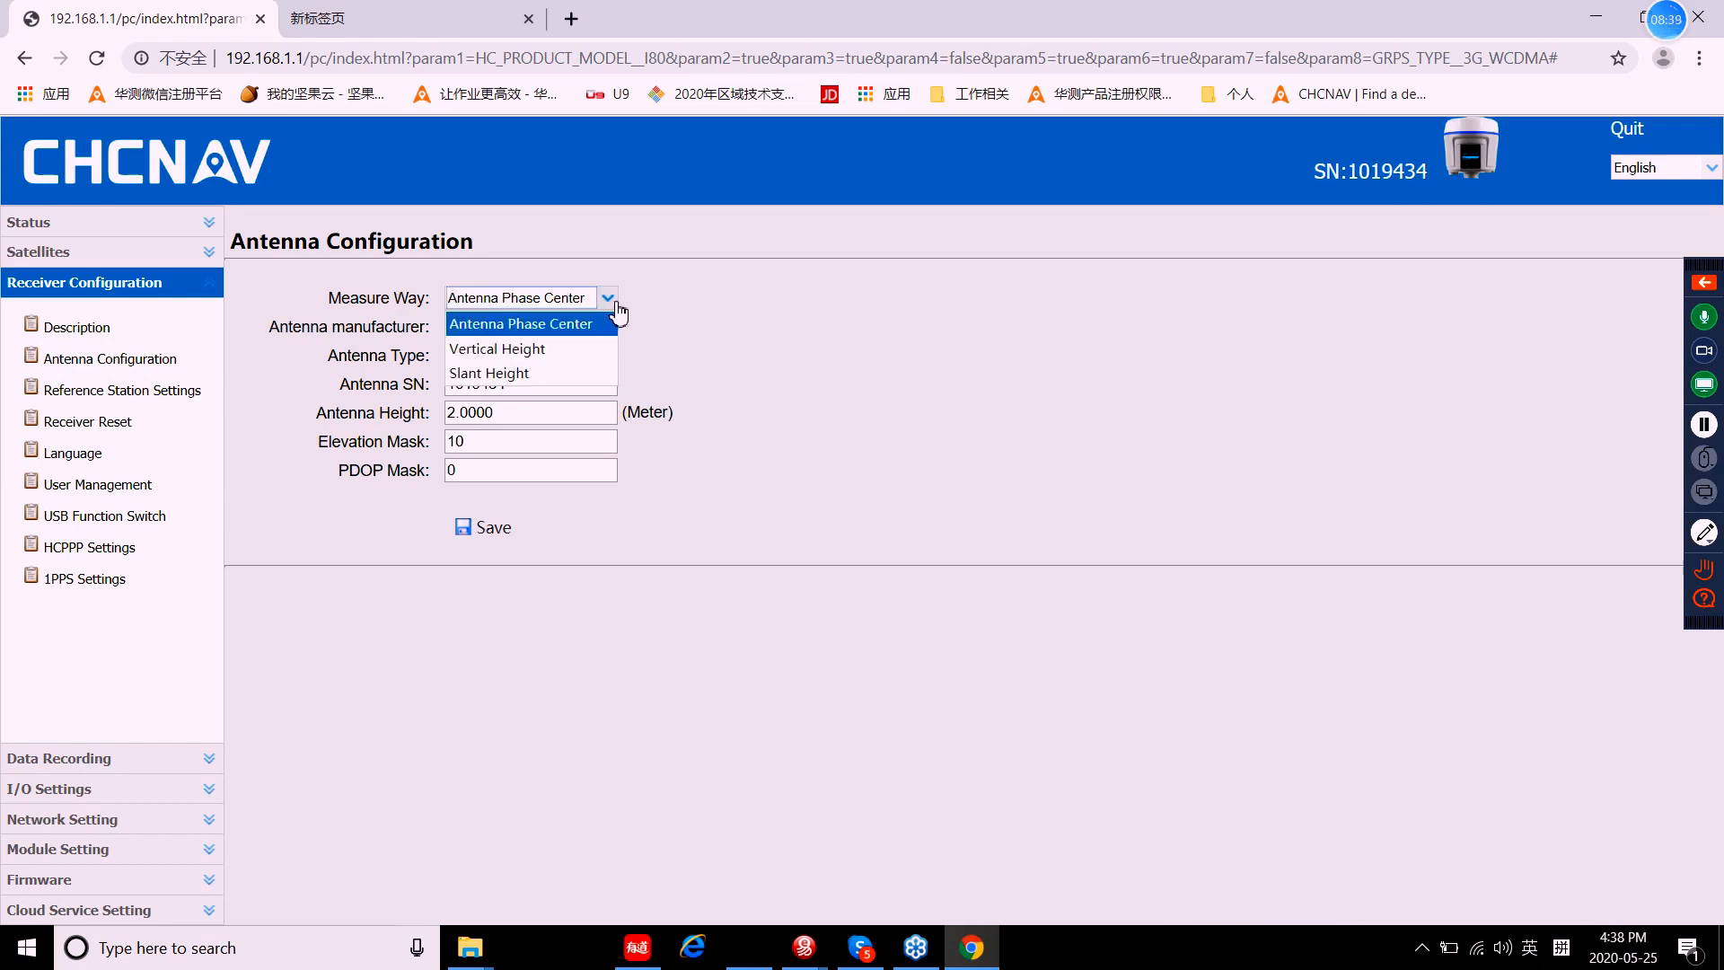
left_click(583, 323)
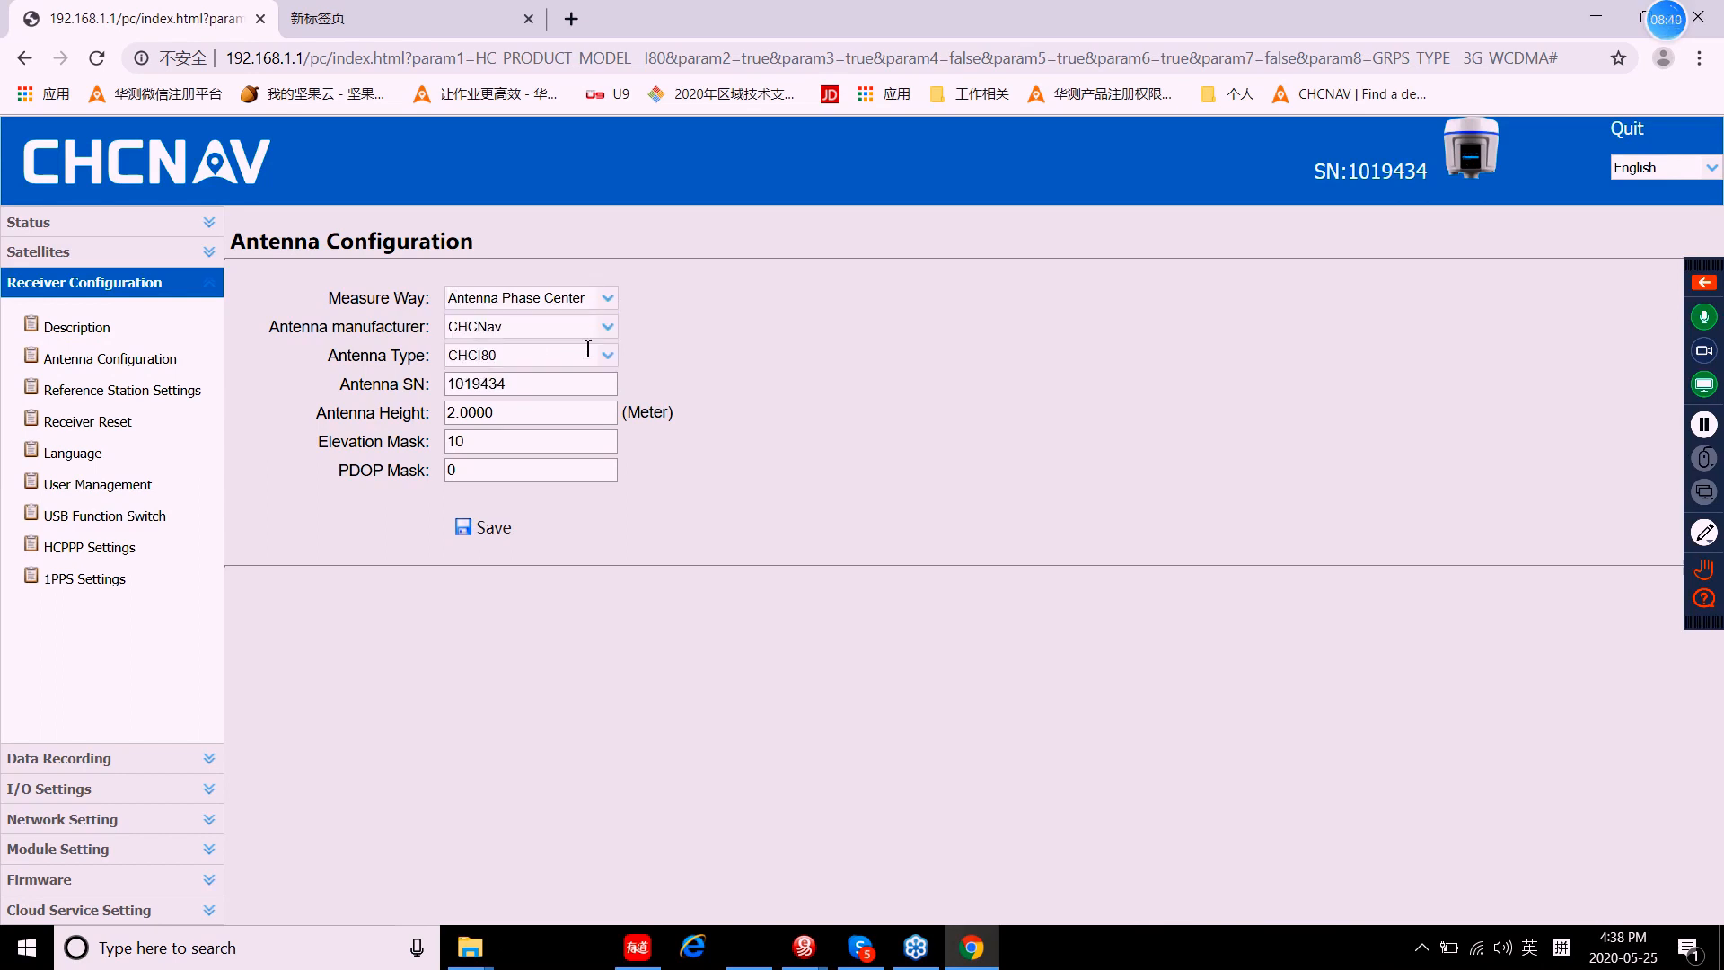
left_click(610, 302)
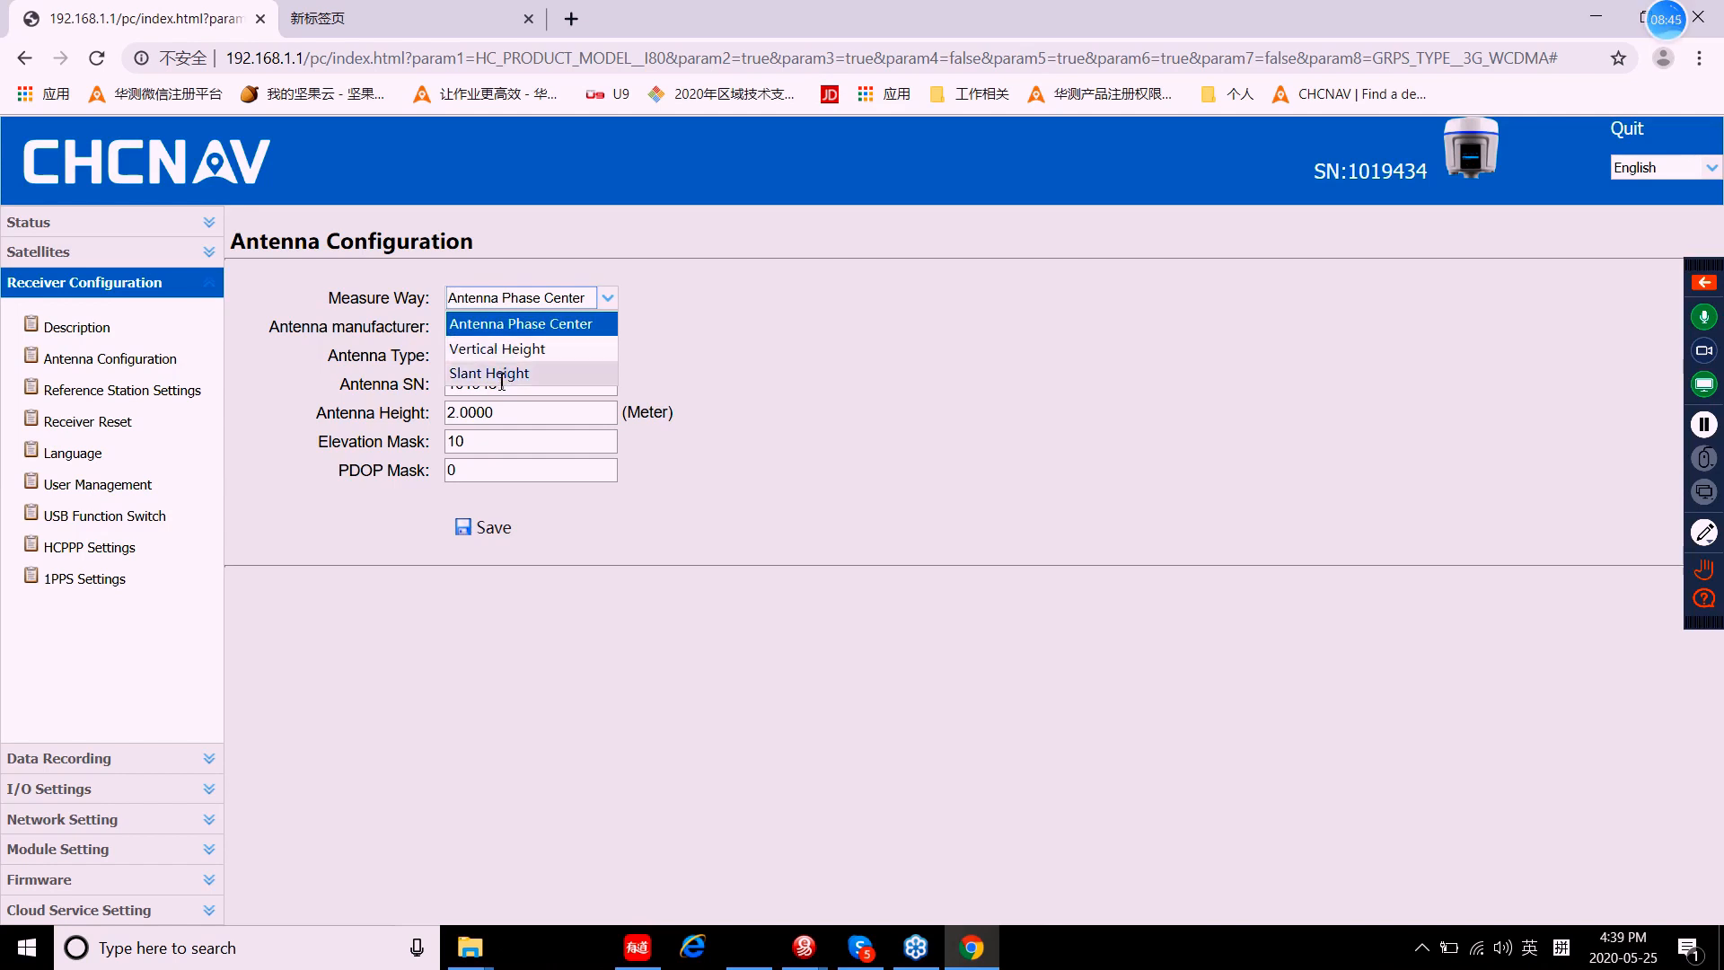
left_click(690, 355)
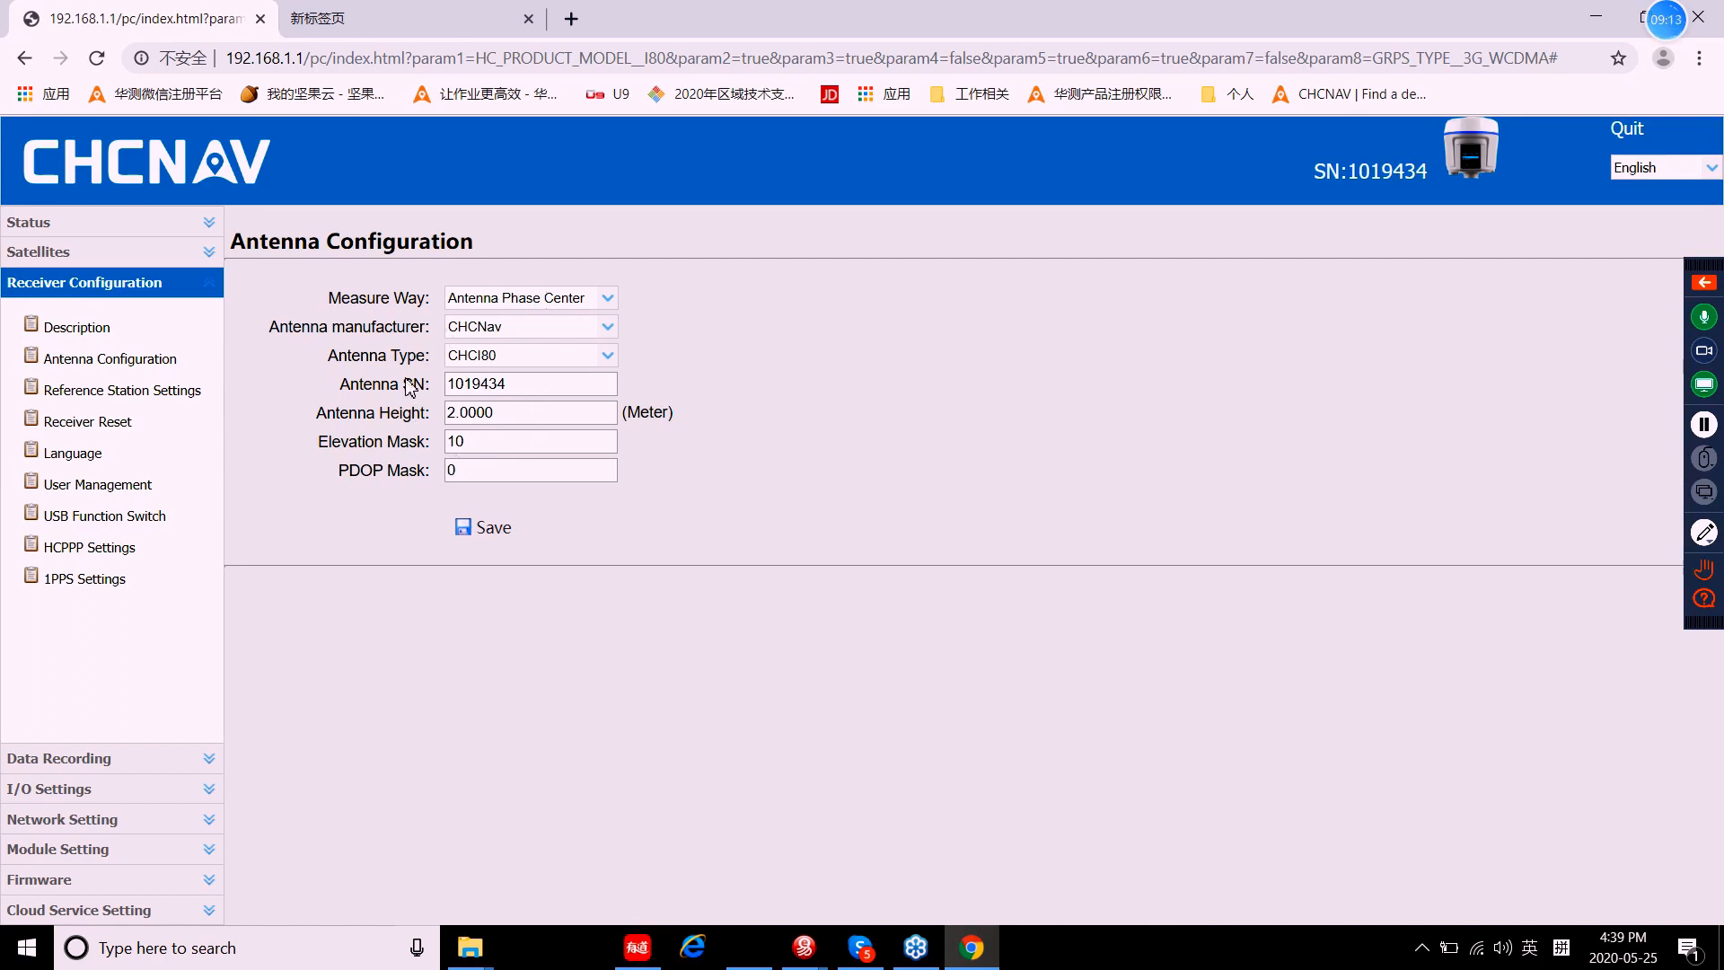
Step: Replace the antenna height with 1.8 m and save the antenna configuration
left_click(484, 412)
key("BackSpace")
key("BackSpace")
key("BackSpace")
key("BackSpace")
key("BackSpace")
type("1.8")
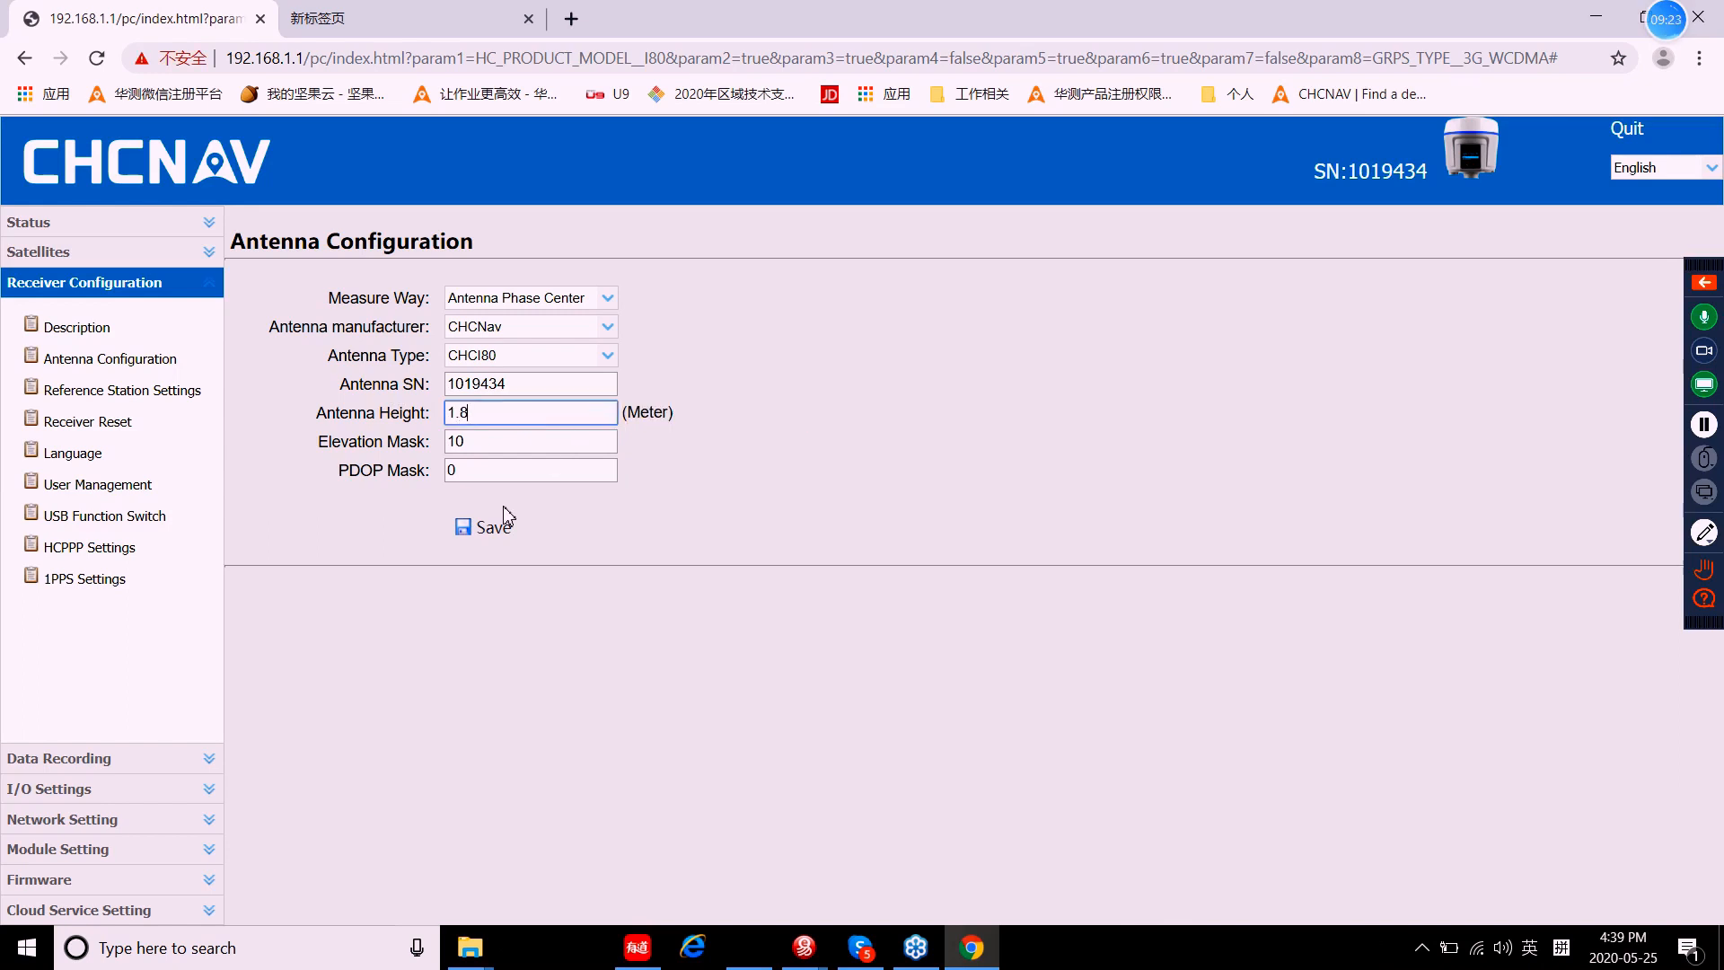
left_click(500, 536)
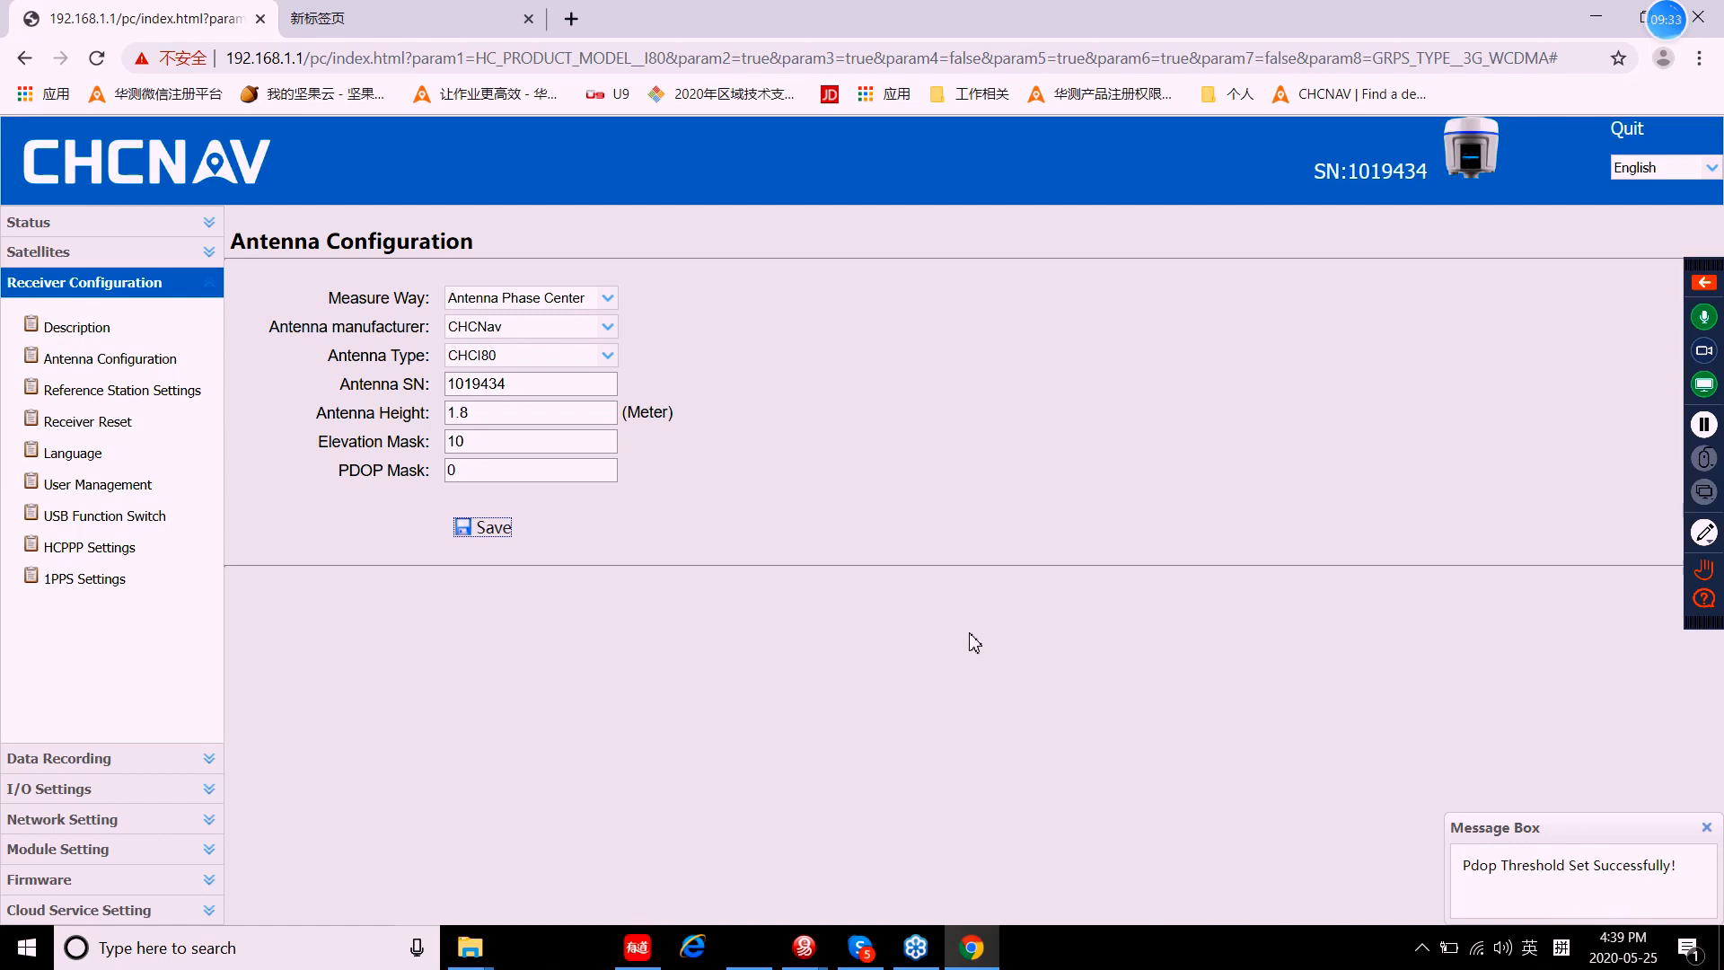
left_click(944, 626)
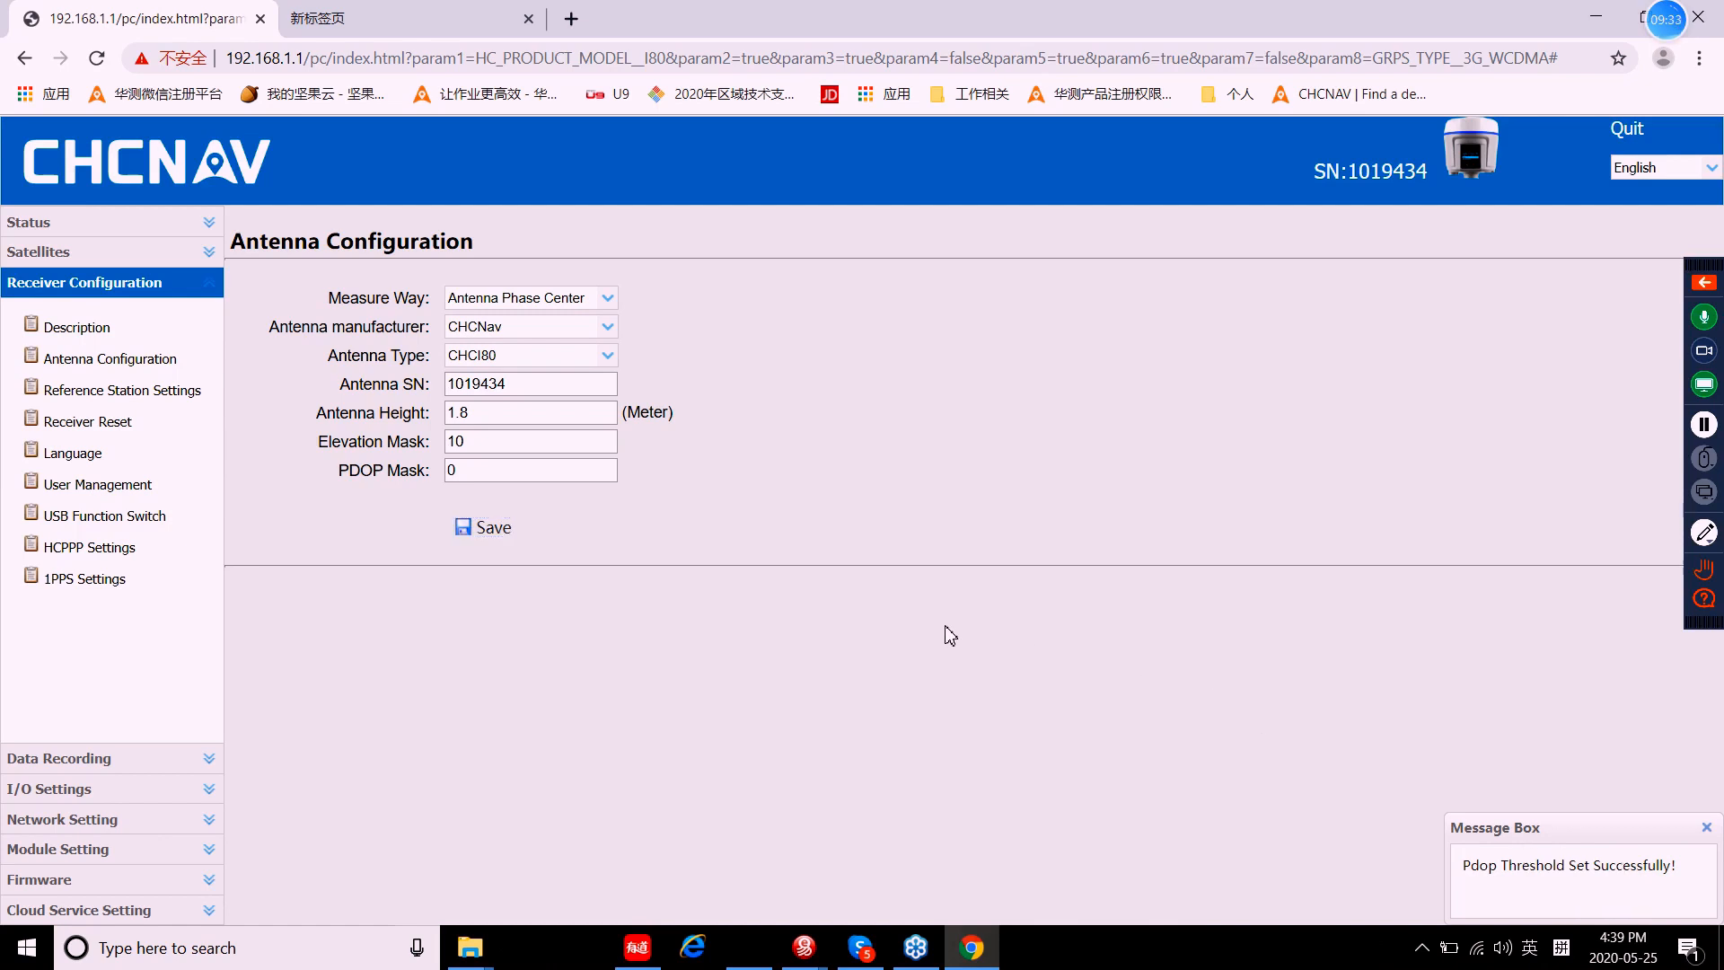
Step: Leave the reference station mode on Auto Rover, then go to Receiver Reset
left_click(119, 397)
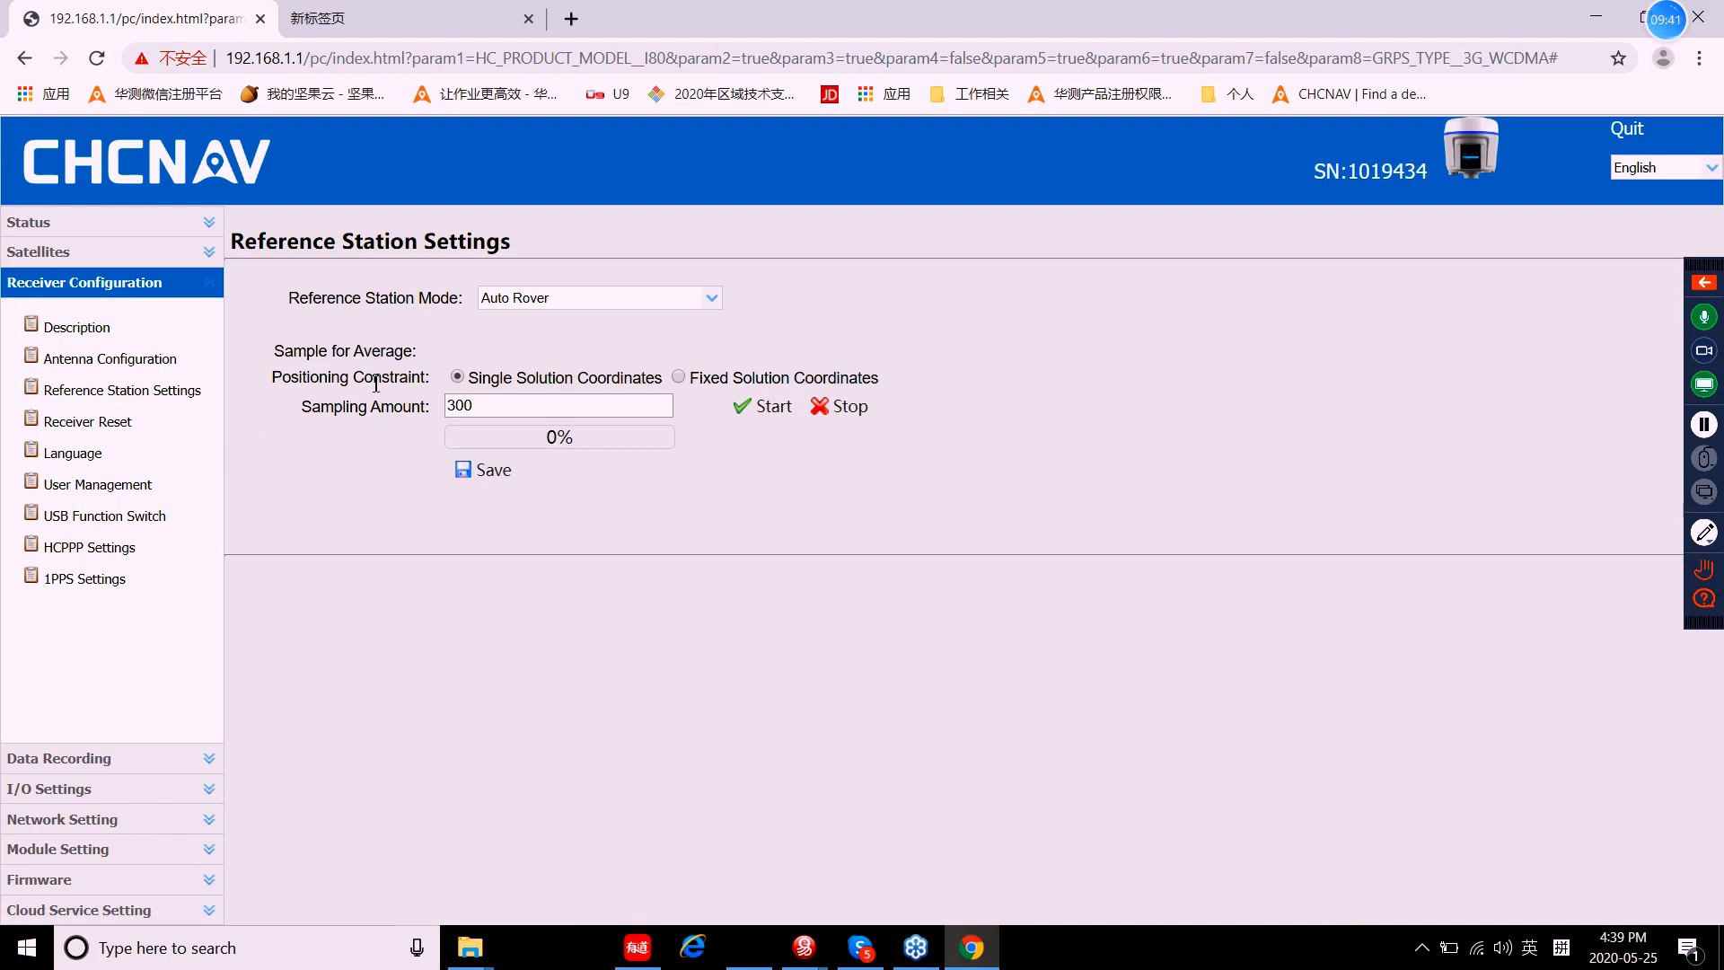
left_click(711, 299)
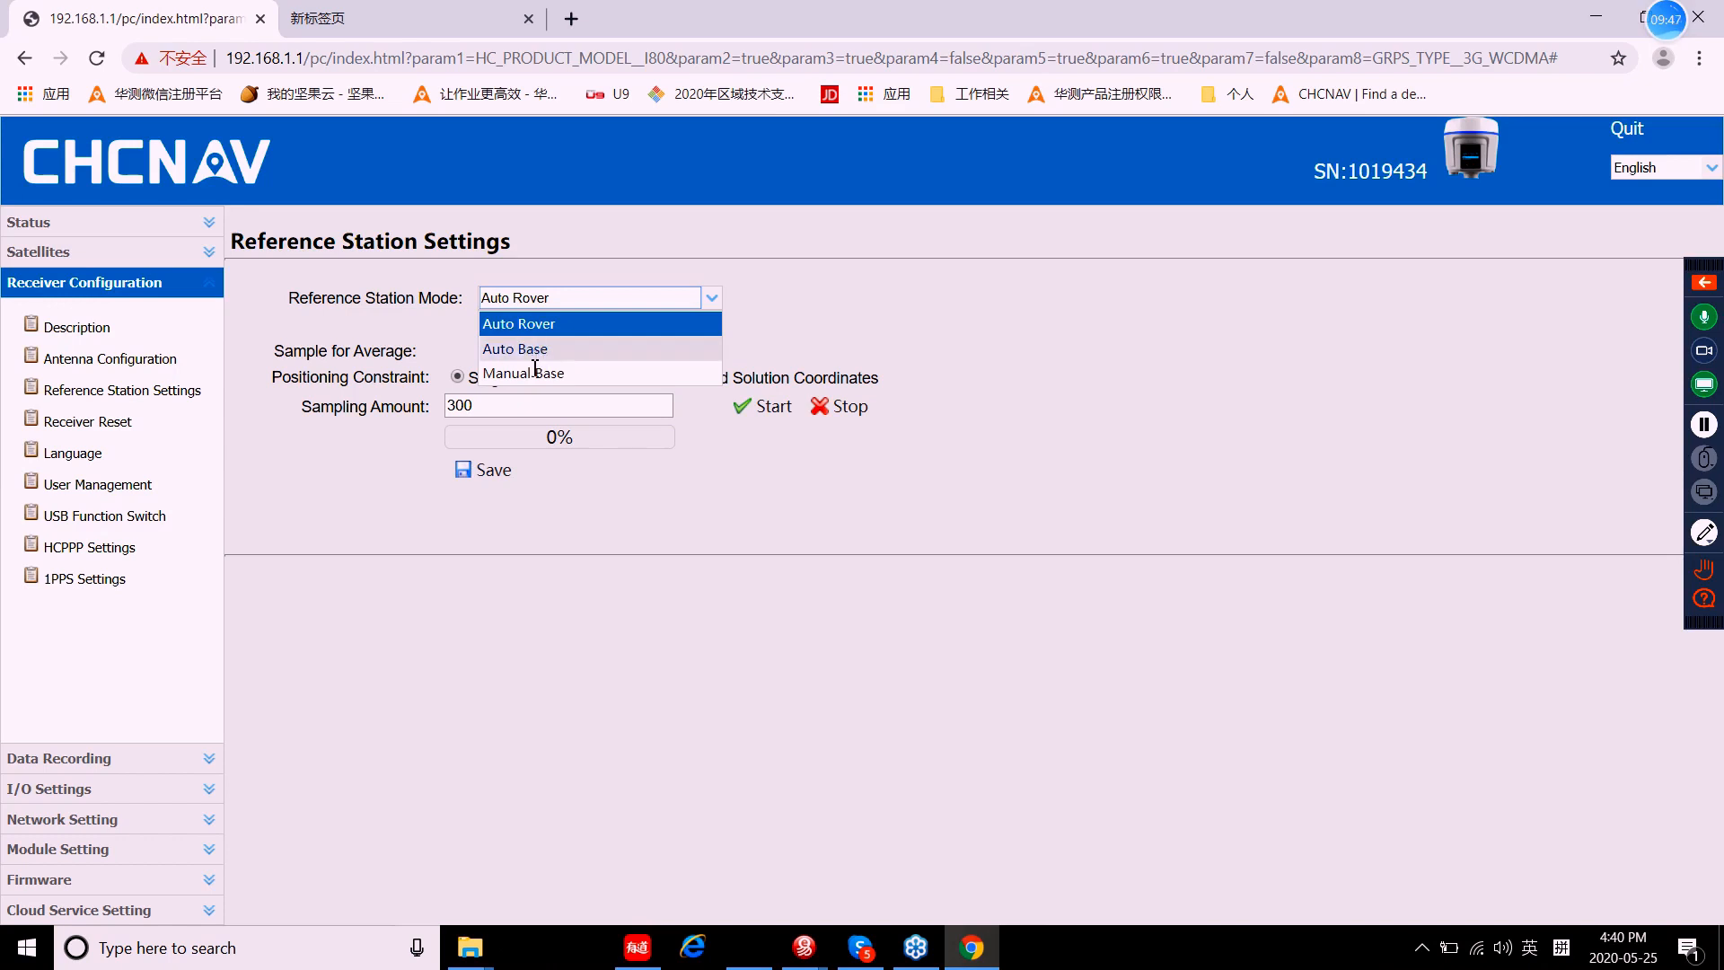
left_click(759, 337)
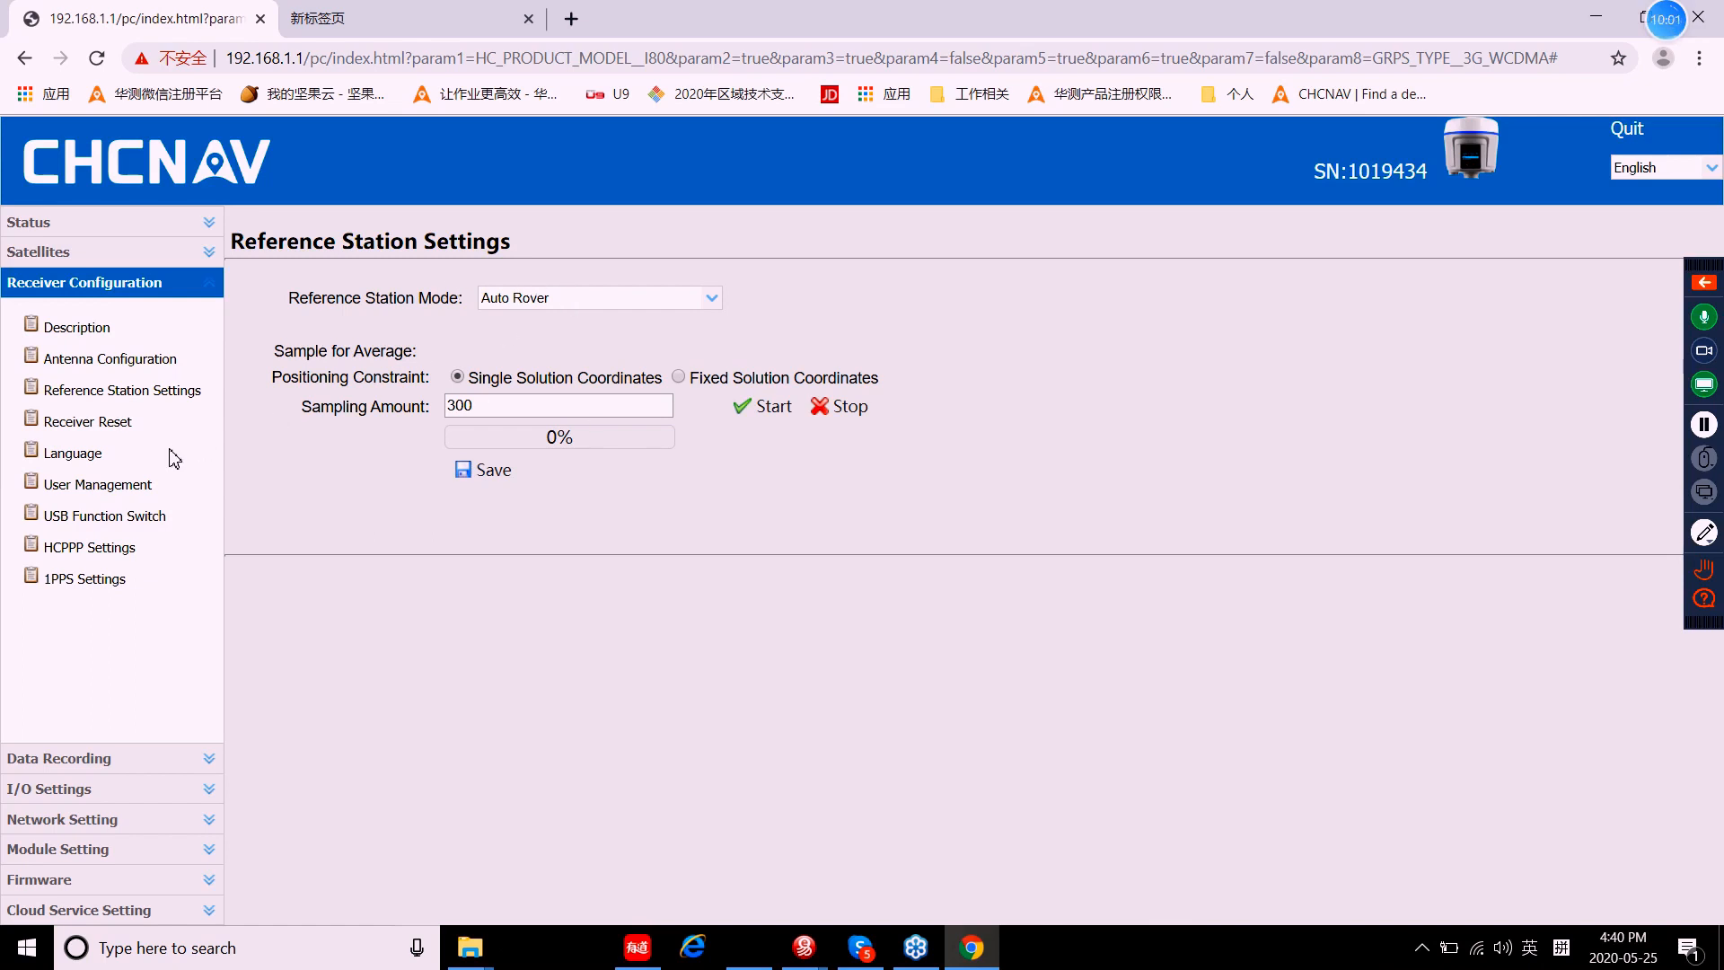
left_click(114, 431)
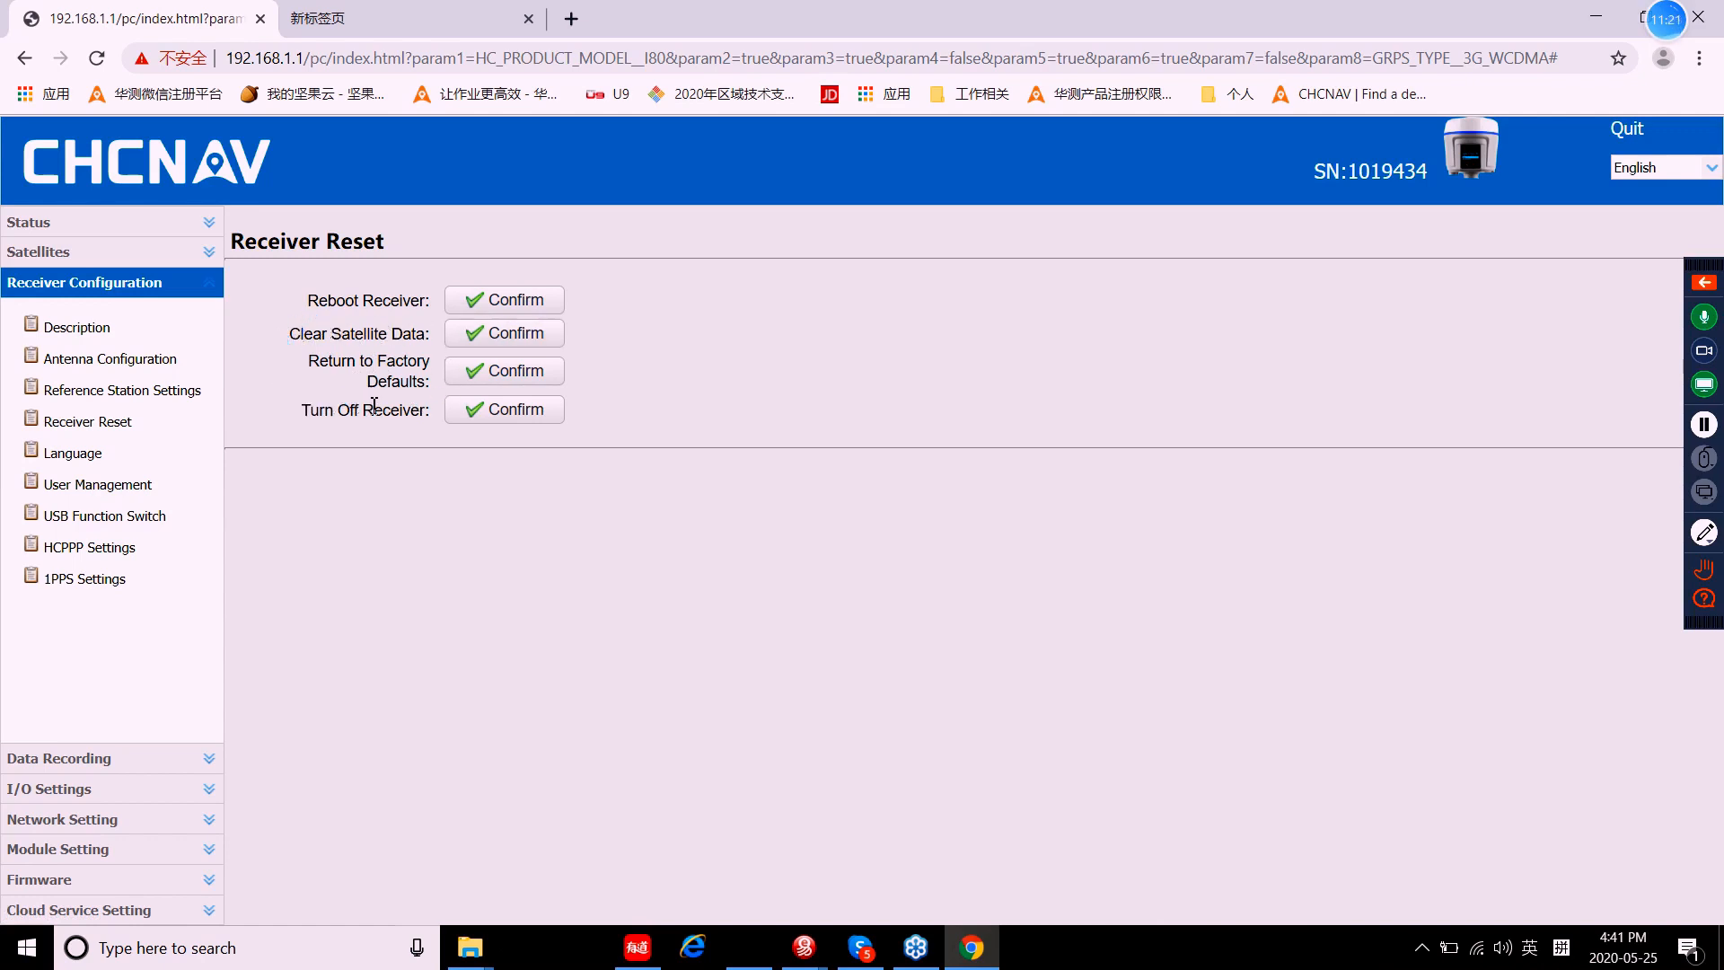
Step: Go to the Language page under Receiver Configuration
left_click(85, 458)
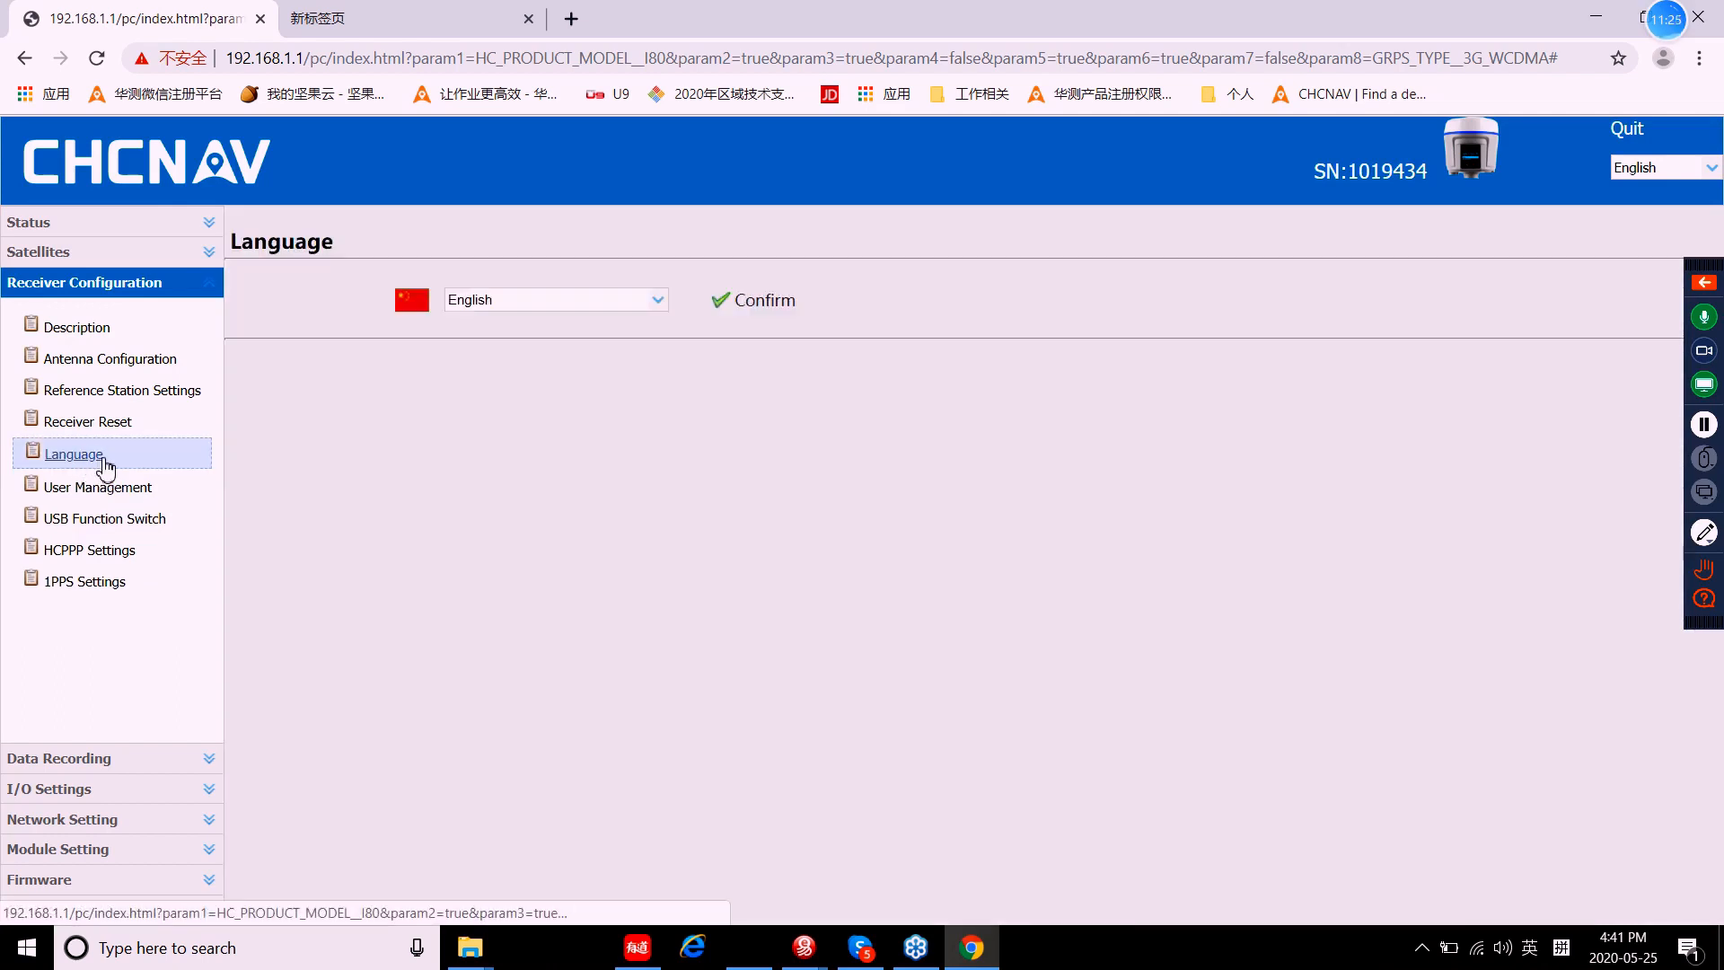
Step: Check the language list, keeping English, then go to User Management
left_click(653, 301)
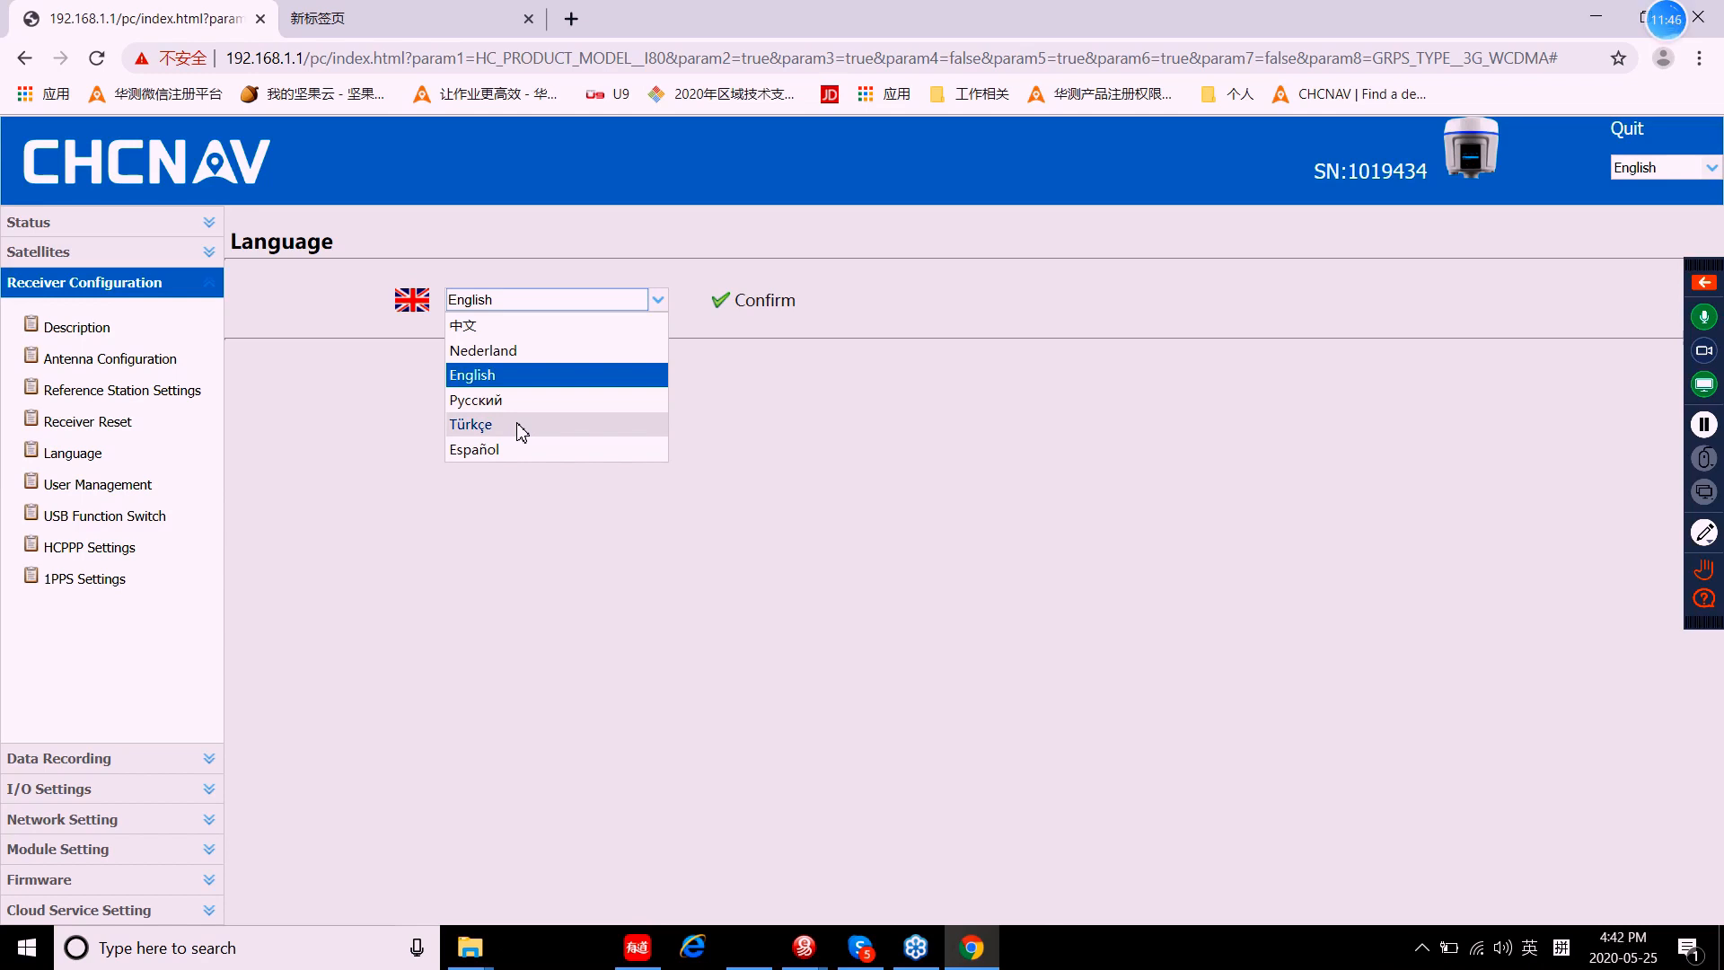
left_click(132, 490)
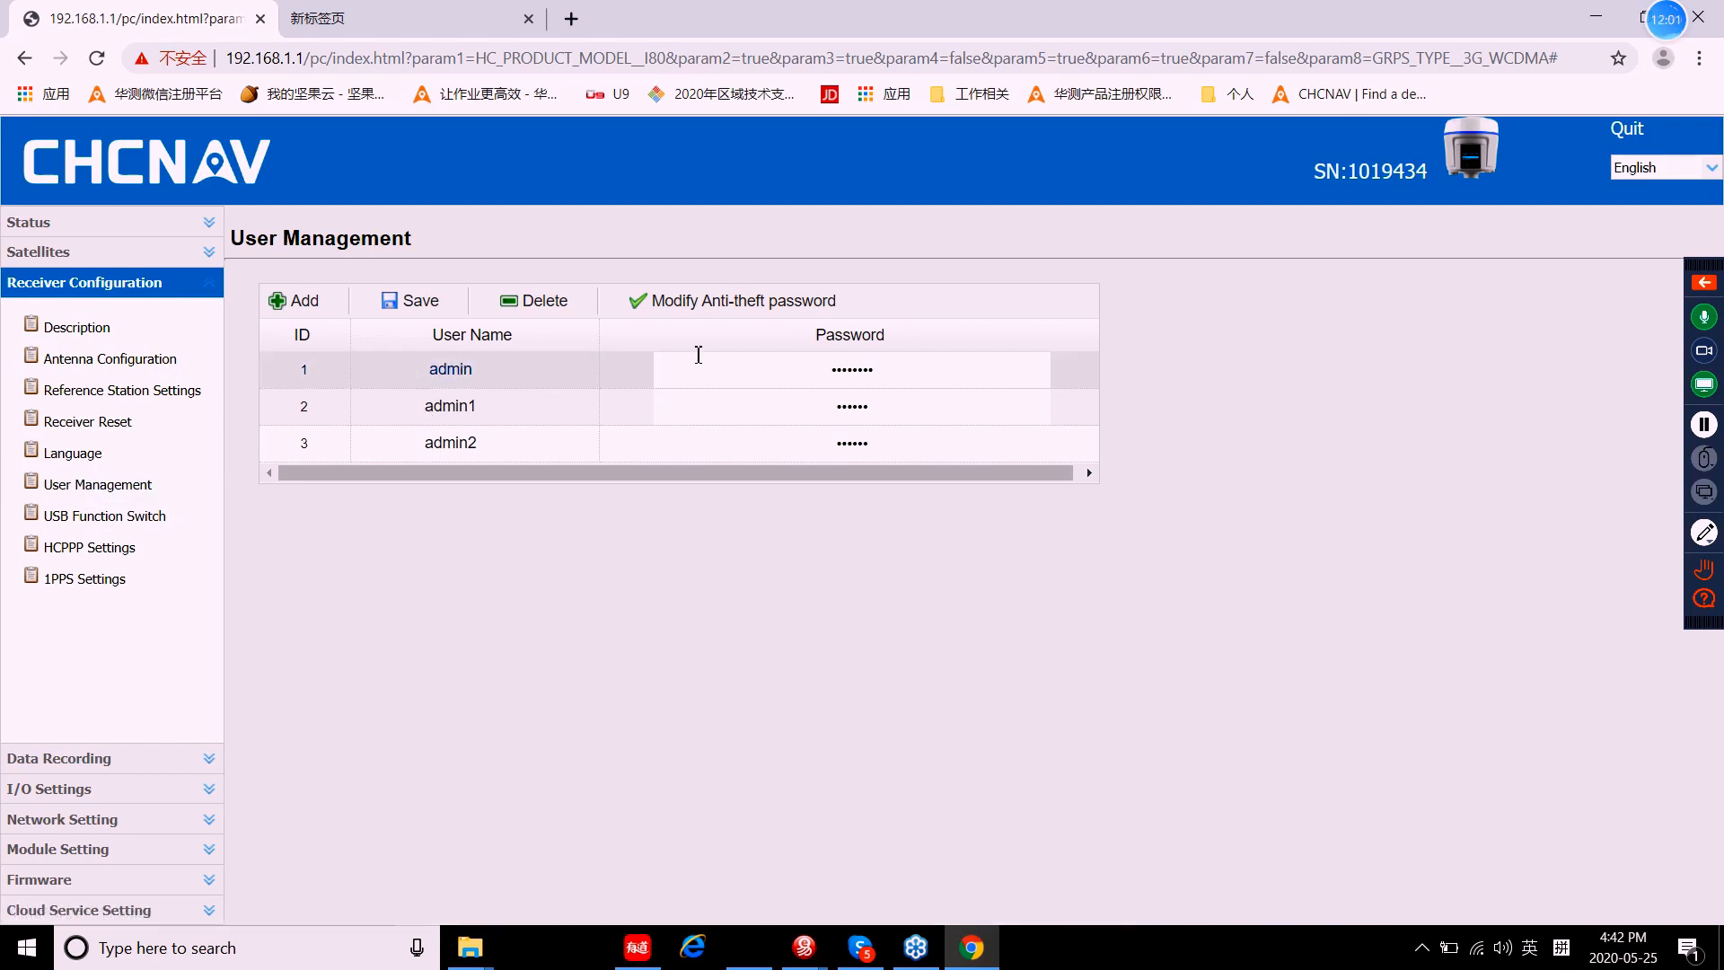
Step: Add a fourth user 'CHC' with a password, save it, and log out
left_click(841, 366)
left_click(305, 301)
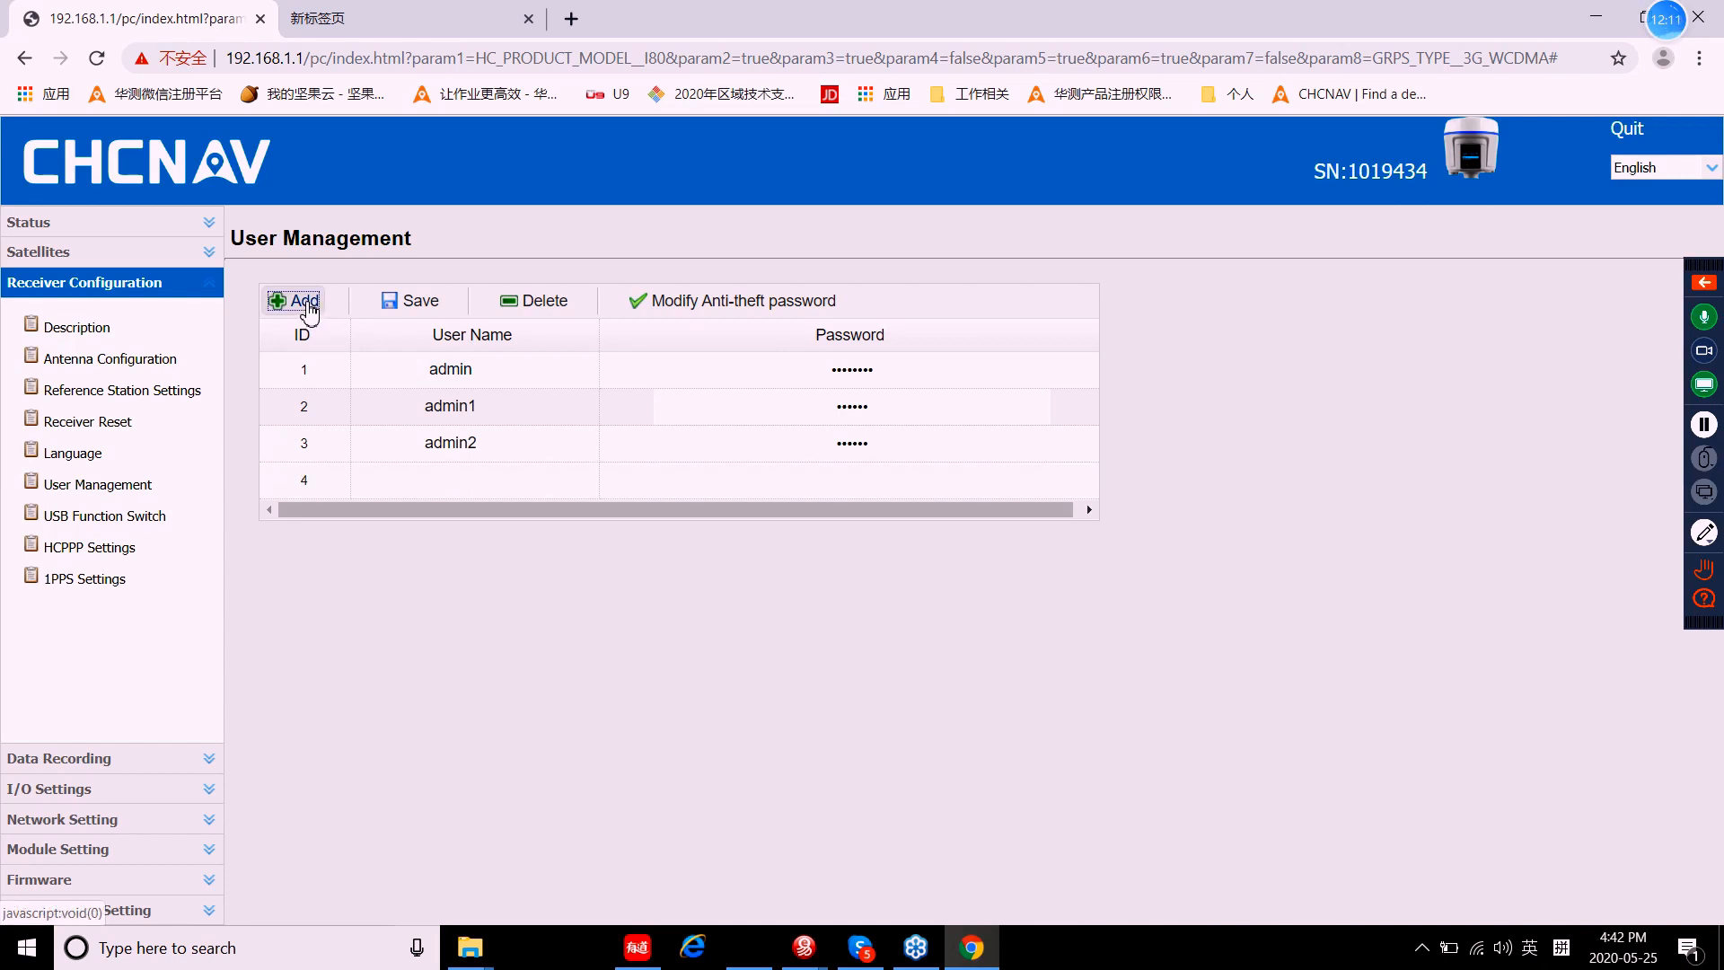
left_click(465, 483)
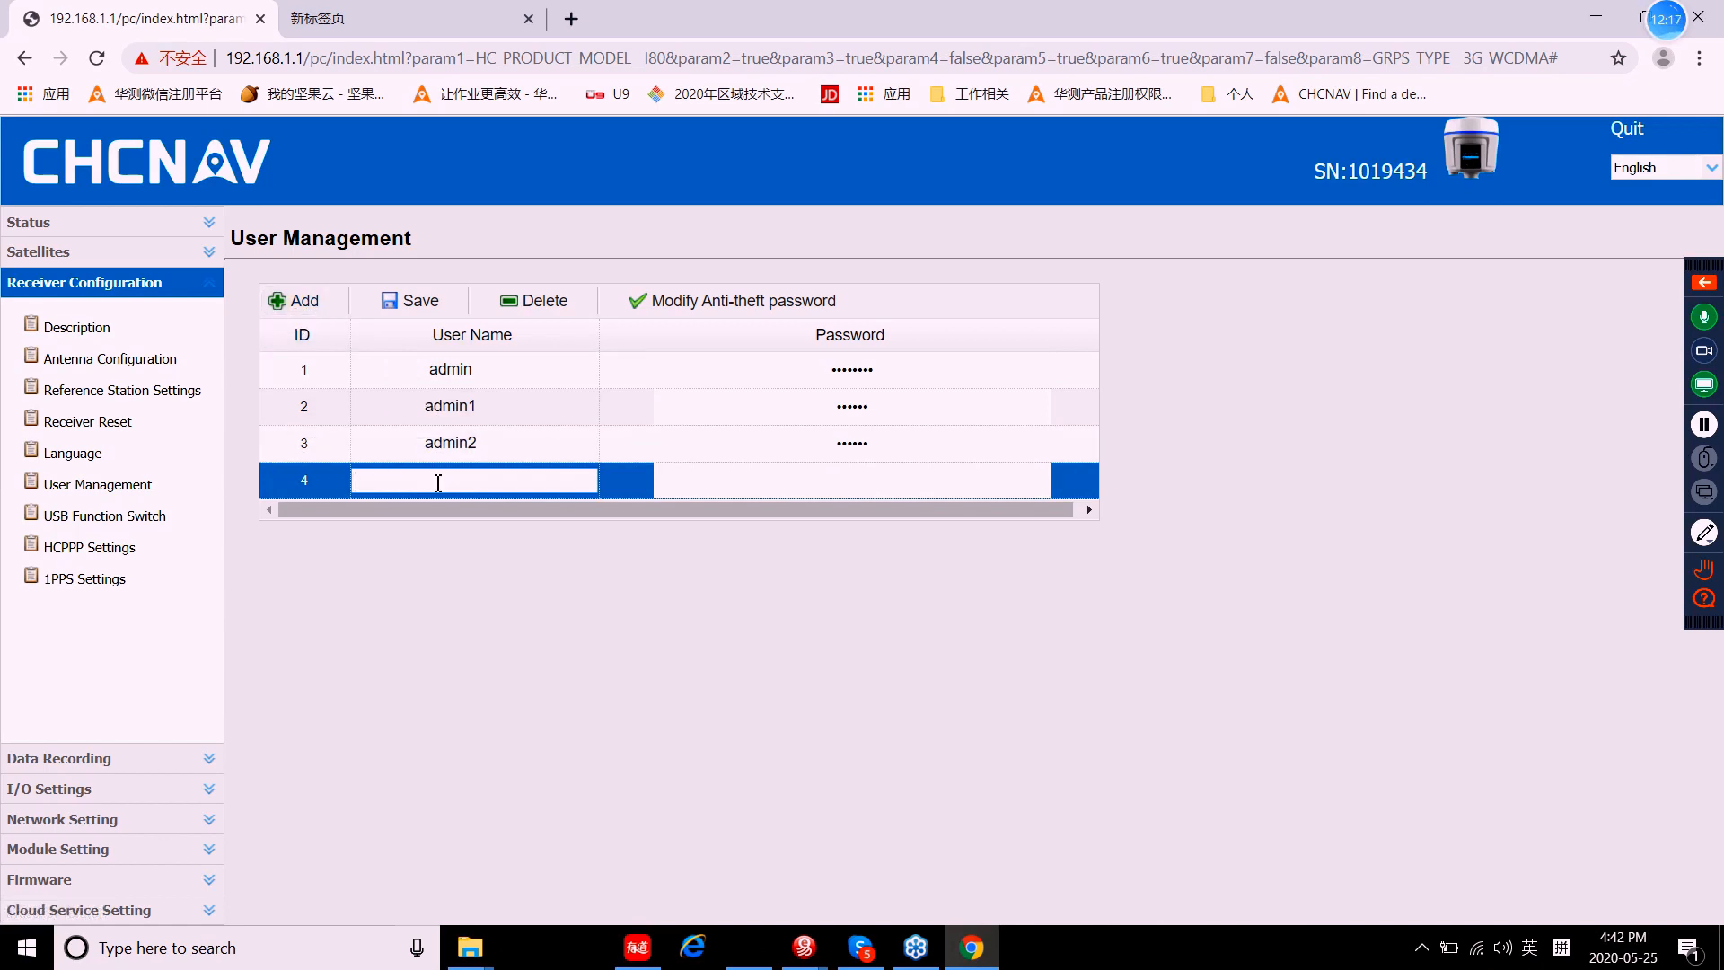
type("CHC")
left_click(729, 481)
type("12")
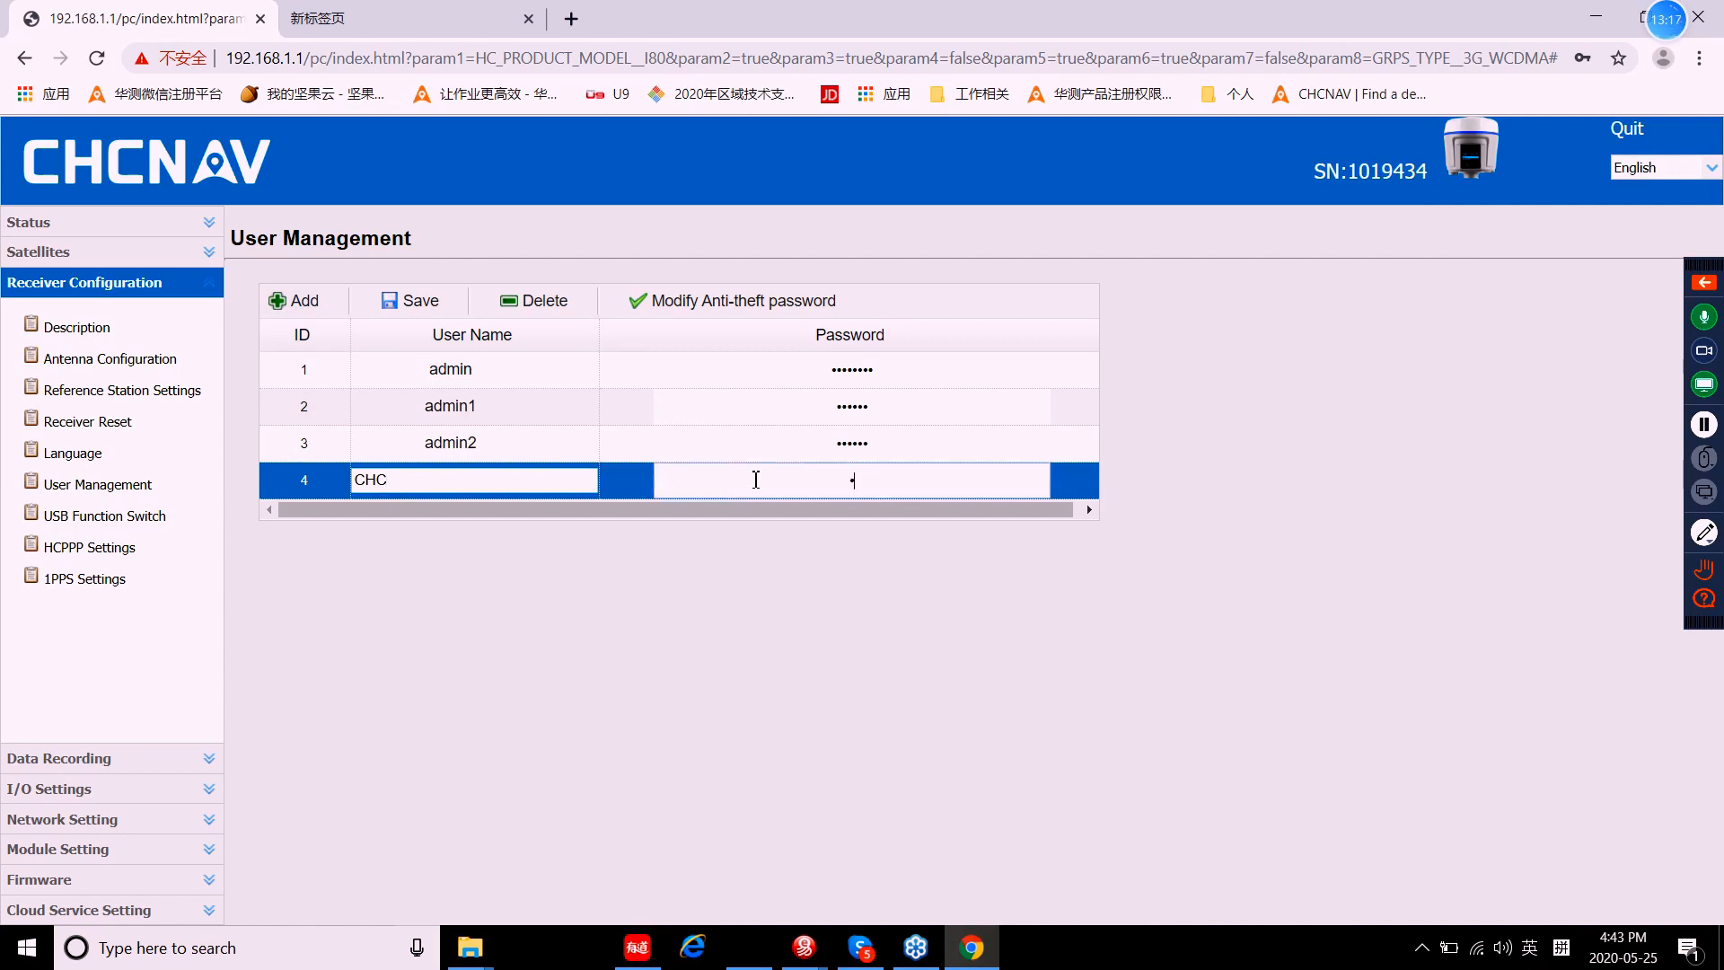
type("3")
left_click(413, 309)
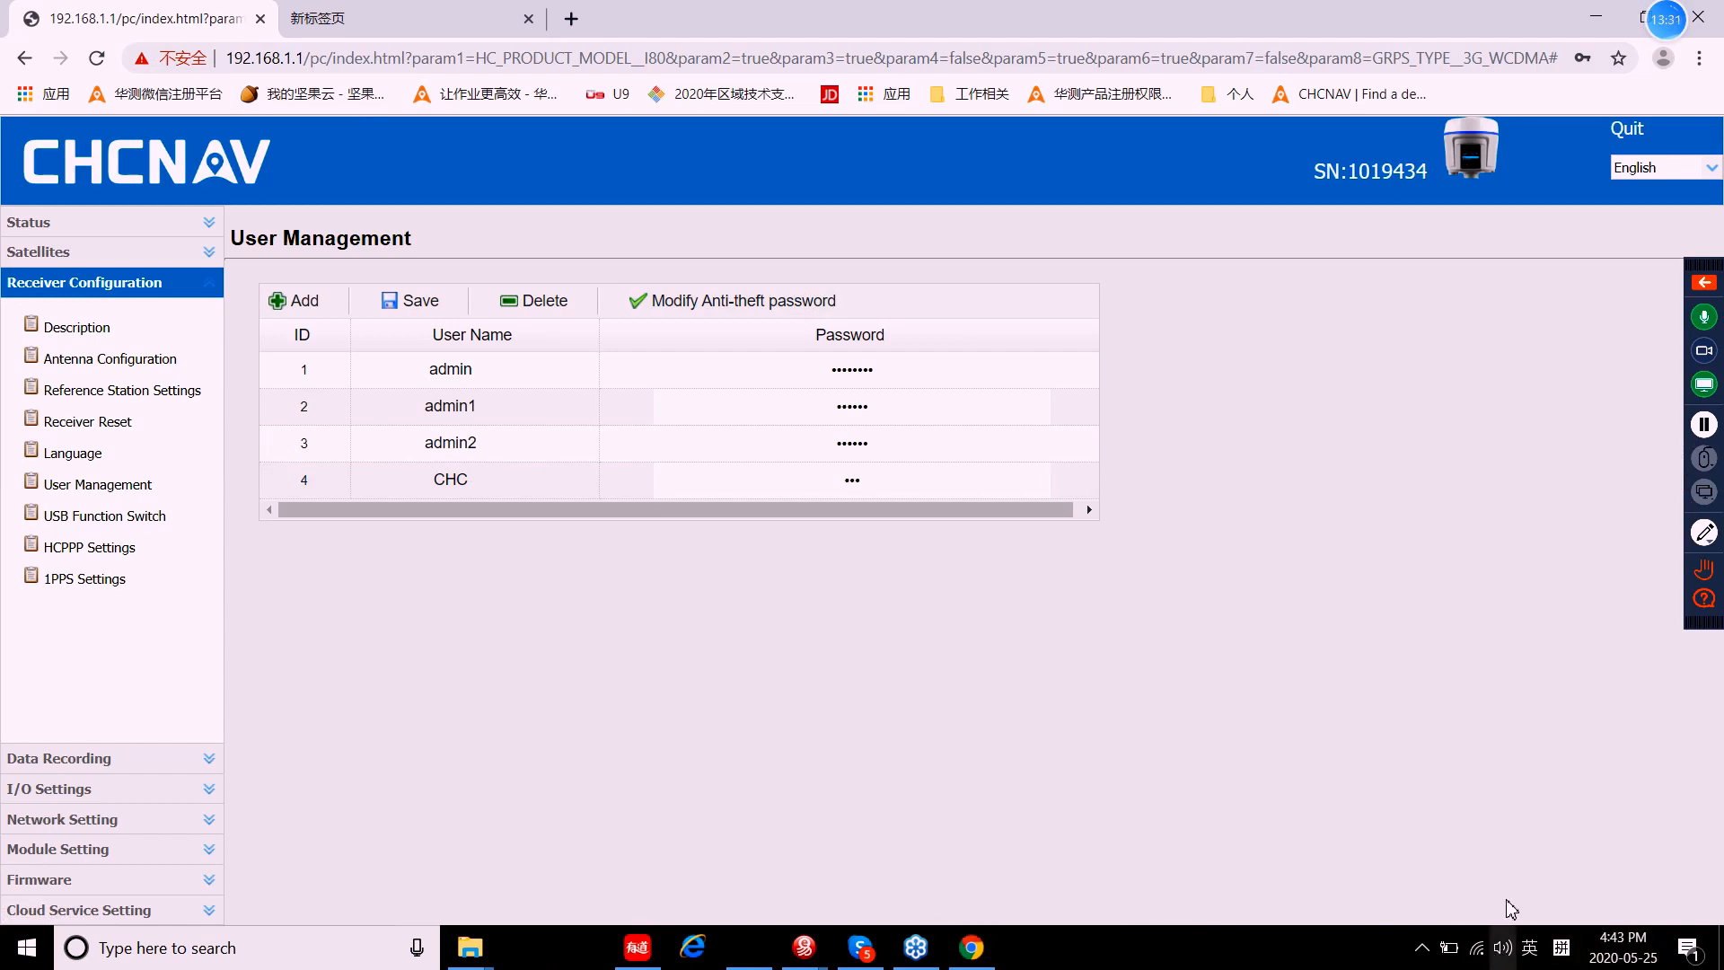
left_click(1614, 944)
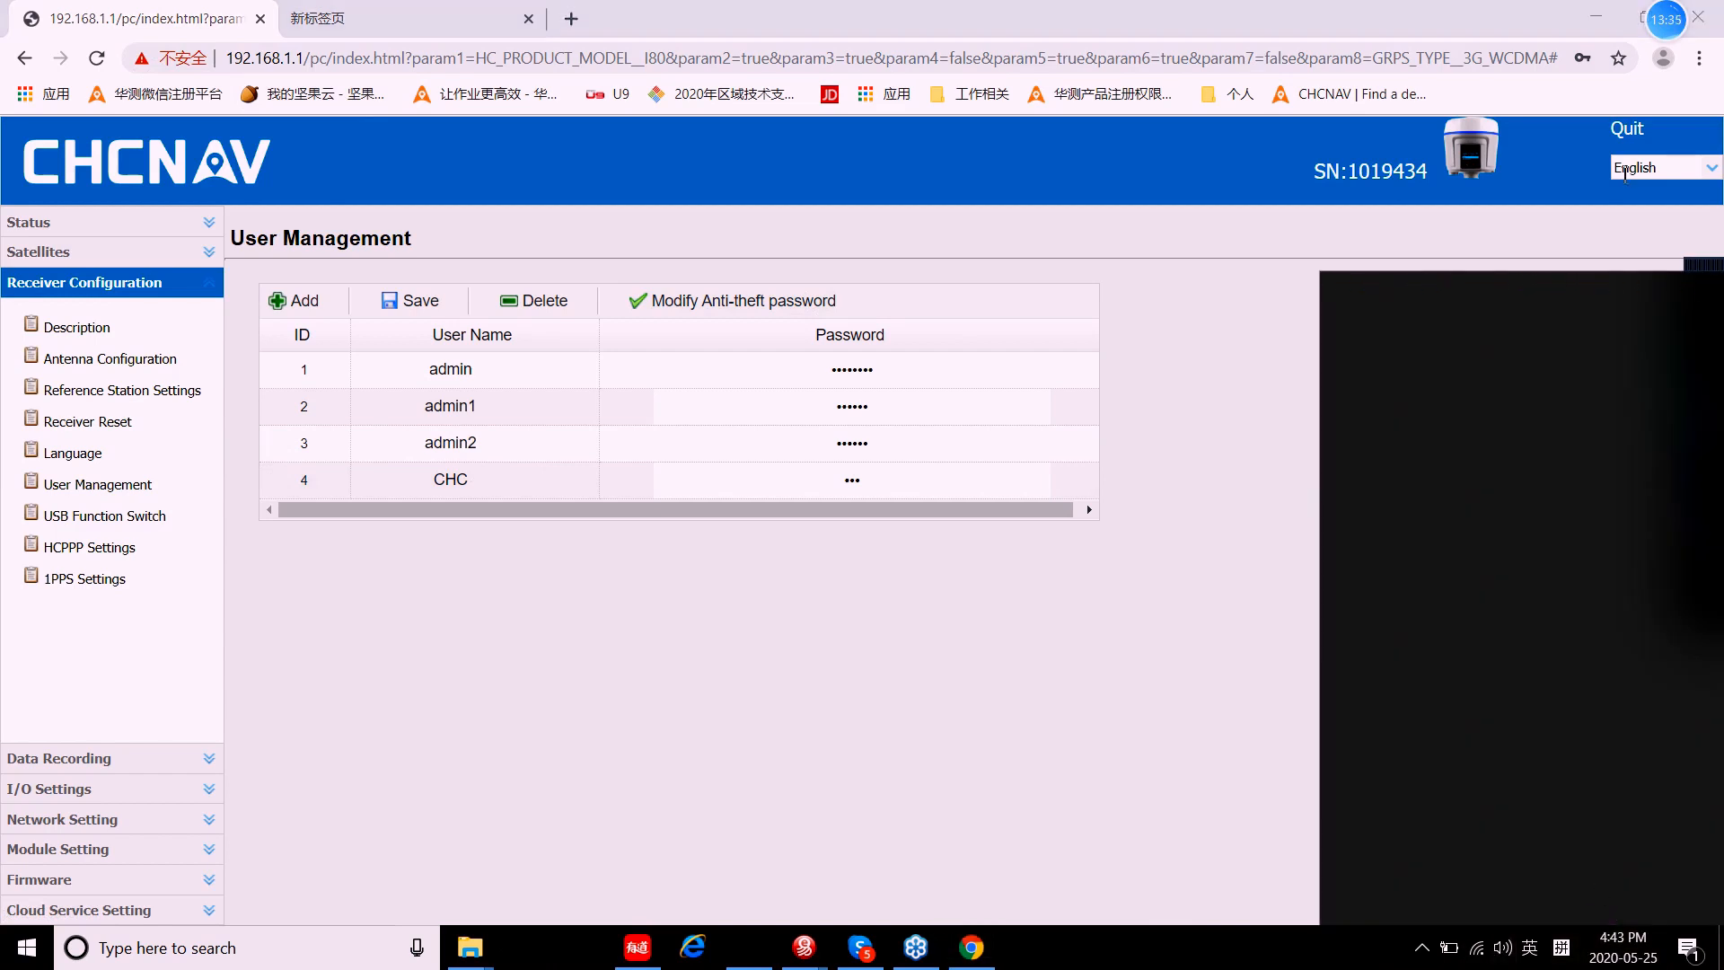
left_click(1623, 132)
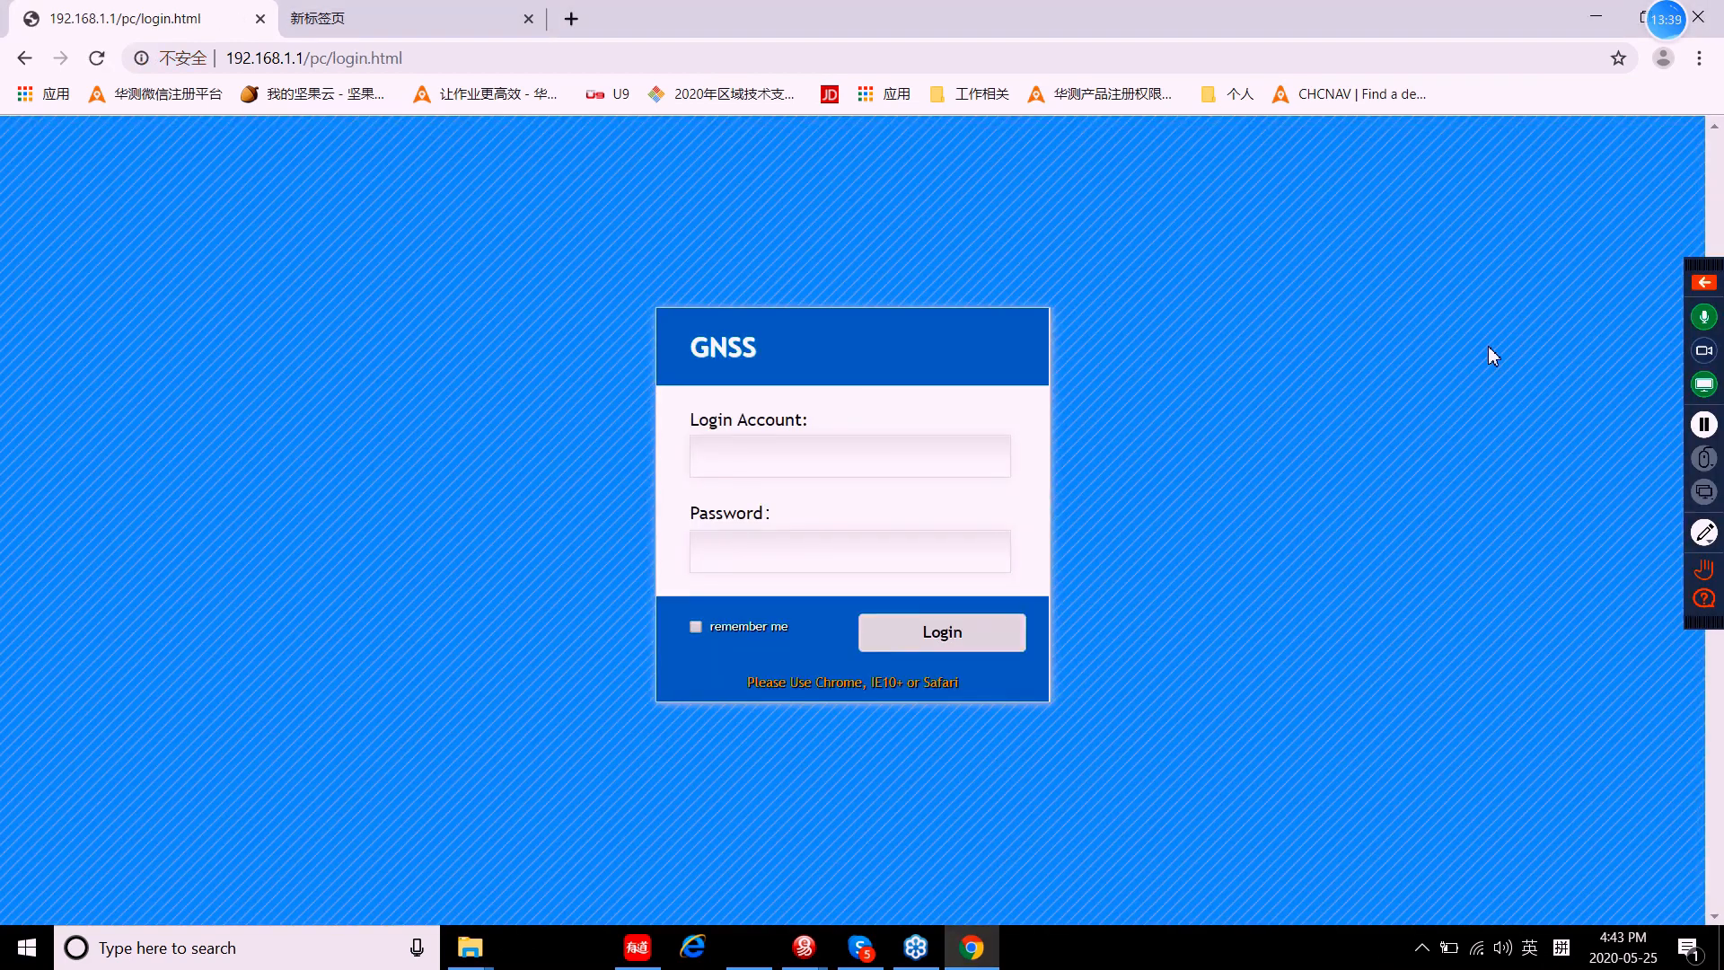
Step: Log in with the 'CHC' account name and its password
left_click(887, 473)
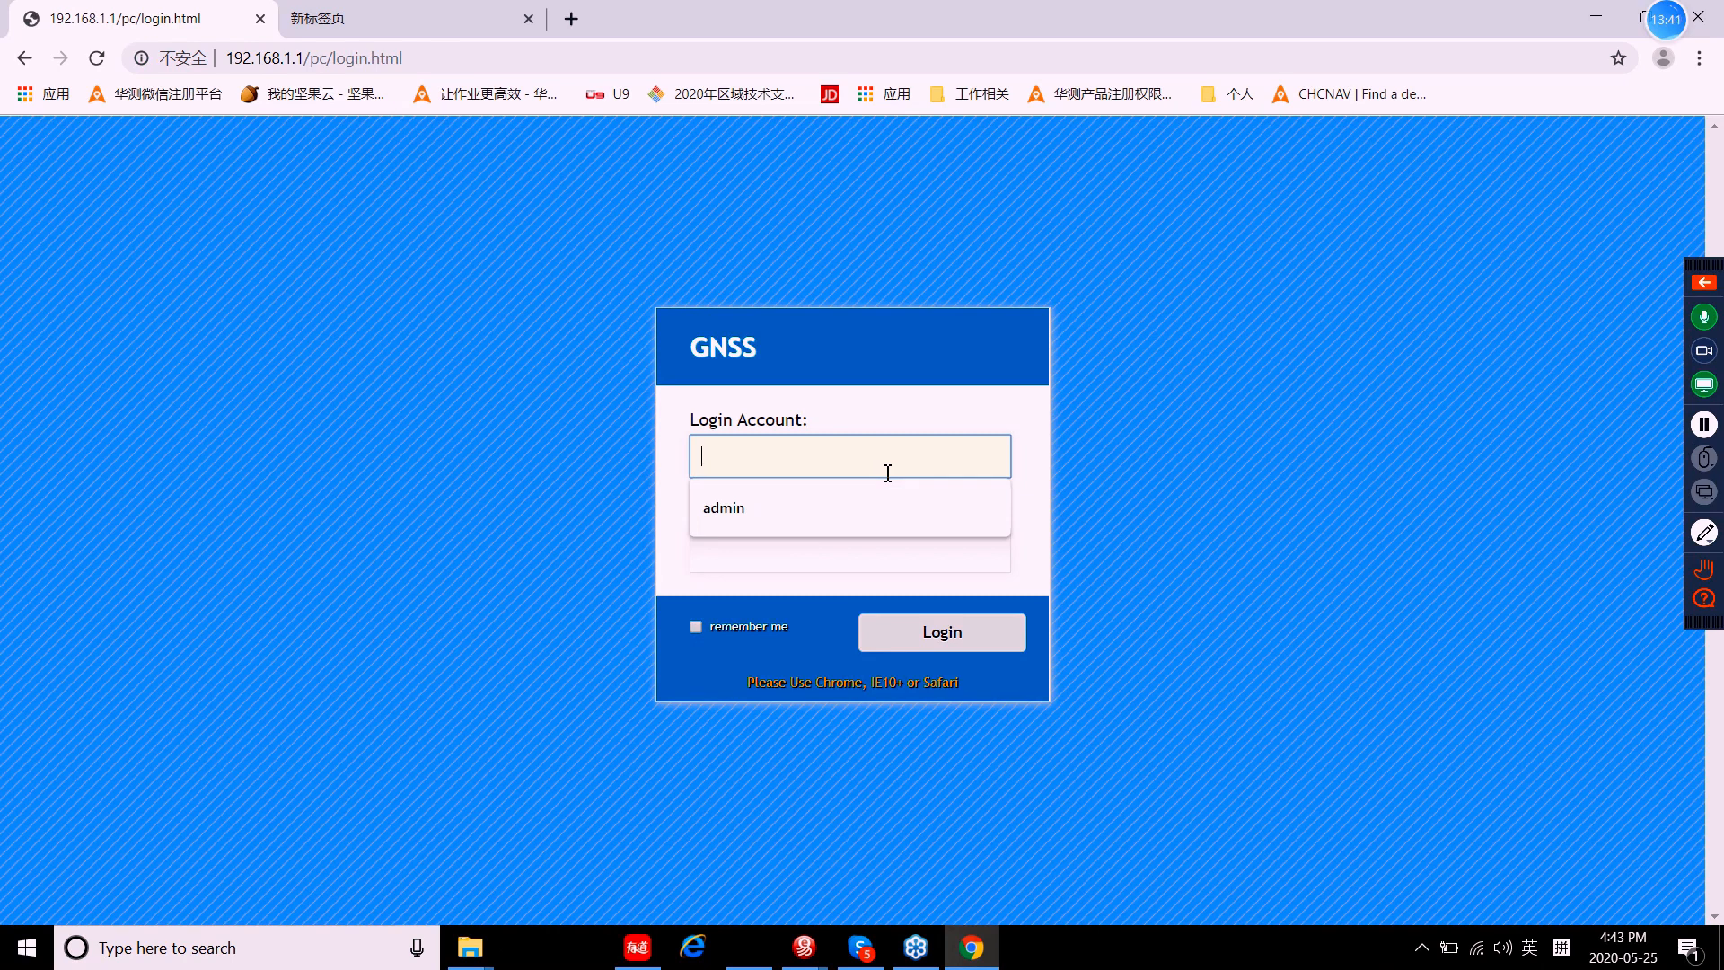
type("CHC")
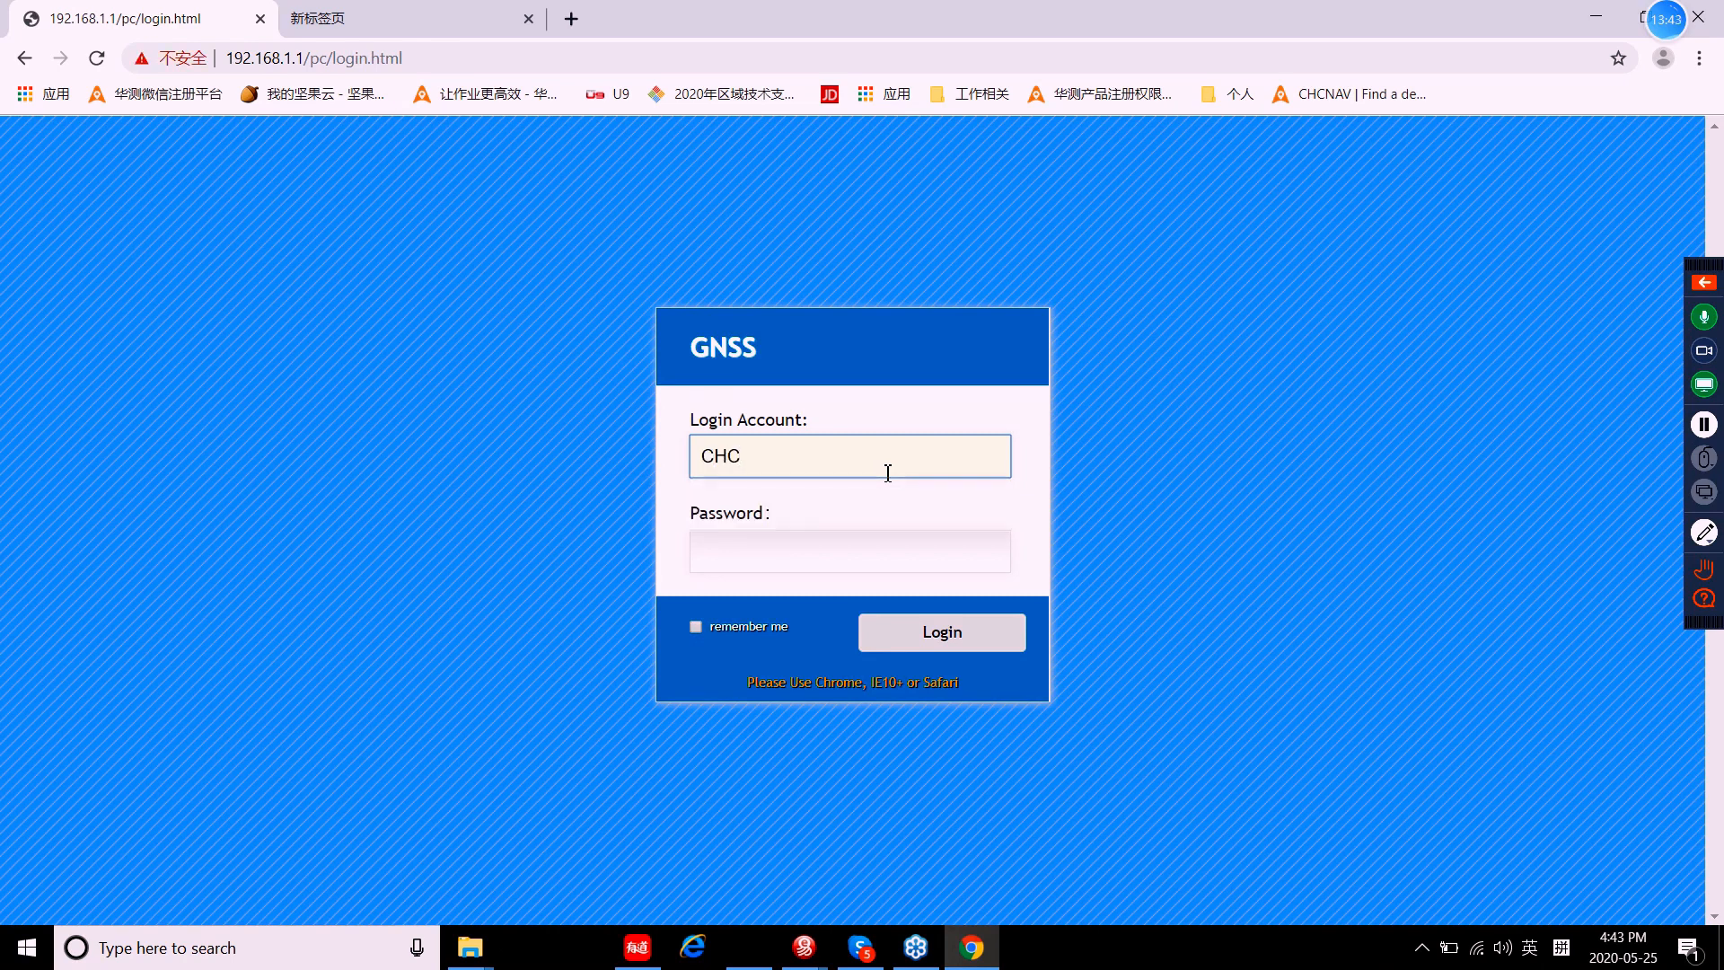
left_click(811, 547)
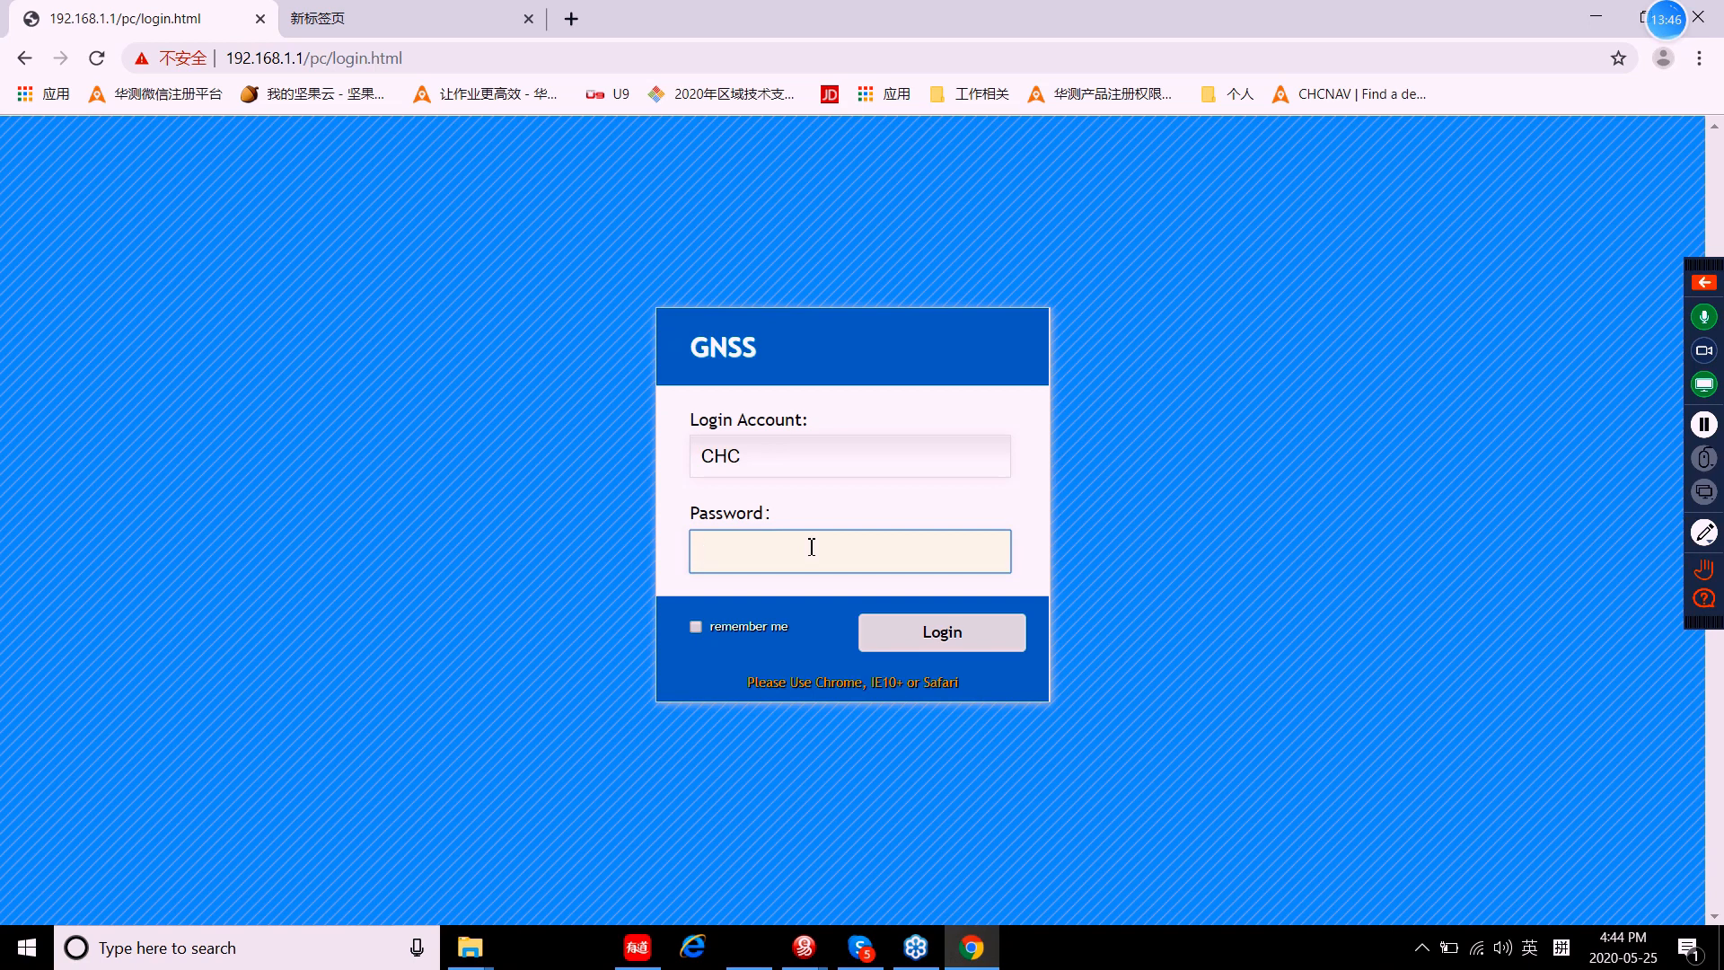
type("CHC")
left_click(942, 637)
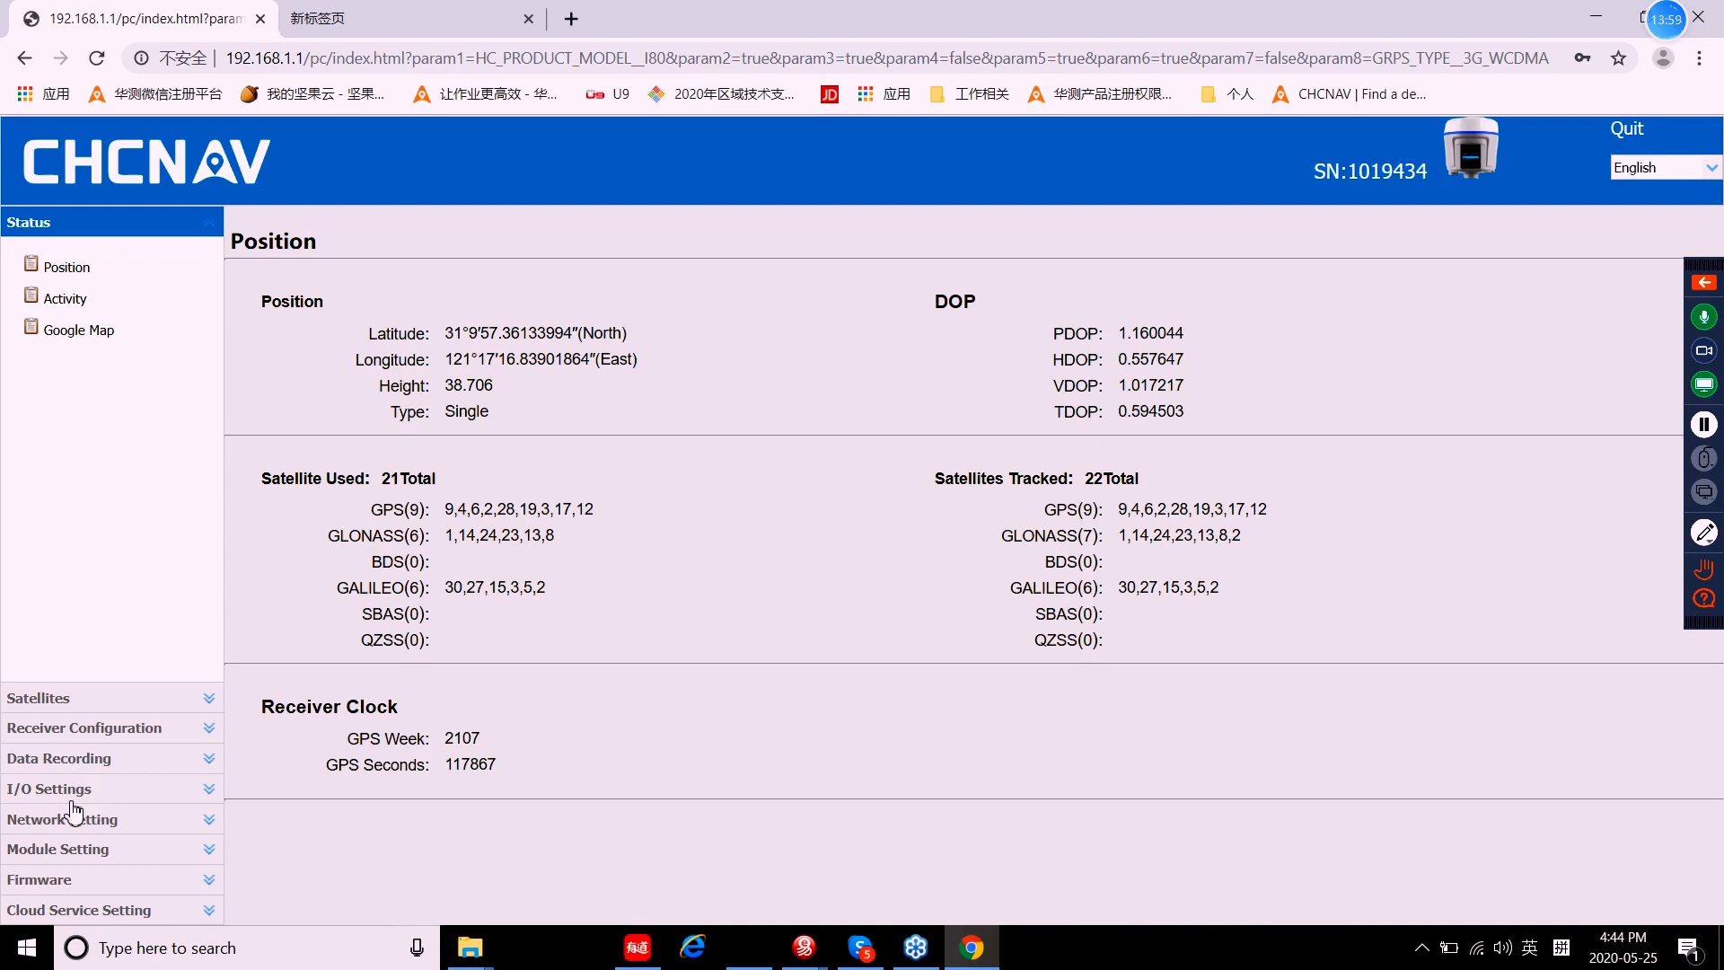
Step: Confirm the new CHC user appears in User Management
left_click(82, 726)
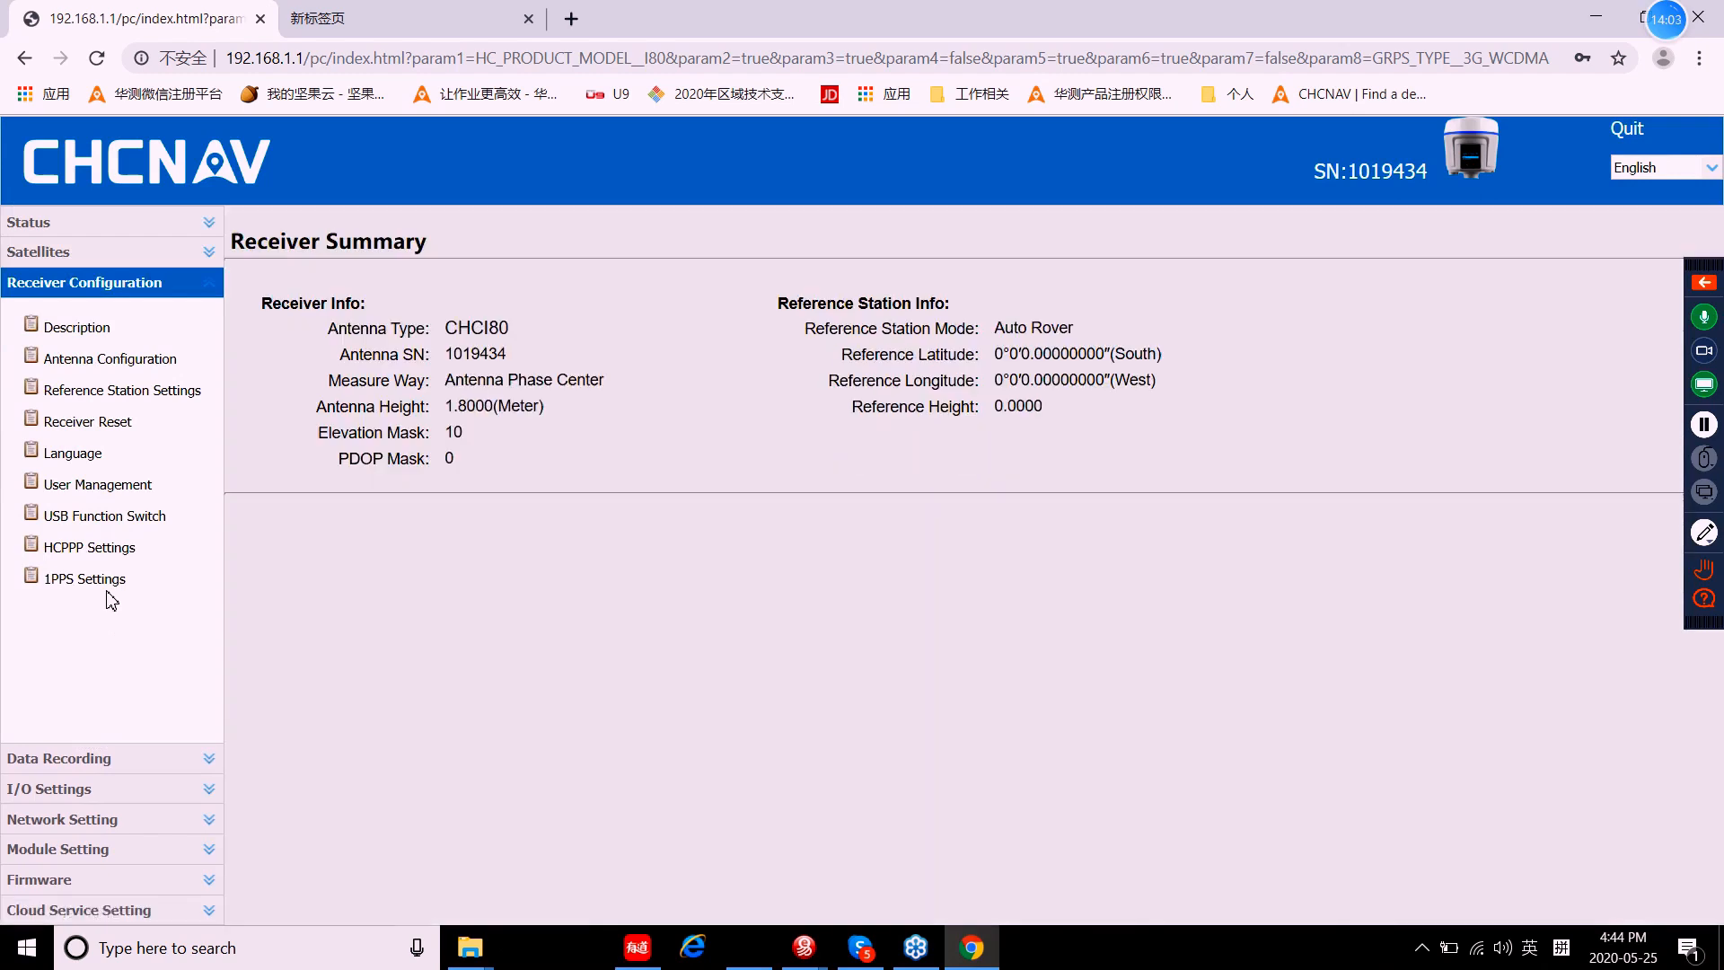
left_click(126, 521)
left_click(115, 486)
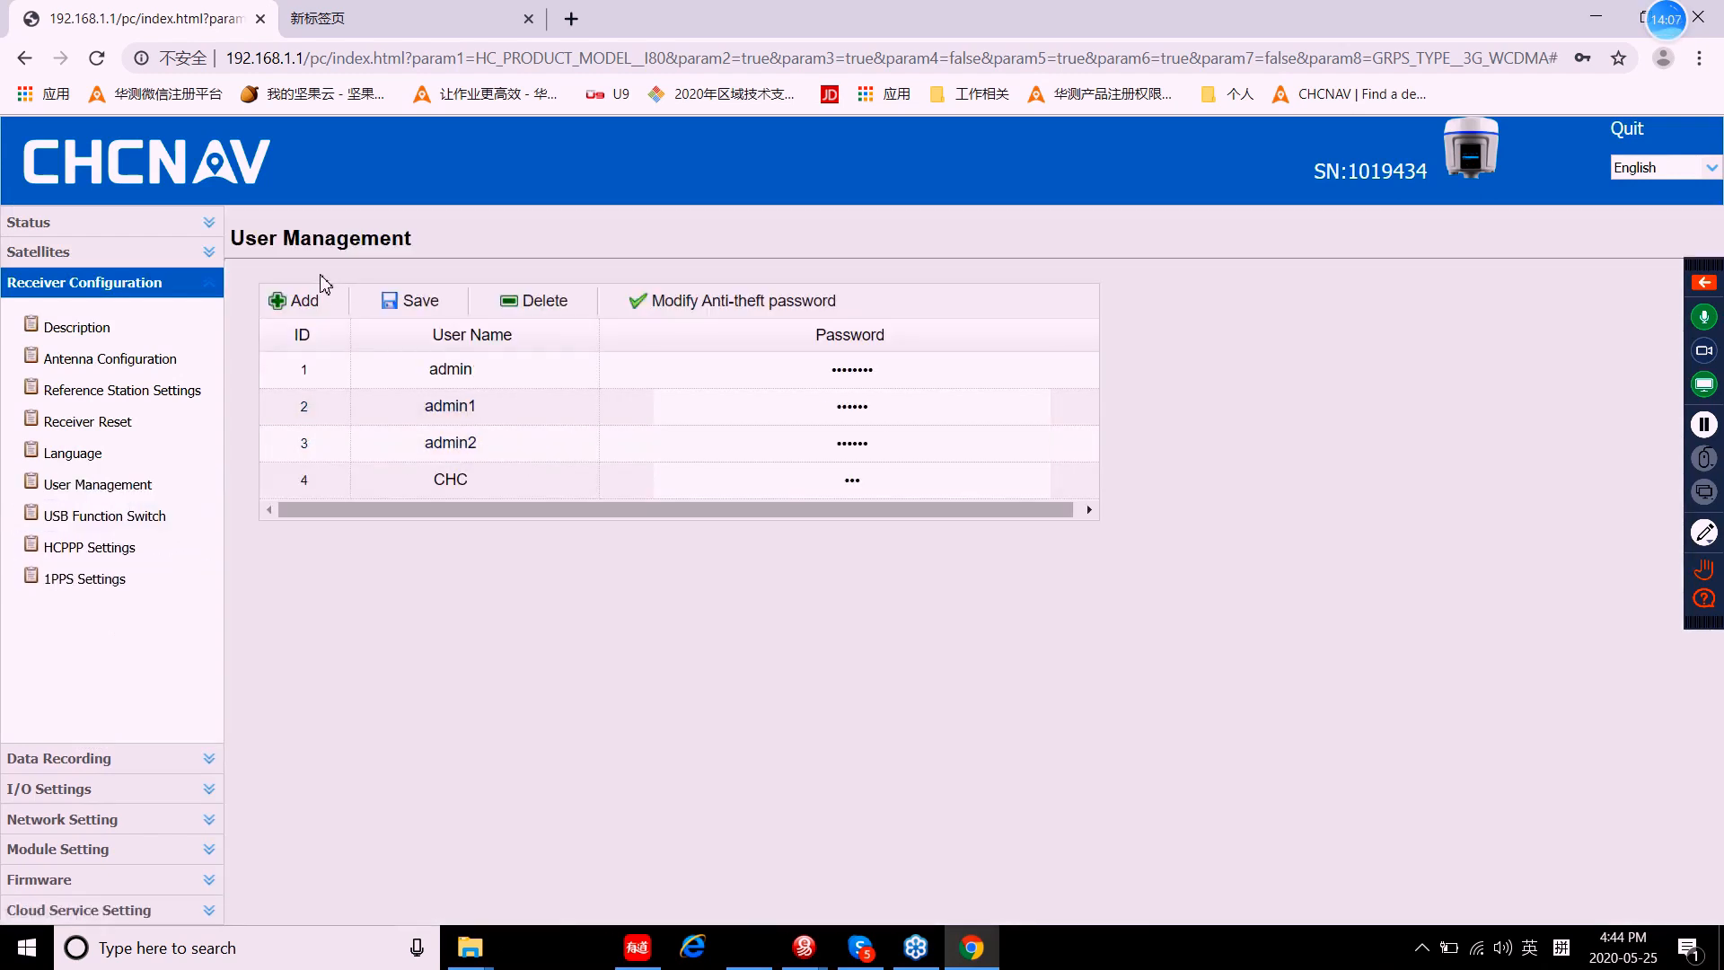
Step: Review the USB Function Switch, HCPPP and 1PPS Settings pages in turn
left_click(85, 579)
left_click(107, 521)
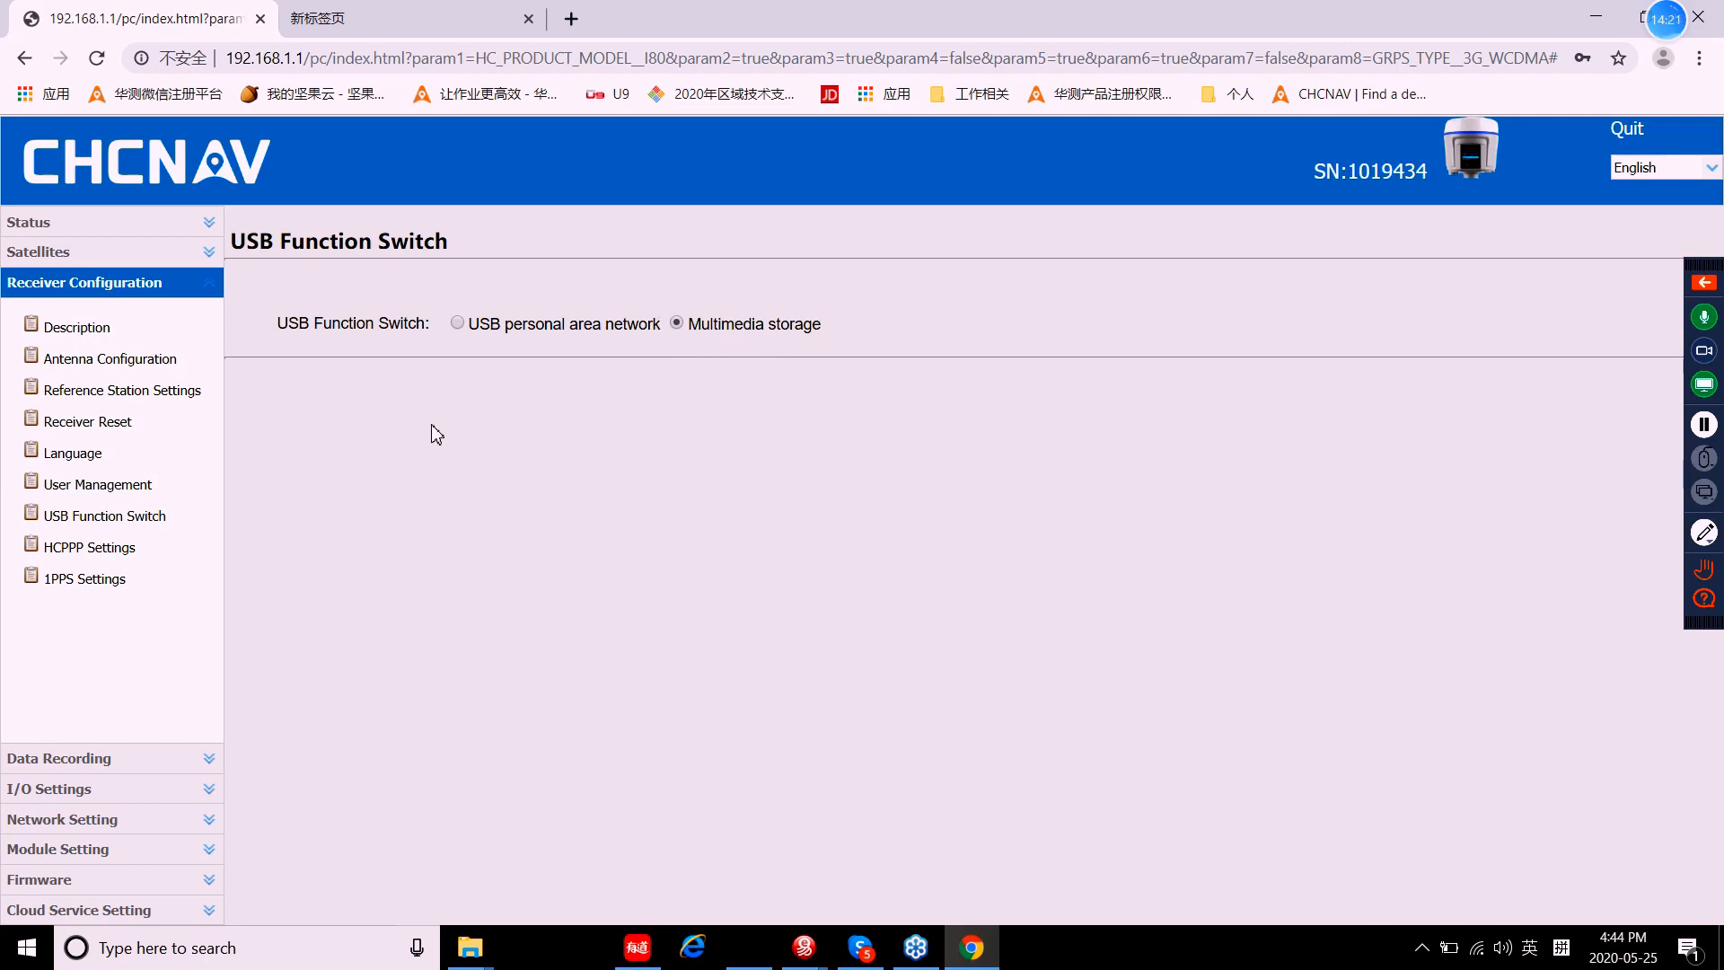
left_click(104, 556)
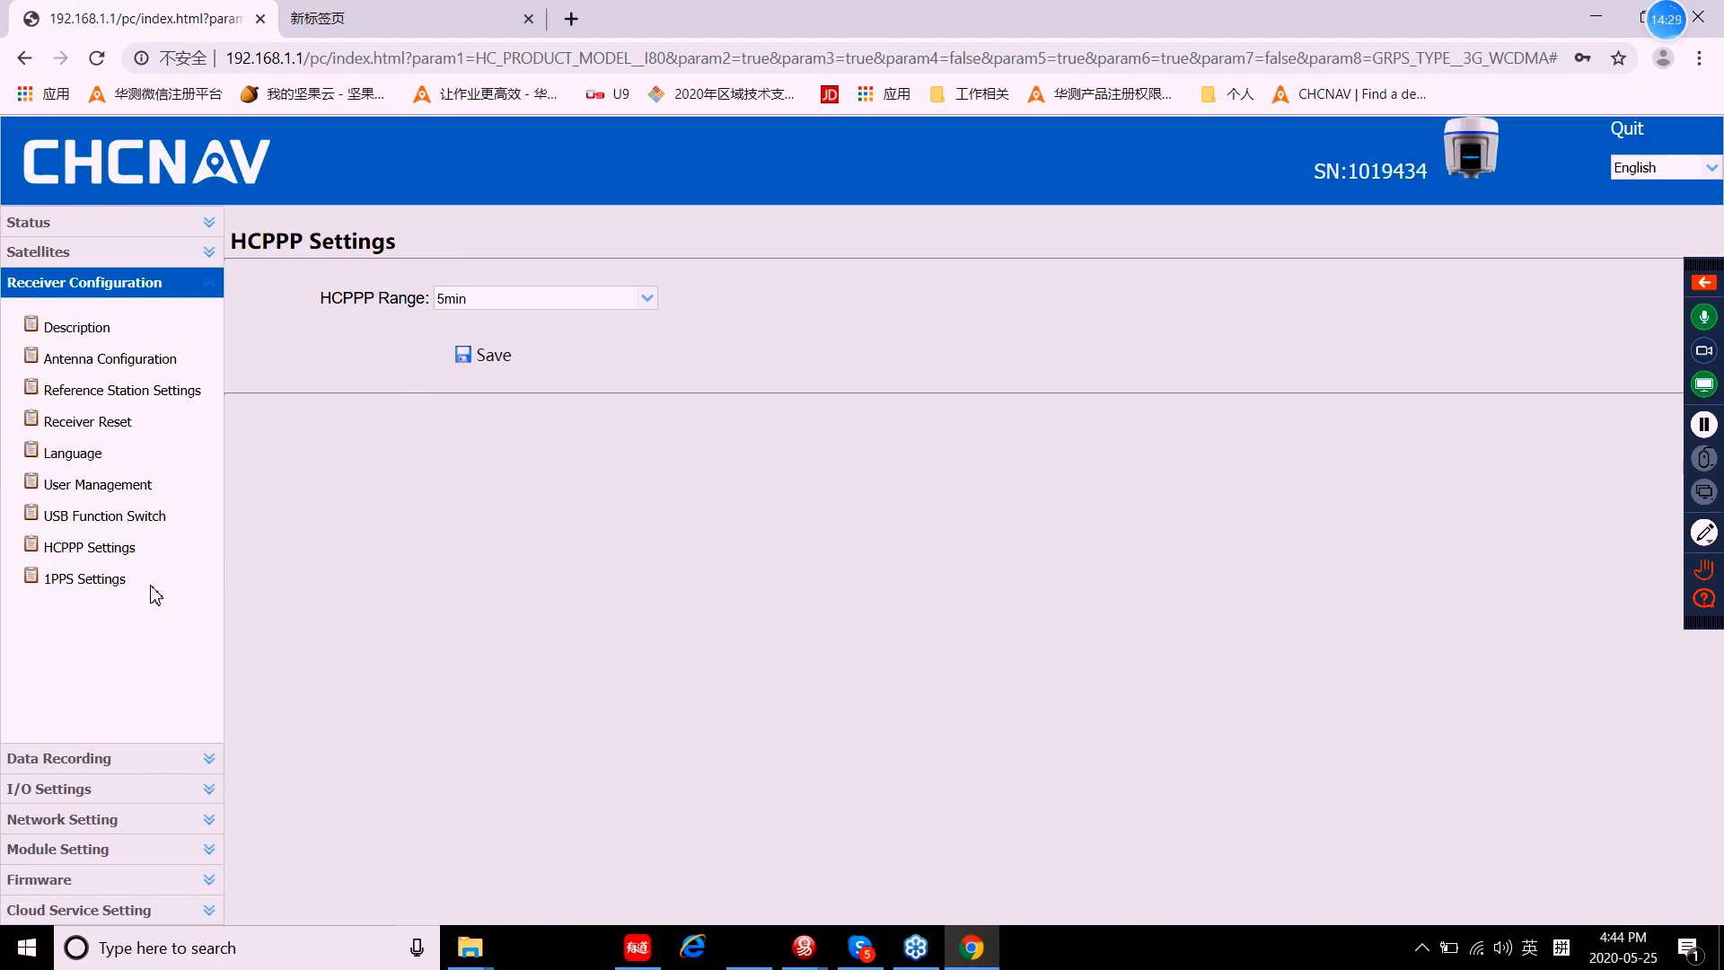
left_click(115, 595)
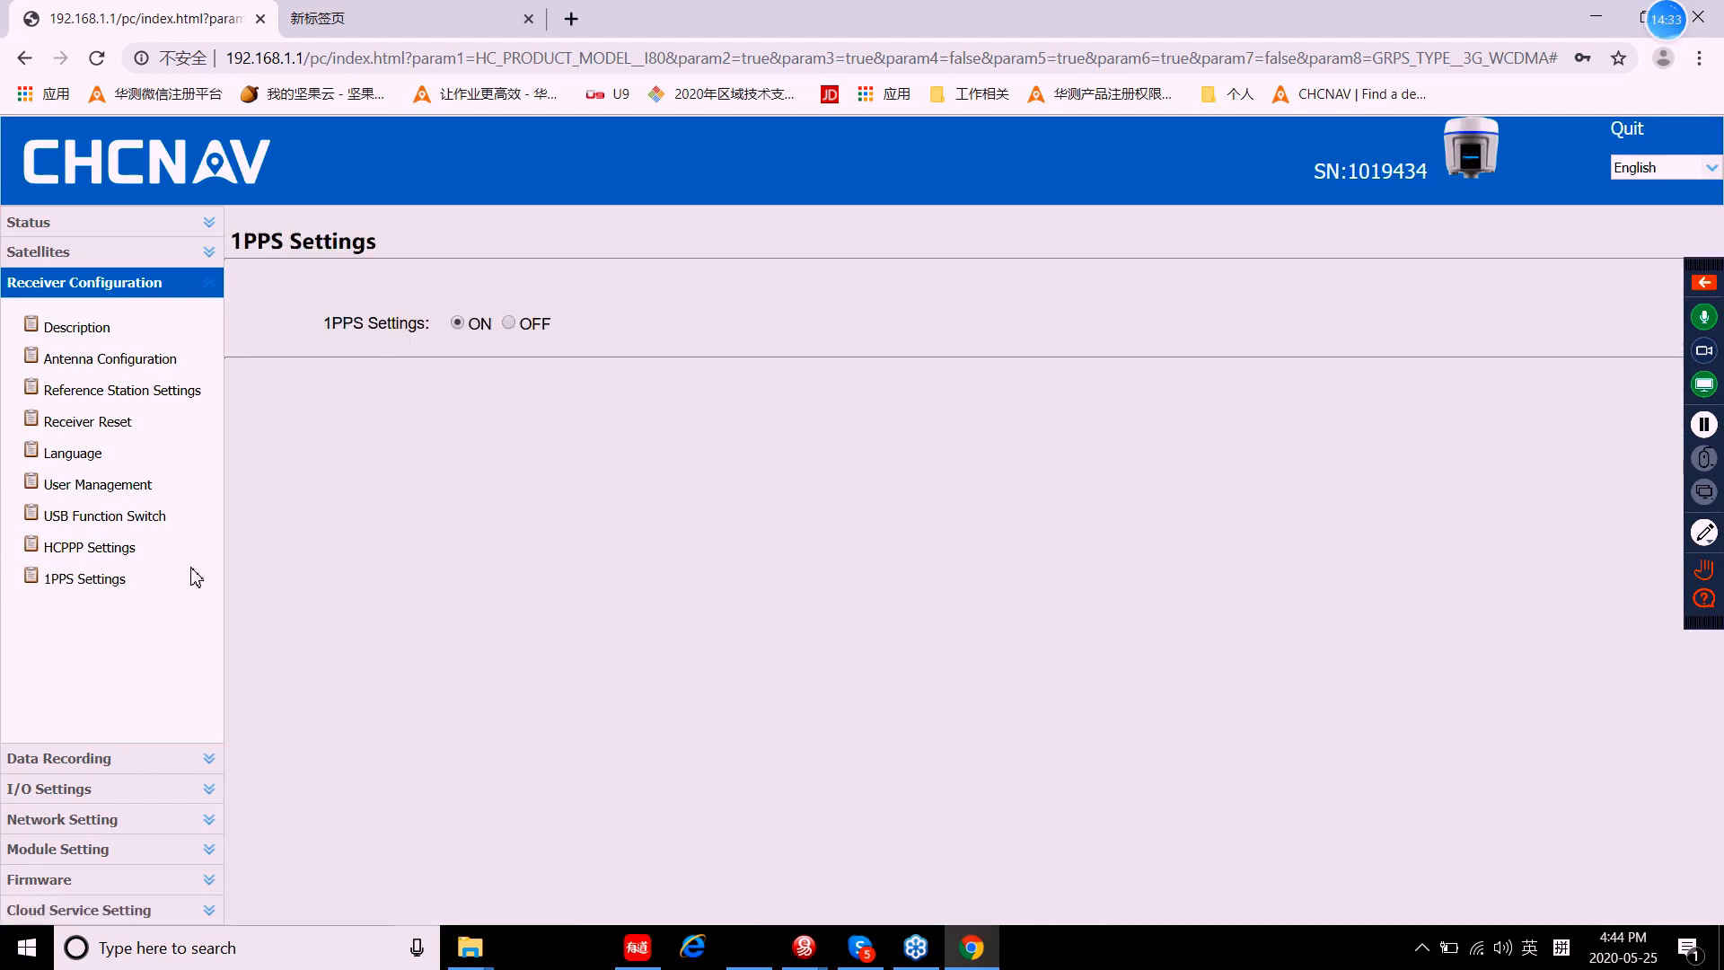
Step: Open record1's Recording Edit dialog from Data Recording > Log Settings
left_click(72, 760)
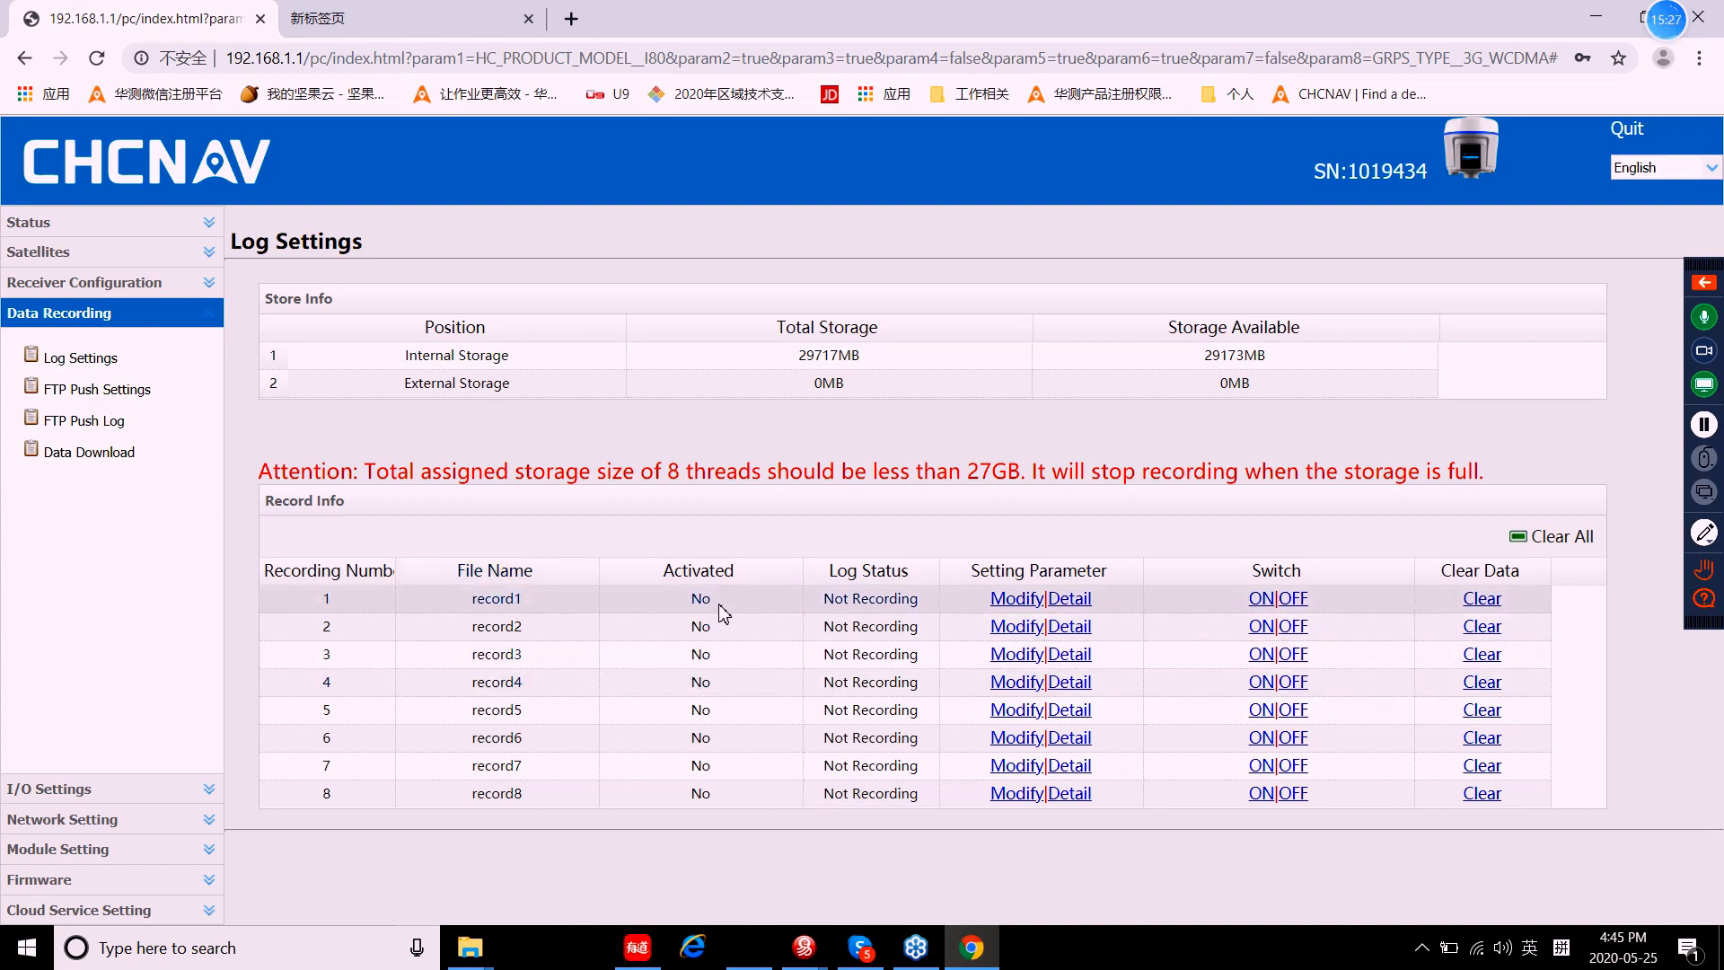
left_click(1017, 601)
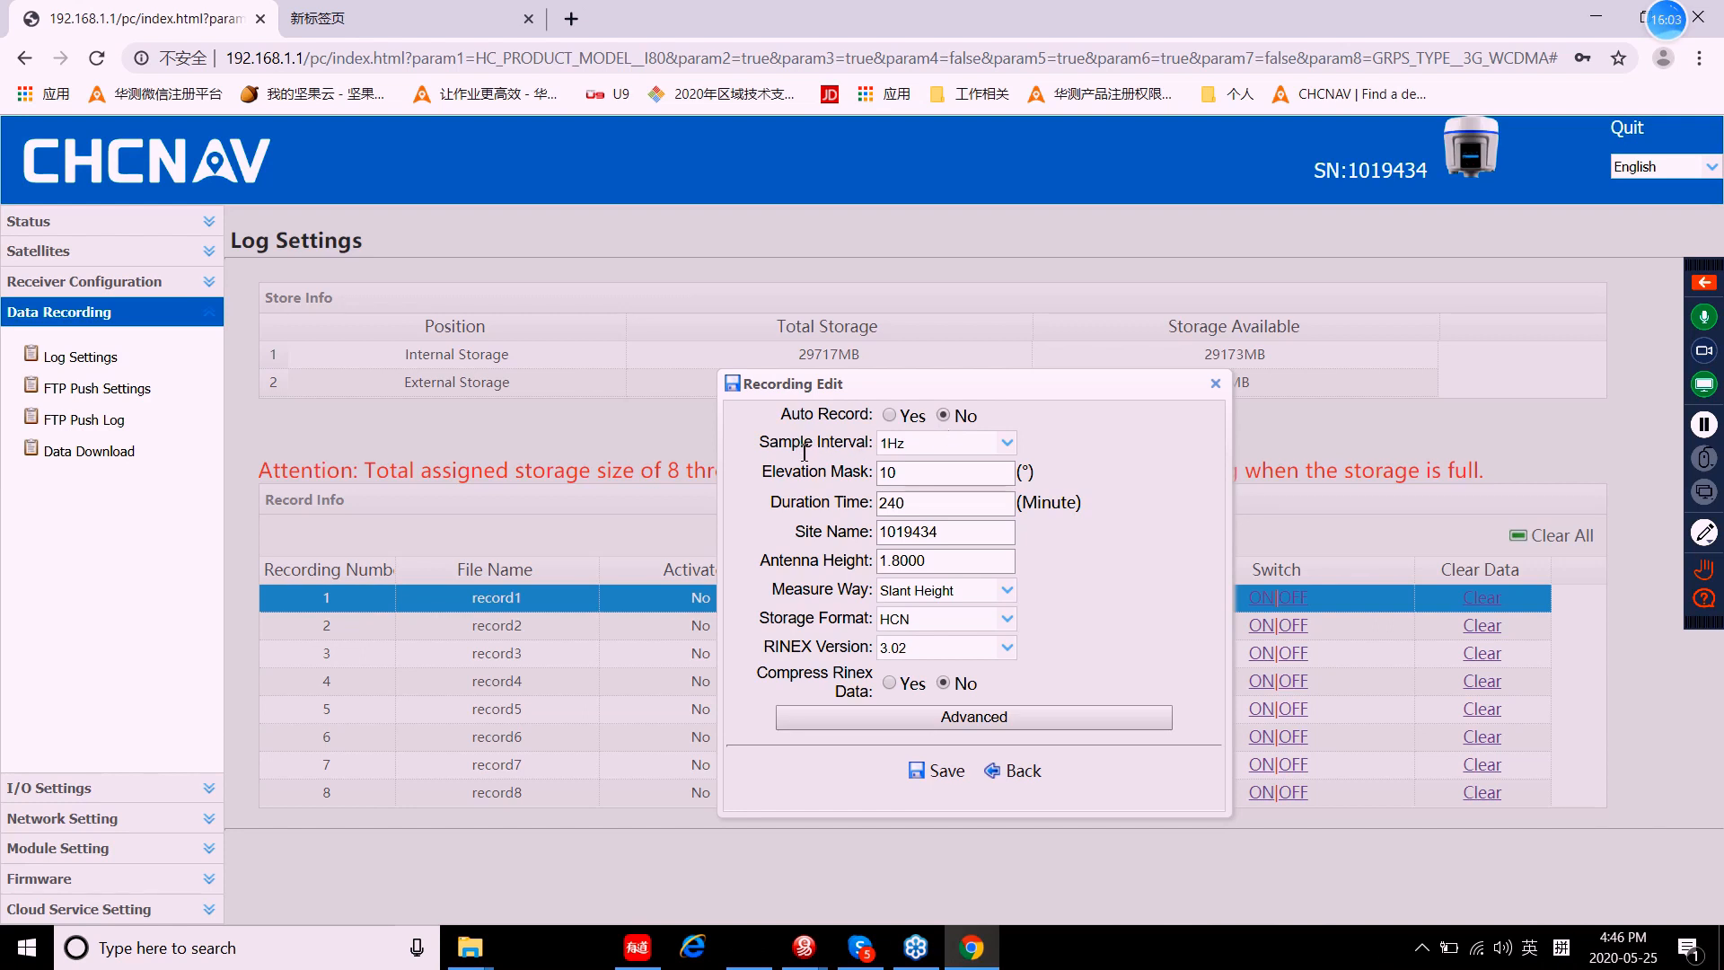
Step: Keep 1Hz sampling and change record1's duration from 240 to 120 minutes
left_click(1002, 444)
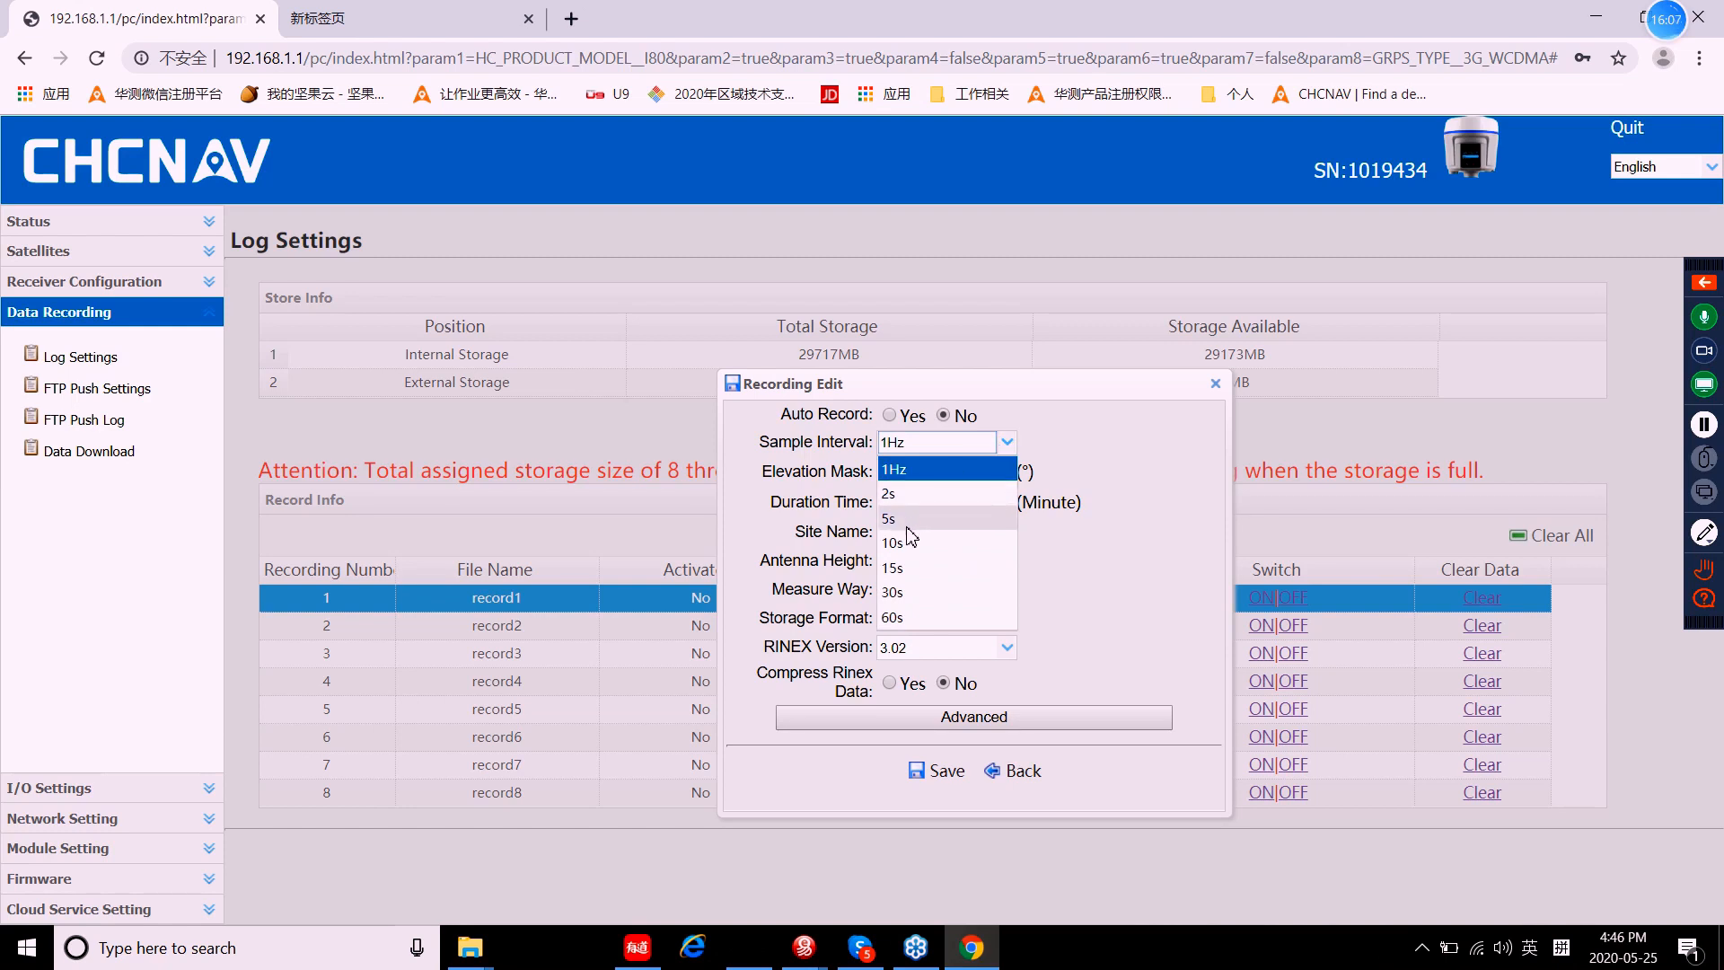
left_click(912, 476)
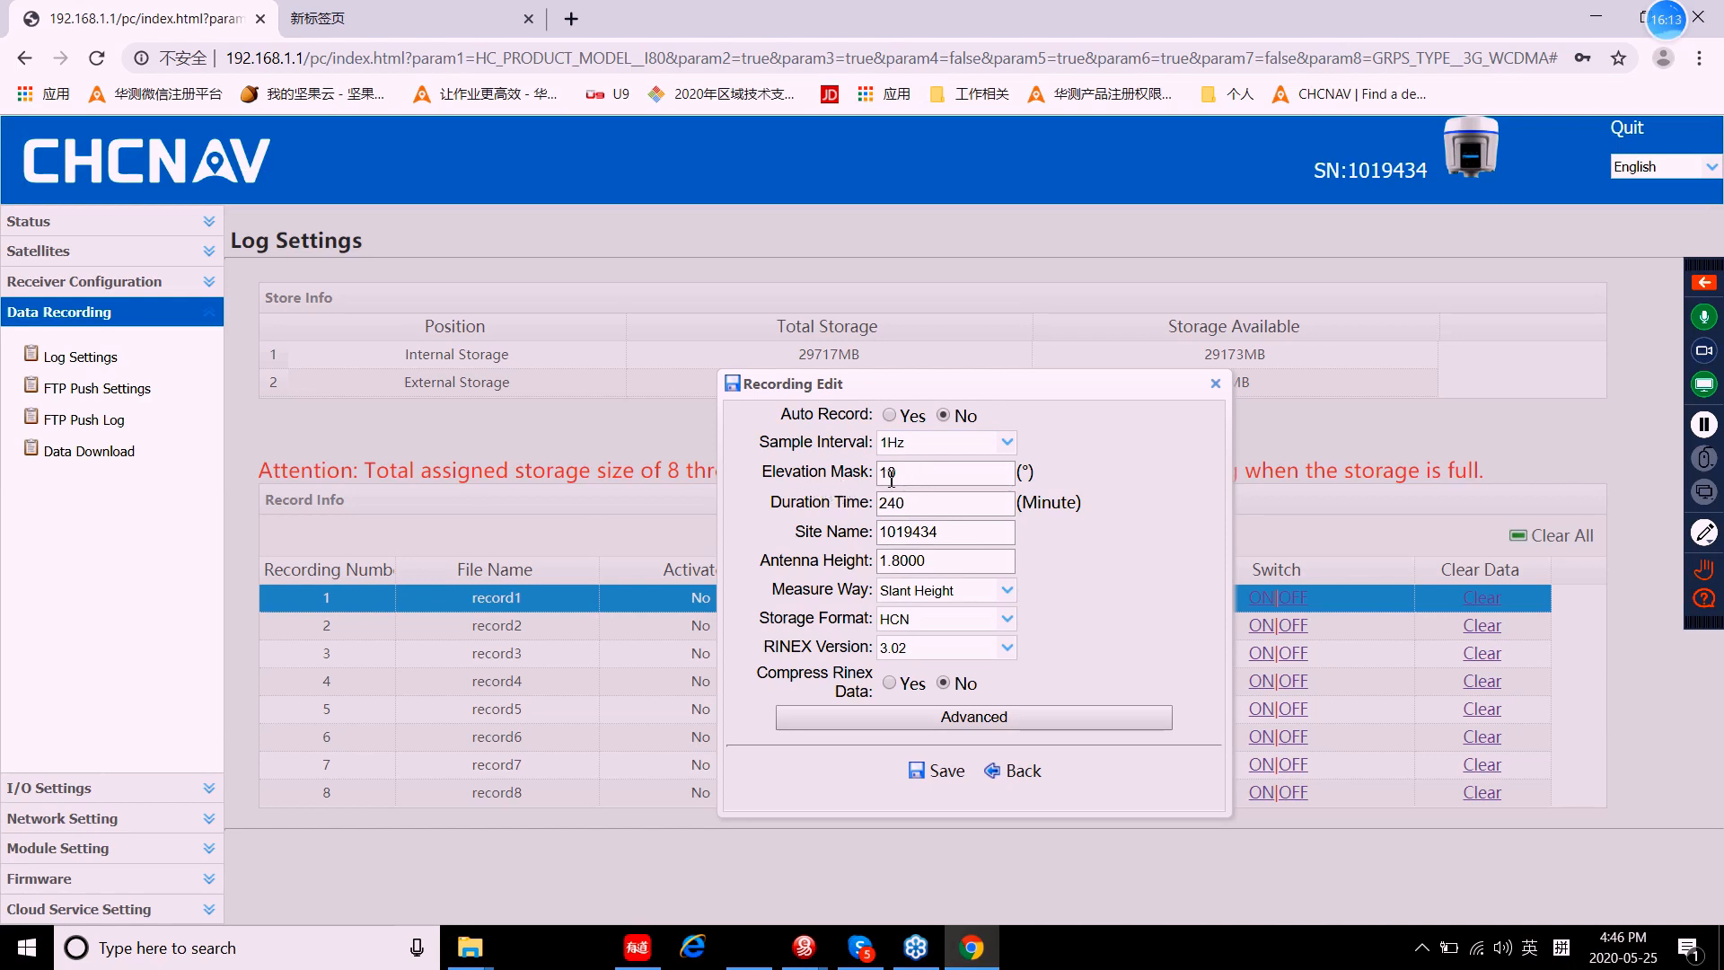
left_click(915, 503)
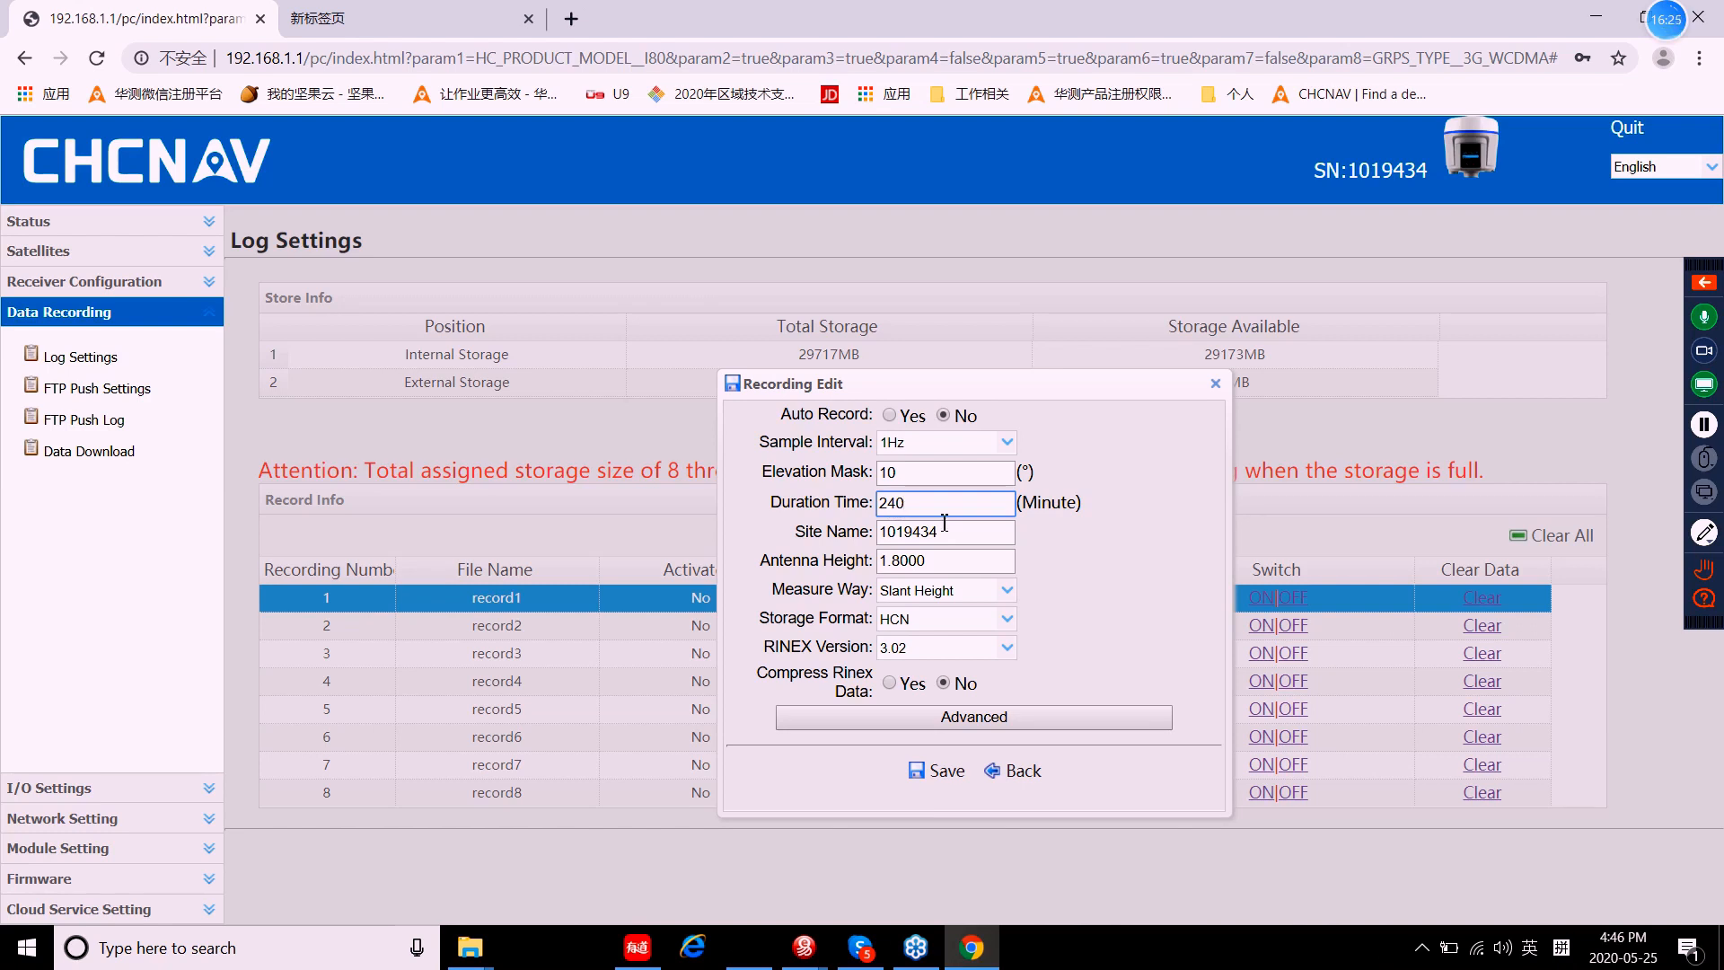
key("BackSpace")
key("BackSpace")
key("BackSpace")
left_click(945, 535)
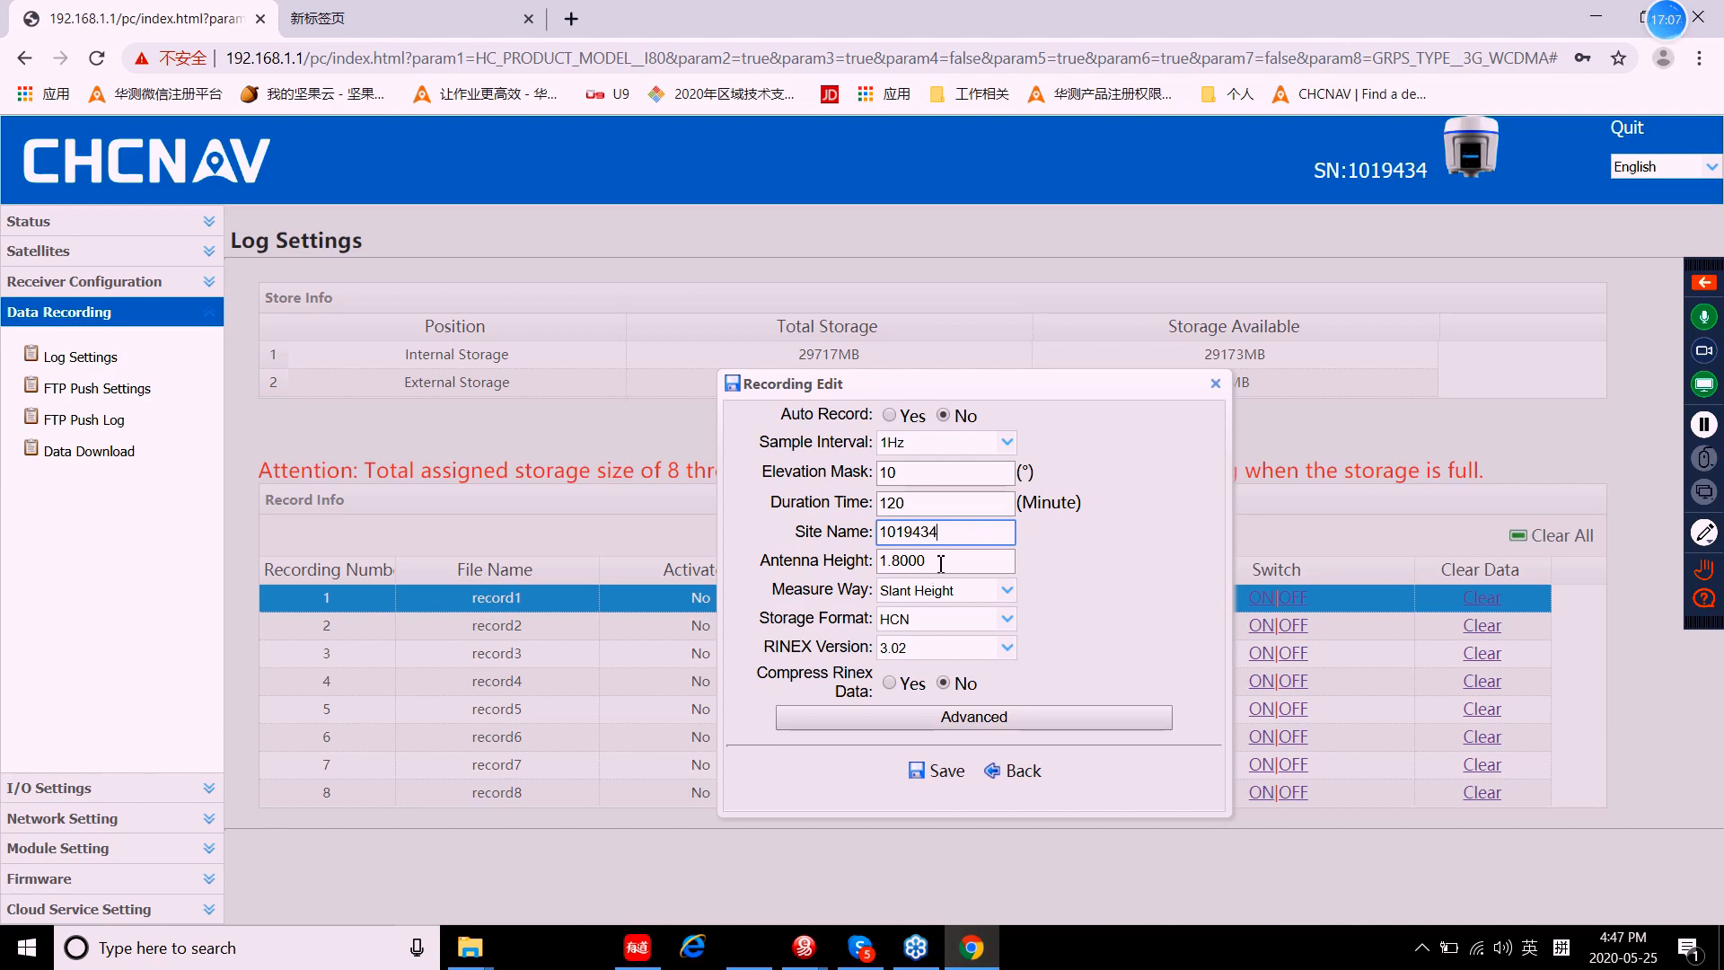
Step: Set record1's measure way to Vertical Height and keep HCN storage format
left_click(942, 563)
left_click(962, 586)
left_click(1007, 592)
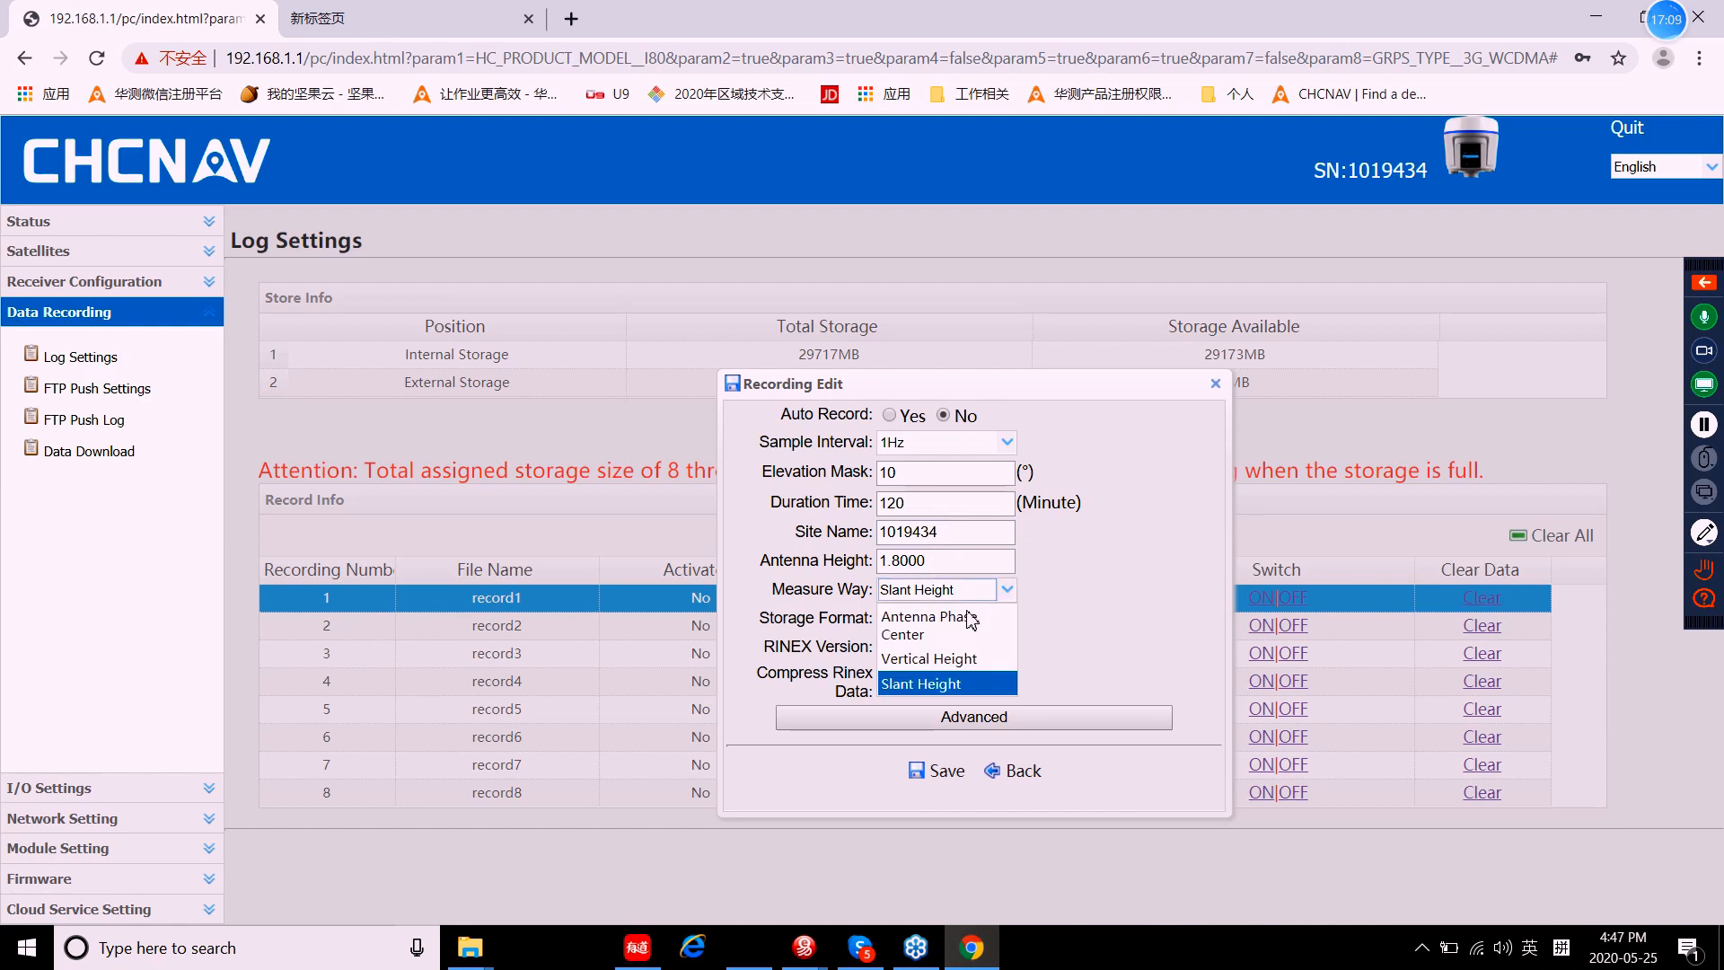
left_click(952, 616)
left_click(1008, 593)
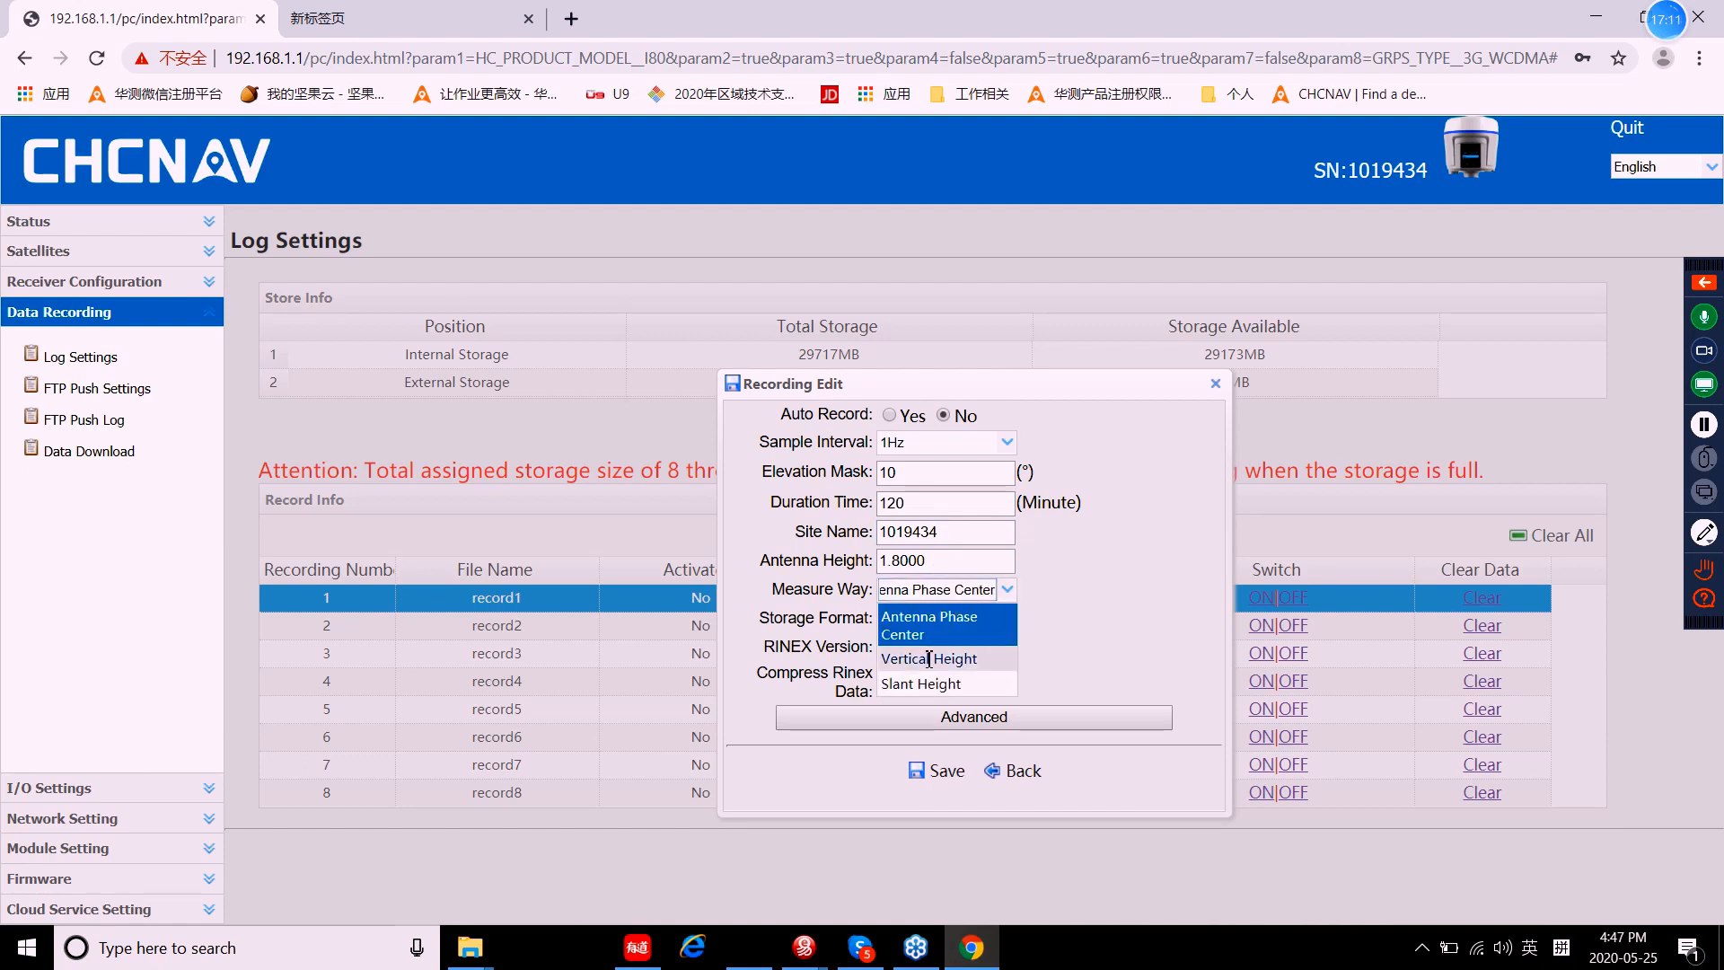
left_click(929, 657)
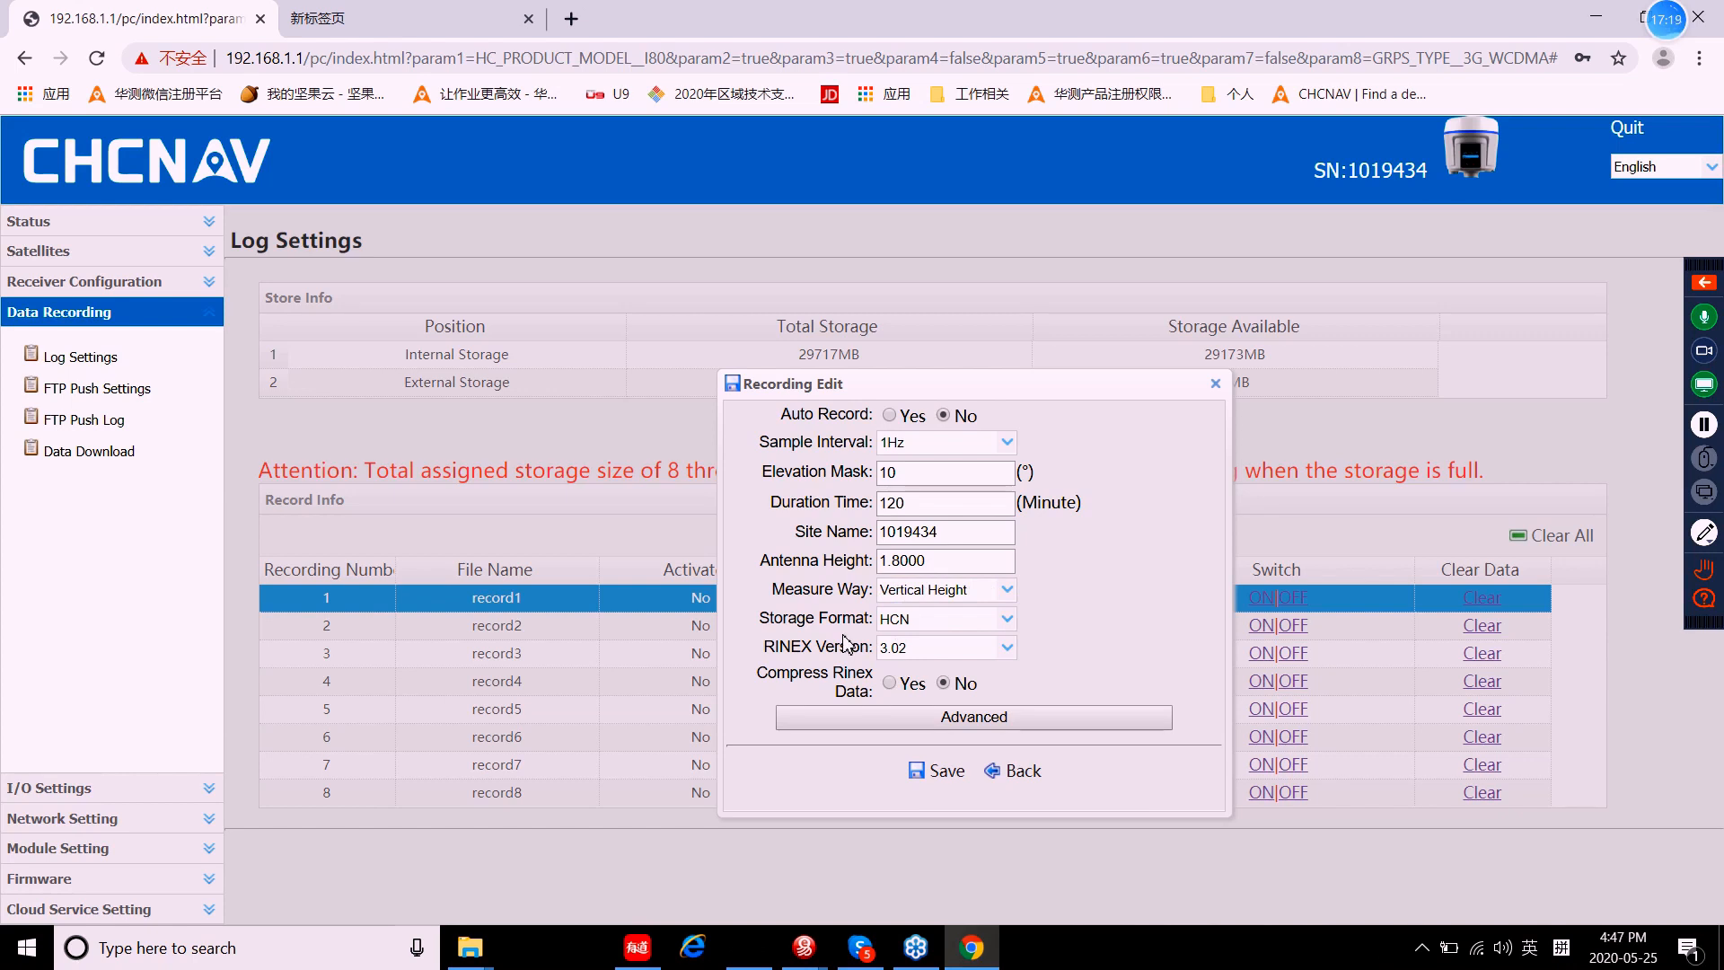
left_click(1005, 618)
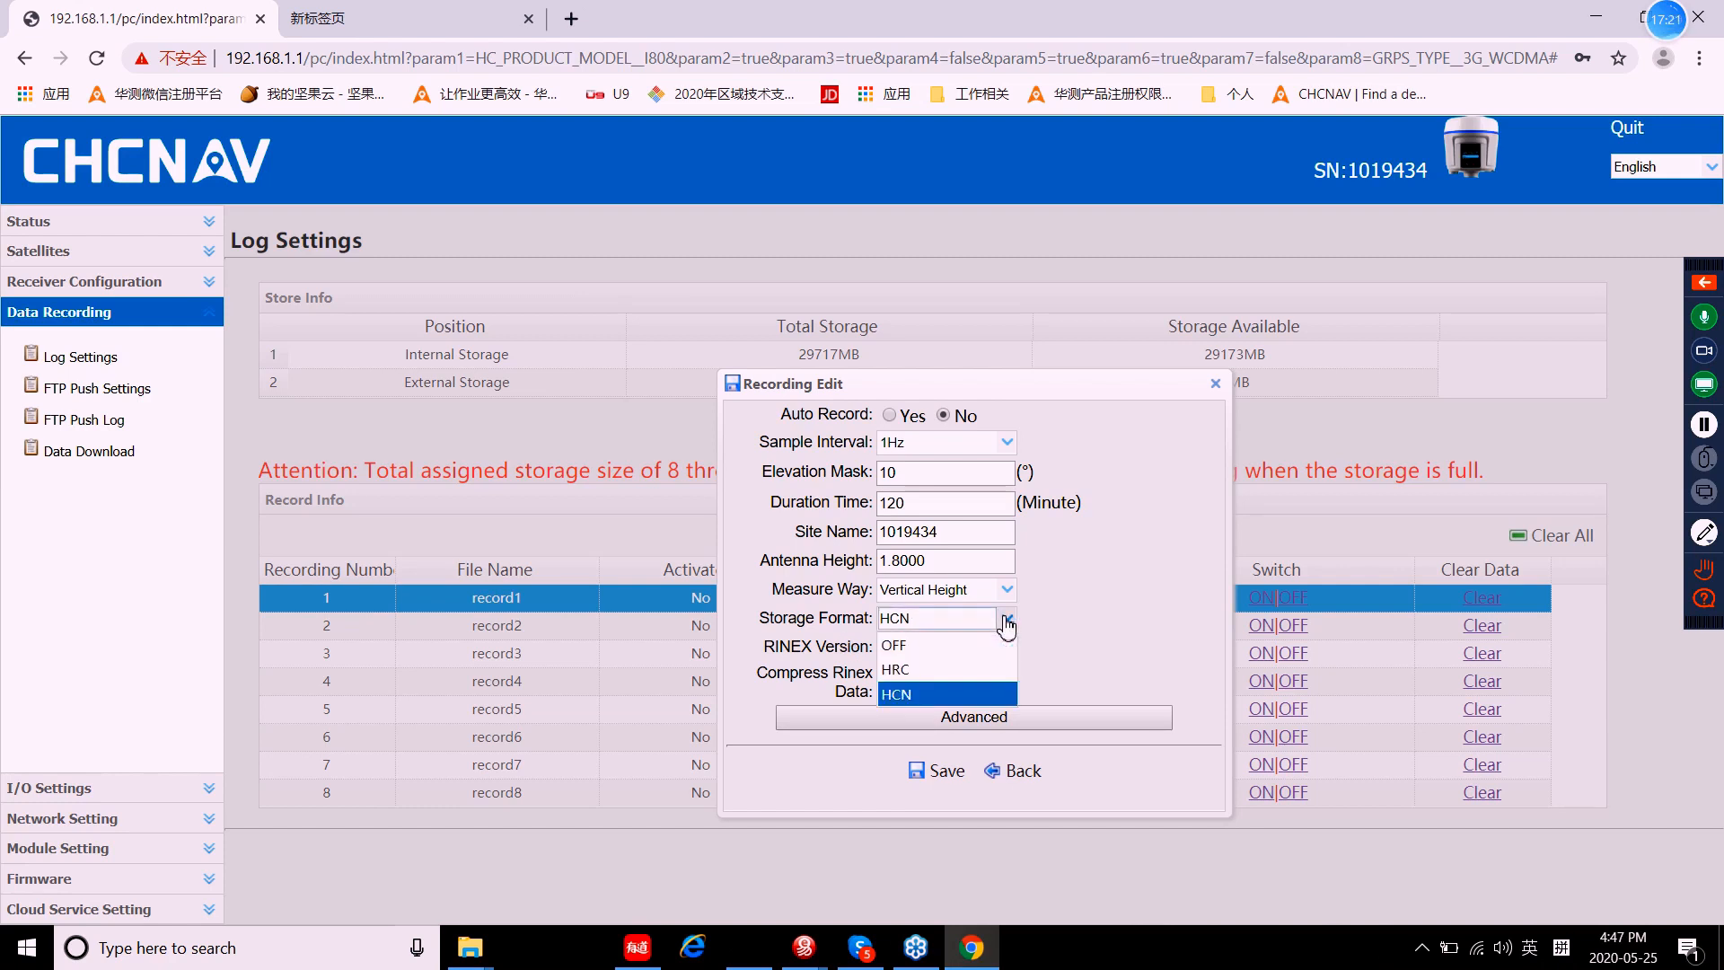
left_click(916, 694)
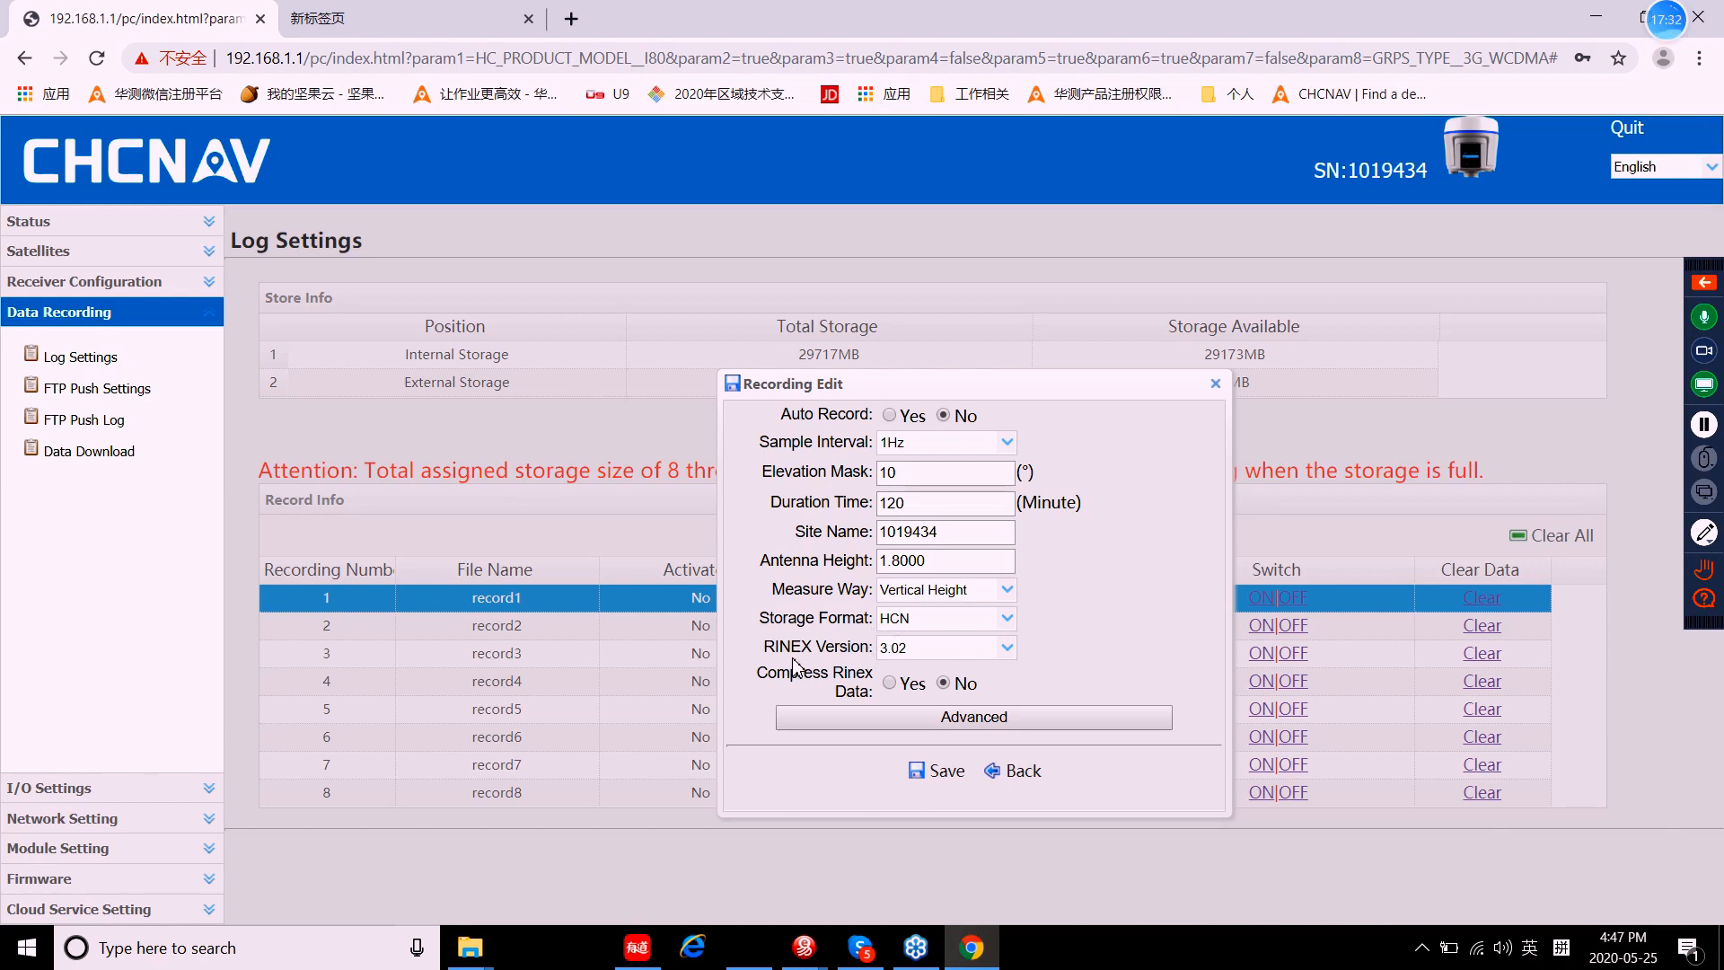
Step: Settle the RINEX version on 3.02 and save record1's settings
left_click(1007, 649)
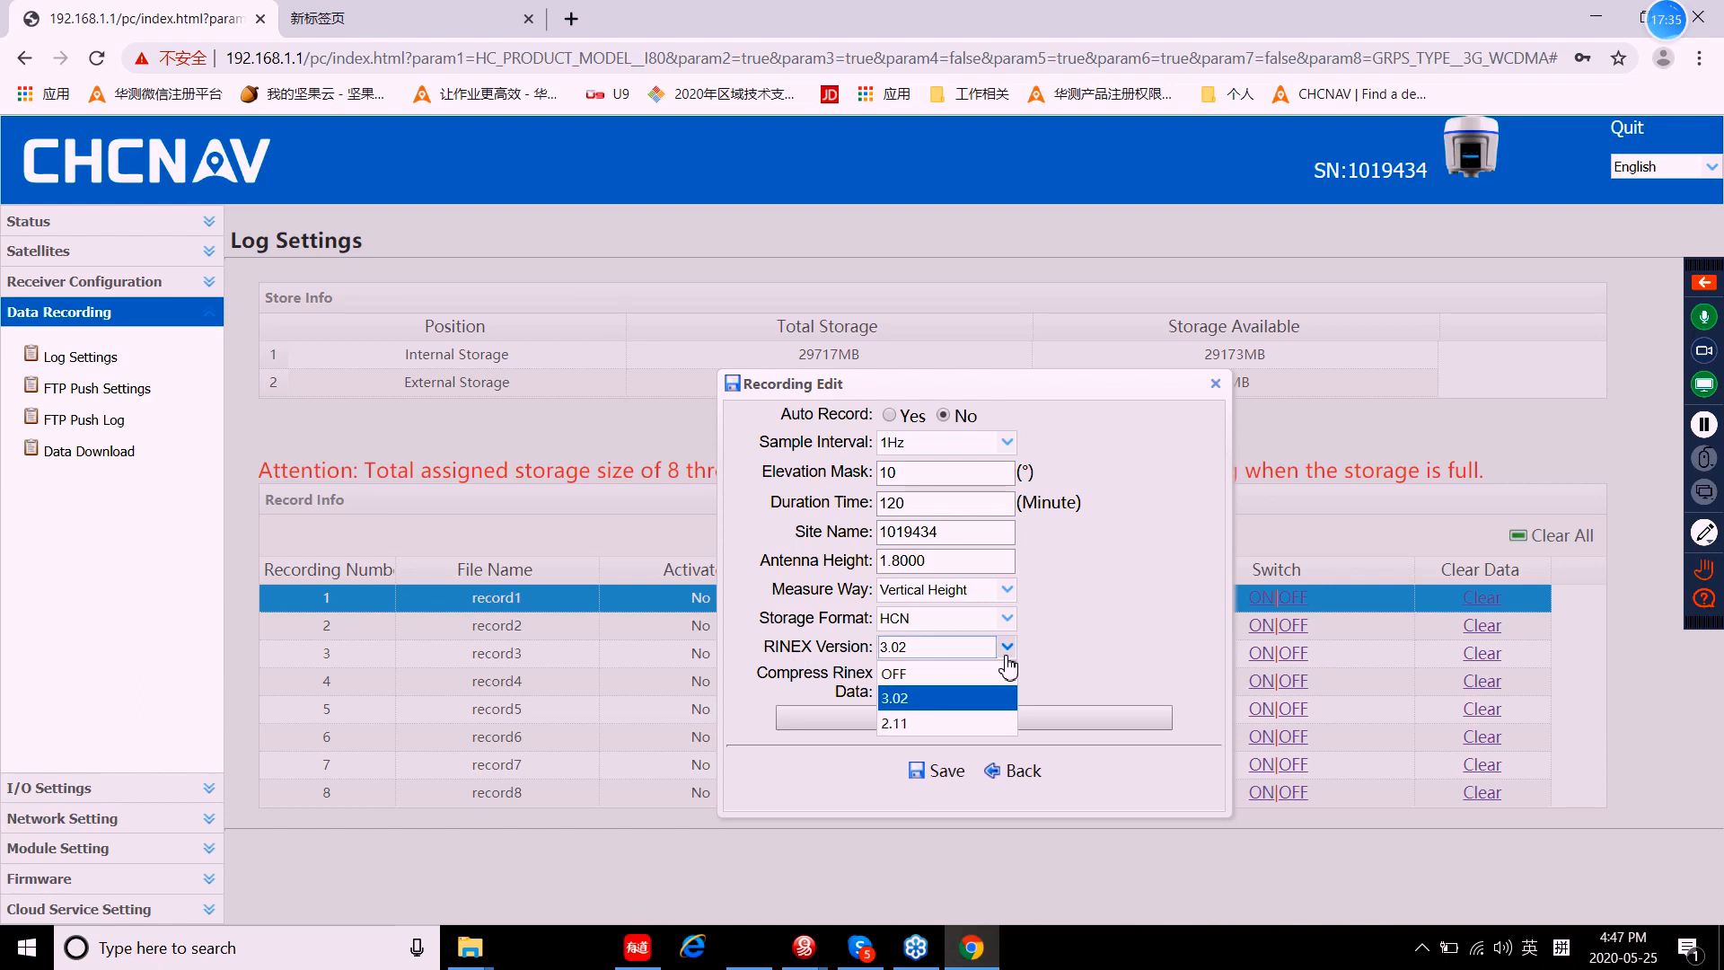
left_click(915, 725)
left_click(1006, 647)
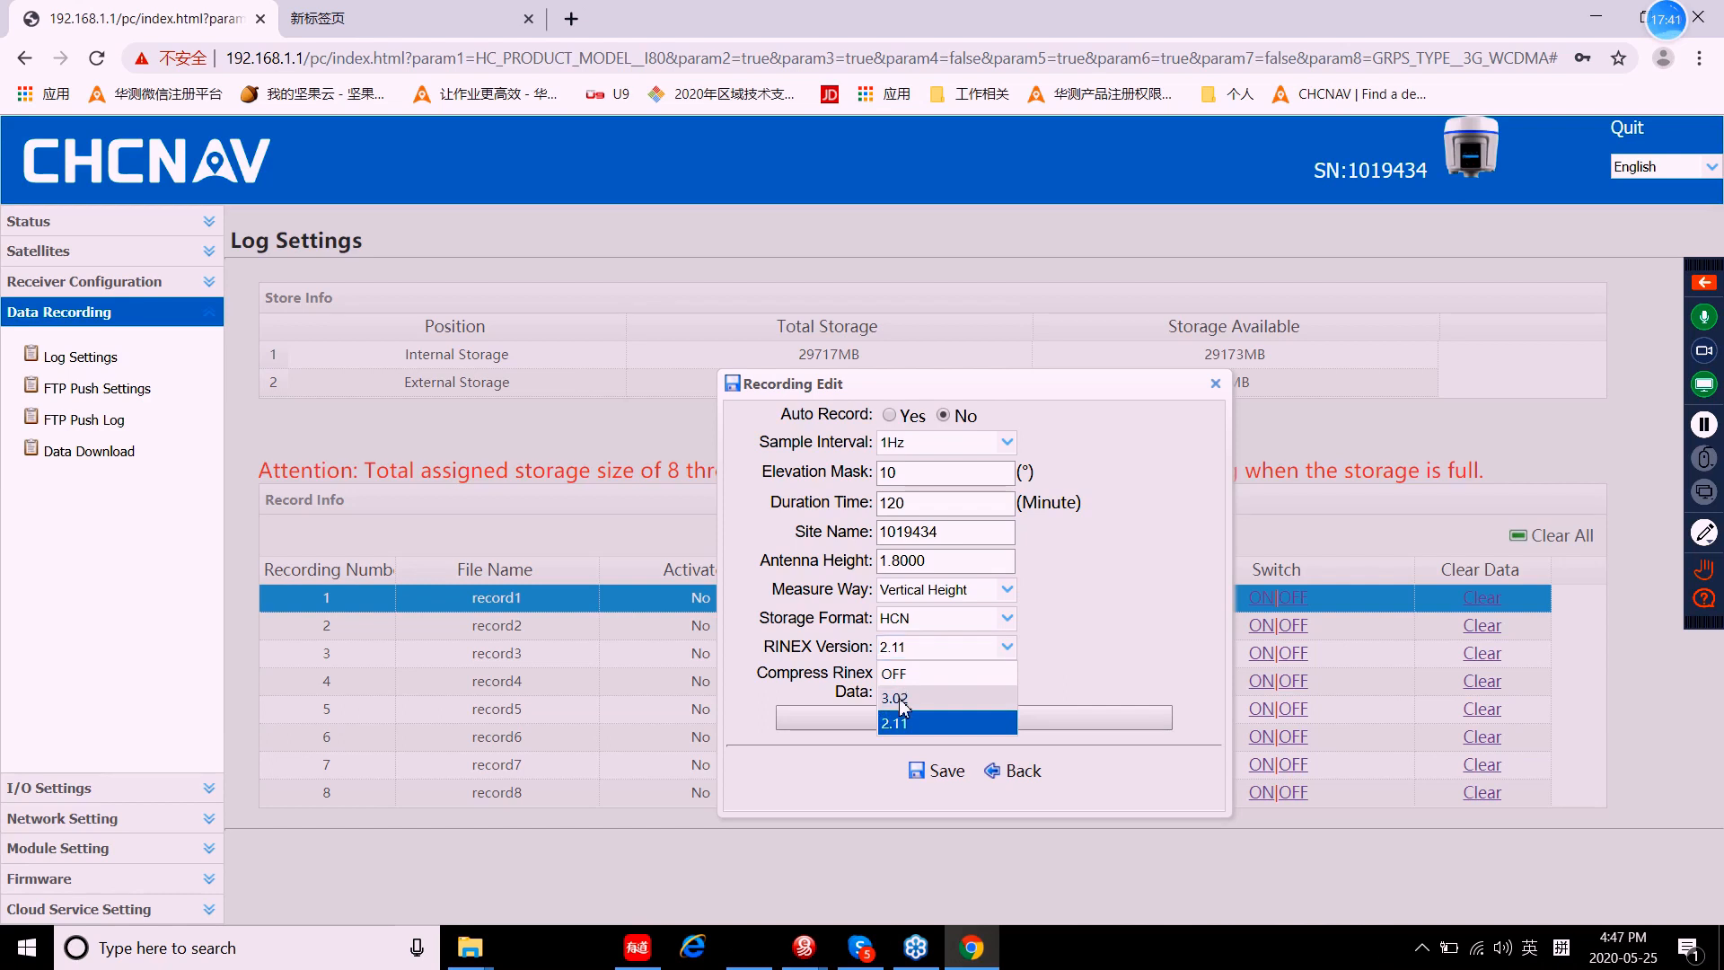
left_click(905, 700)
left_click(1006, 647)
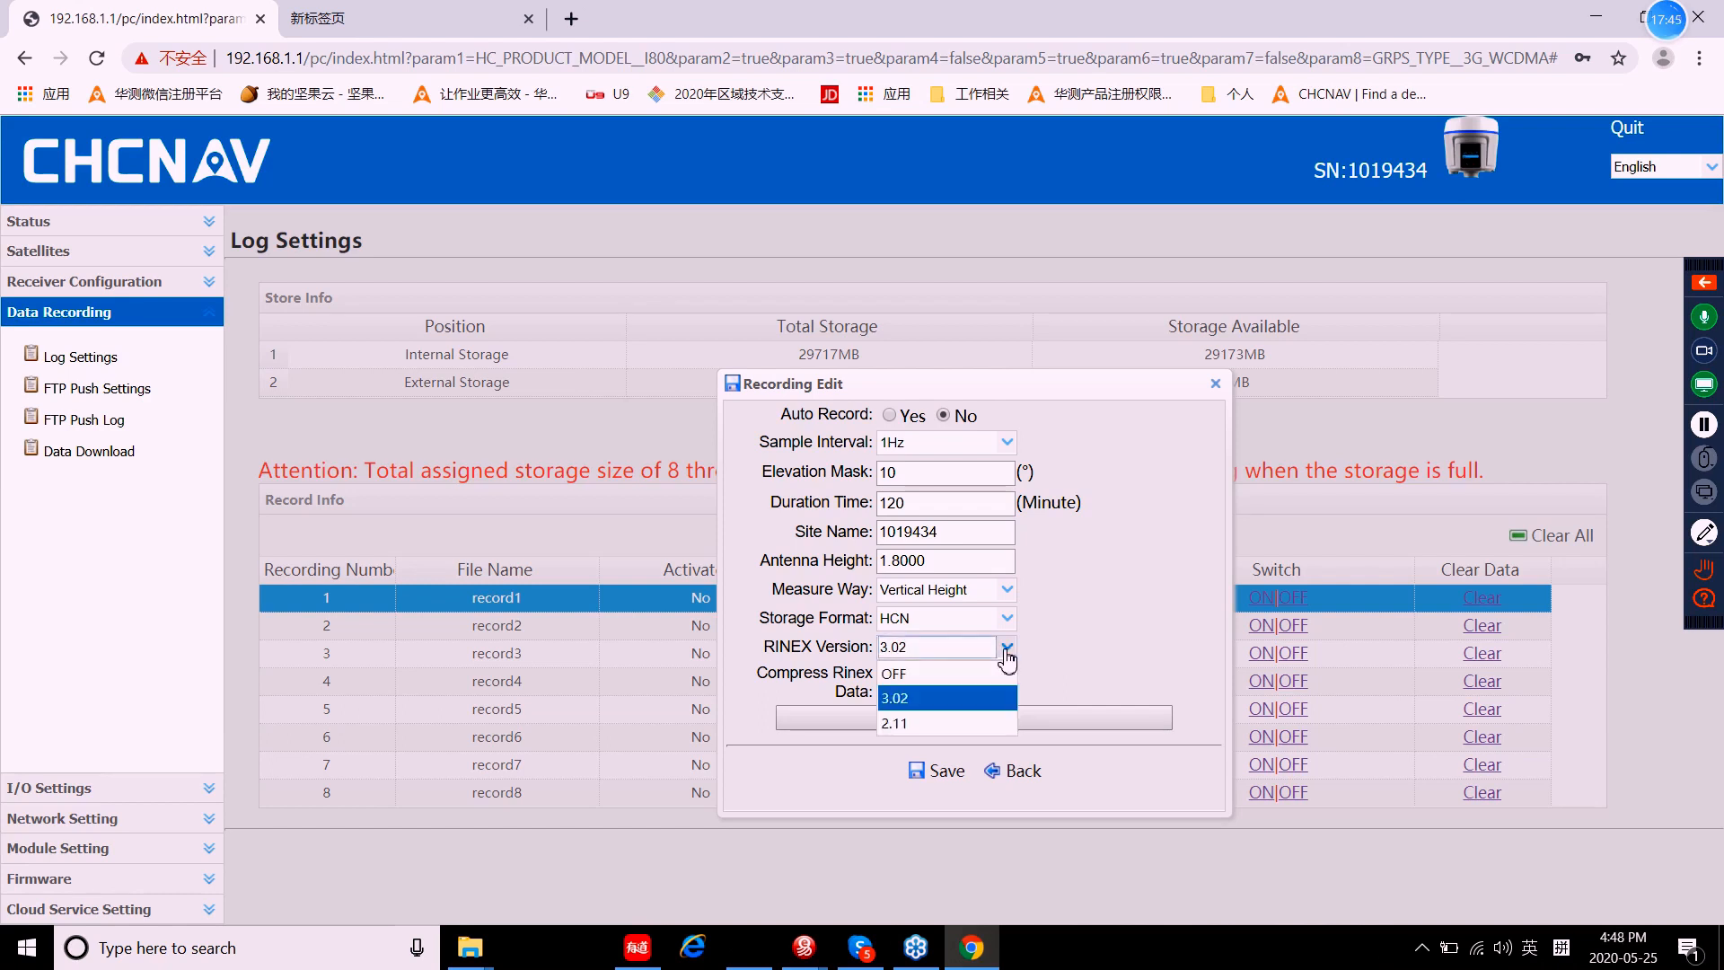
left_click(911, 673)
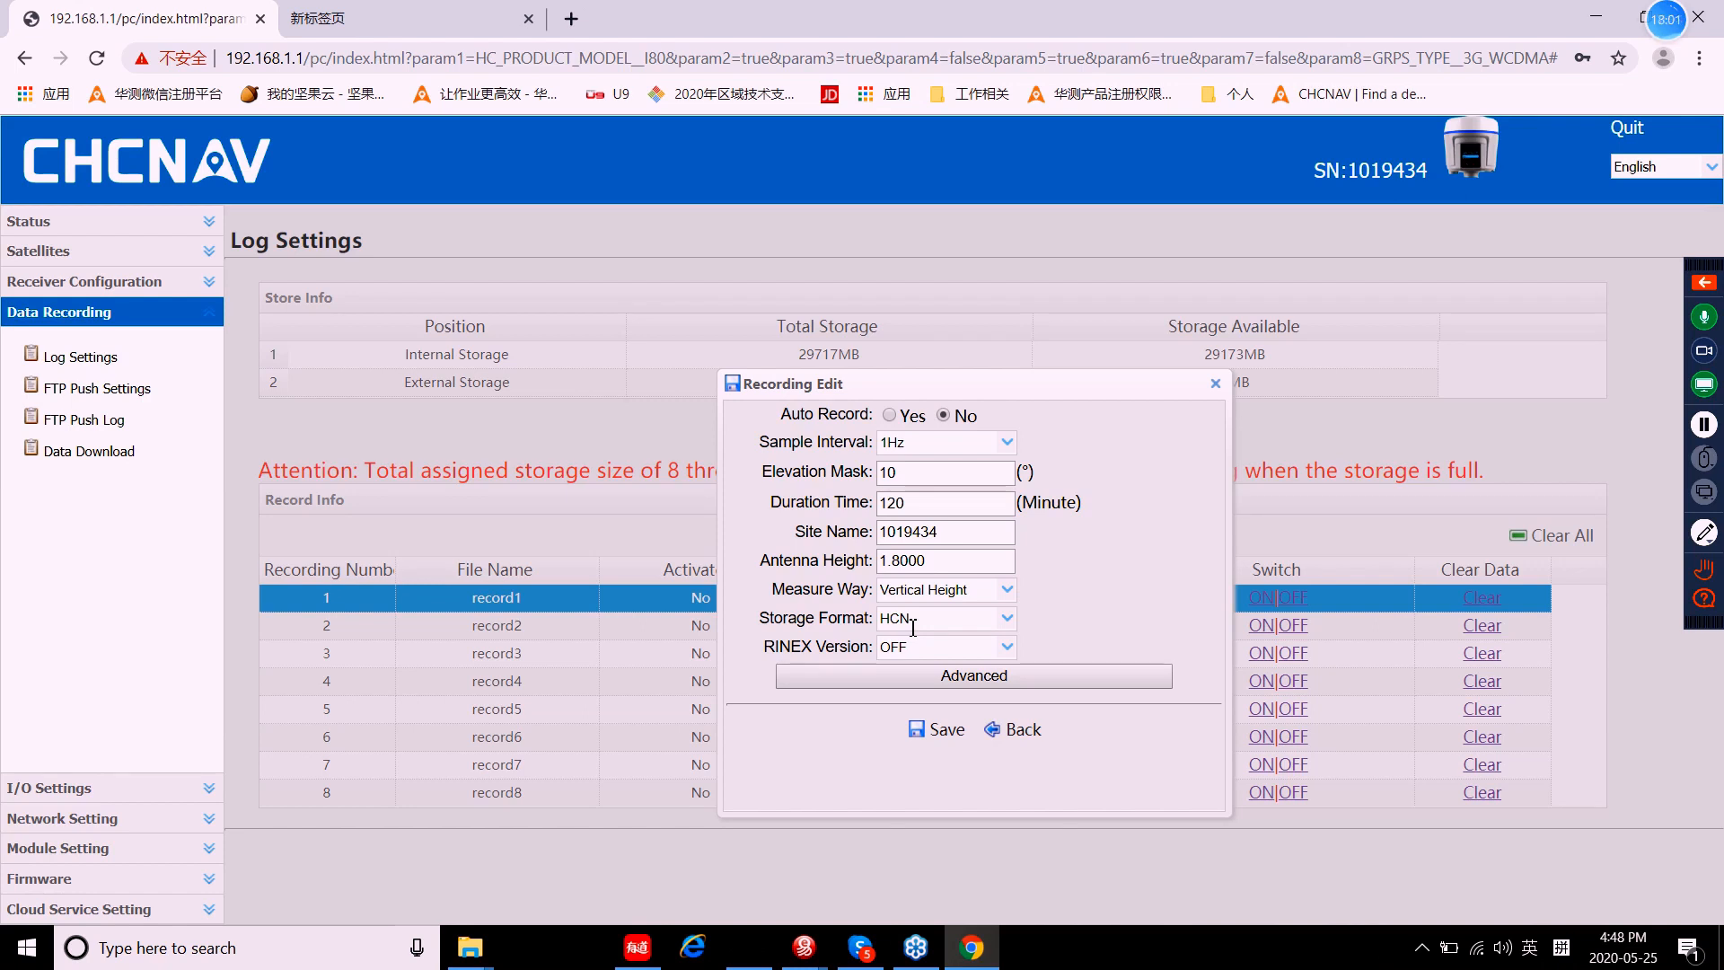
left_click(1006, 646)
left_click(900, 698)
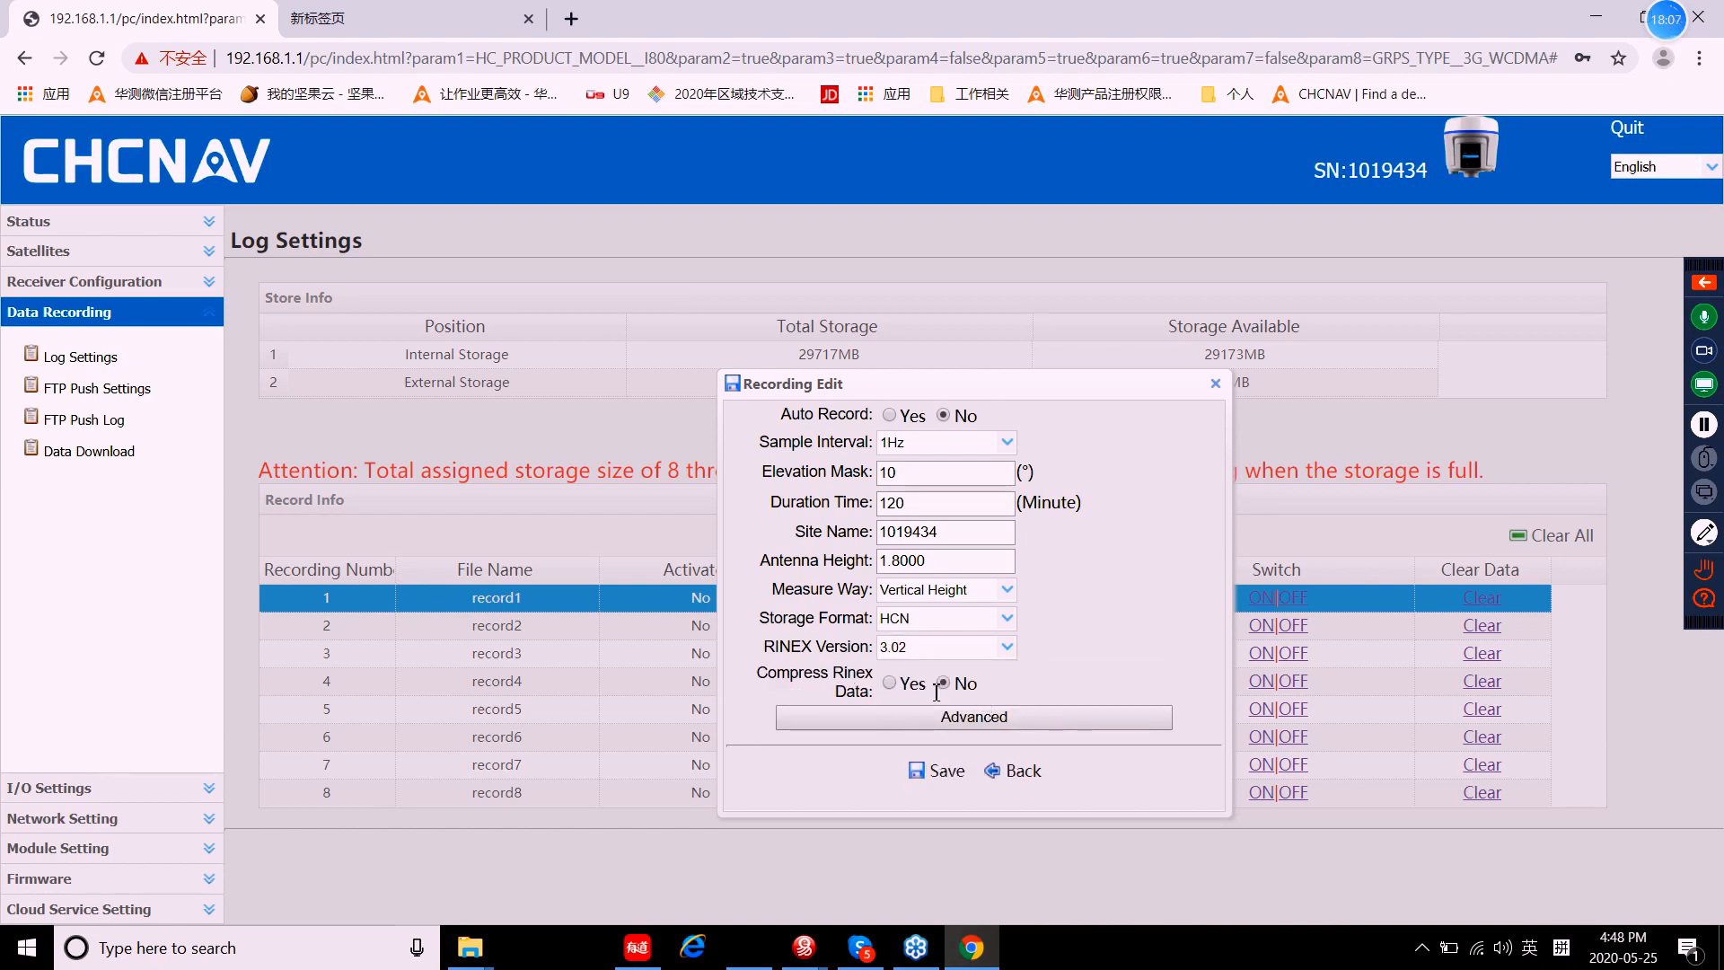
left_click(957, 788)
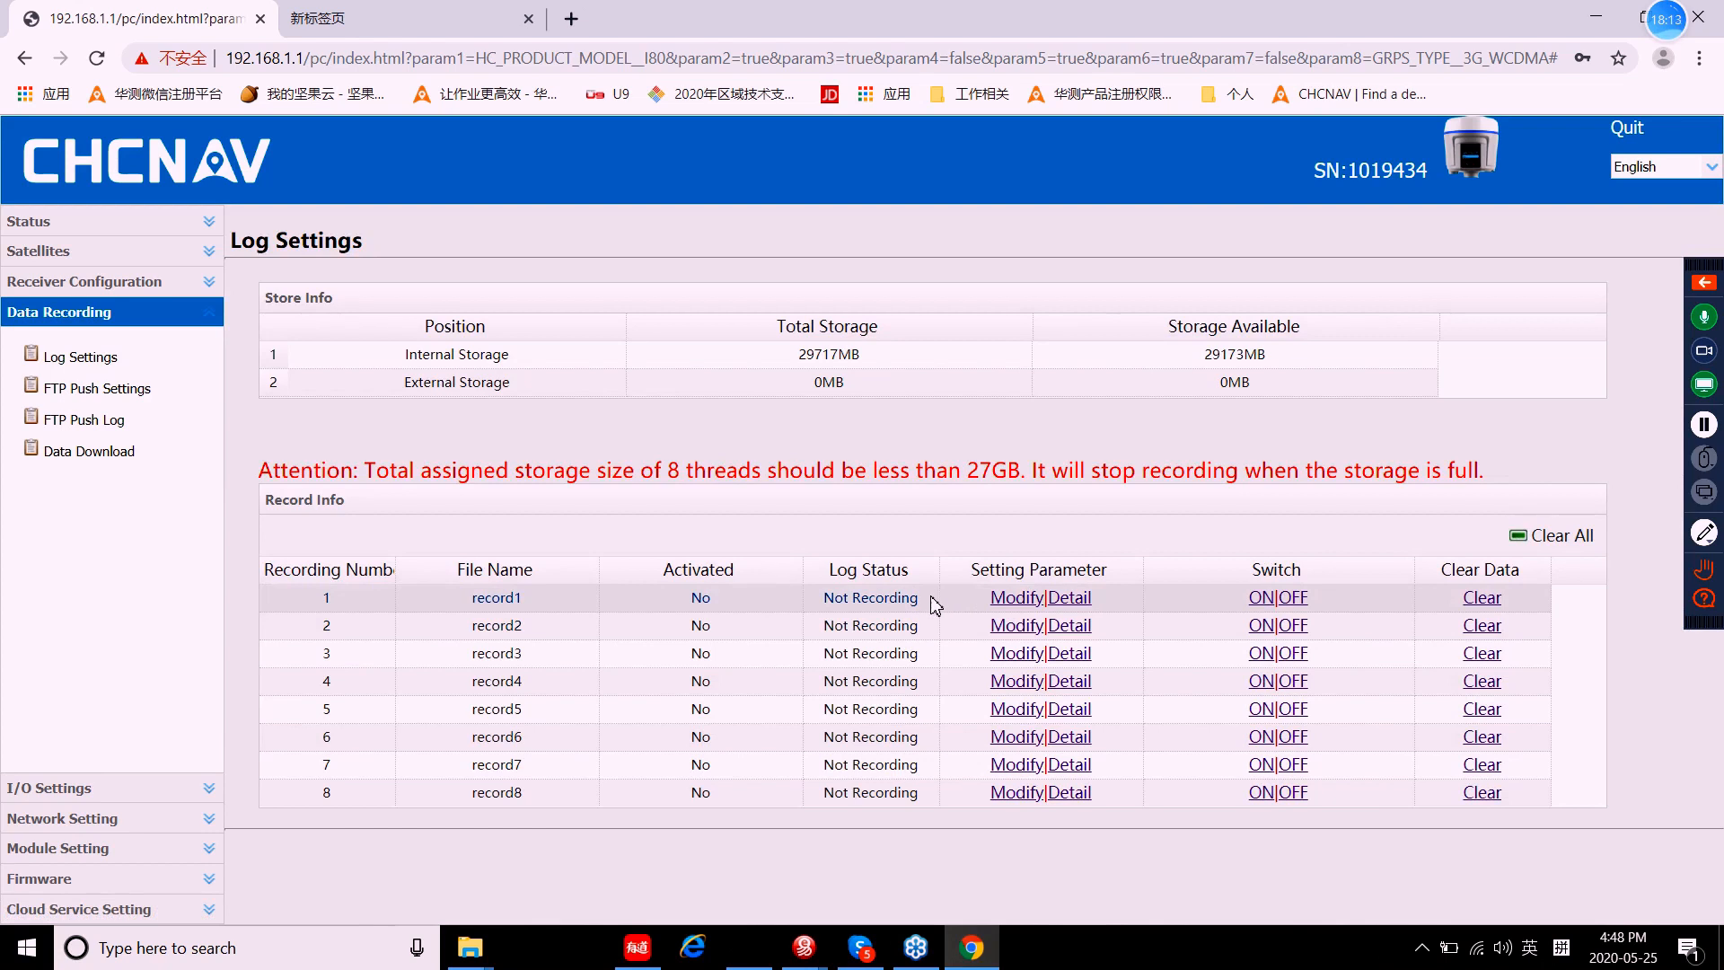
Step: Switch record1 recording ON and open the receiver's FTP site ftp://192.168.1.1 via Data Download
left_click(1268, 609)
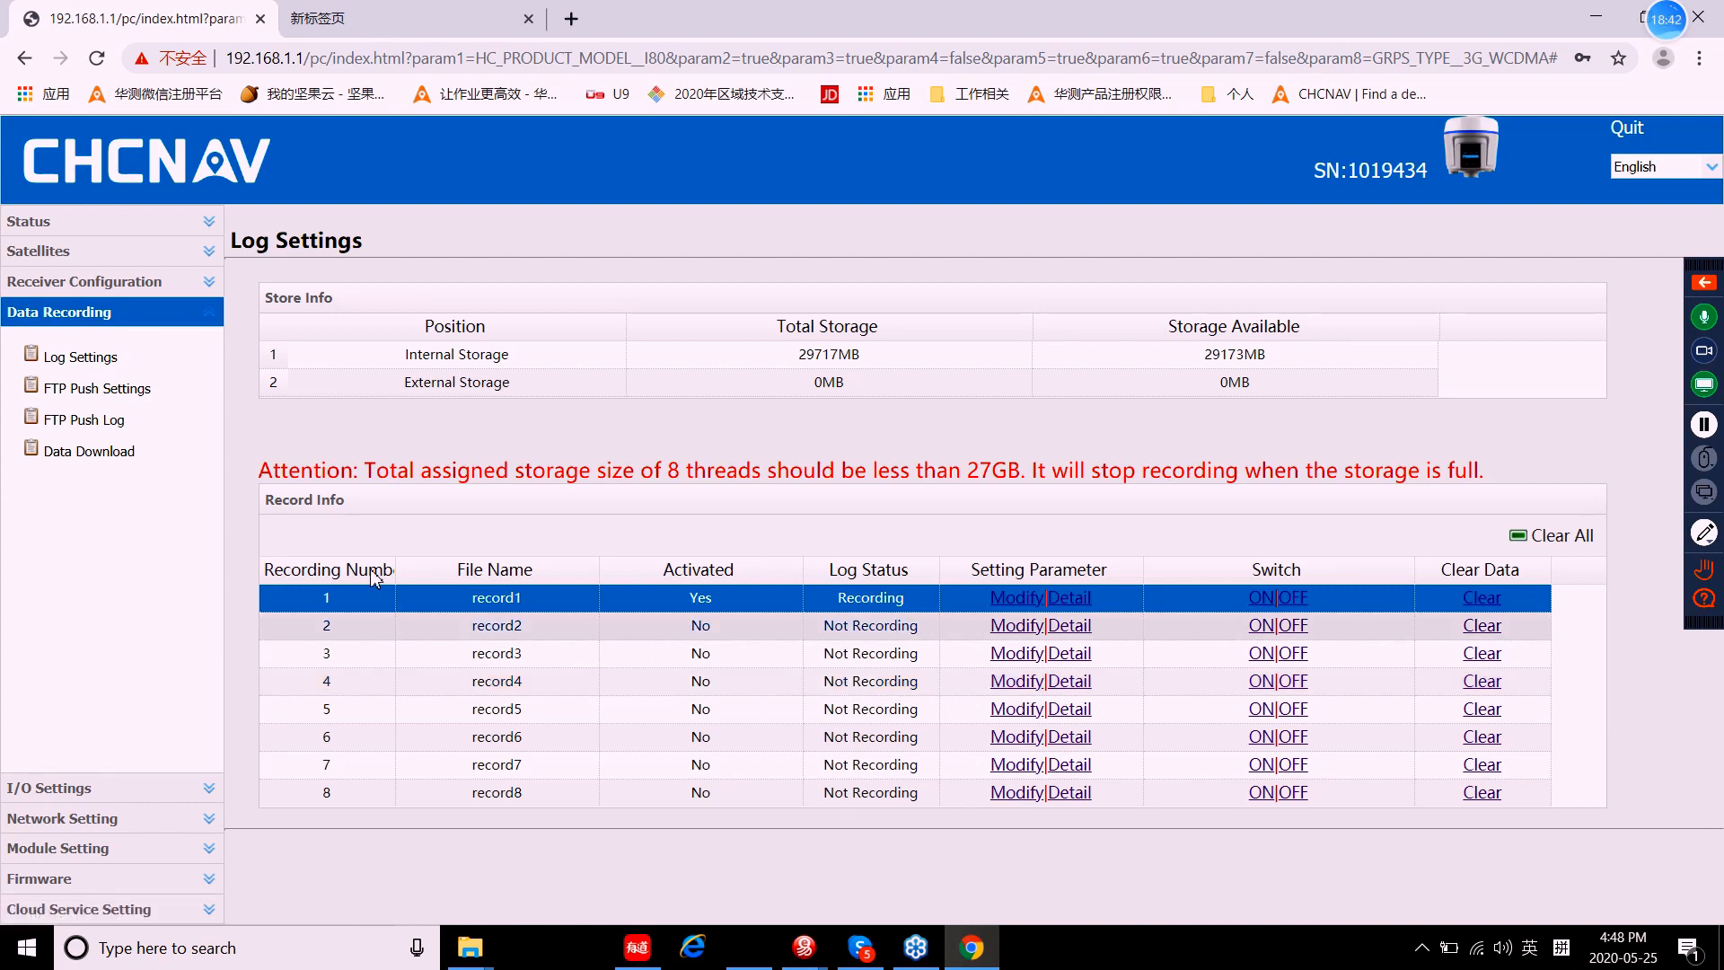
left_click(79, 456)
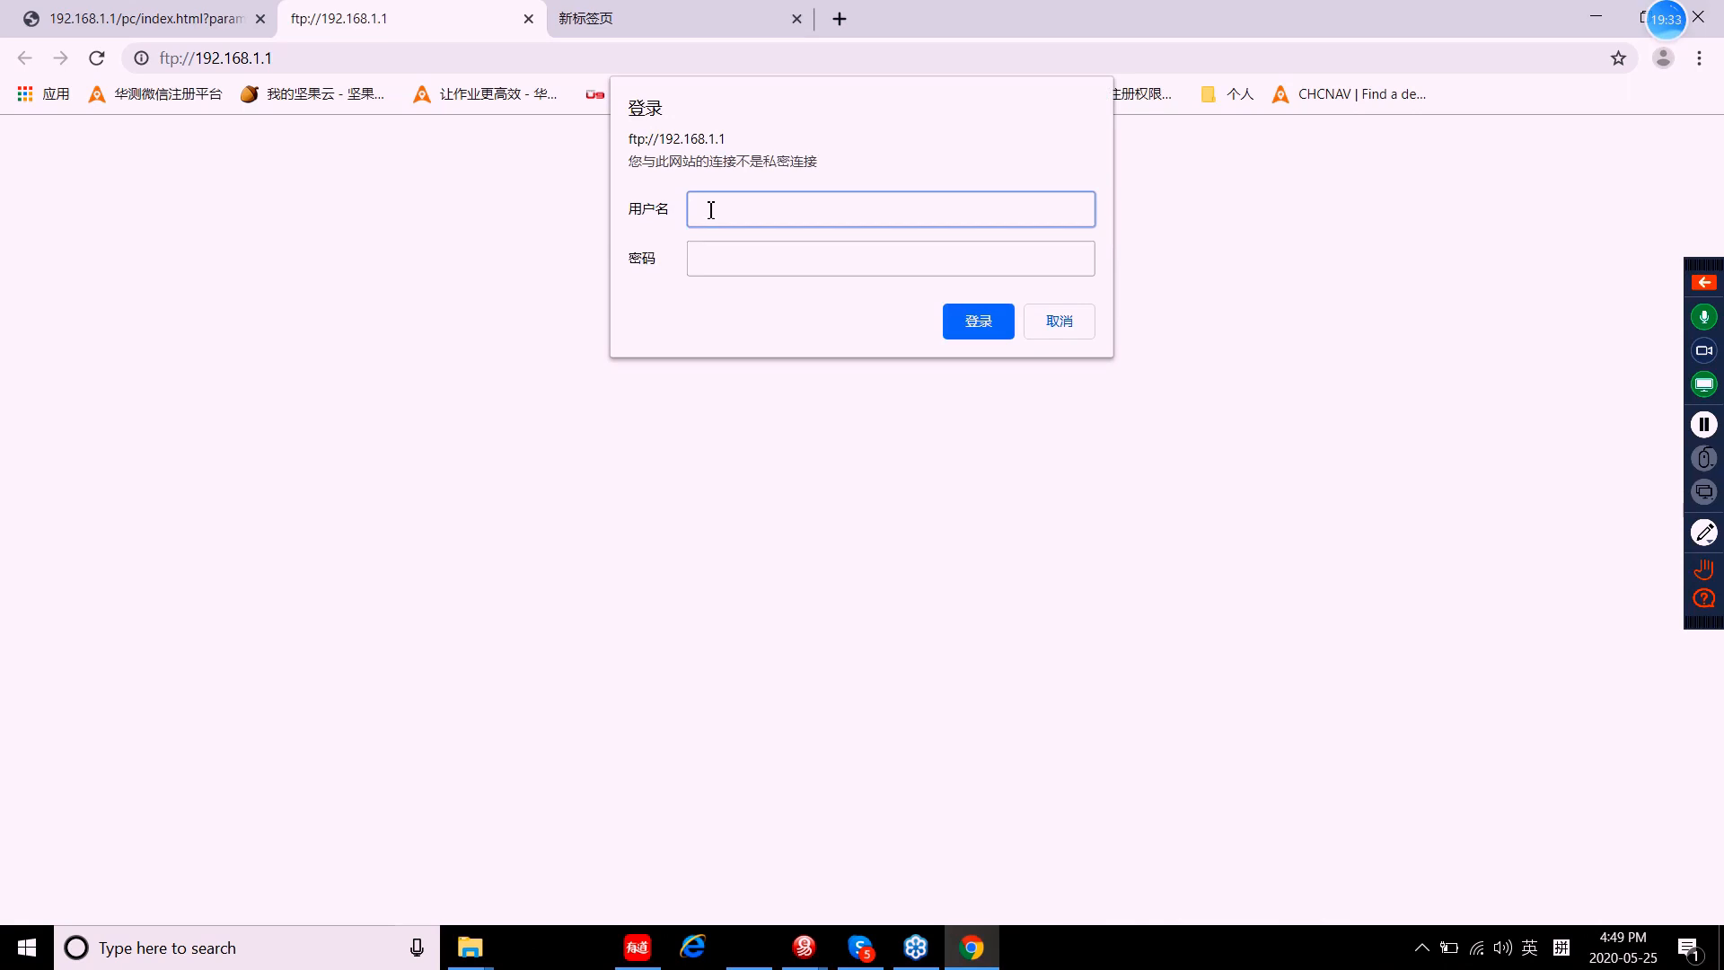
Step: Log in to the receiver's FTP server with the FTP username and password
type("FT")
key("BackSpace")
key("BackSpace")
key("shift")
type("h")
type("tp")
key("shift")
left_click(722, 261)
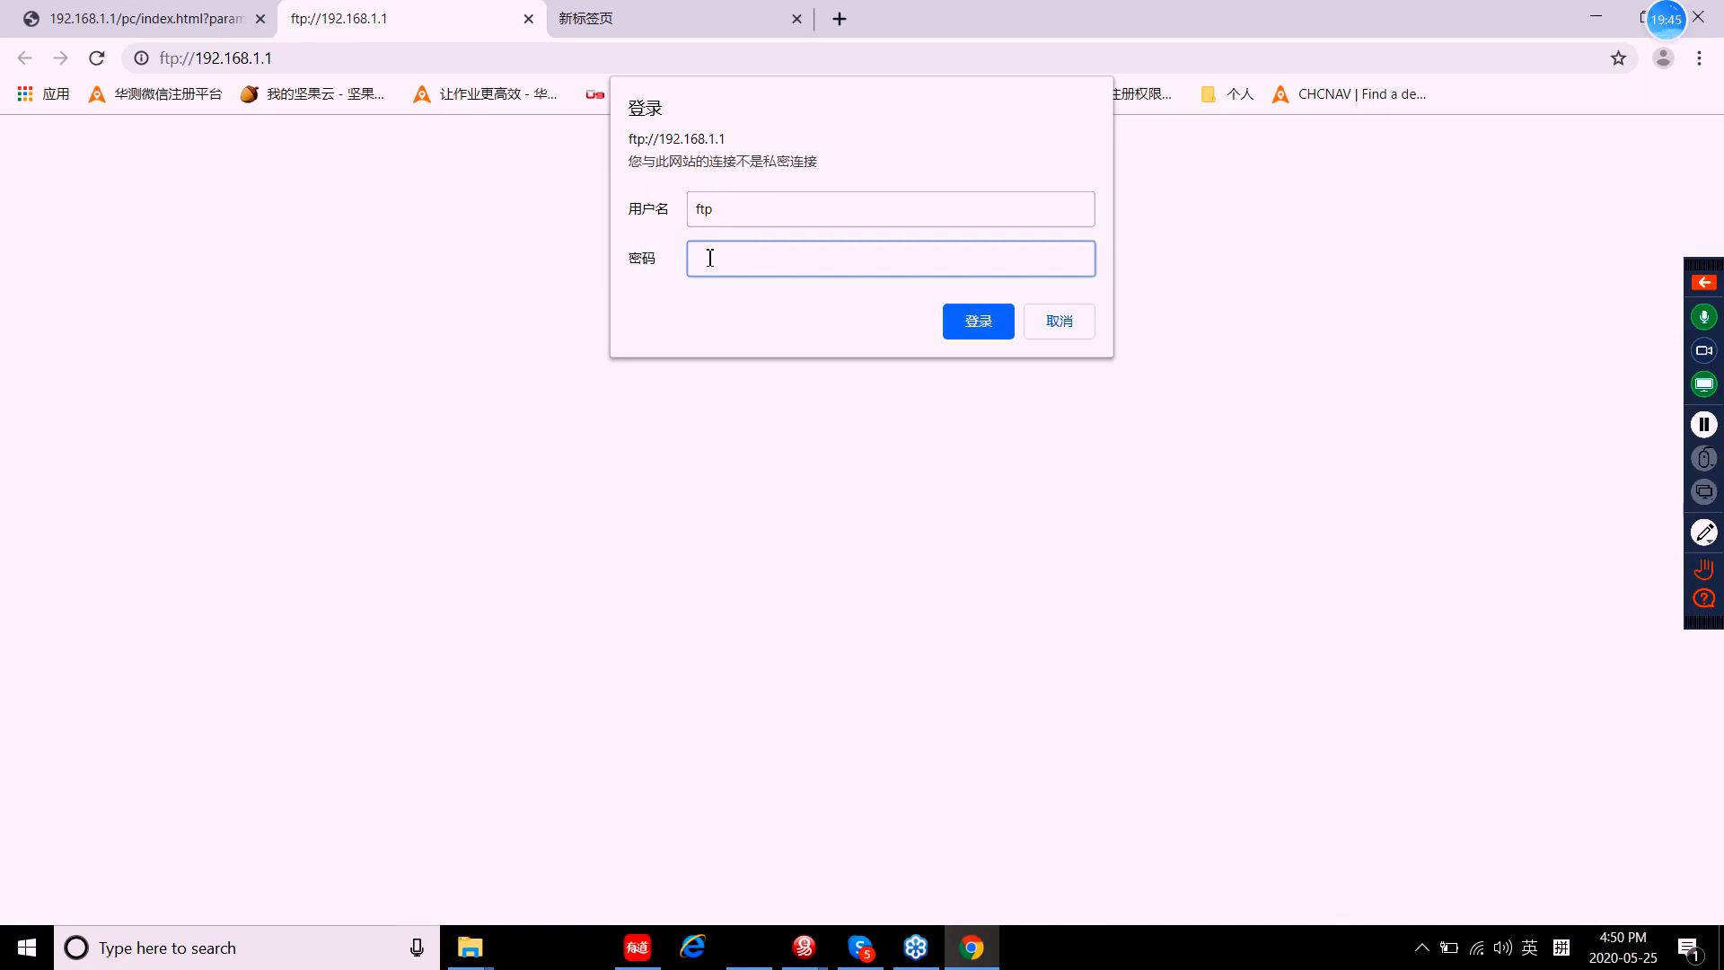
type("ftp")
left_click(979, 321)
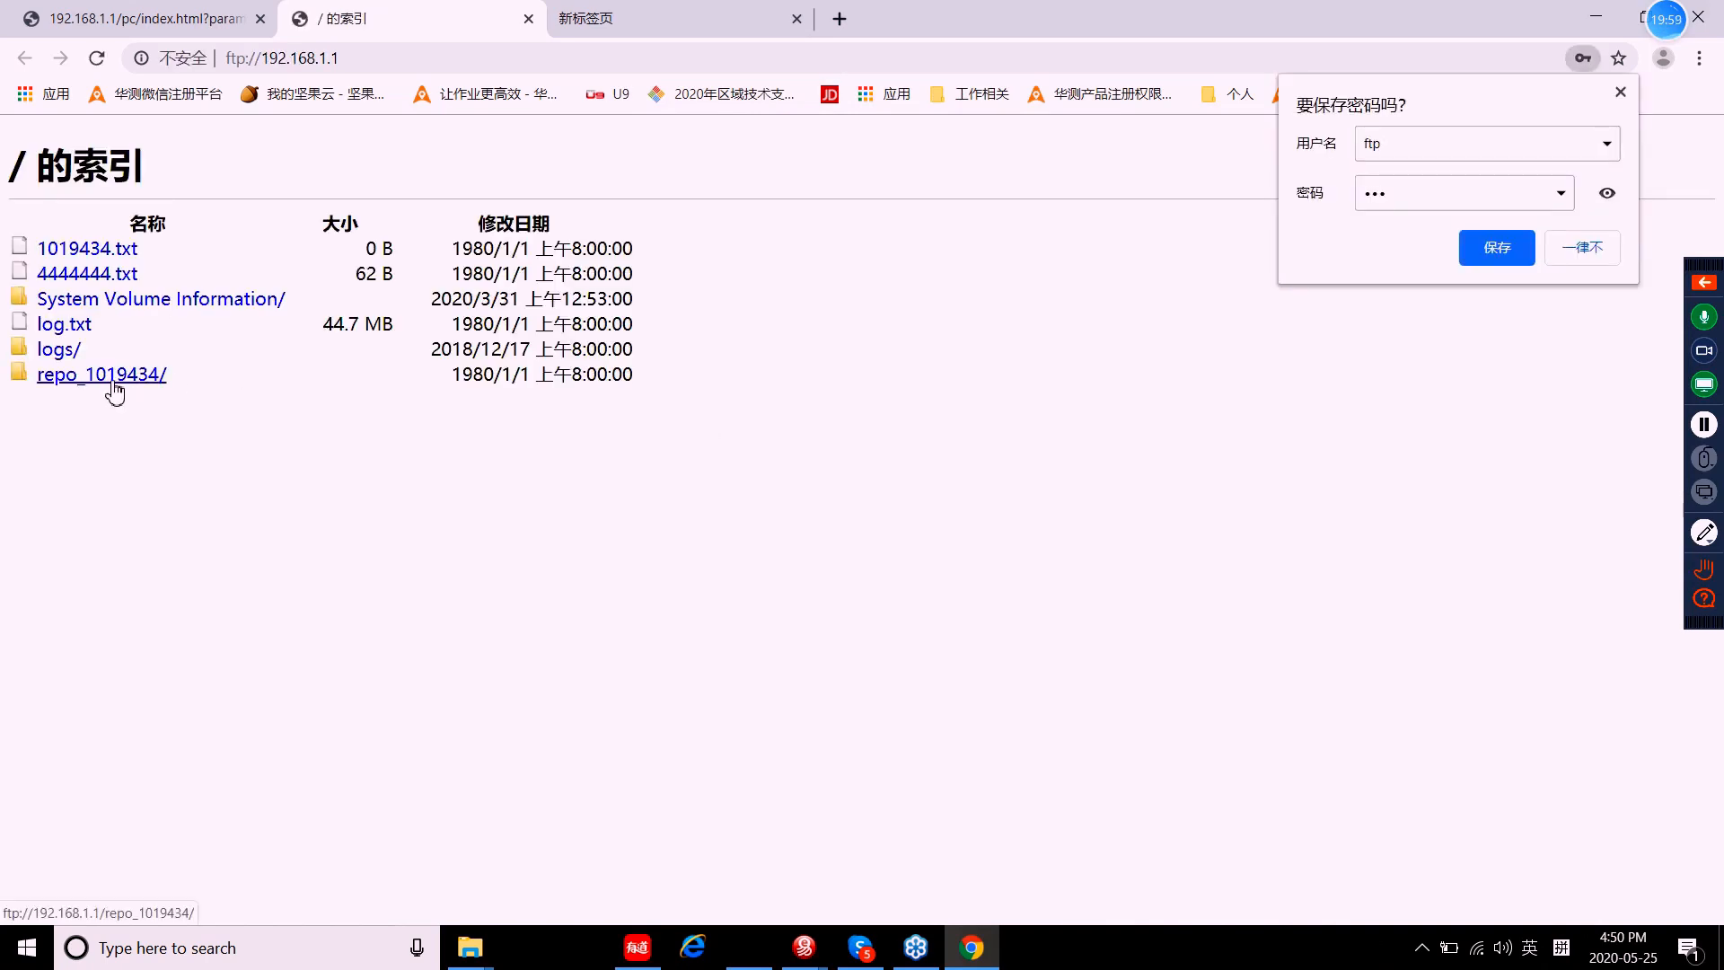
Step: Browse into repo_1019434 > record_1 > 20200525 > hcn to reach the recorded HCN file
left_click(66, 375)
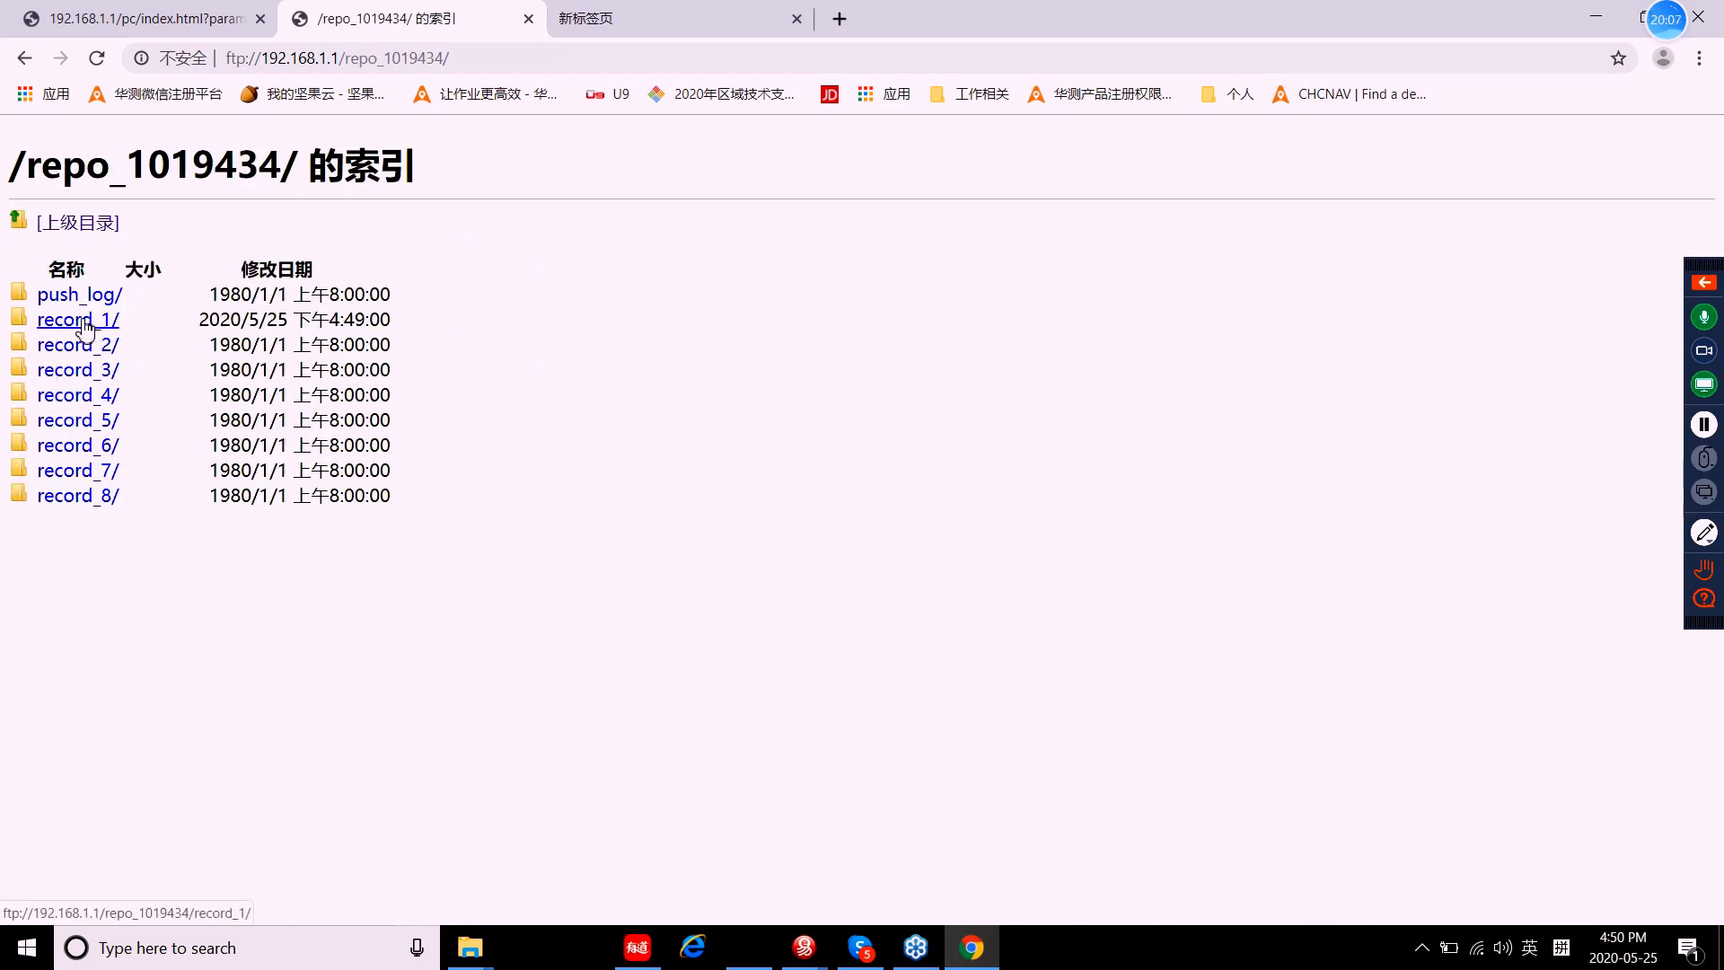
left_click(85, 329)
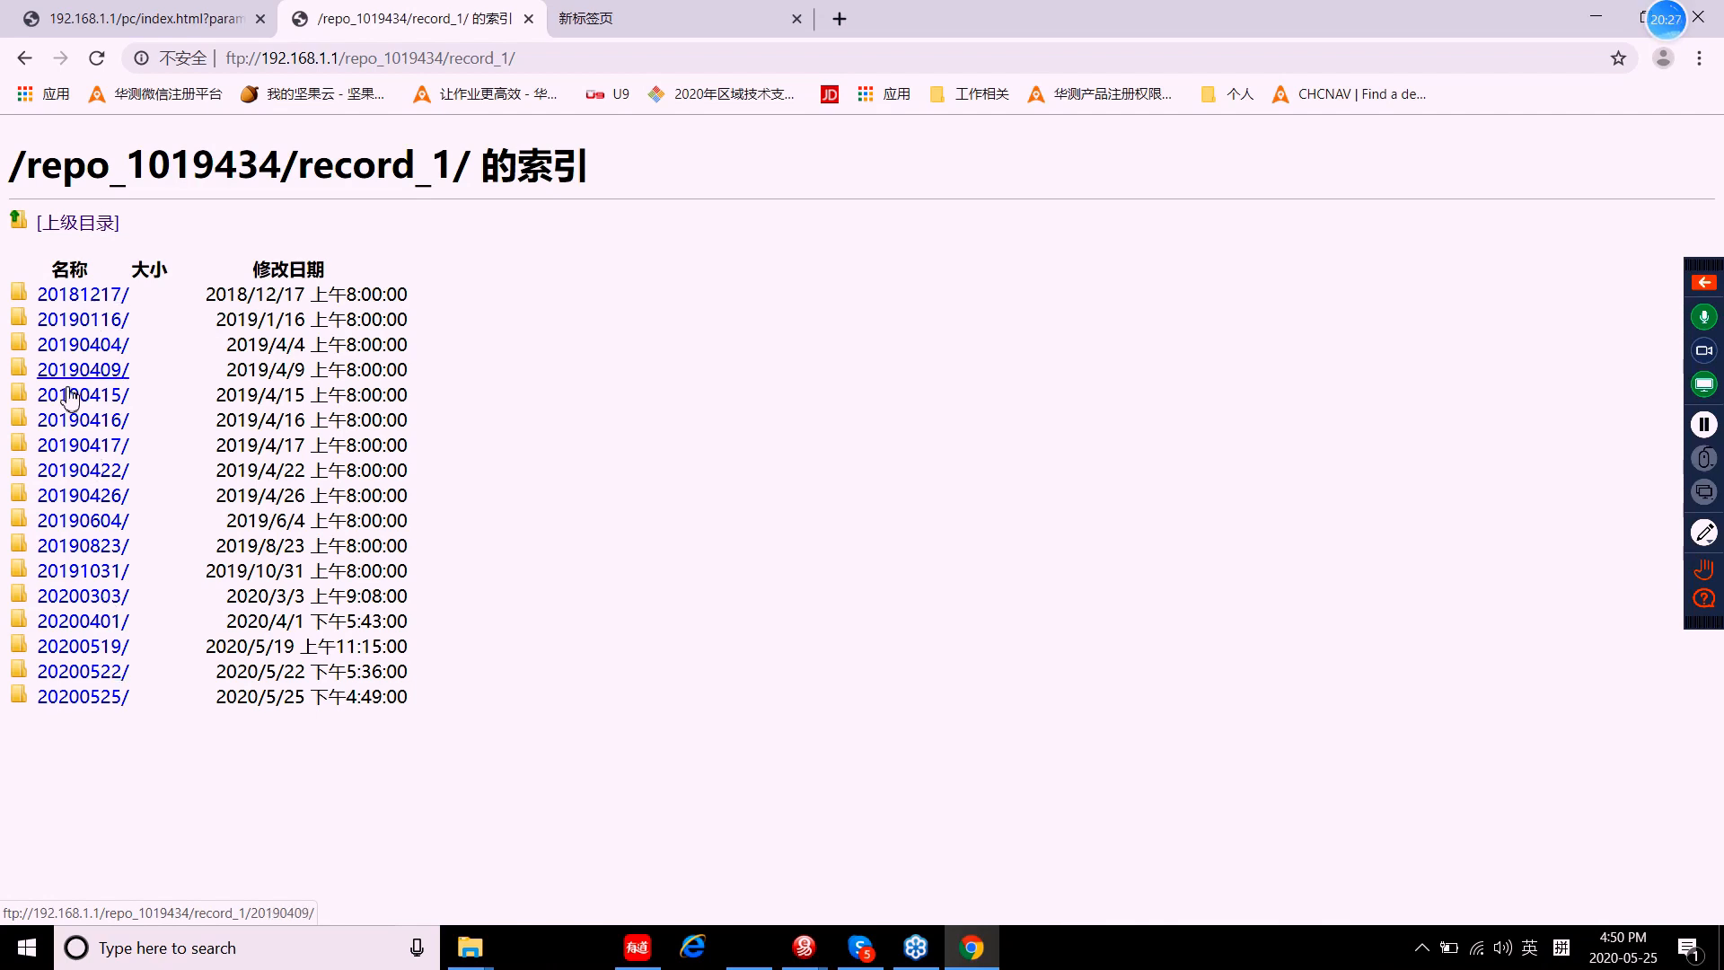
left_click(82, 706)
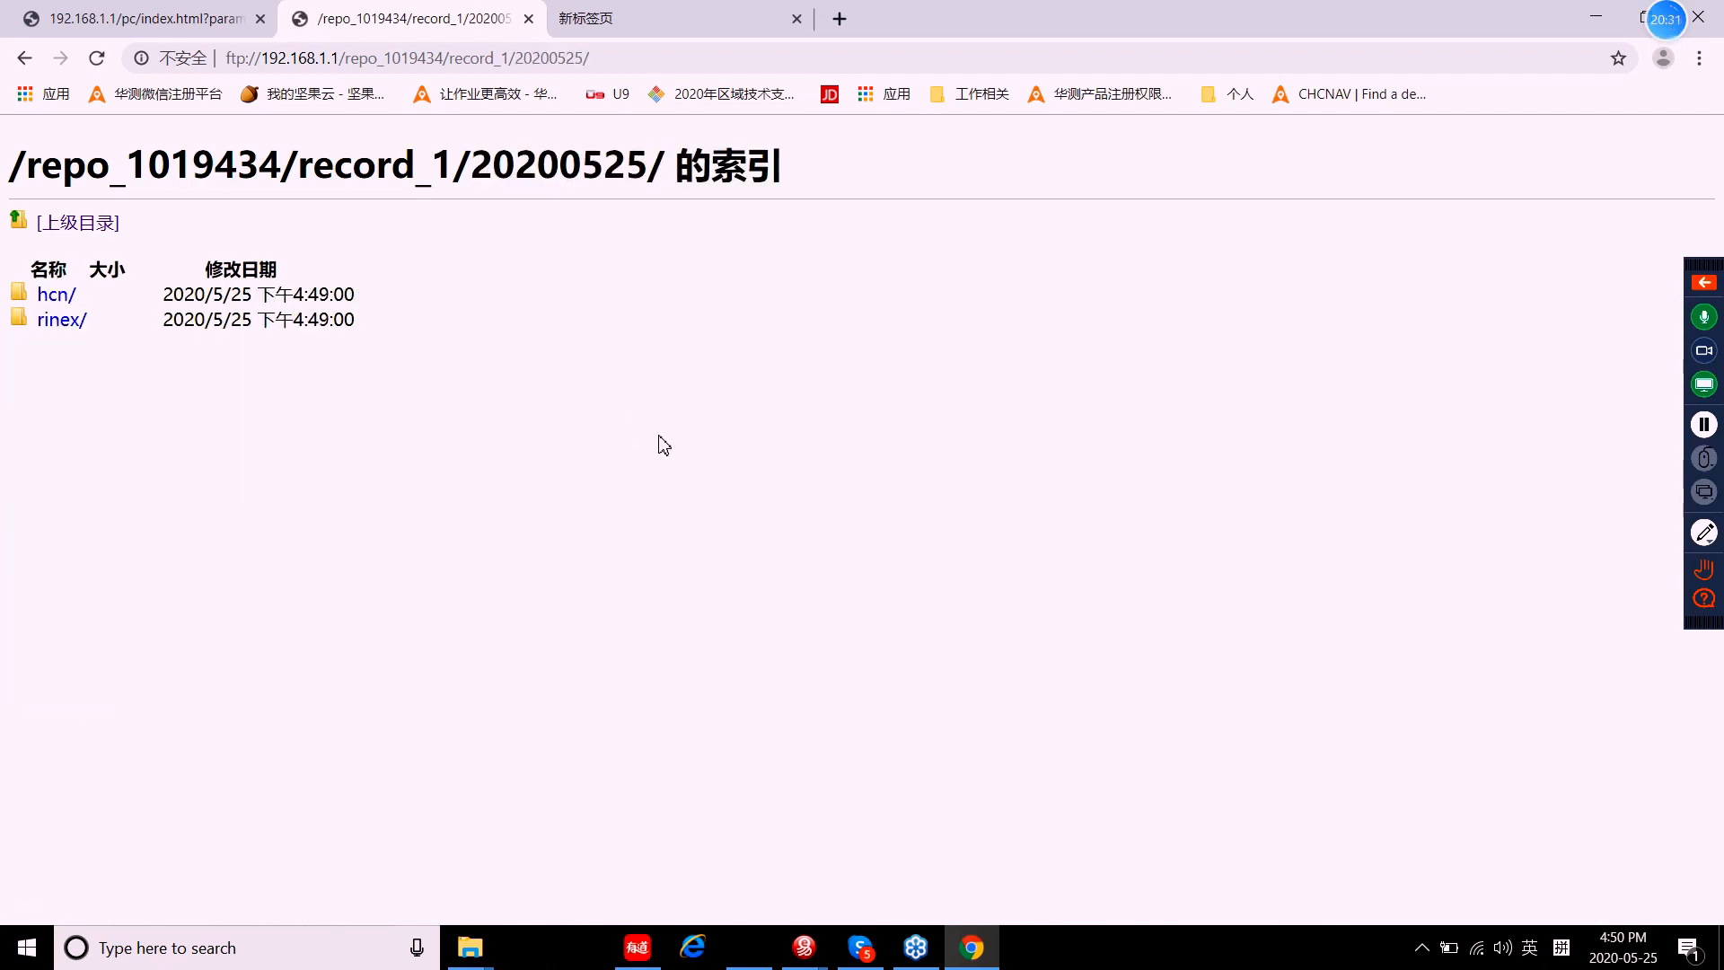
left_click(56, 304)
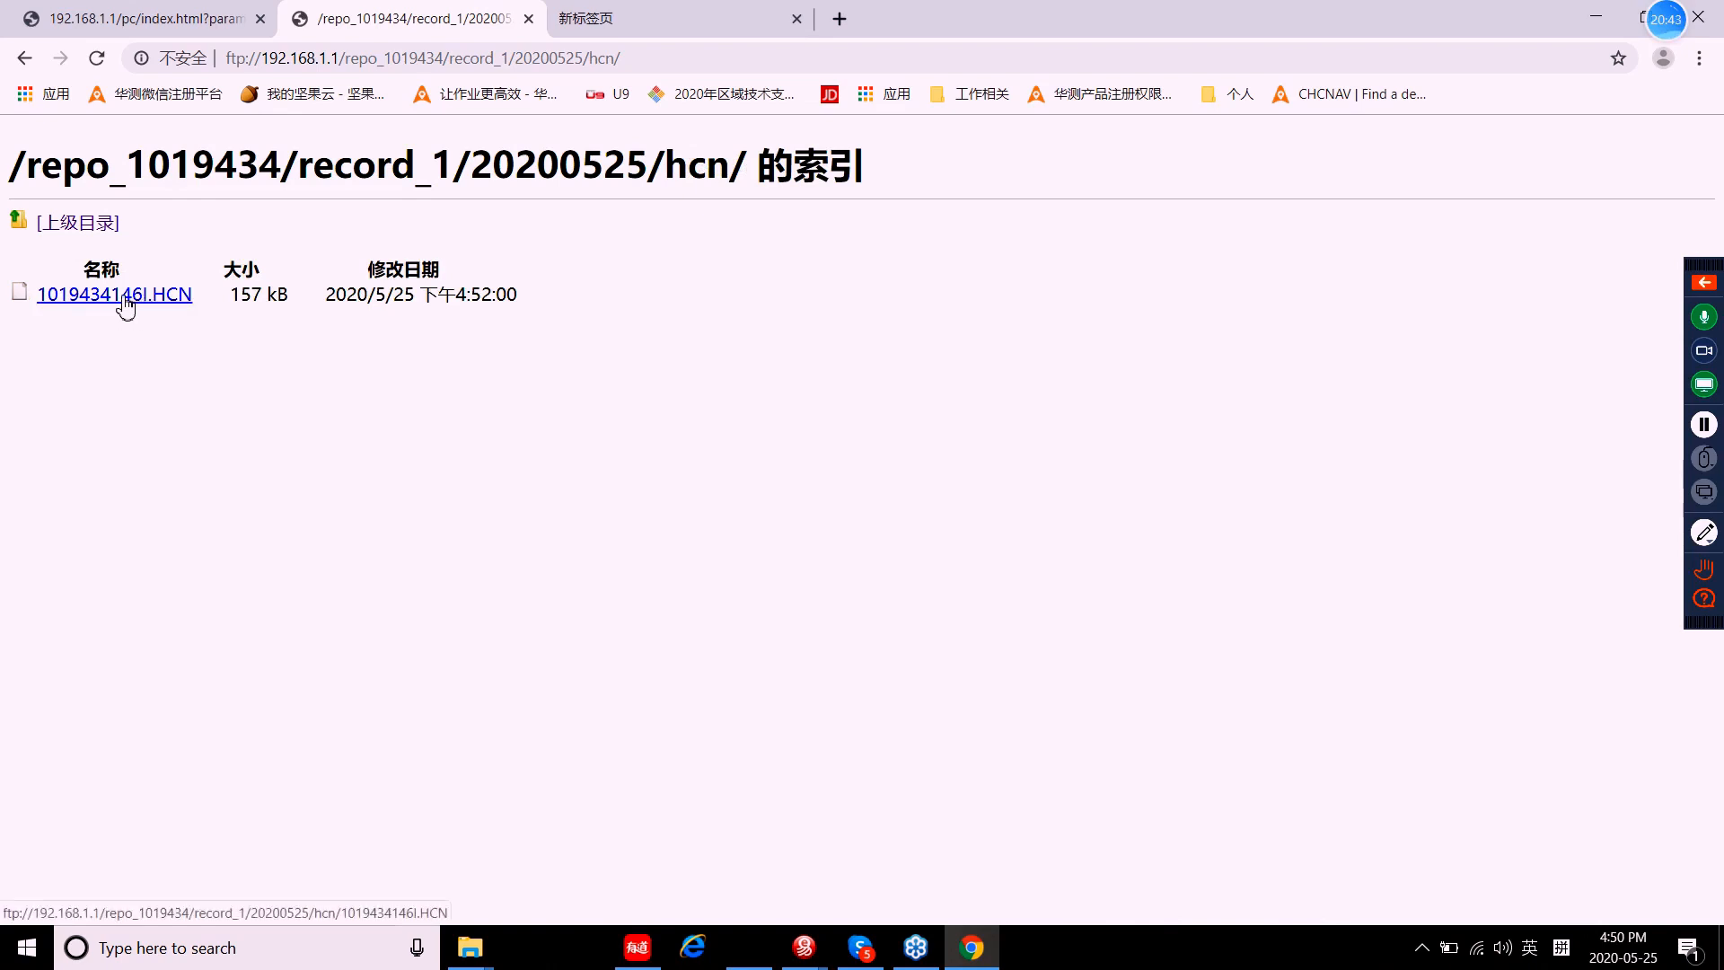
Step: Start downloading the 157 kB HCN file, cancel the save, and dismiss the search box
left_click(164, 305)
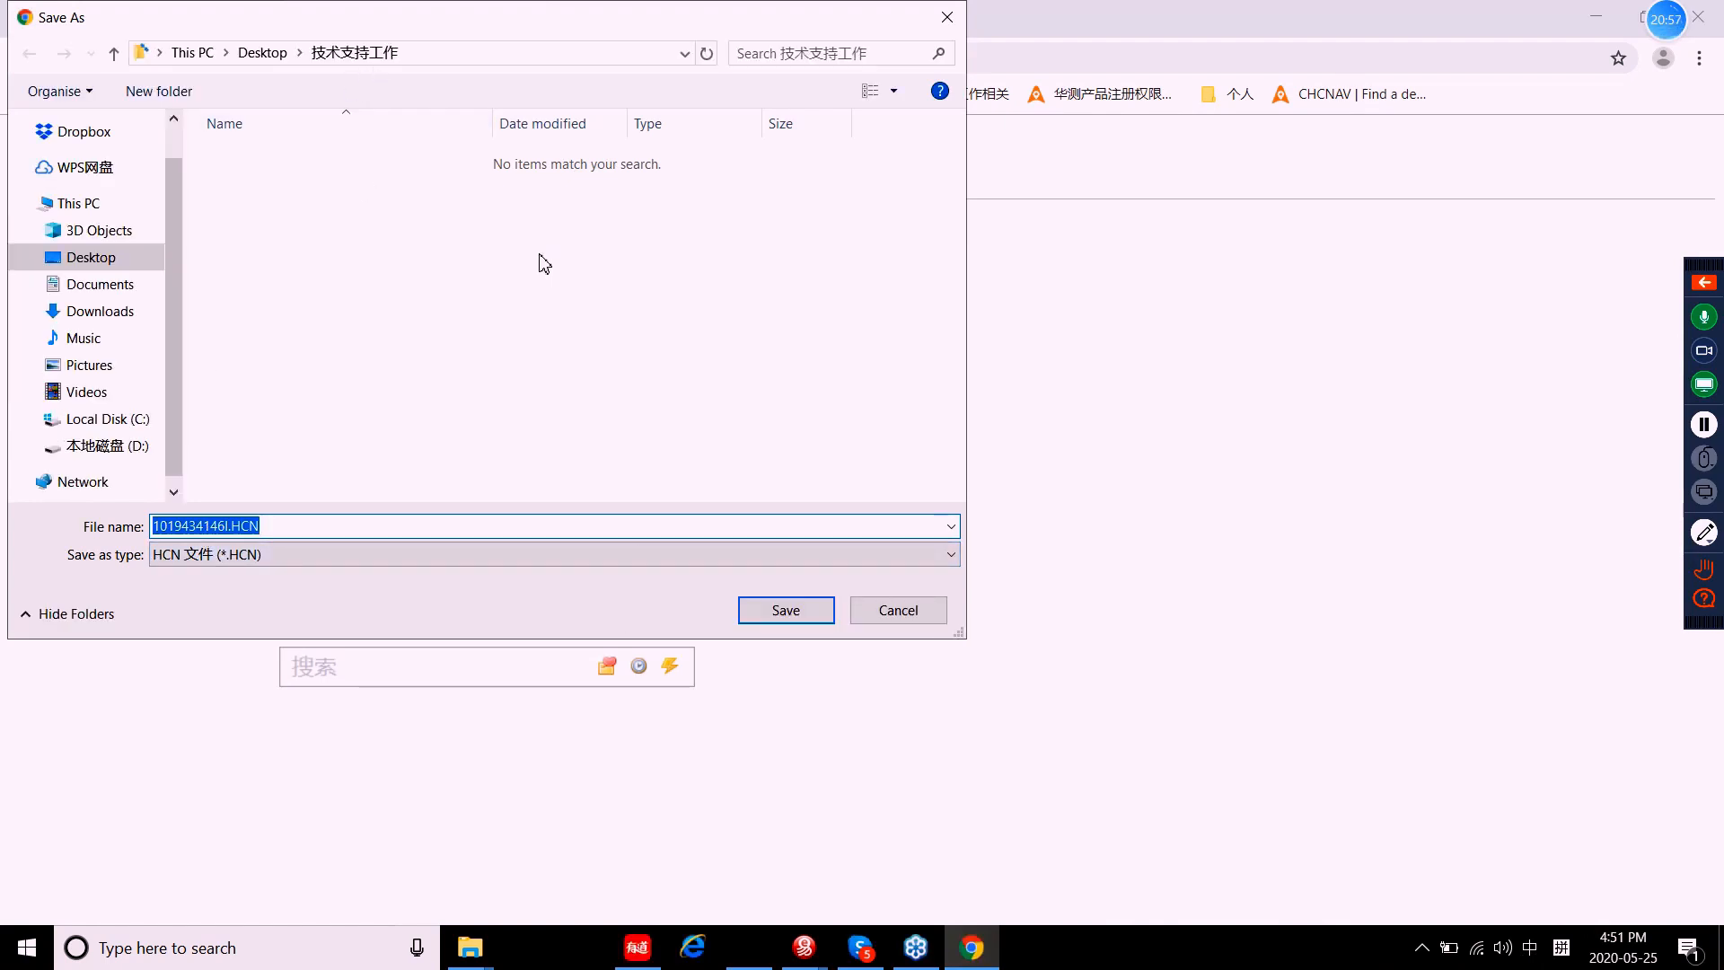
left_click(898, 616)
left_click(86, 223)
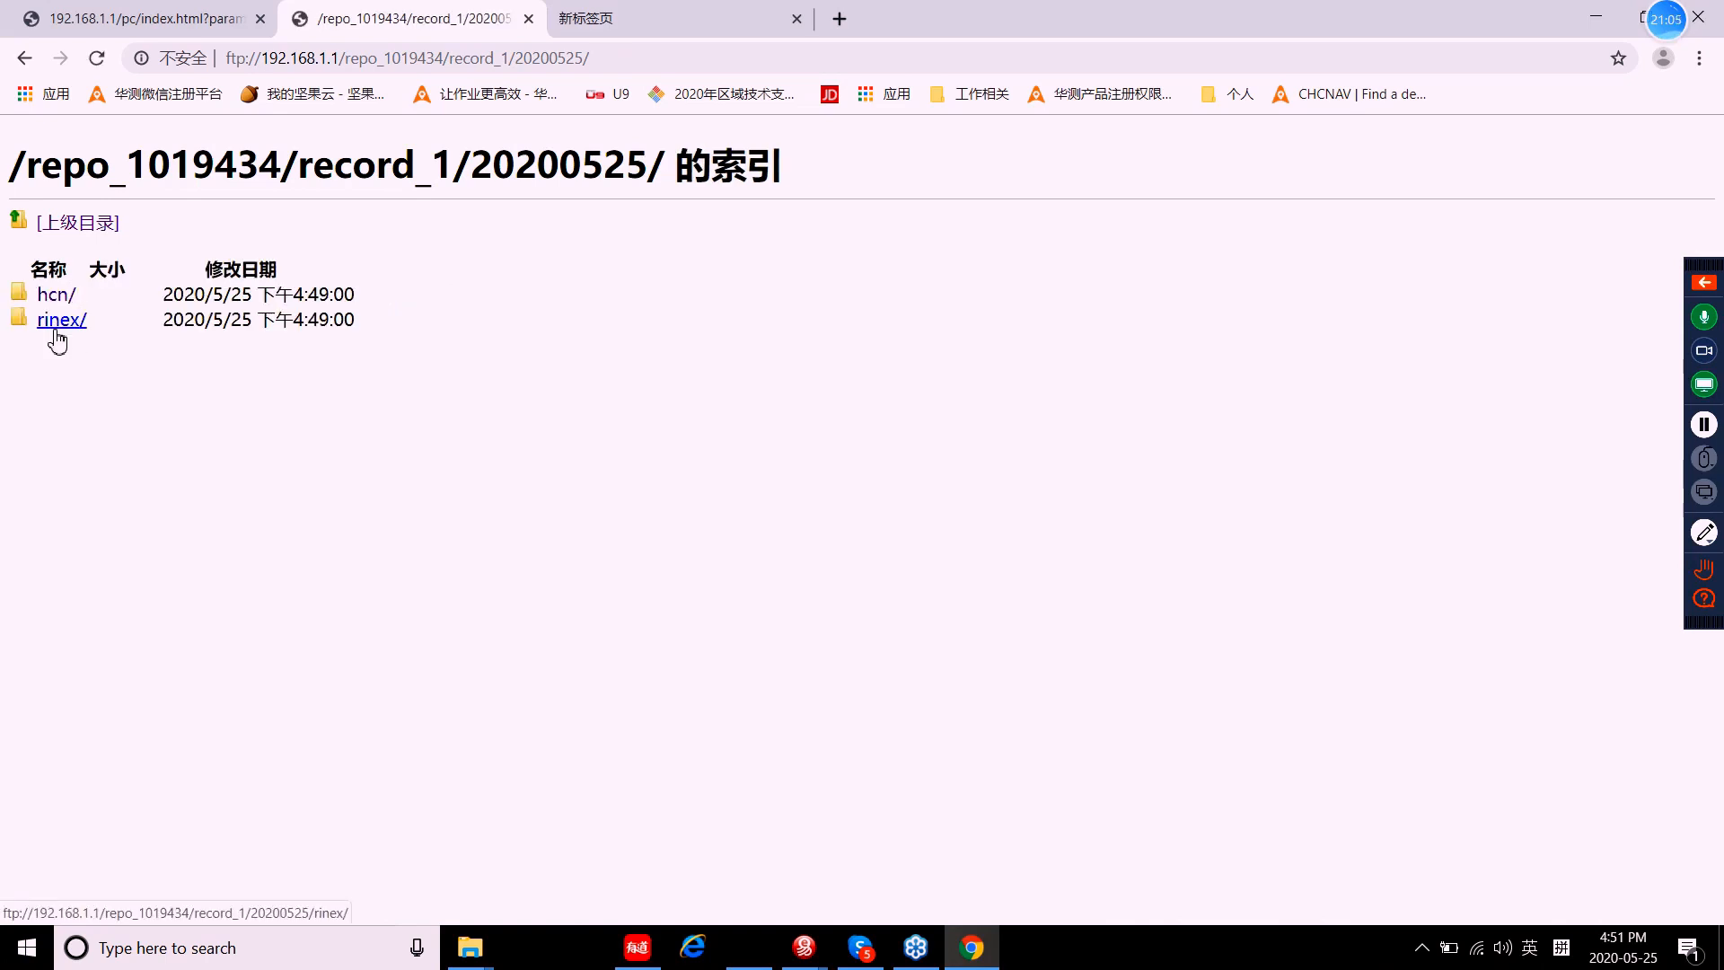
Step: List the six RINEX files in the rinex folder, then return to the CHCNAV WebUI tab
left_click(60, 331)
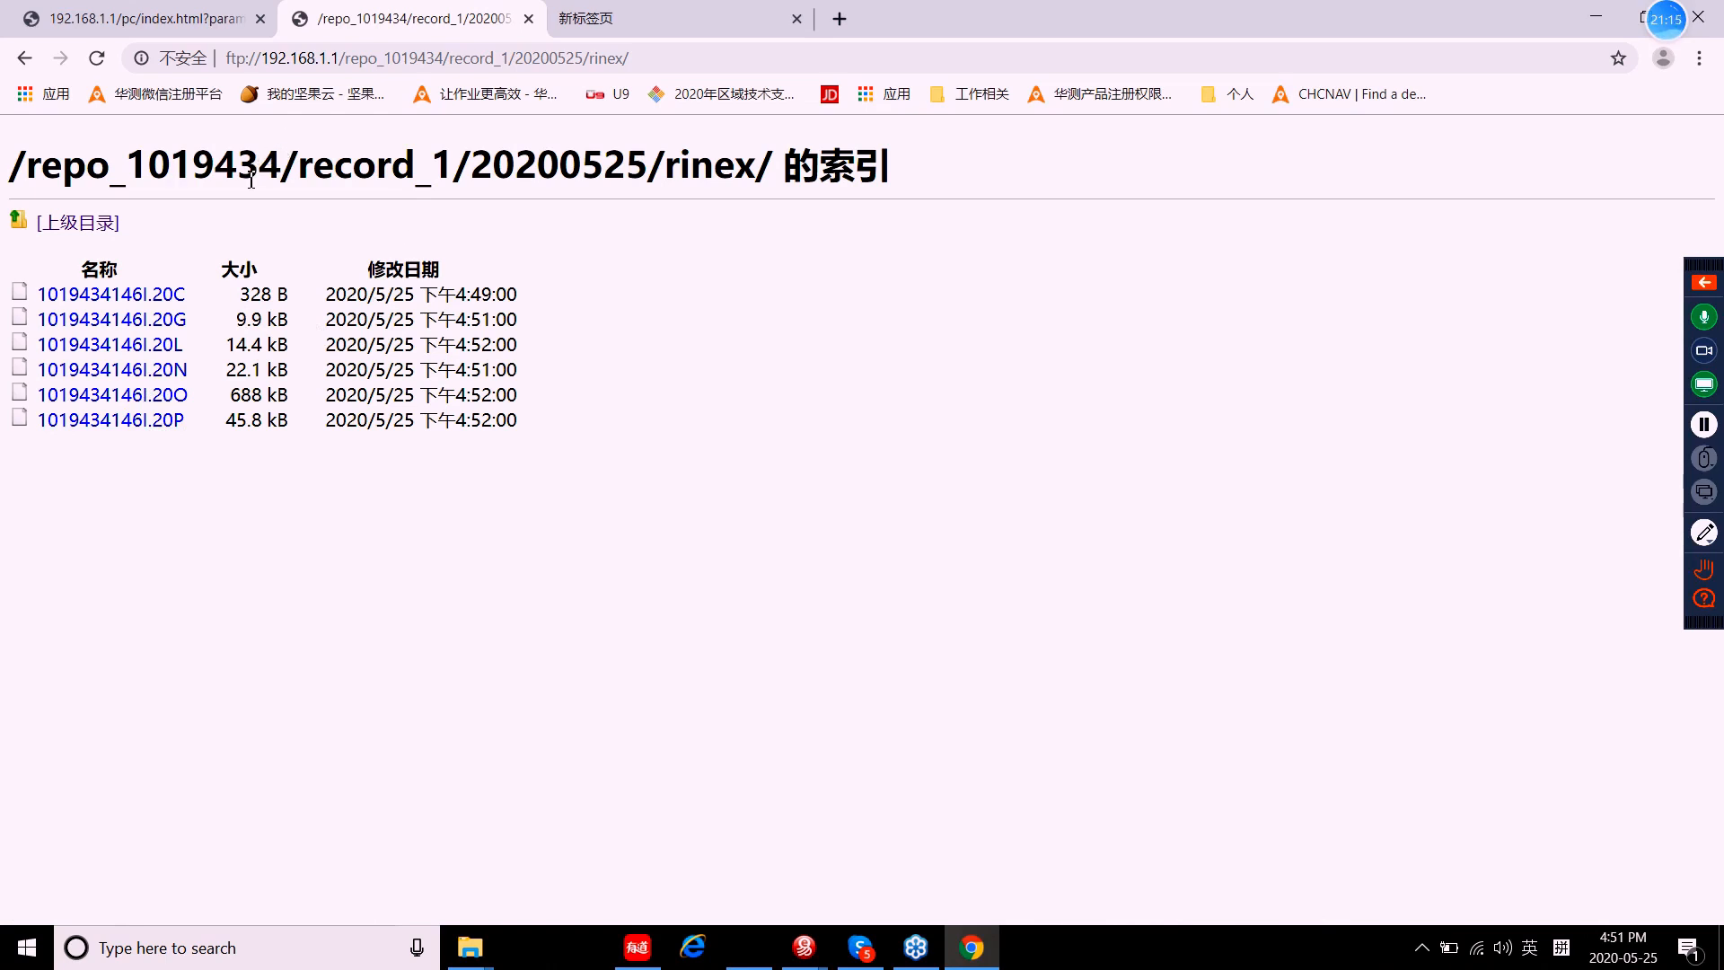
left_click(153, 27)
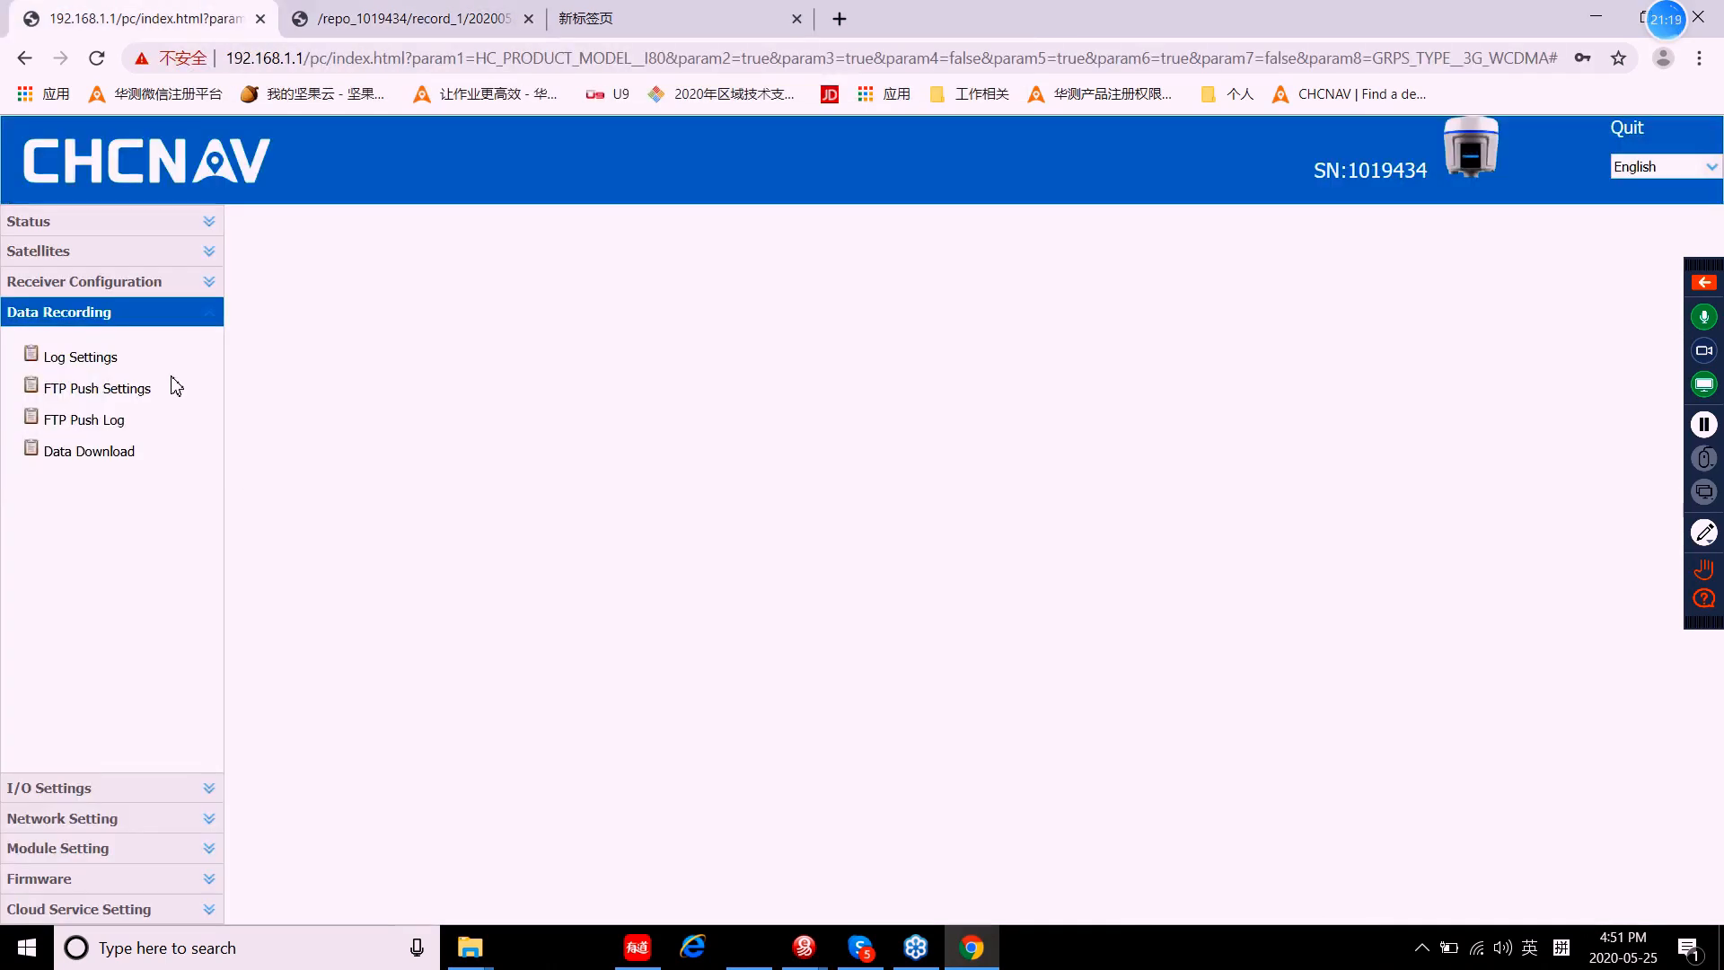
Step: Check the three FTP push servers at 192.168.3.72, then expand I/O Settings in the sidebar
double_click(110, 393)
left_click(105, 424)
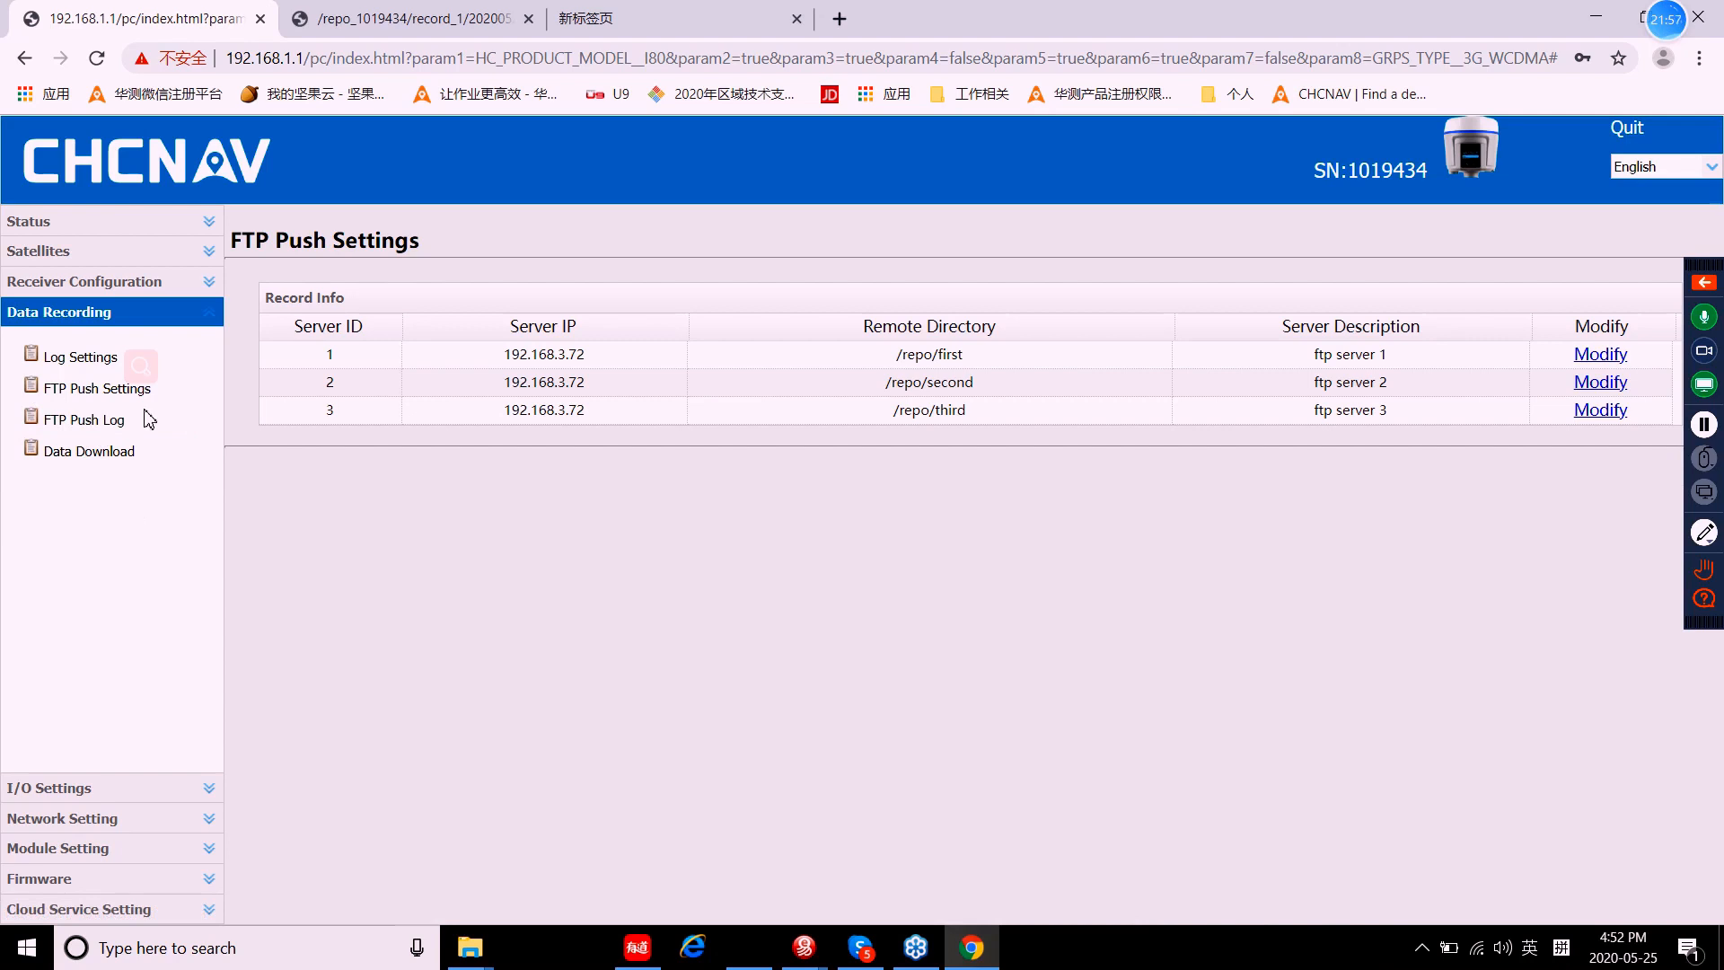
left_click(134, 314)
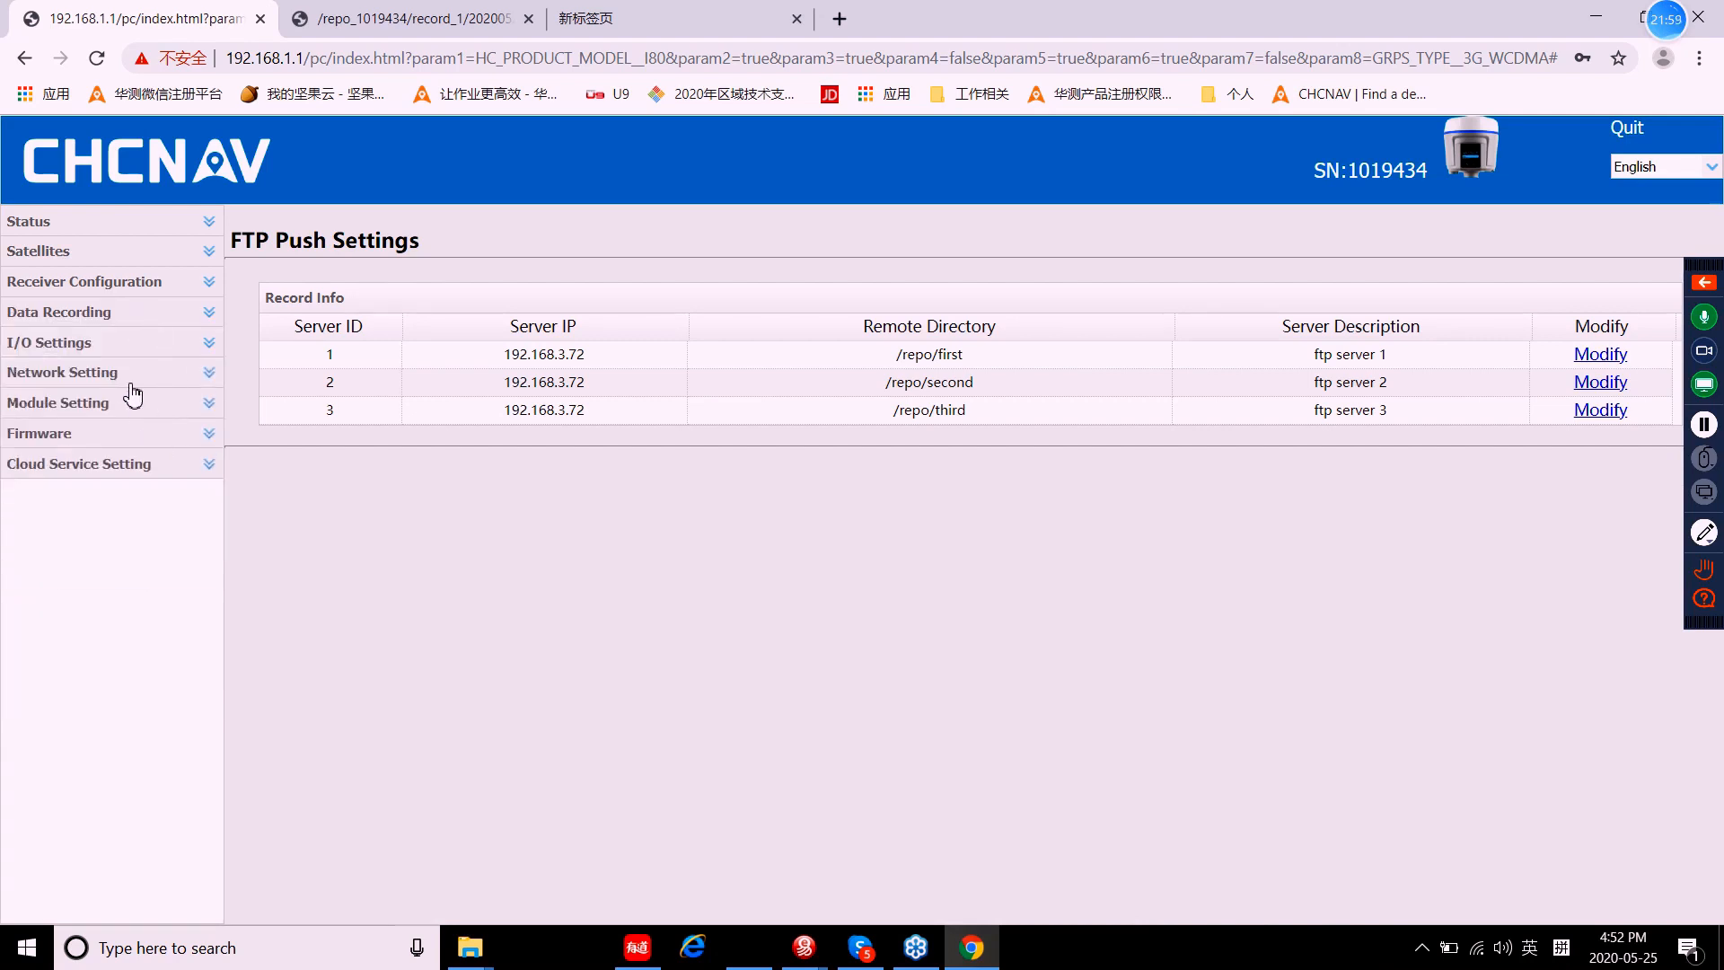
left_click(61, 352)
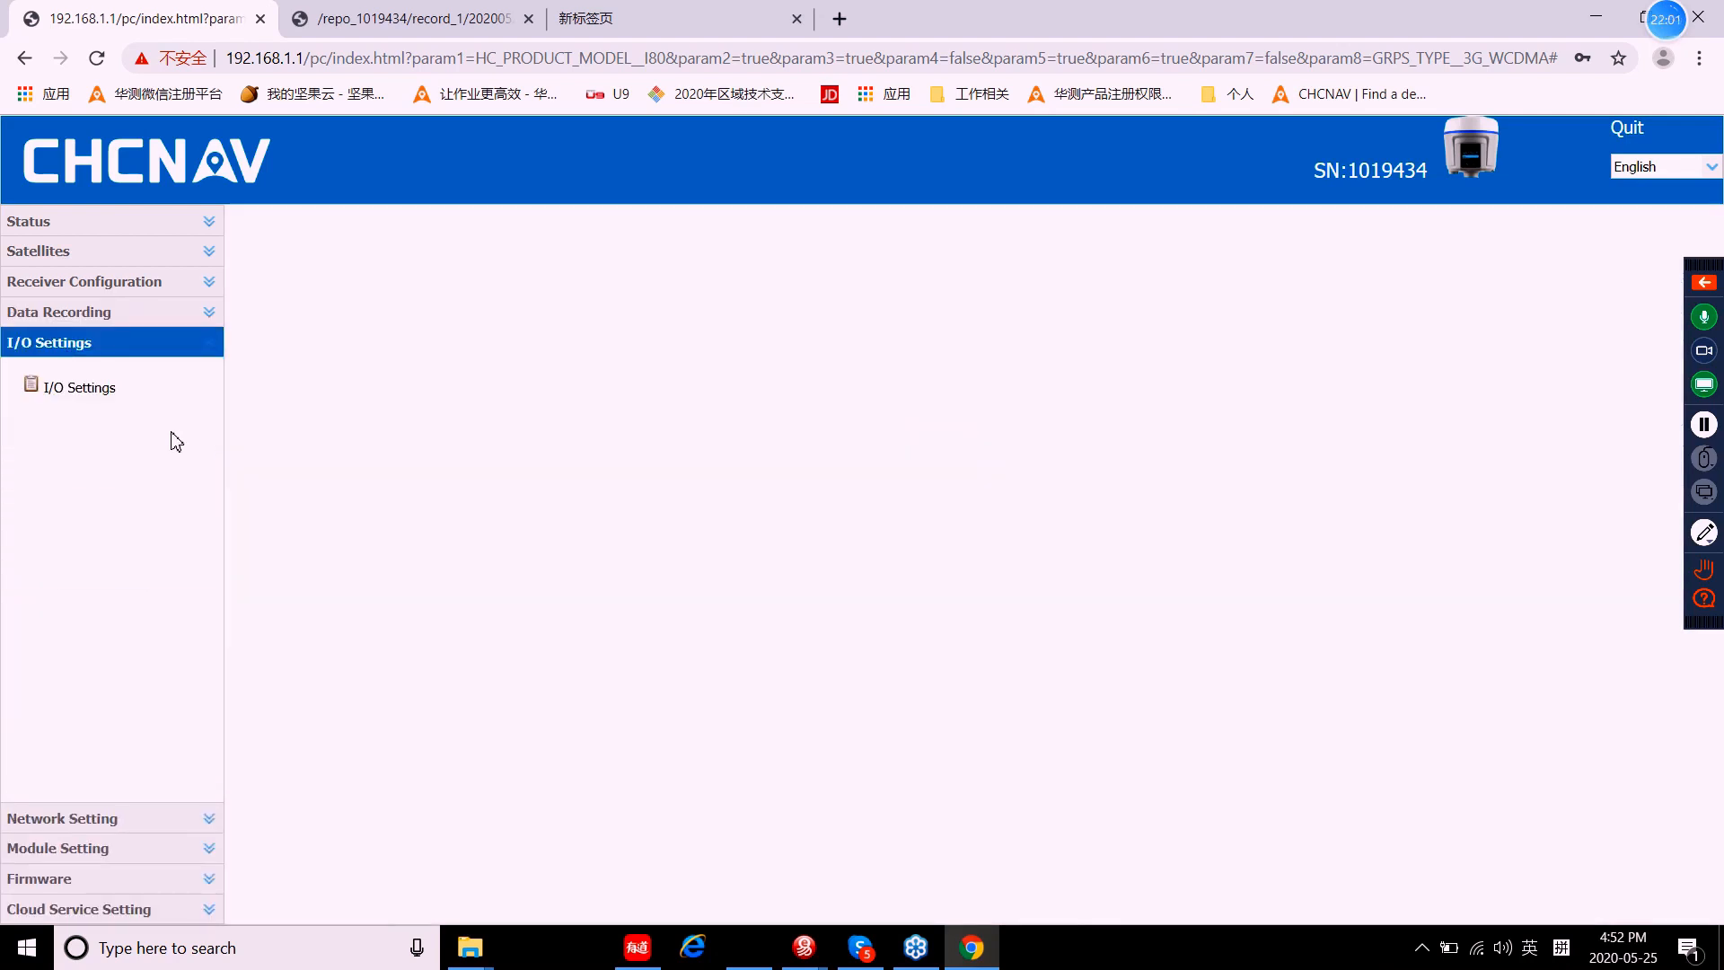
Step: List the I/O connections and bring up Serial Port Setup from the Serial Port row
left_click(79, 395)
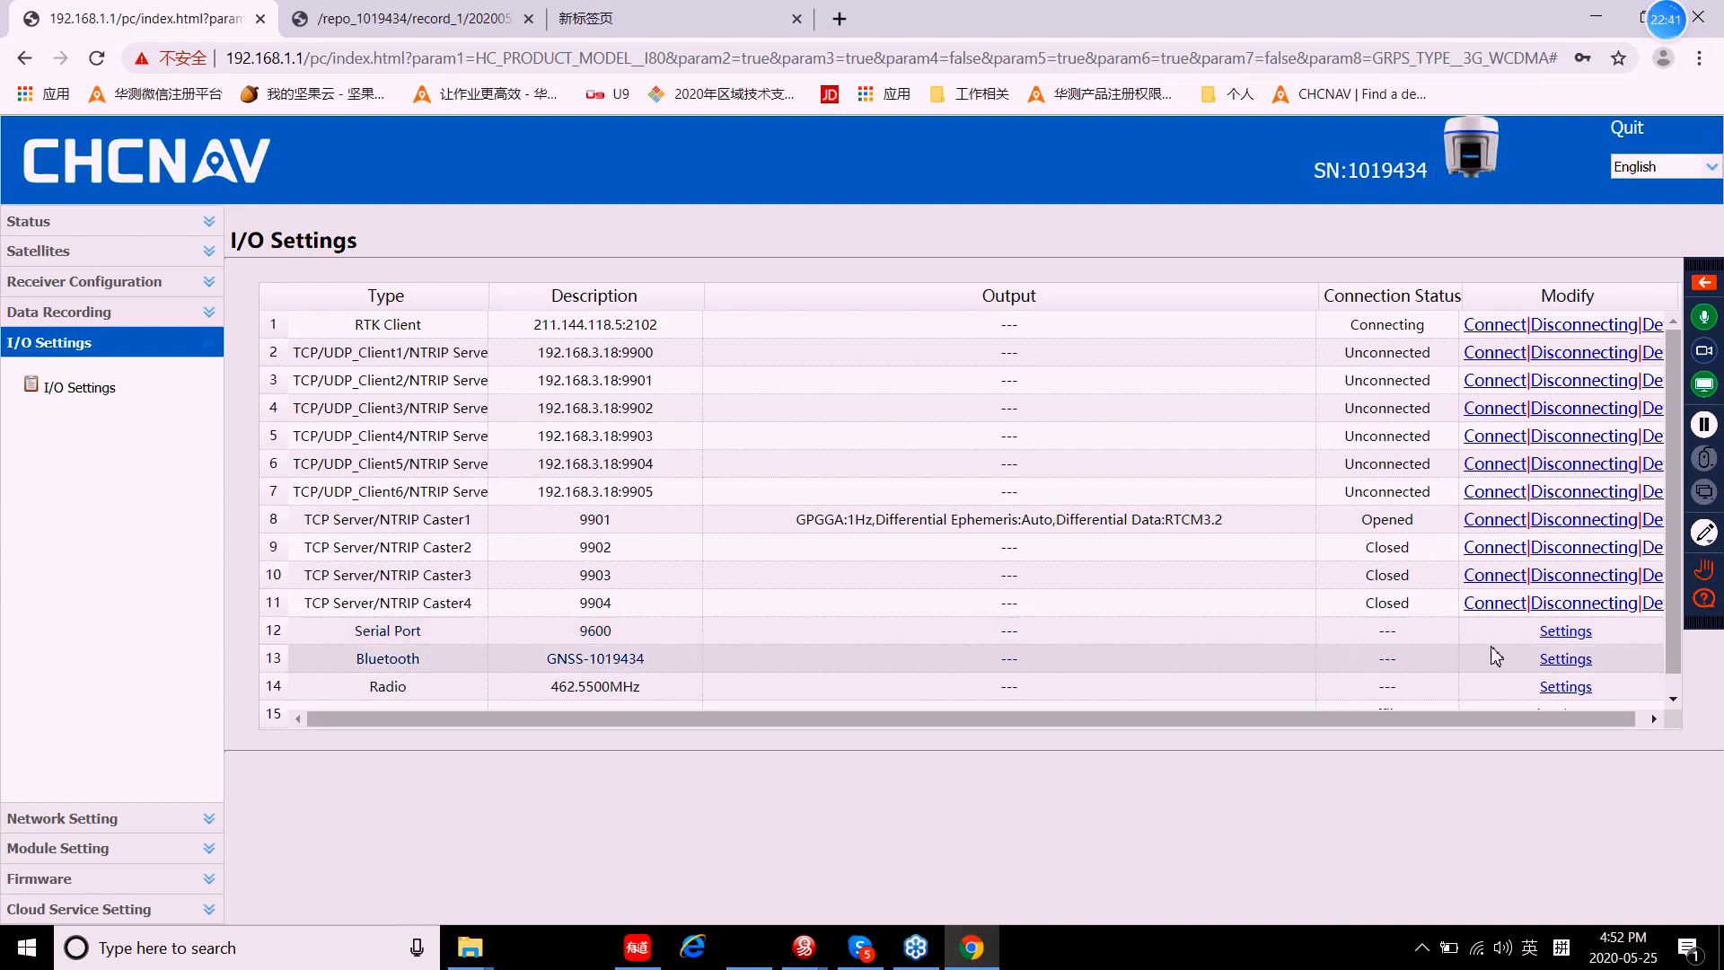
left_click(1563, 633)
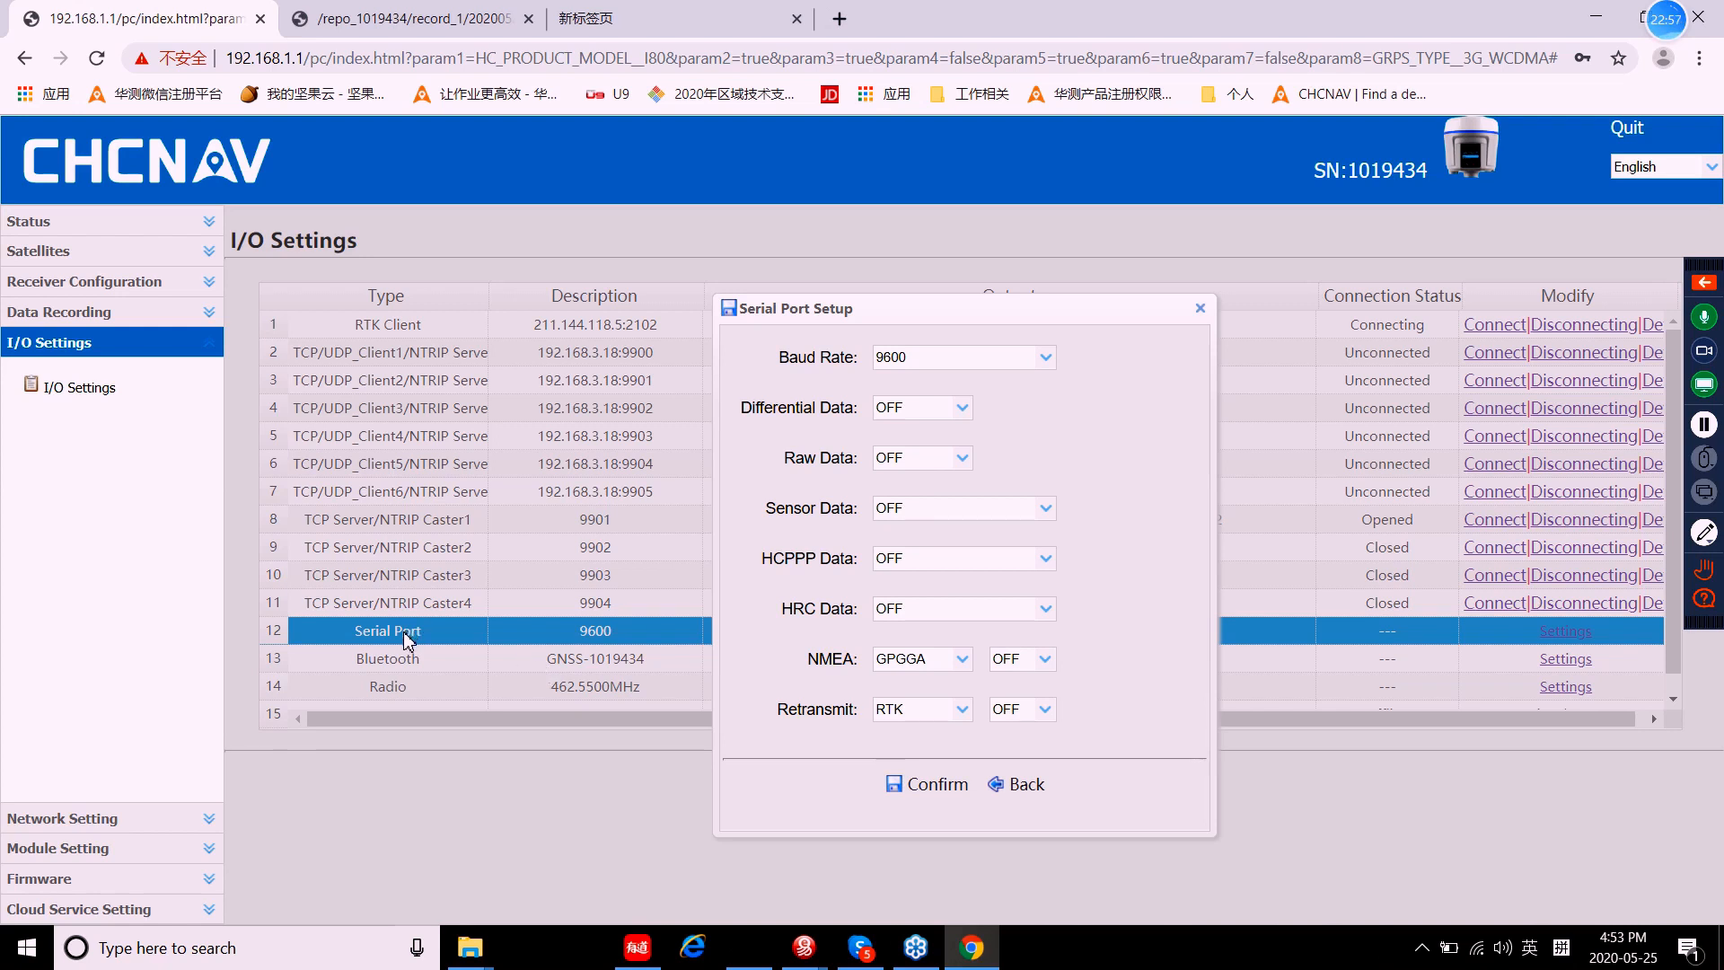
Step: Set the serial port to 115200 baud with GPGGA NMEA output at 1Hz and confirm
left_click(1045, 358)
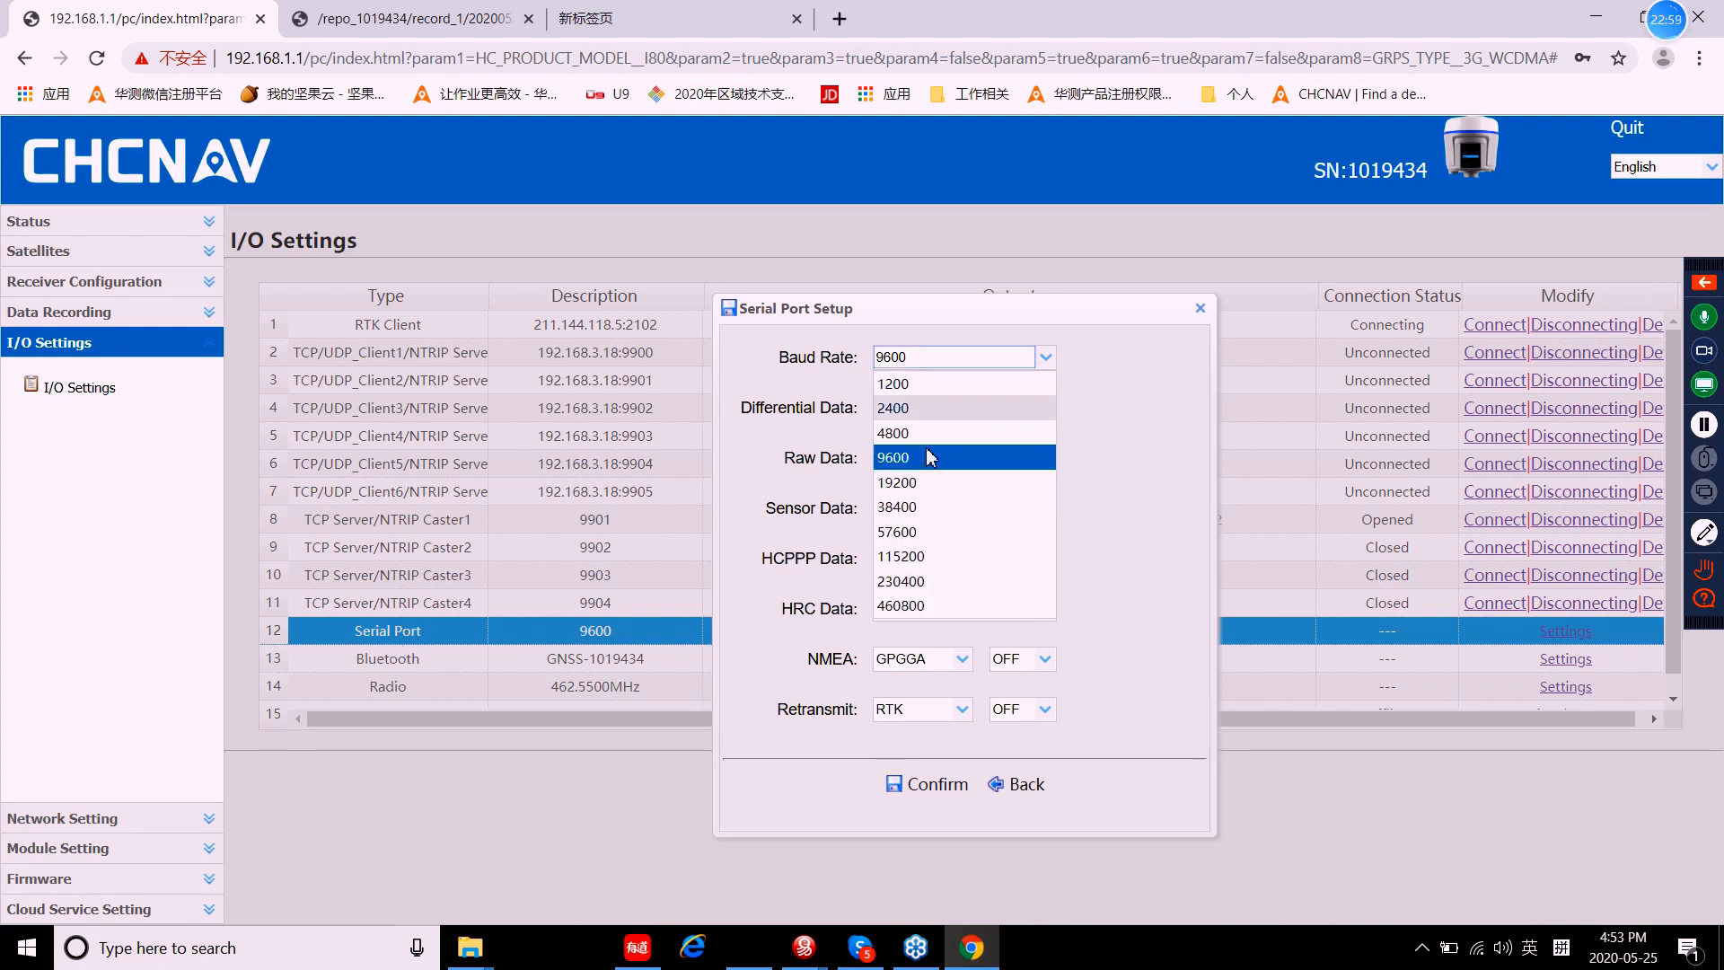
left_click(908, 557)
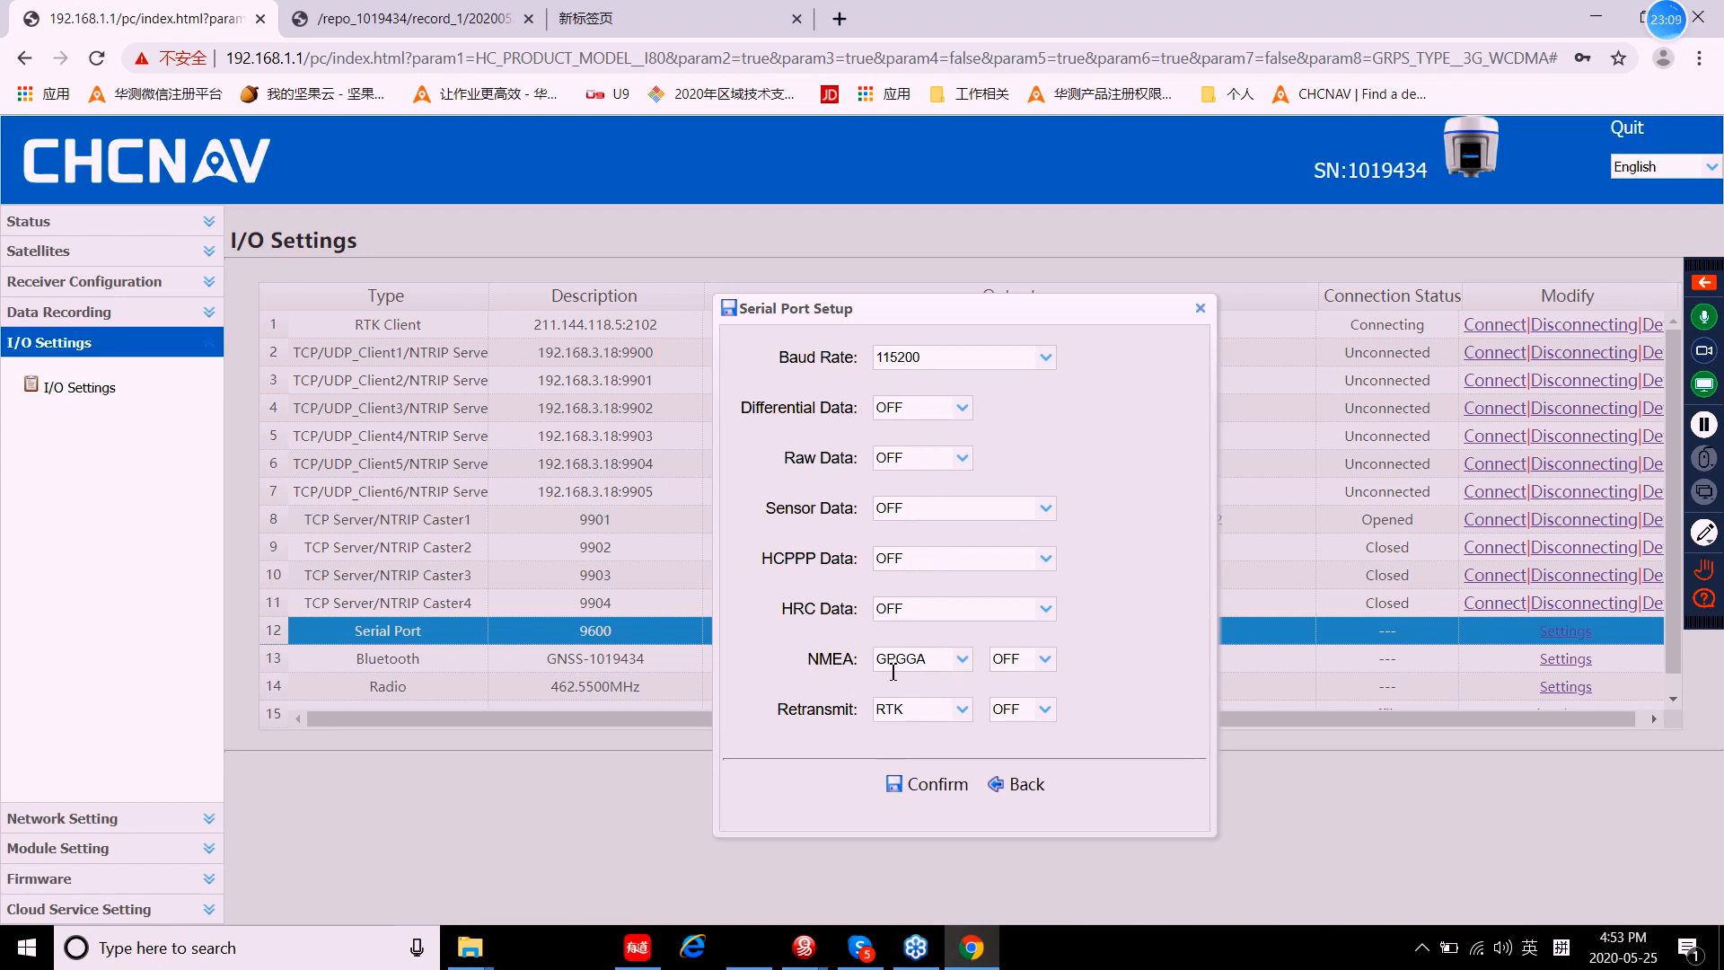
left_click(1039, 663)
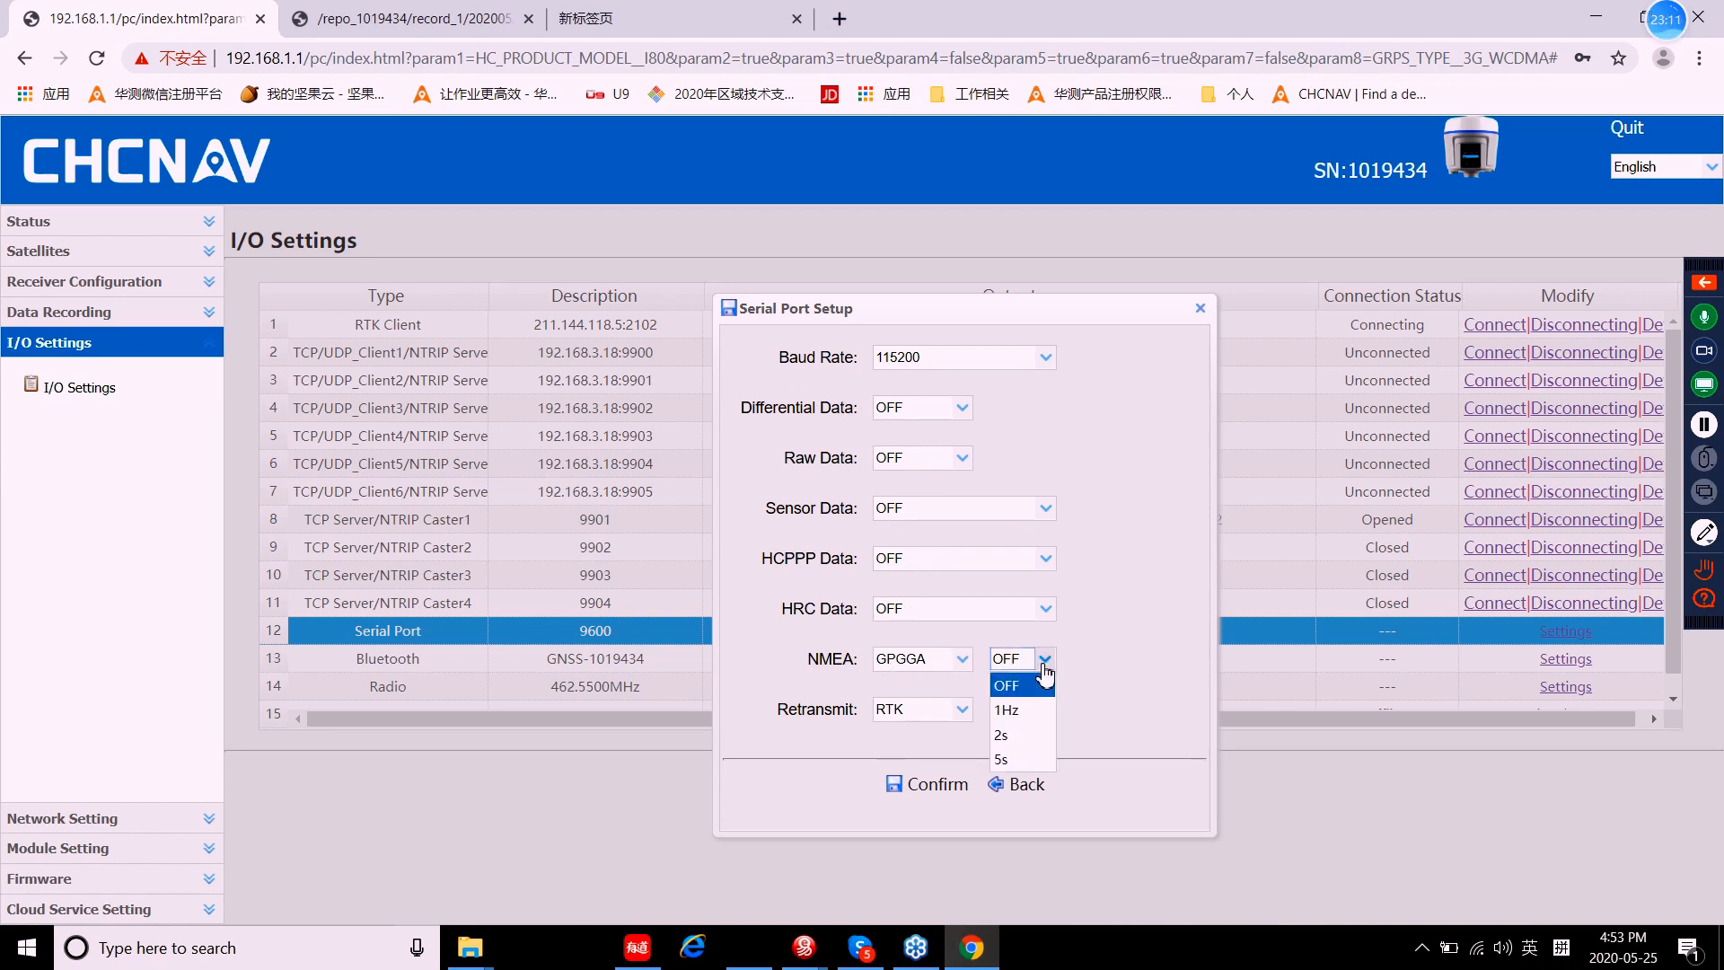
left_click(1019, 711)
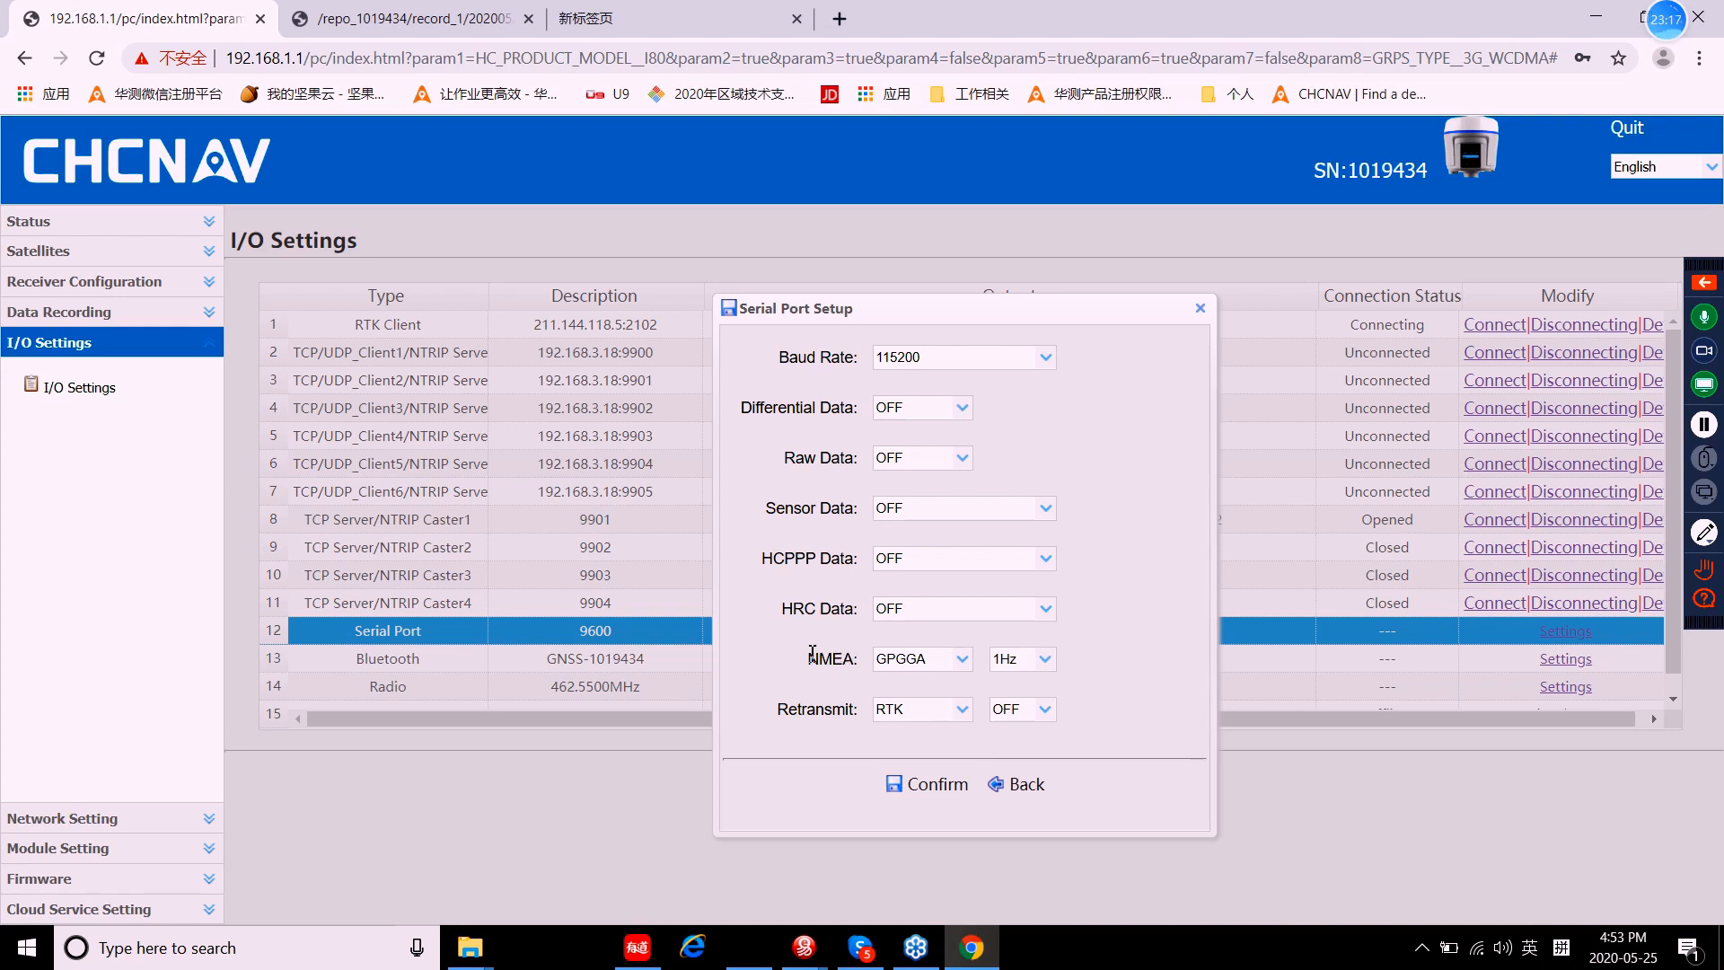
left_click(925, 793)
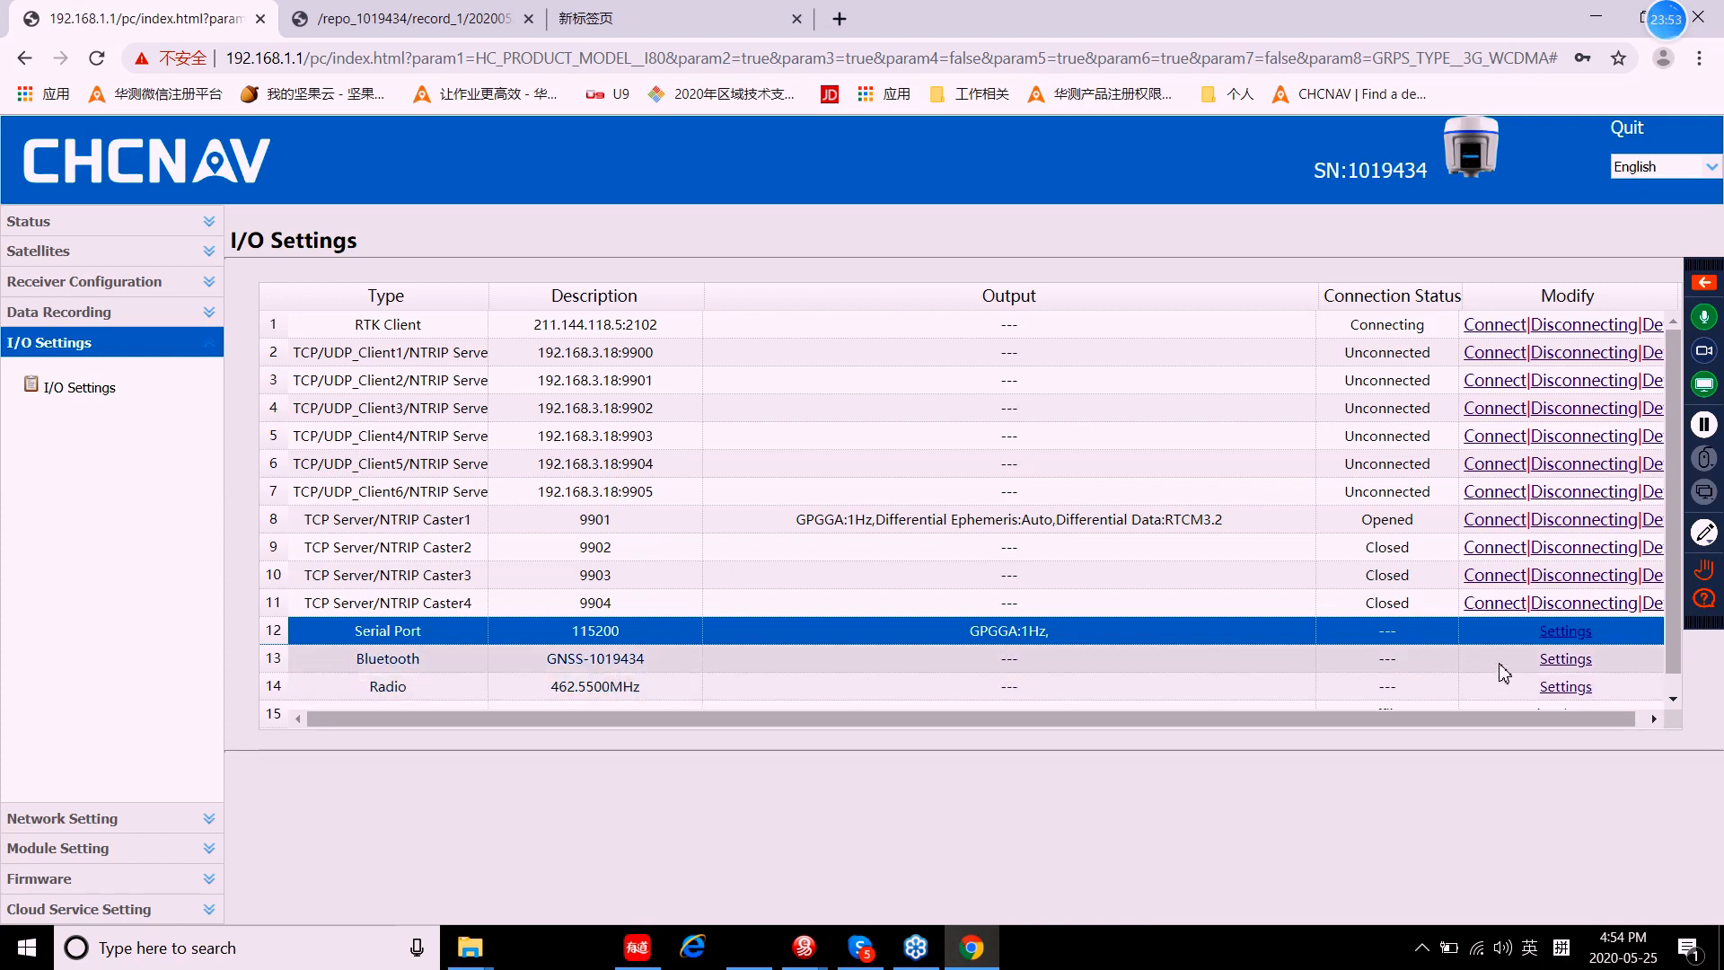
Step: Set Bluetooth GPGGA output to 1Hz, then show Network Info under Network Setting
left_click(1565, 663)
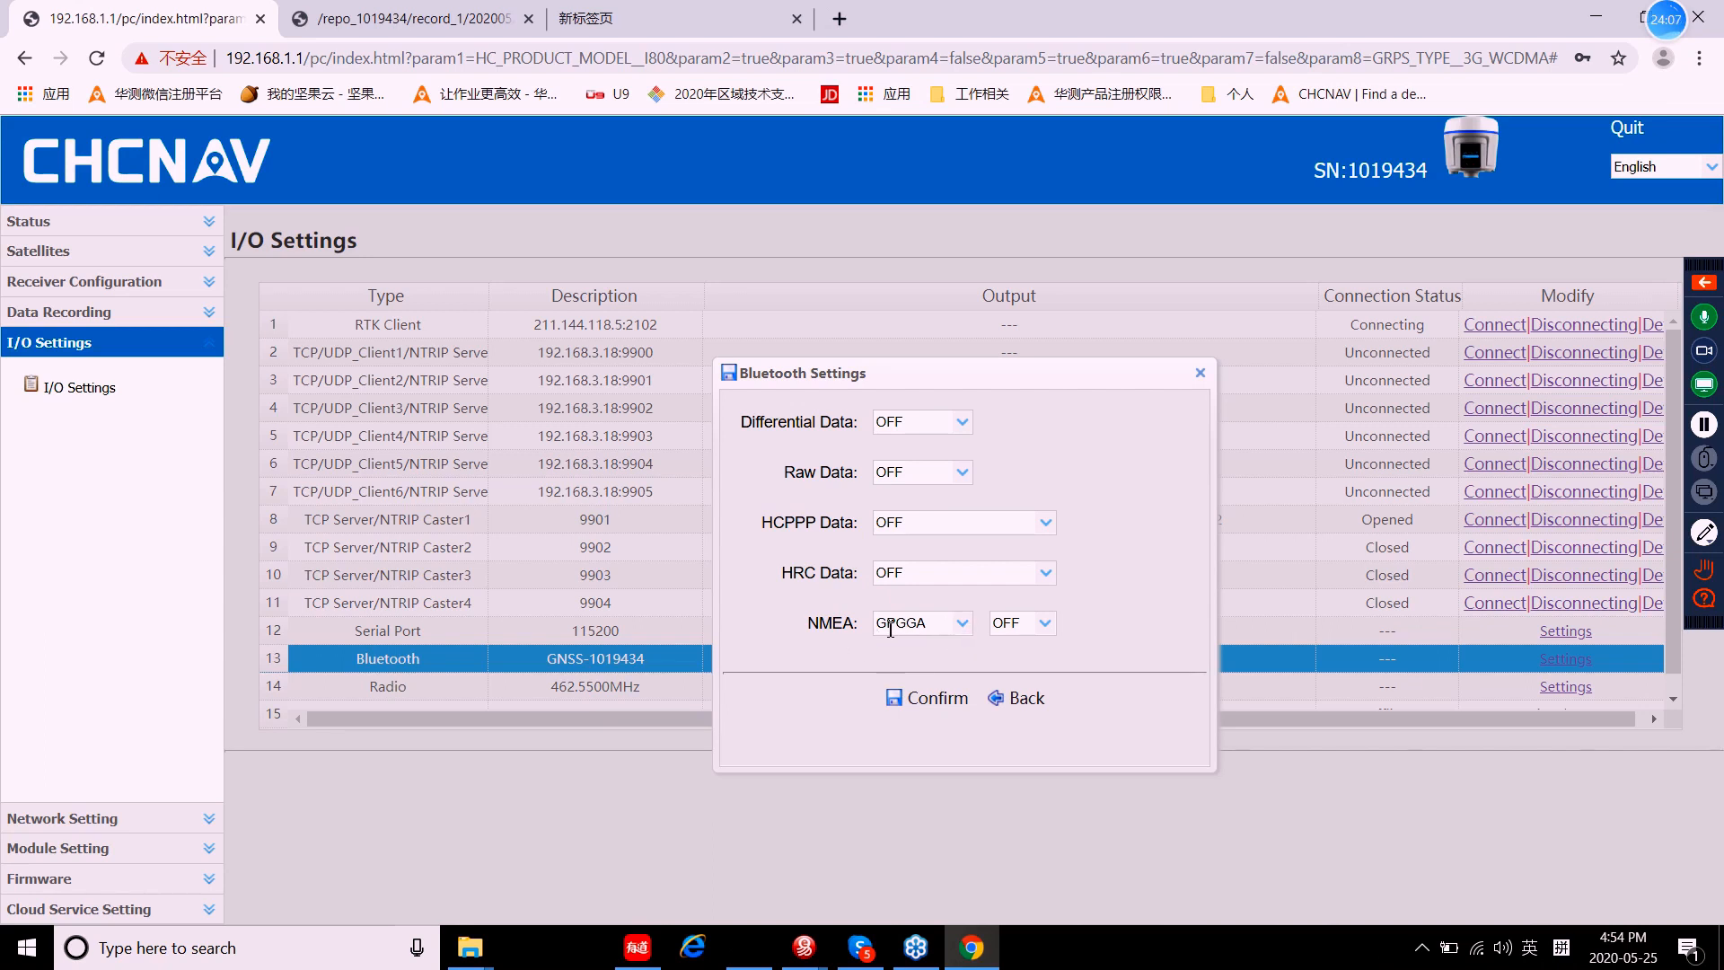
left_click(1045, 625)
left_click(1007, 673)
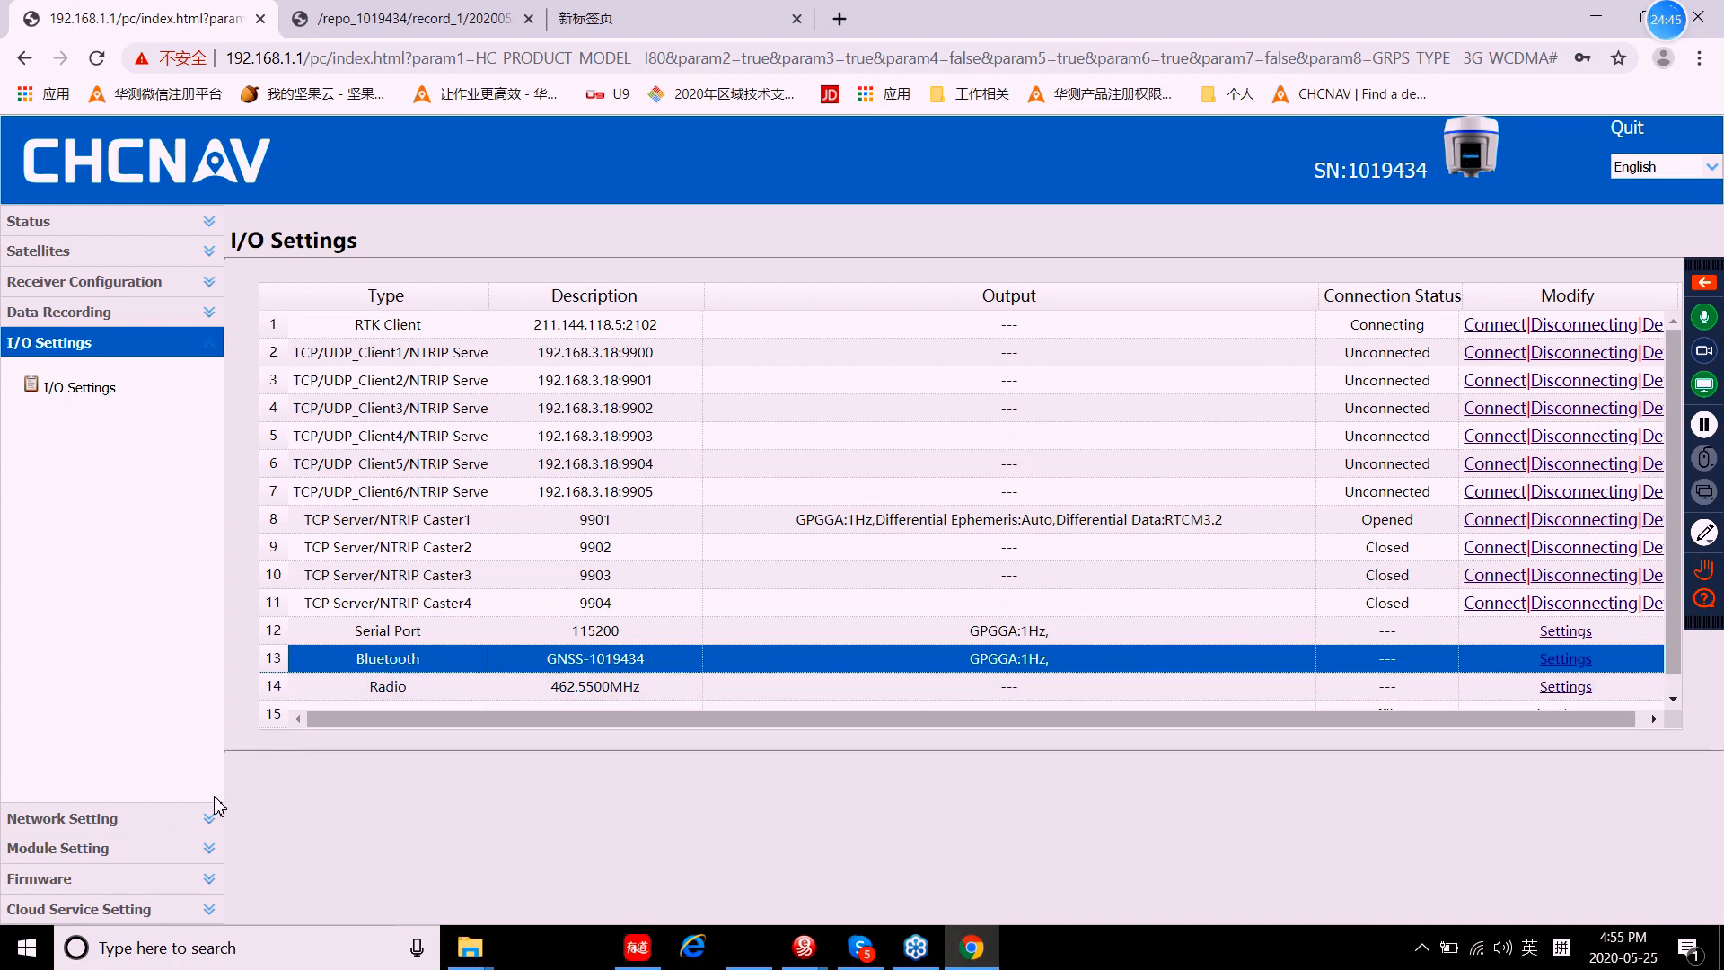
left_click(80, 820)
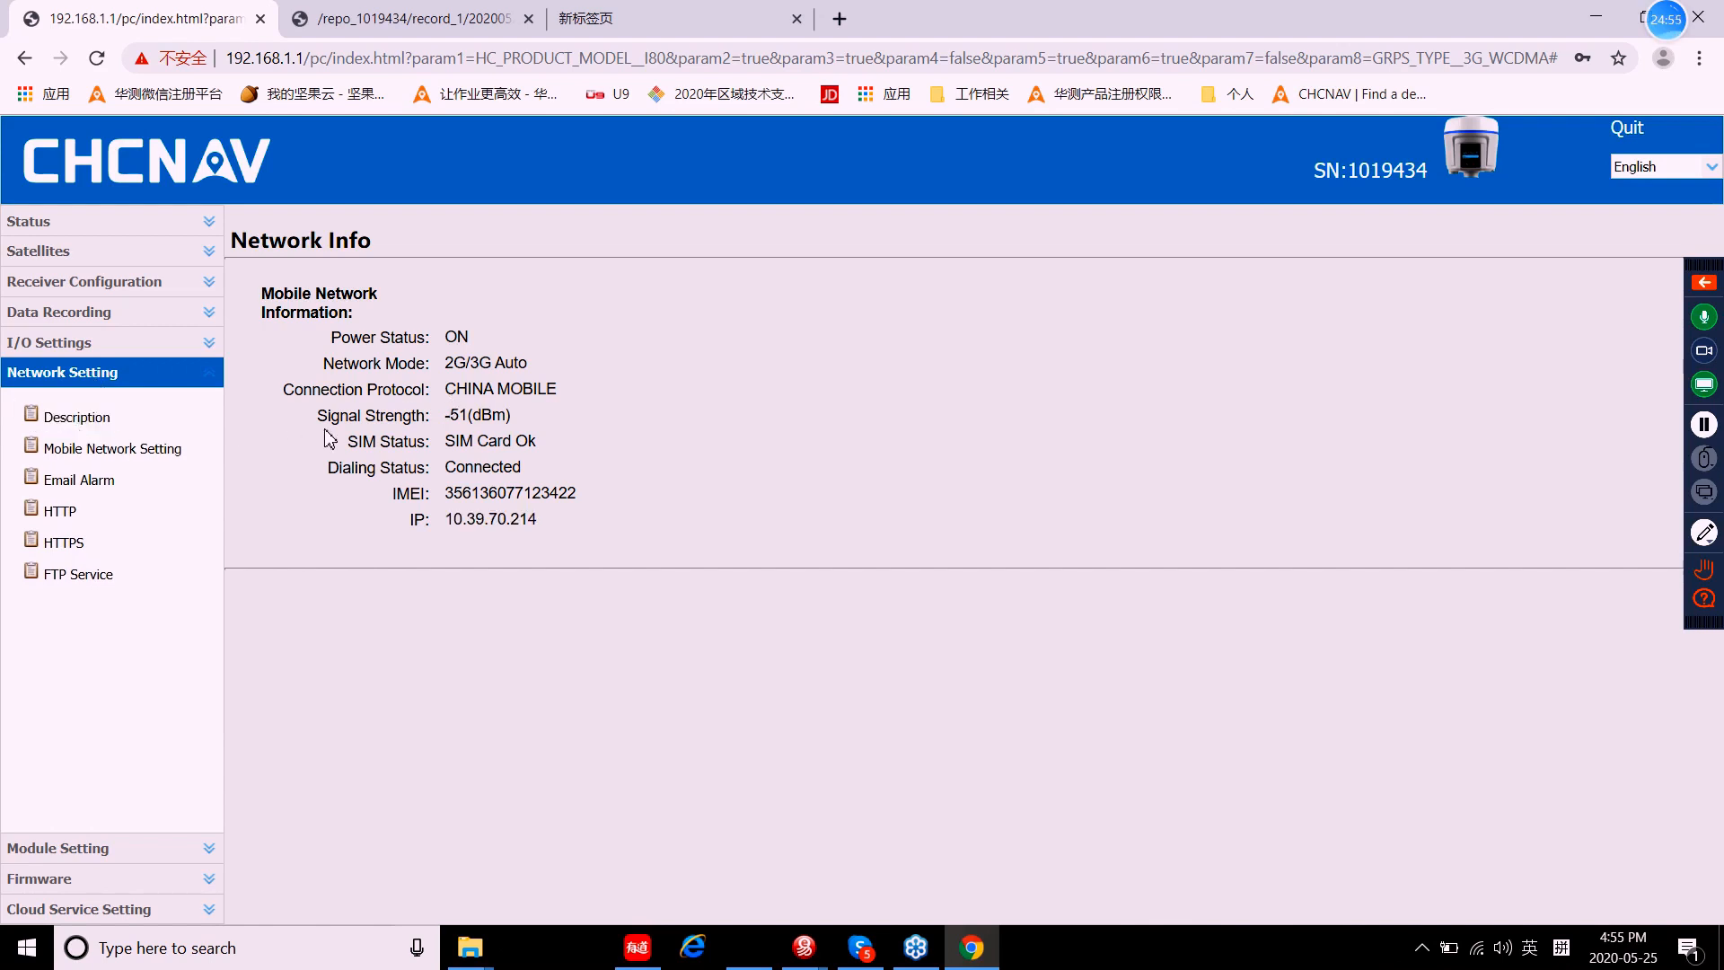
Step: Try opening Mobile Network Setting, then return to the Network Info summary
left_click(121, 450)
left_click(127, 456)
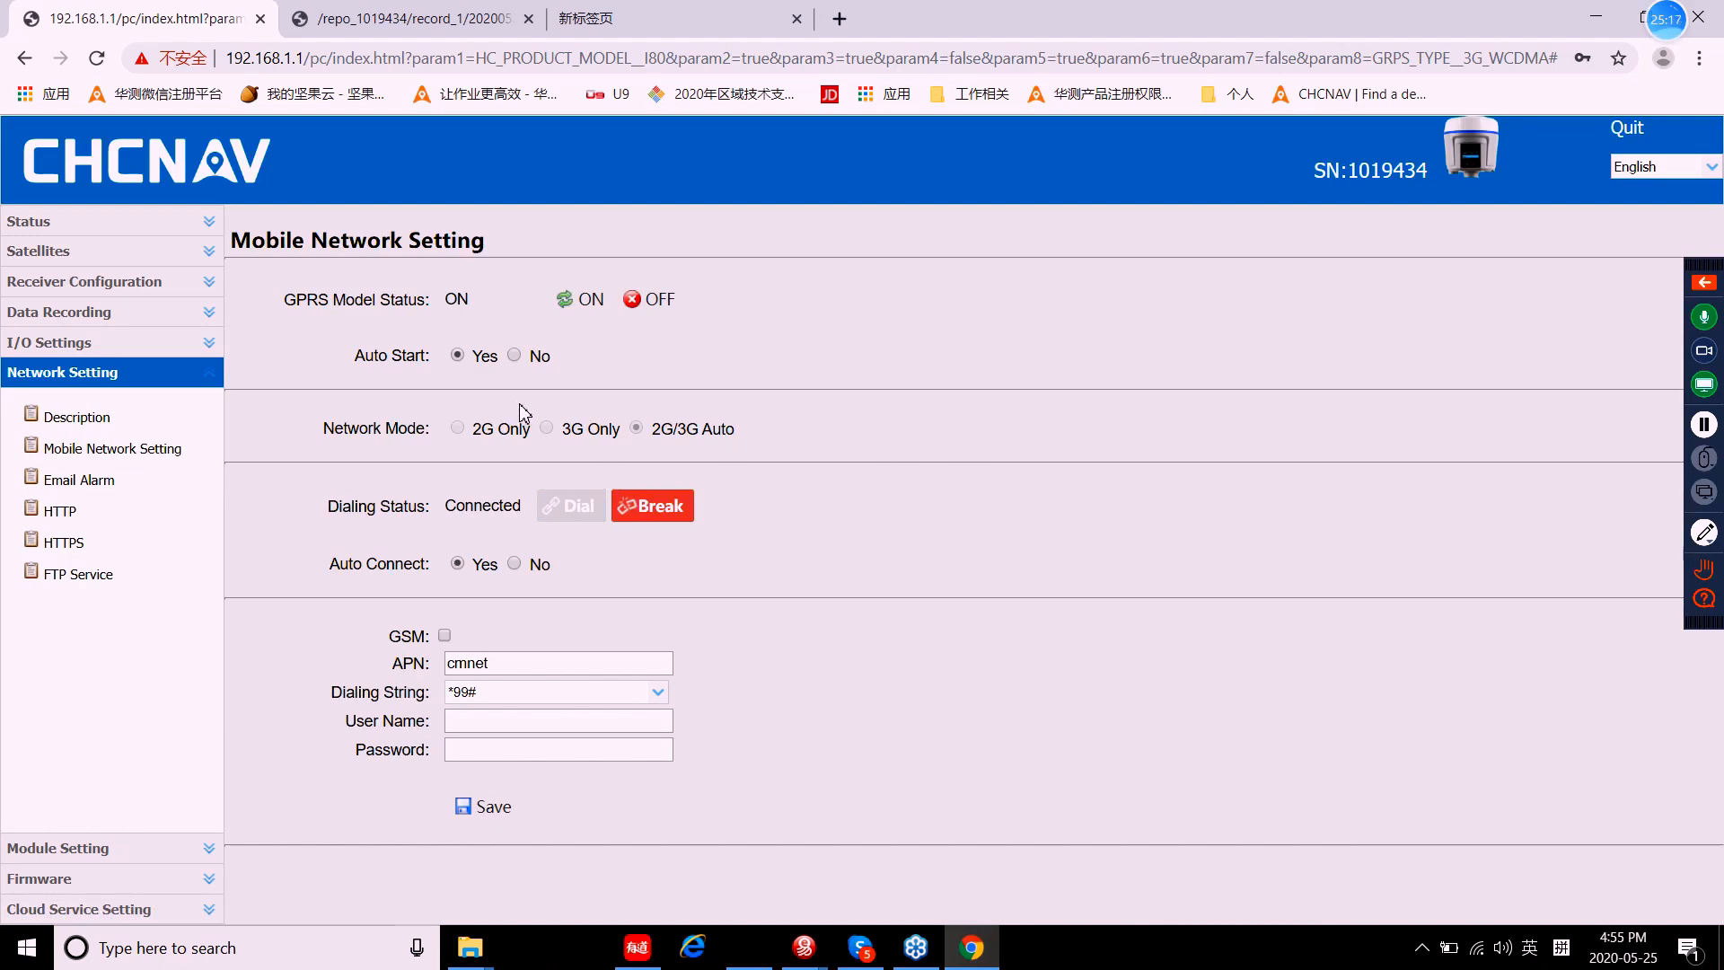
left_click(106, 421)
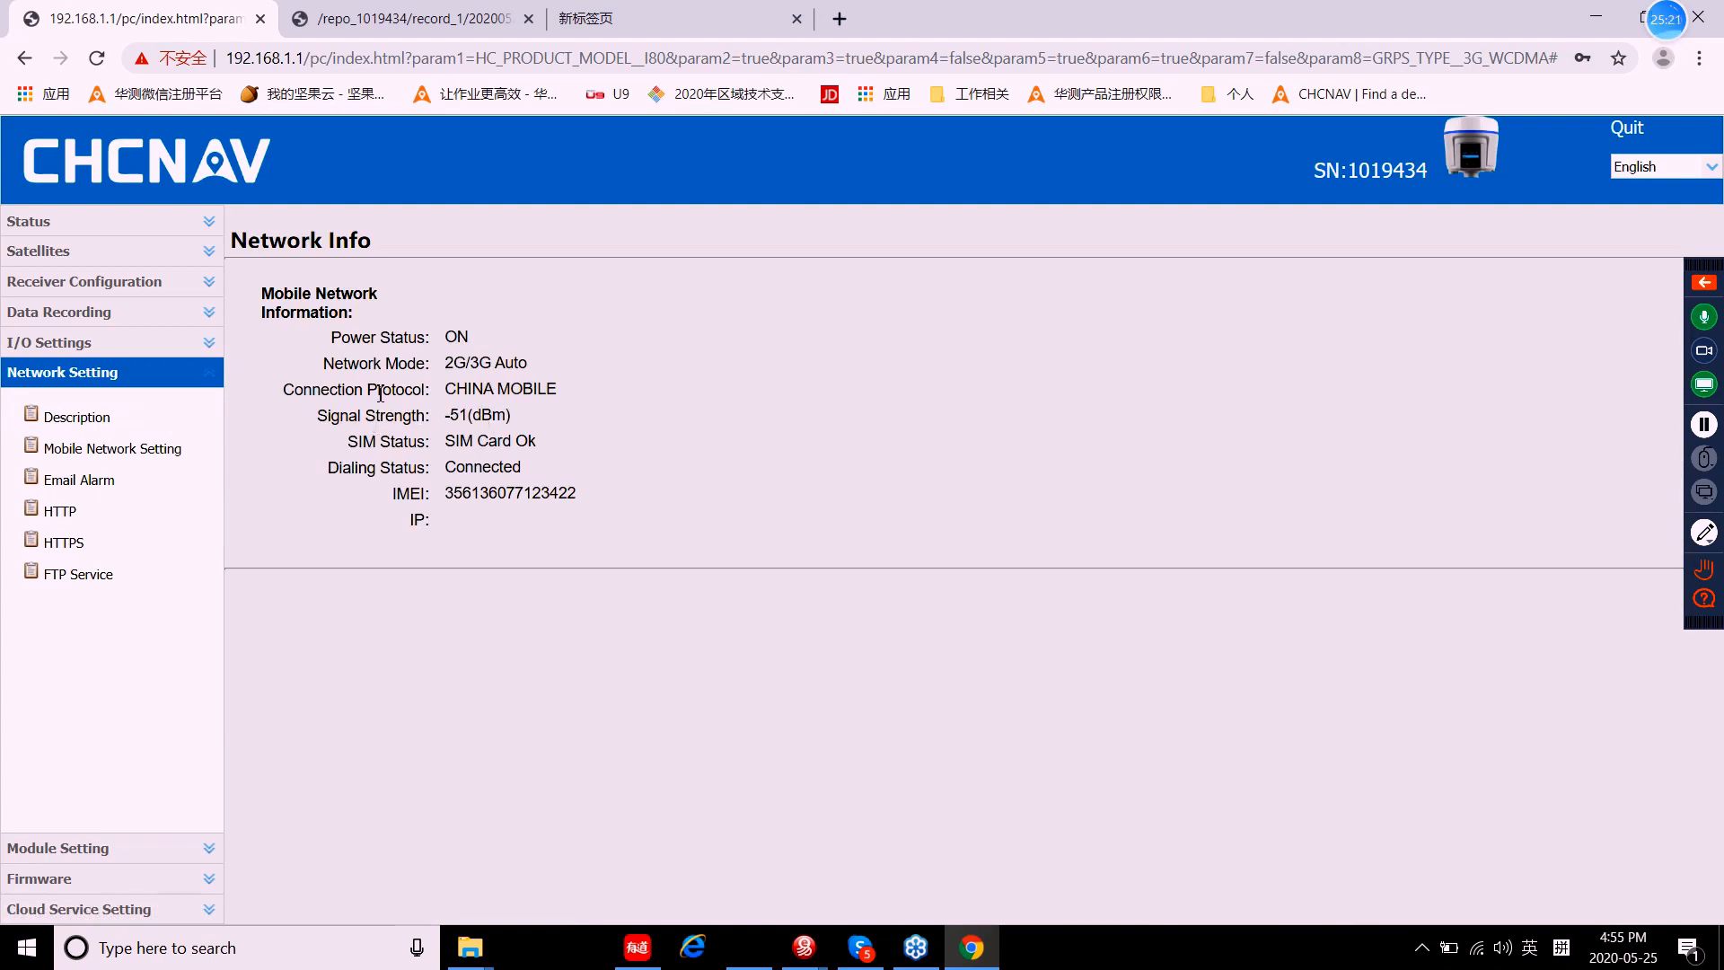
Step: Check the CHINA MOBILE protocol and Connected dialing status, then open Mobile Network Setting
left_click_drag(332, 389, 556, 393)
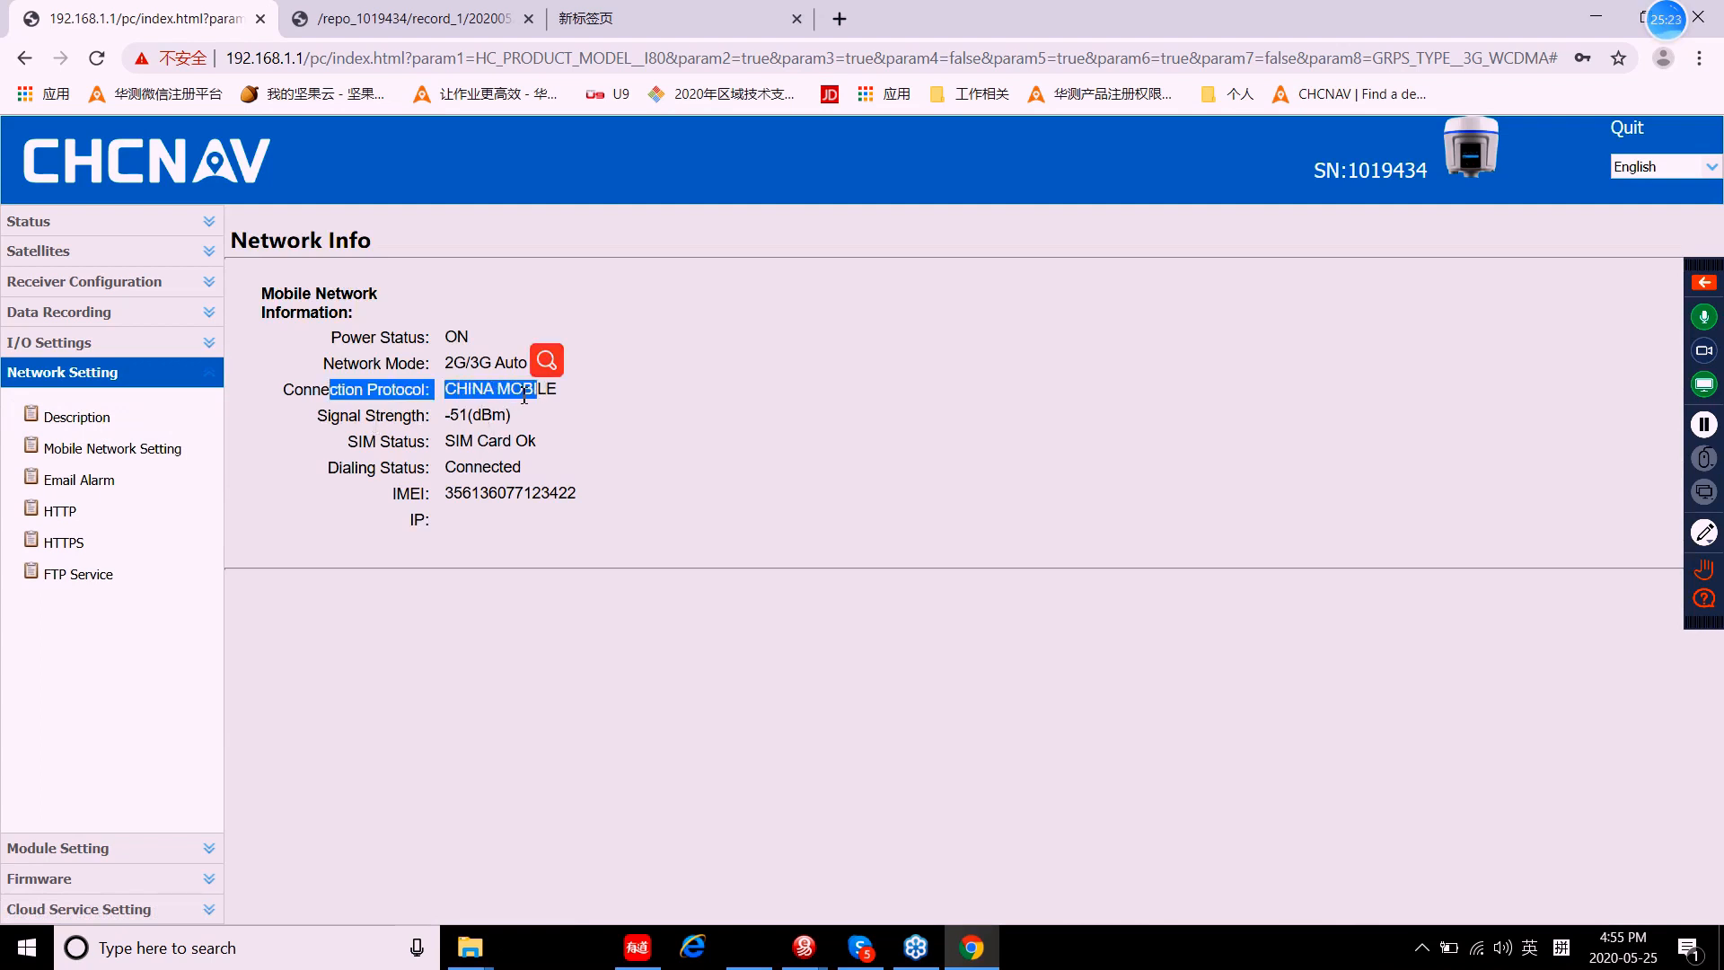
left_click(496, 395)
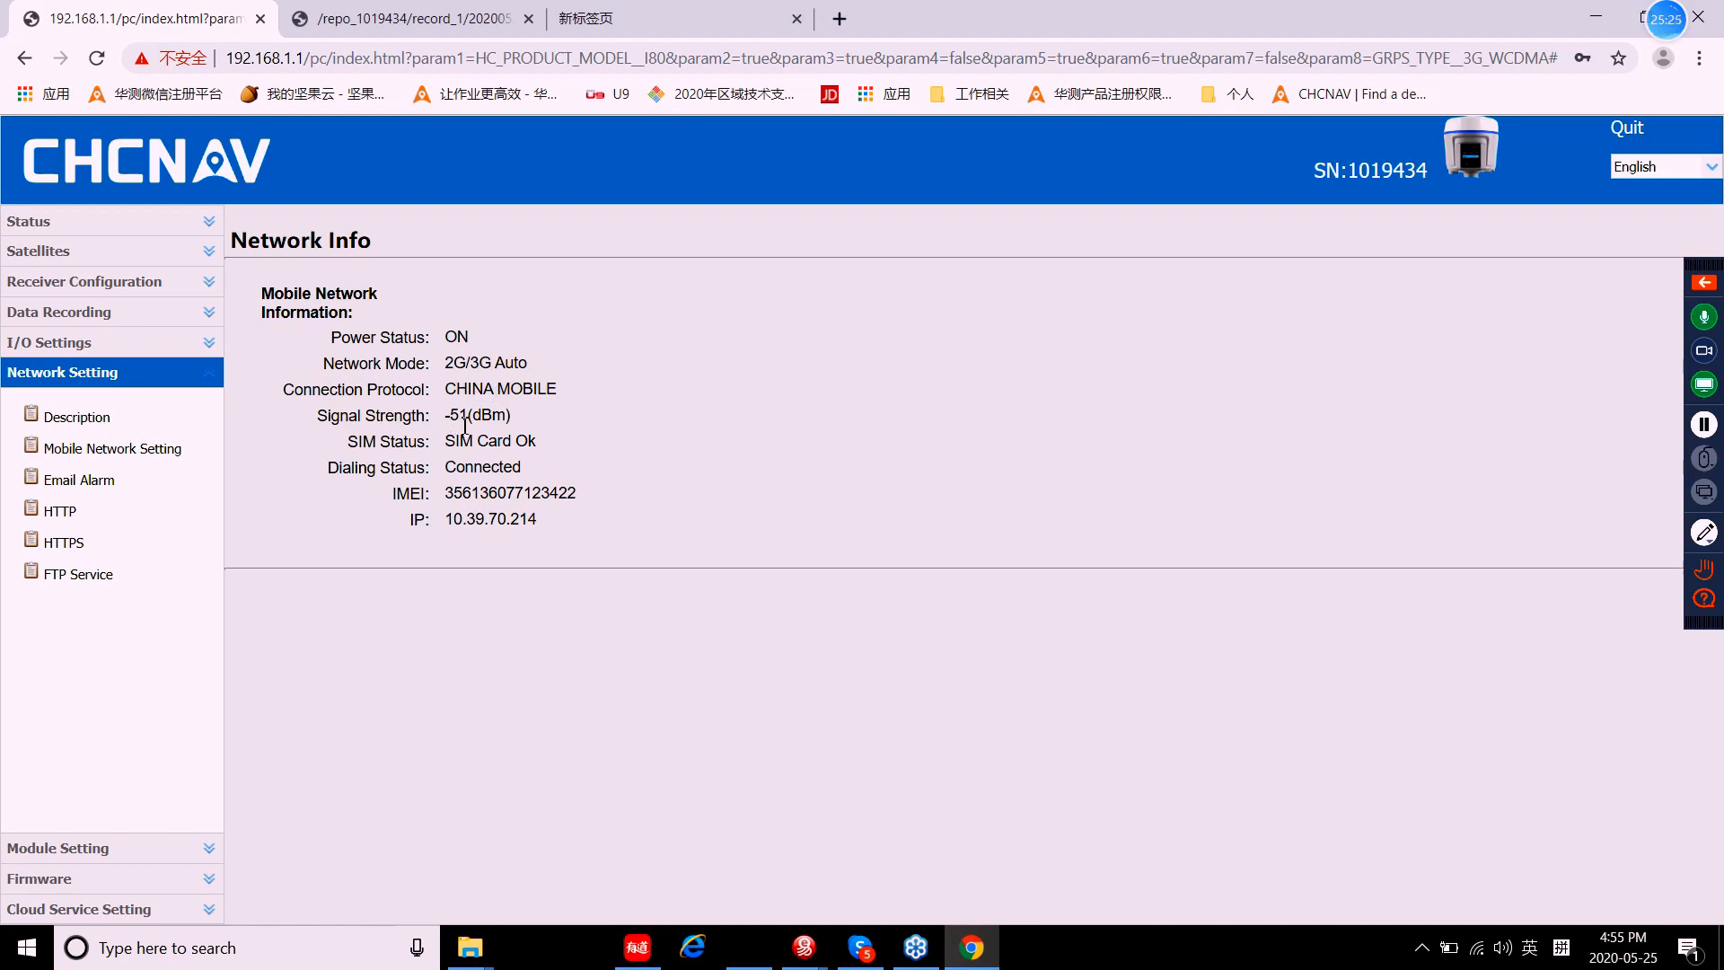
left_click_drag(352, 467, 429, 468)
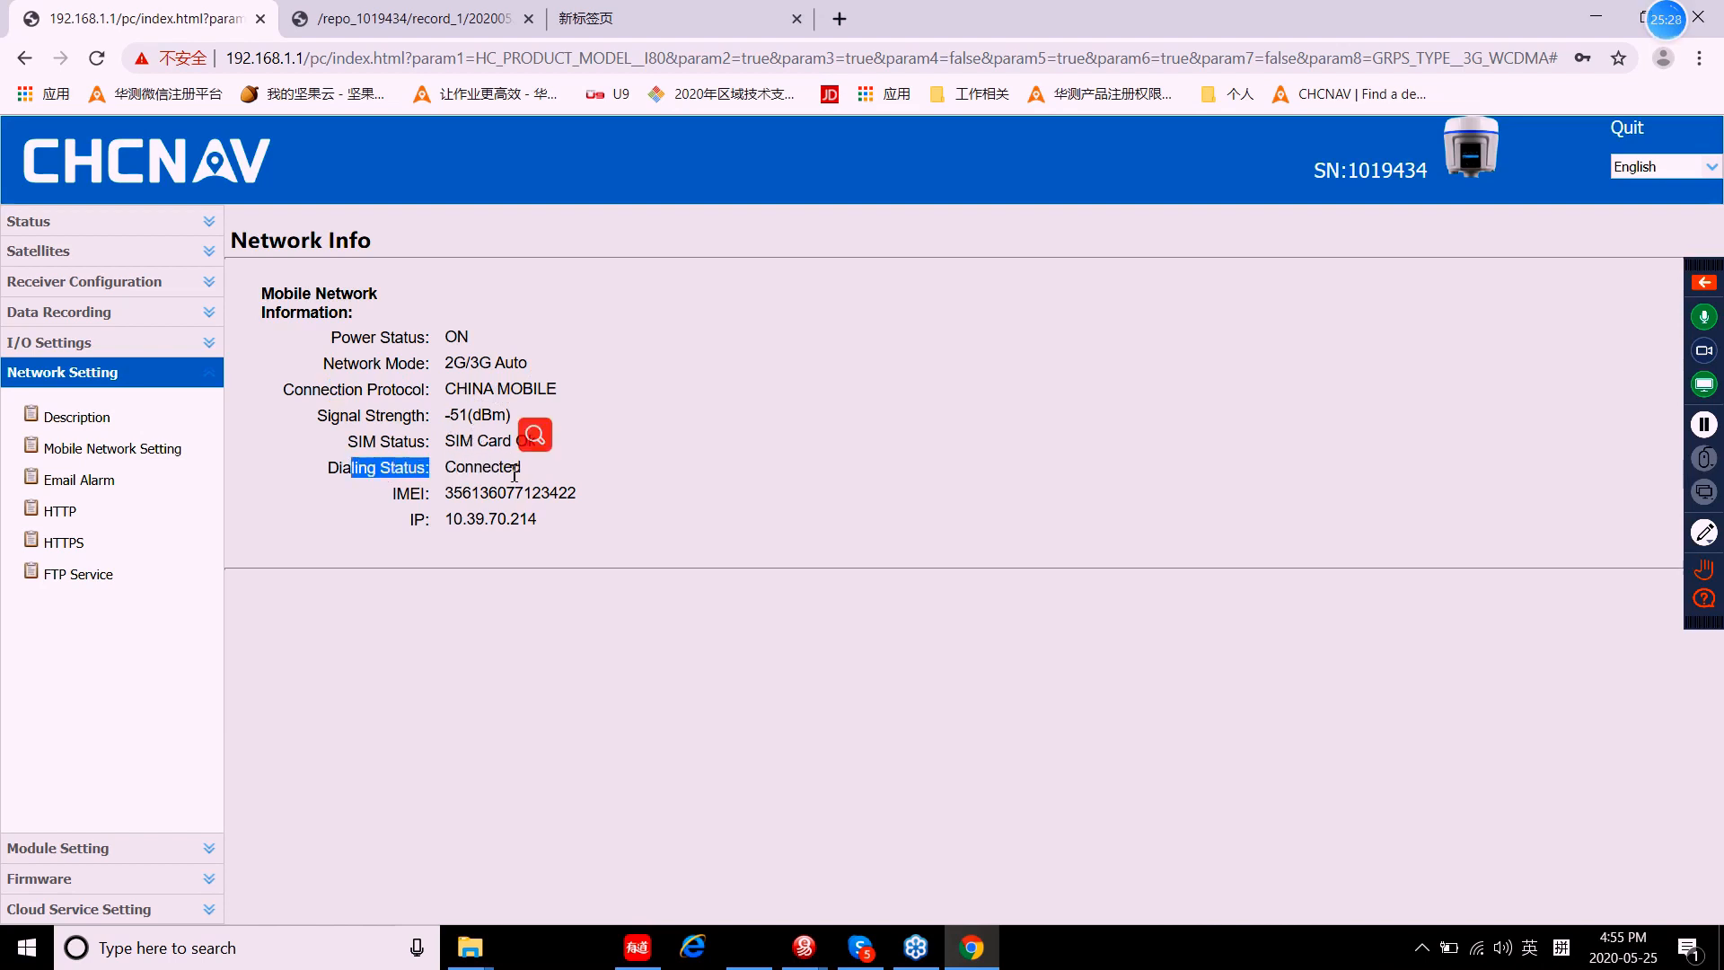
left_click(405, 441)
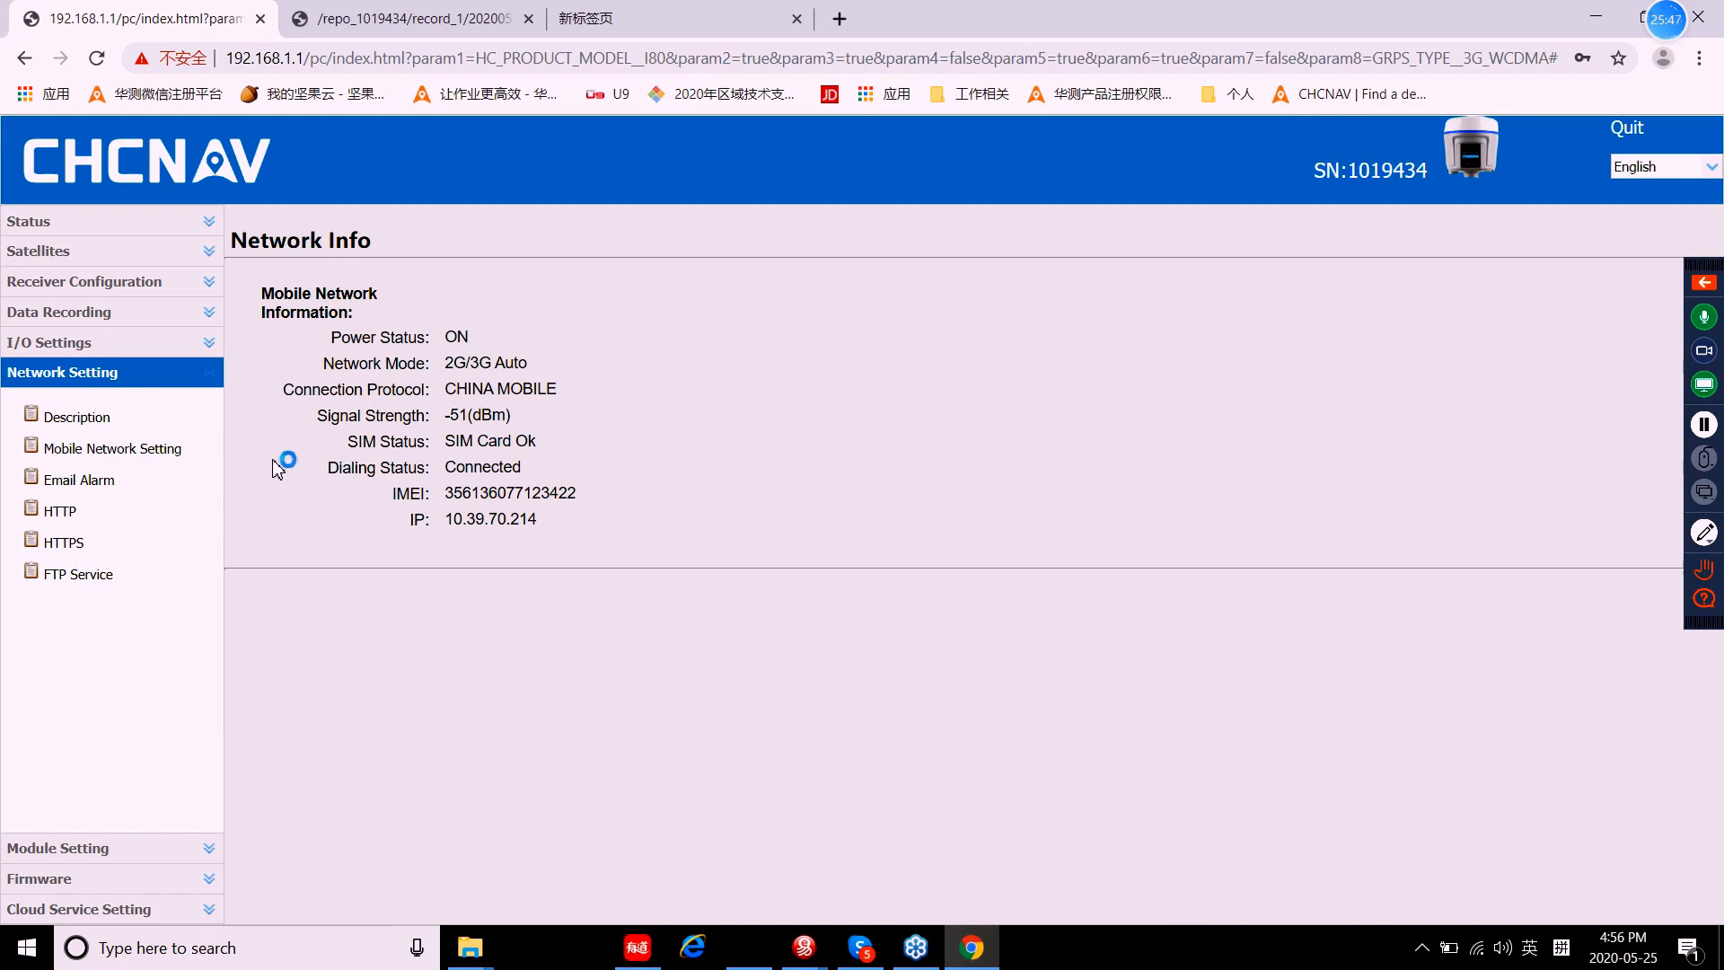
left_click(153, 455)
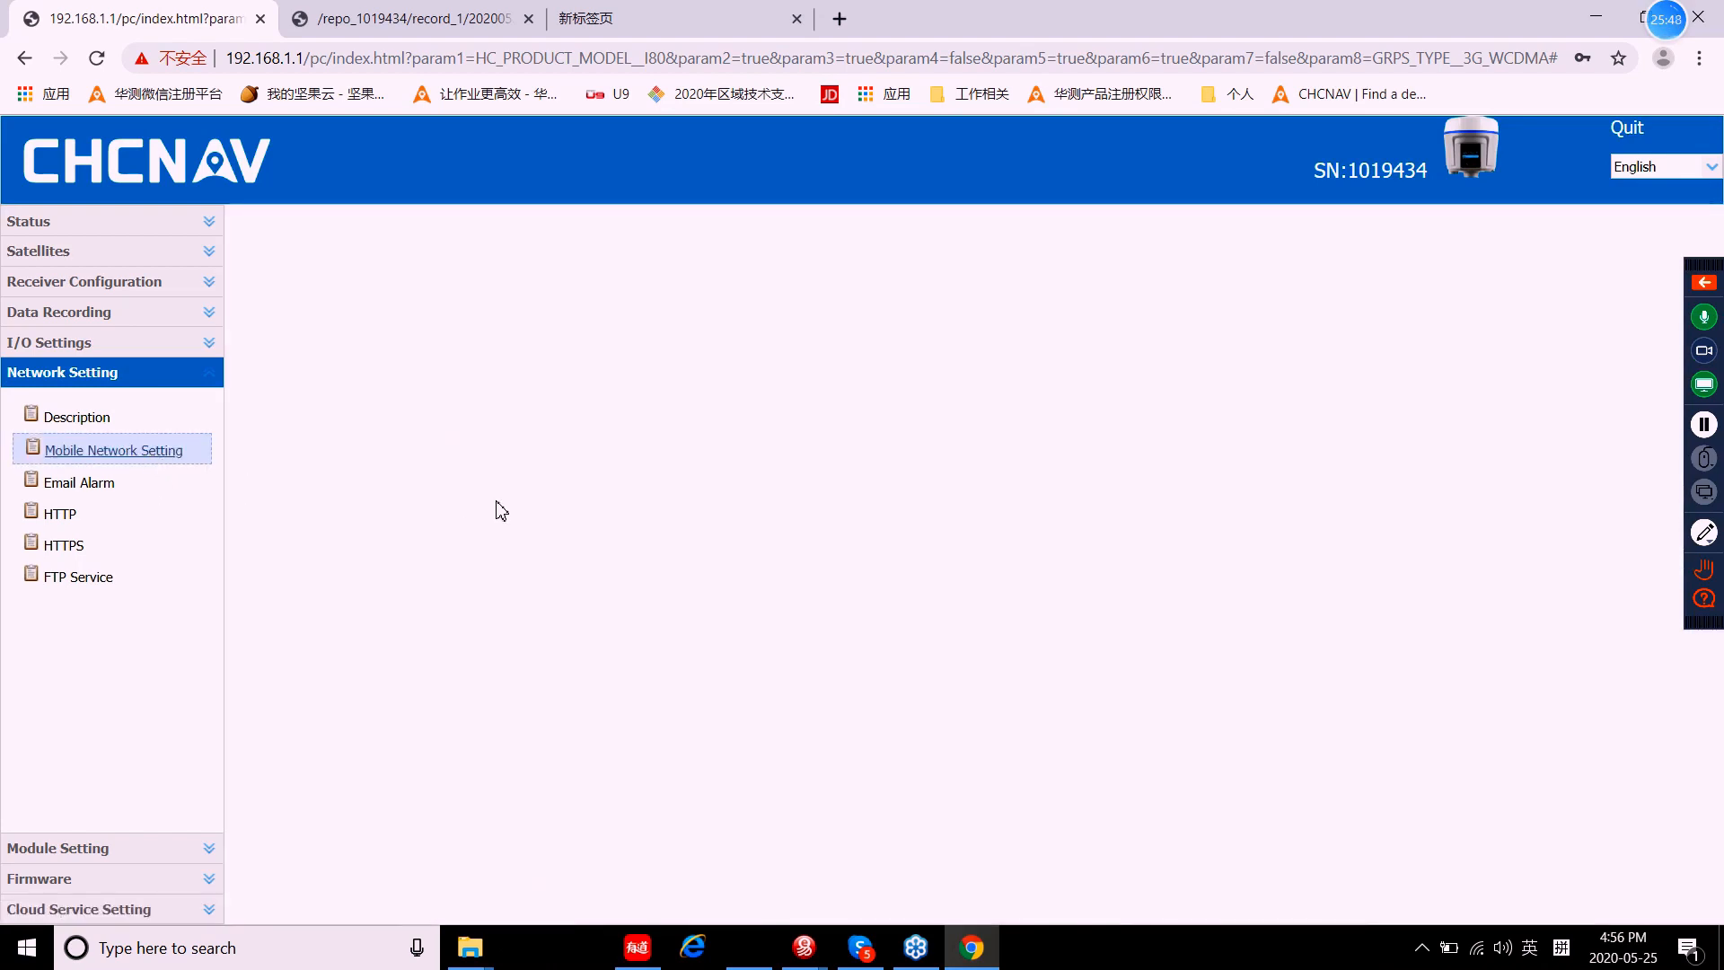
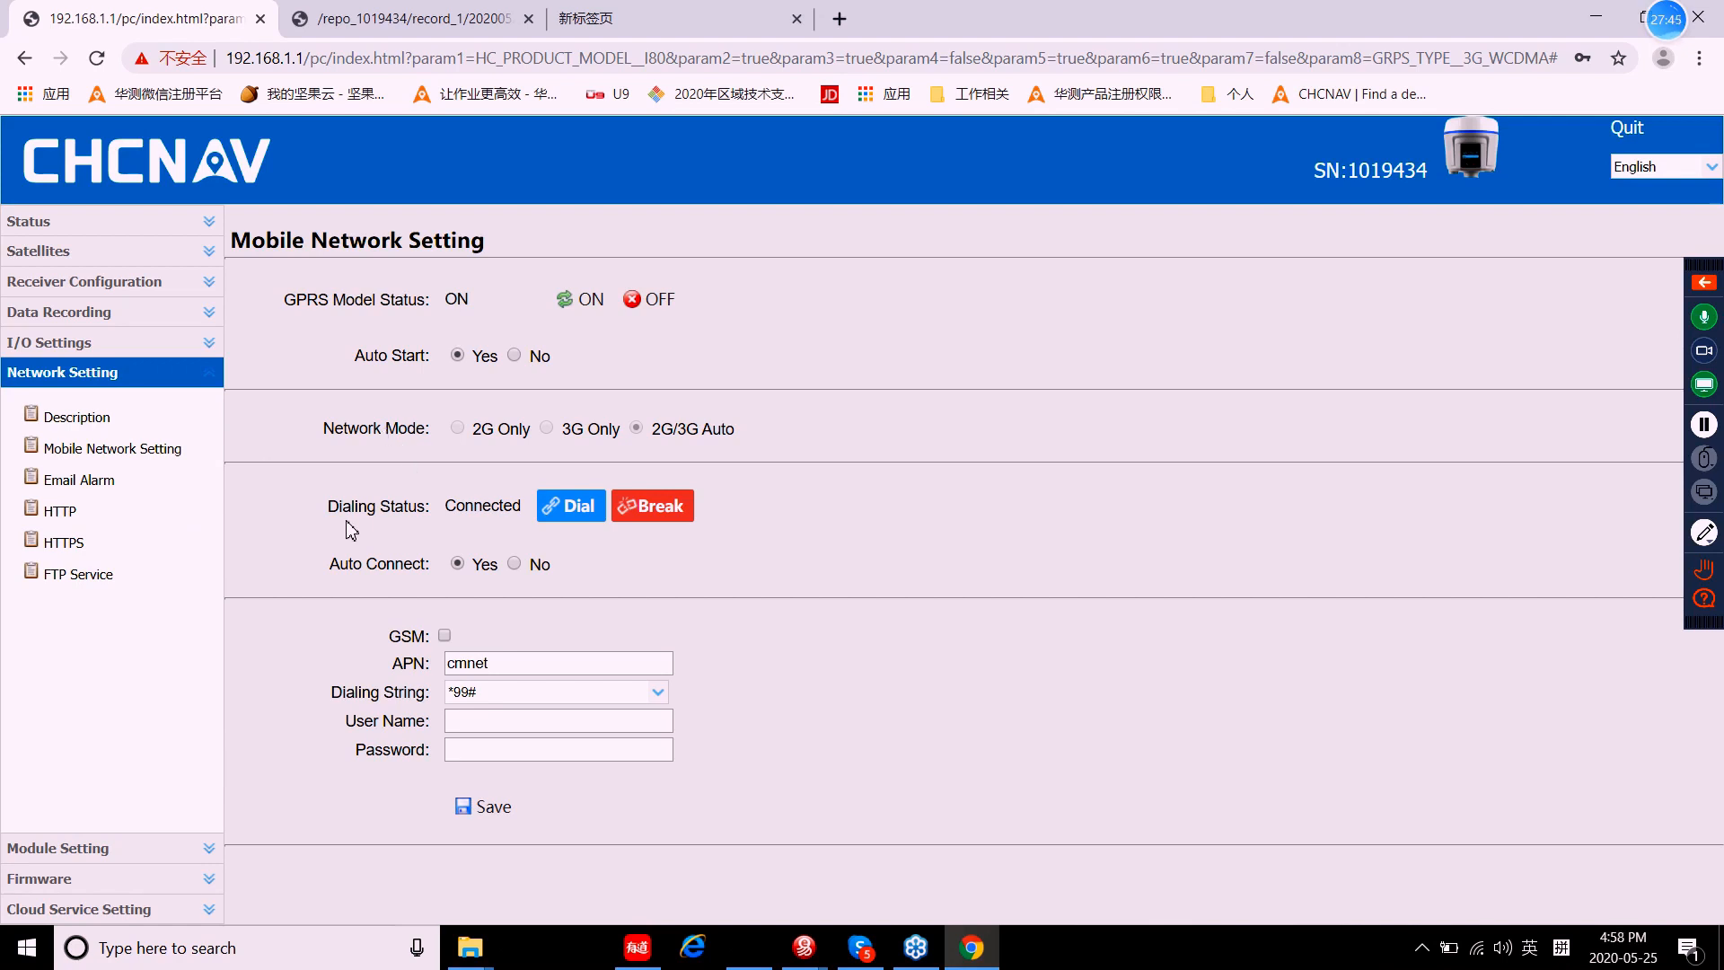
Step: Switch WiFi internet access off and back to Yes, then restart the GNSS-1019434 access point
left_click(49, 850)
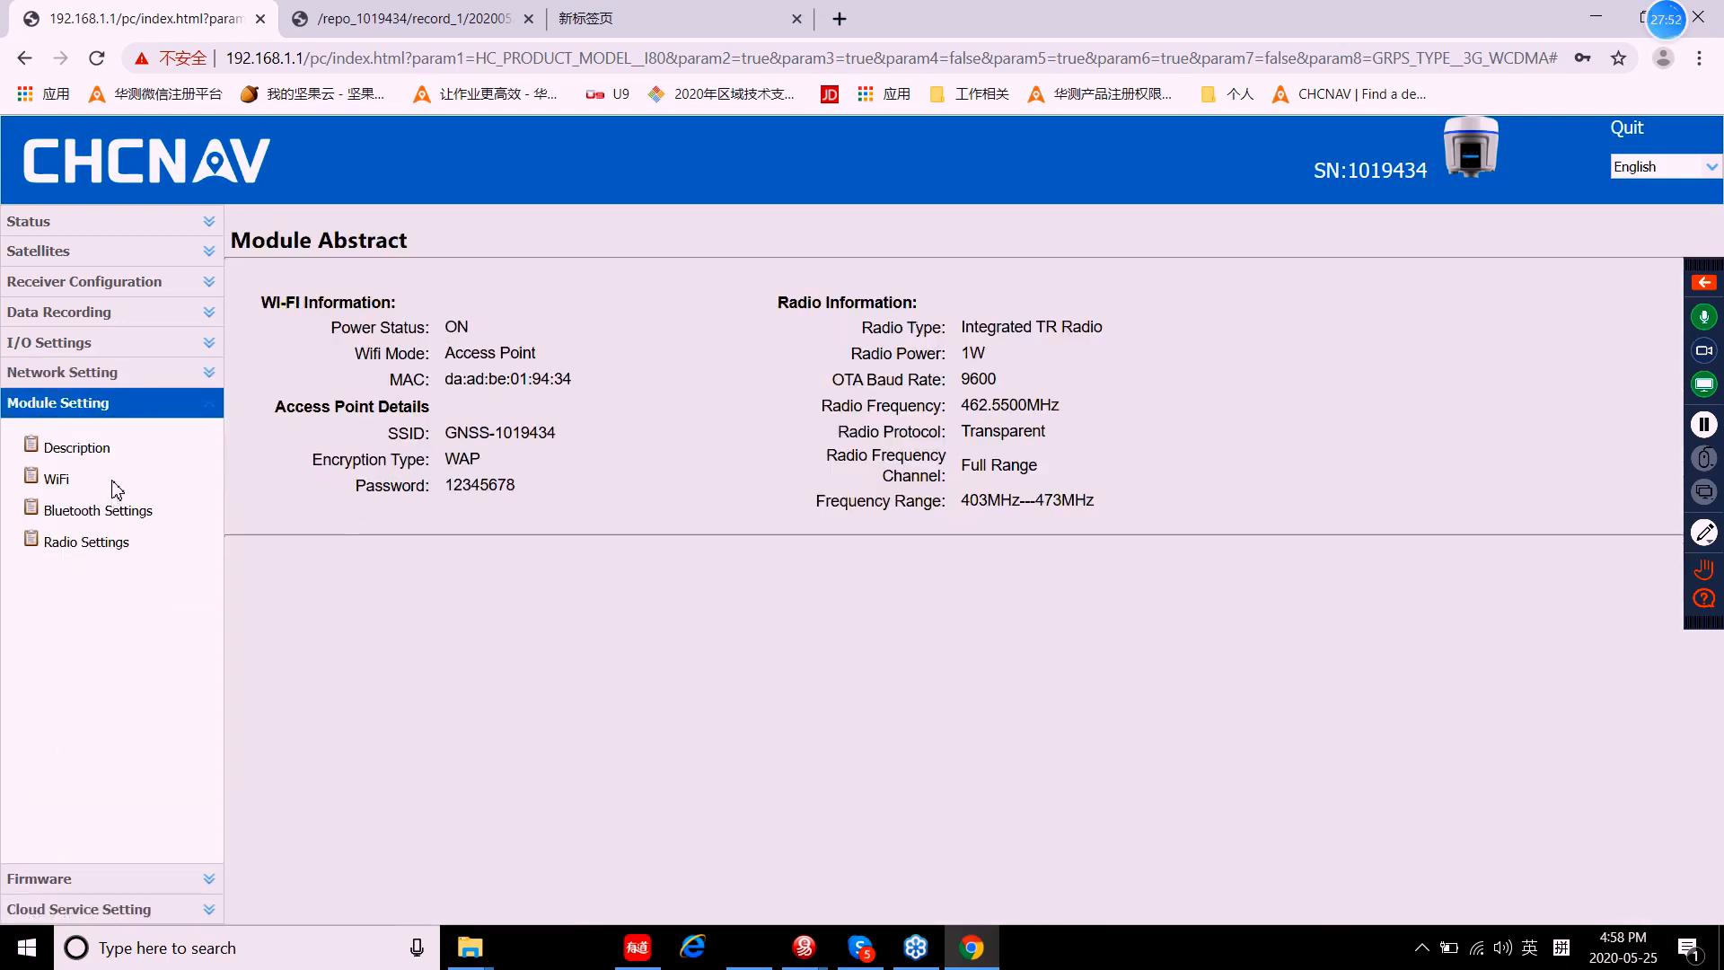
left_click(60, 485)
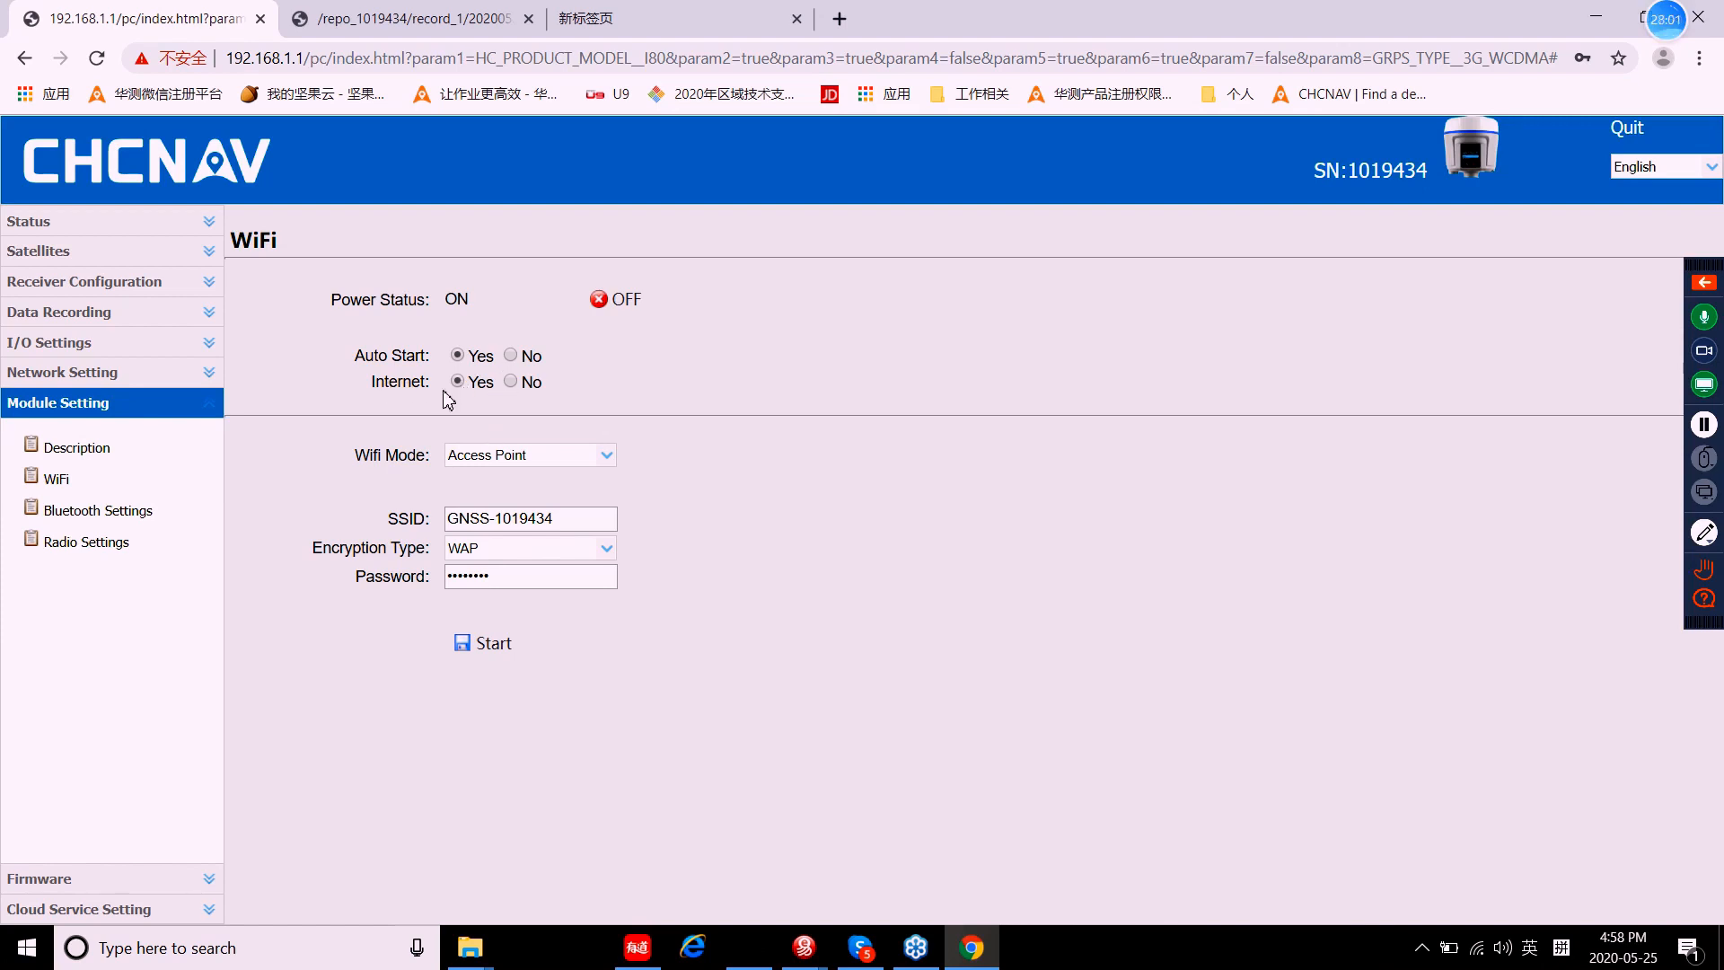
left_click(510, 381)
left_click(460, 382)
left_click(489, 644)
Step: Join the PC to the GNSS-1019434 WiFi and reload the receiver page to the Position status
left_click(97, 61)
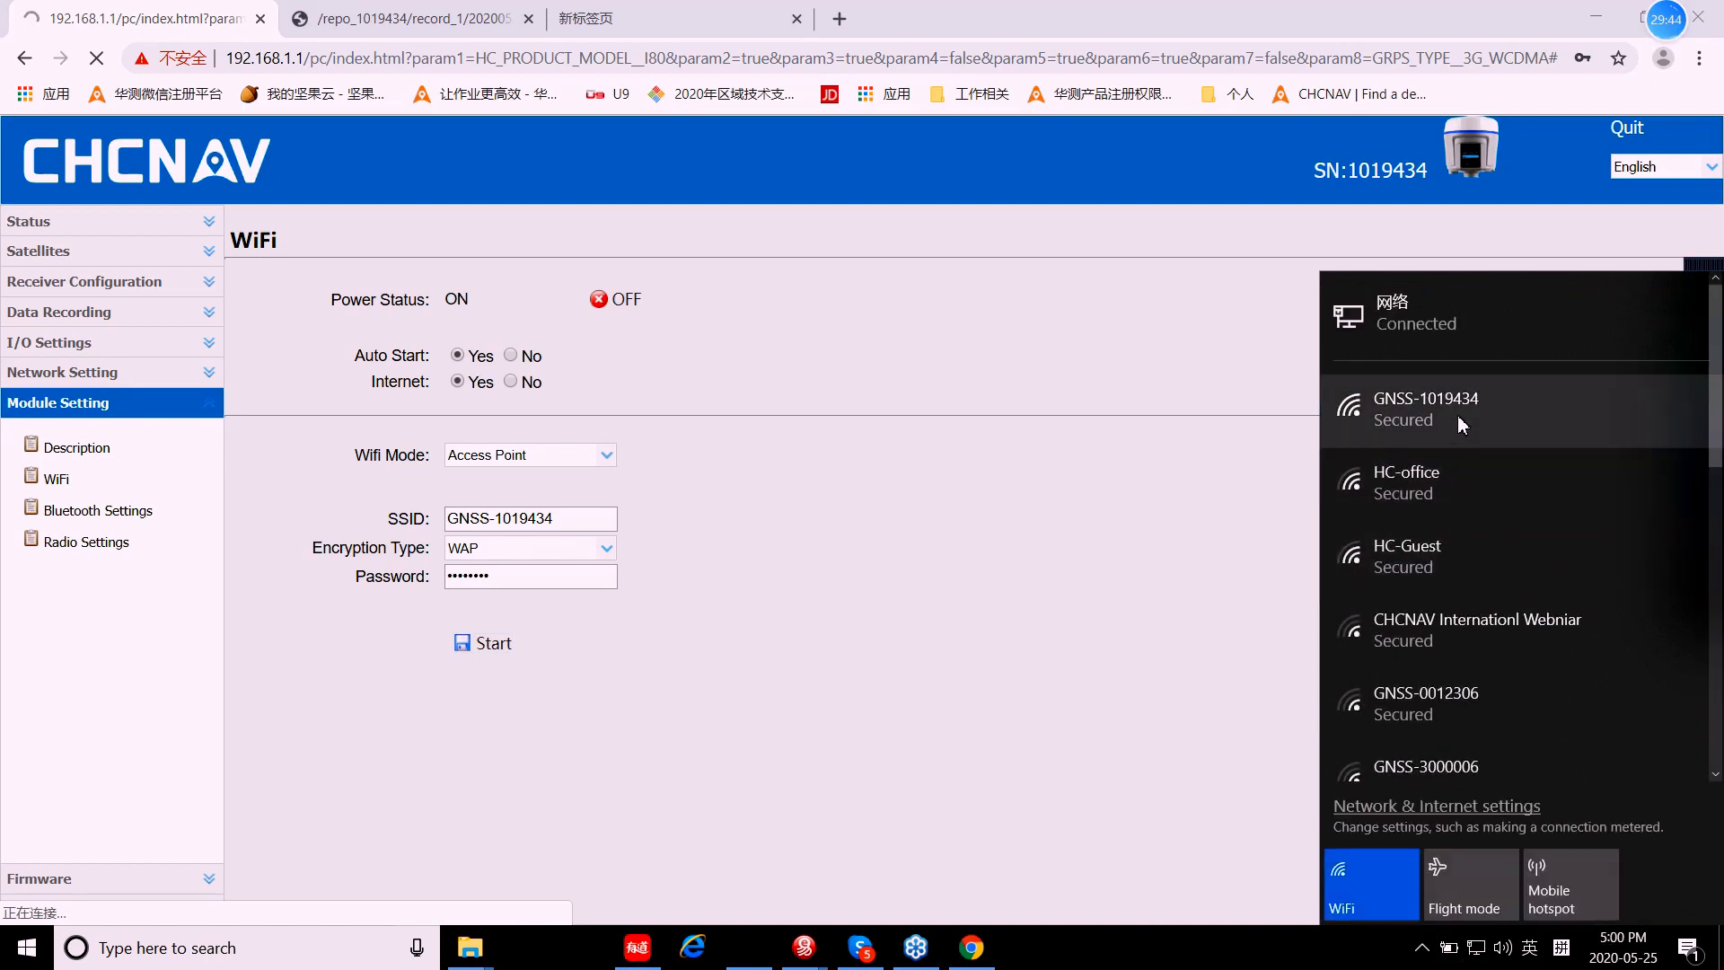
left_click(1457, 411)
left_click(1584, 517)
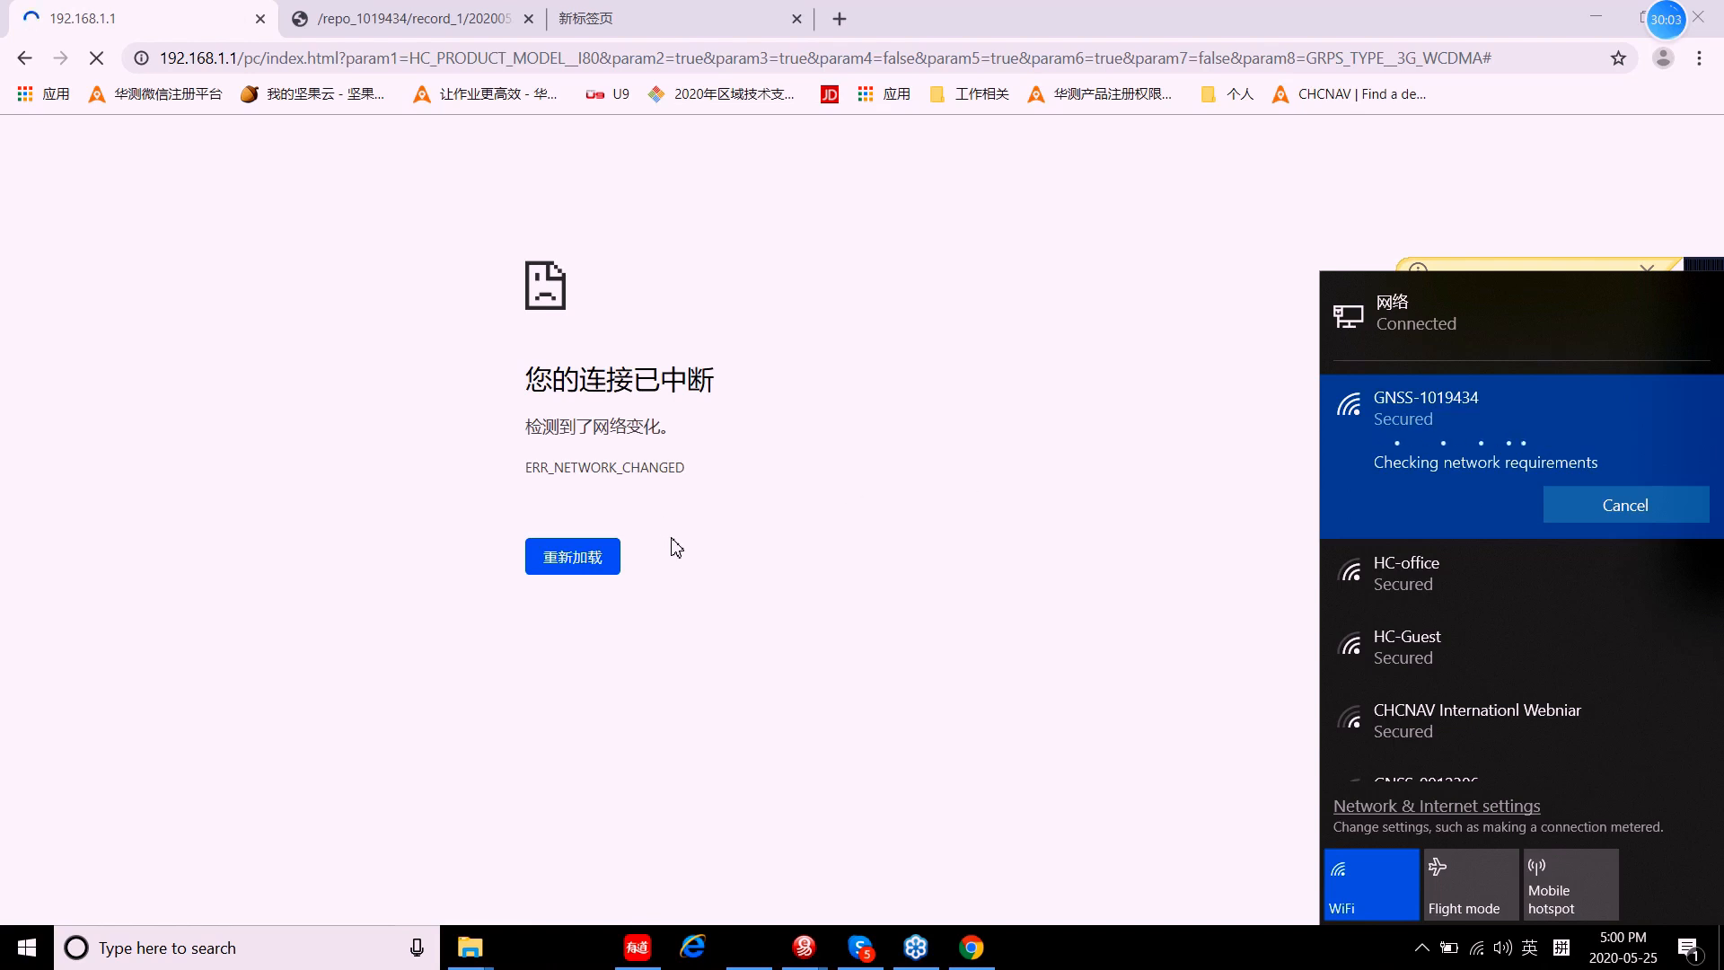
left_click(589, 576)
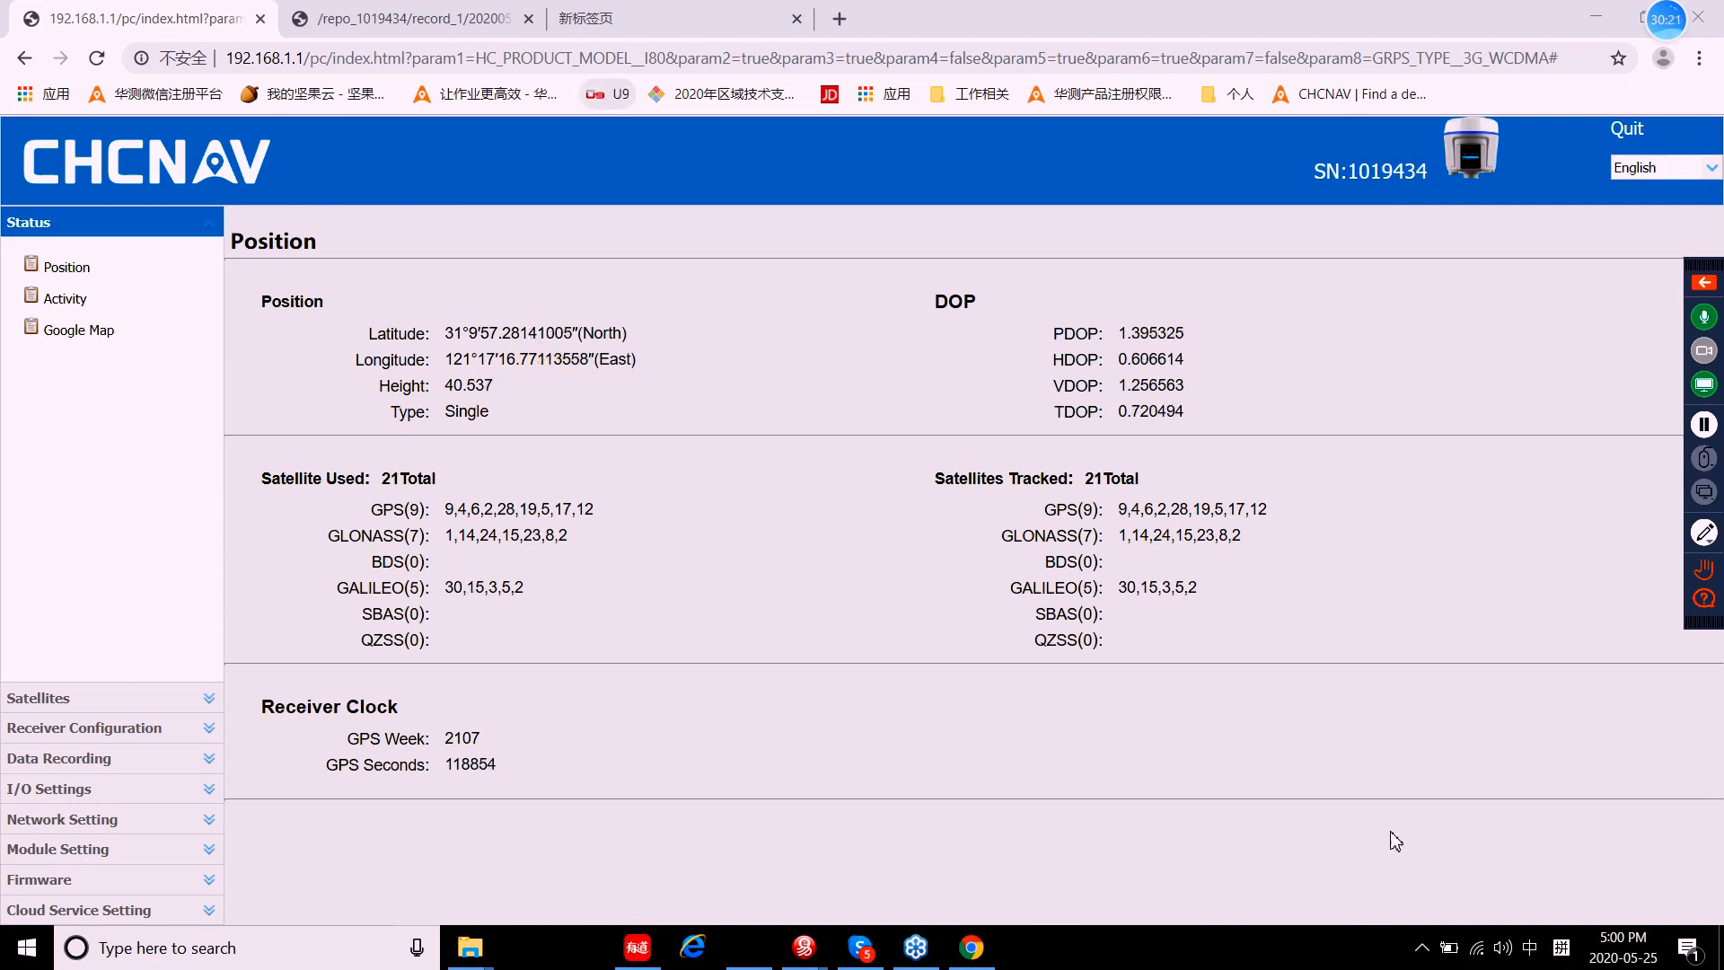
Step: Verify the PC is on GNSS-1019434, then show Network Info with CHINA MOBILE Connected
left_click(1473, 956)
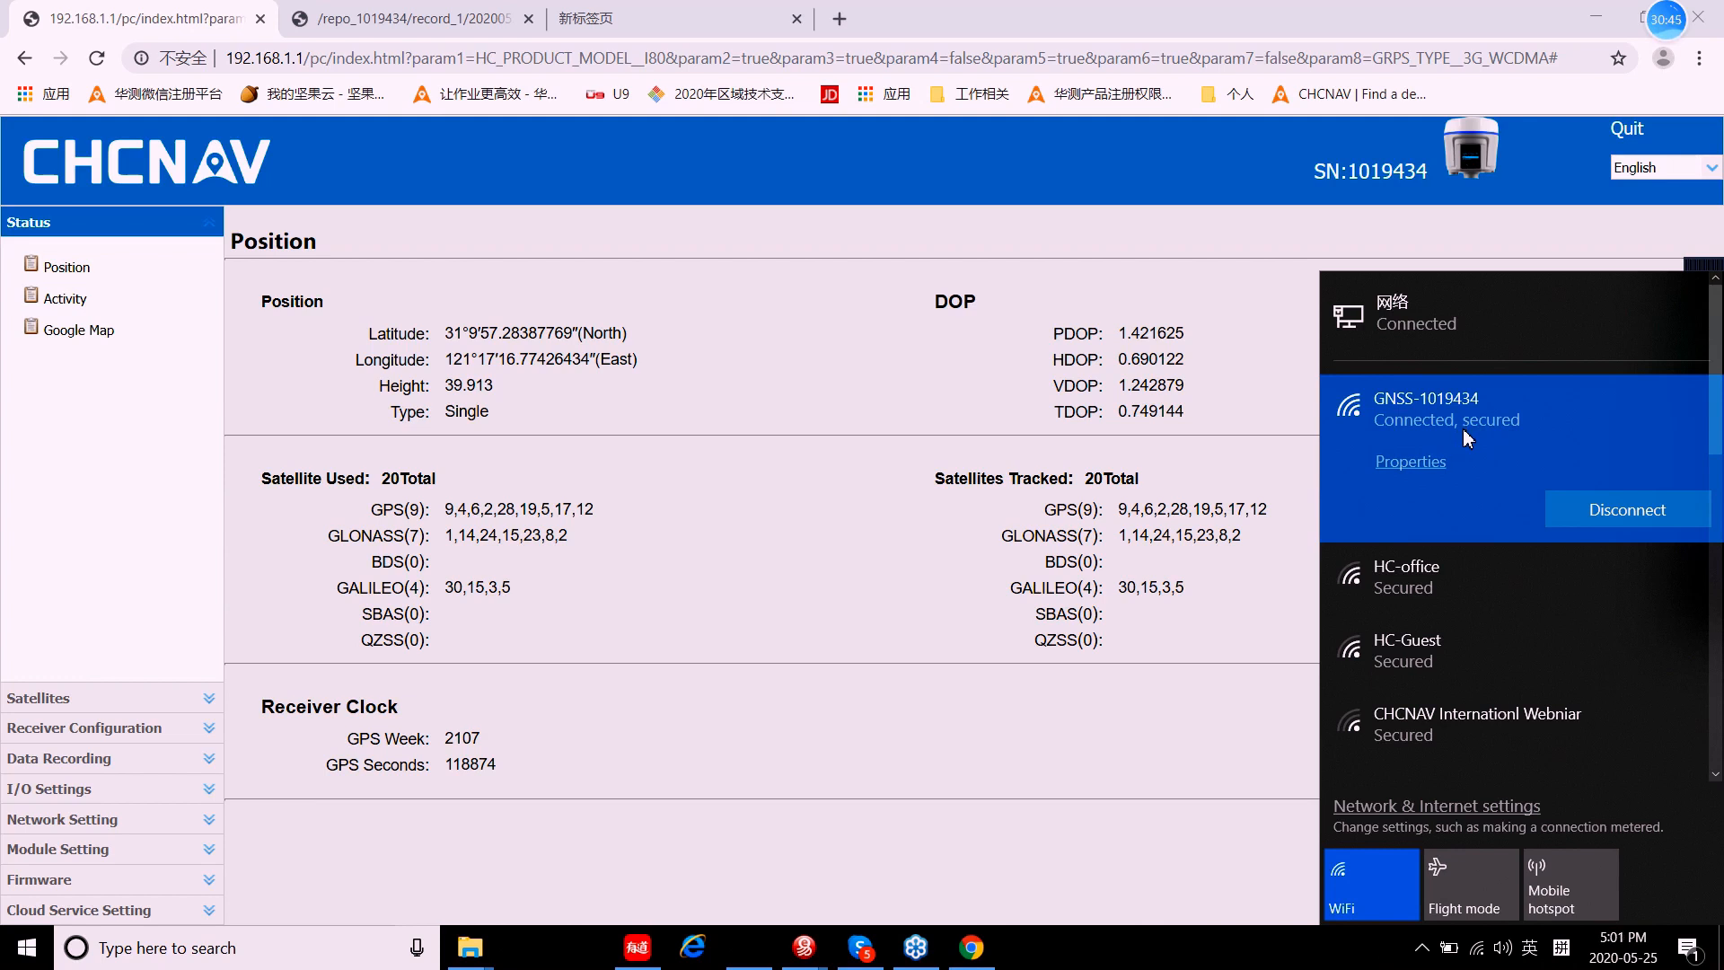
left_click(620, 177)
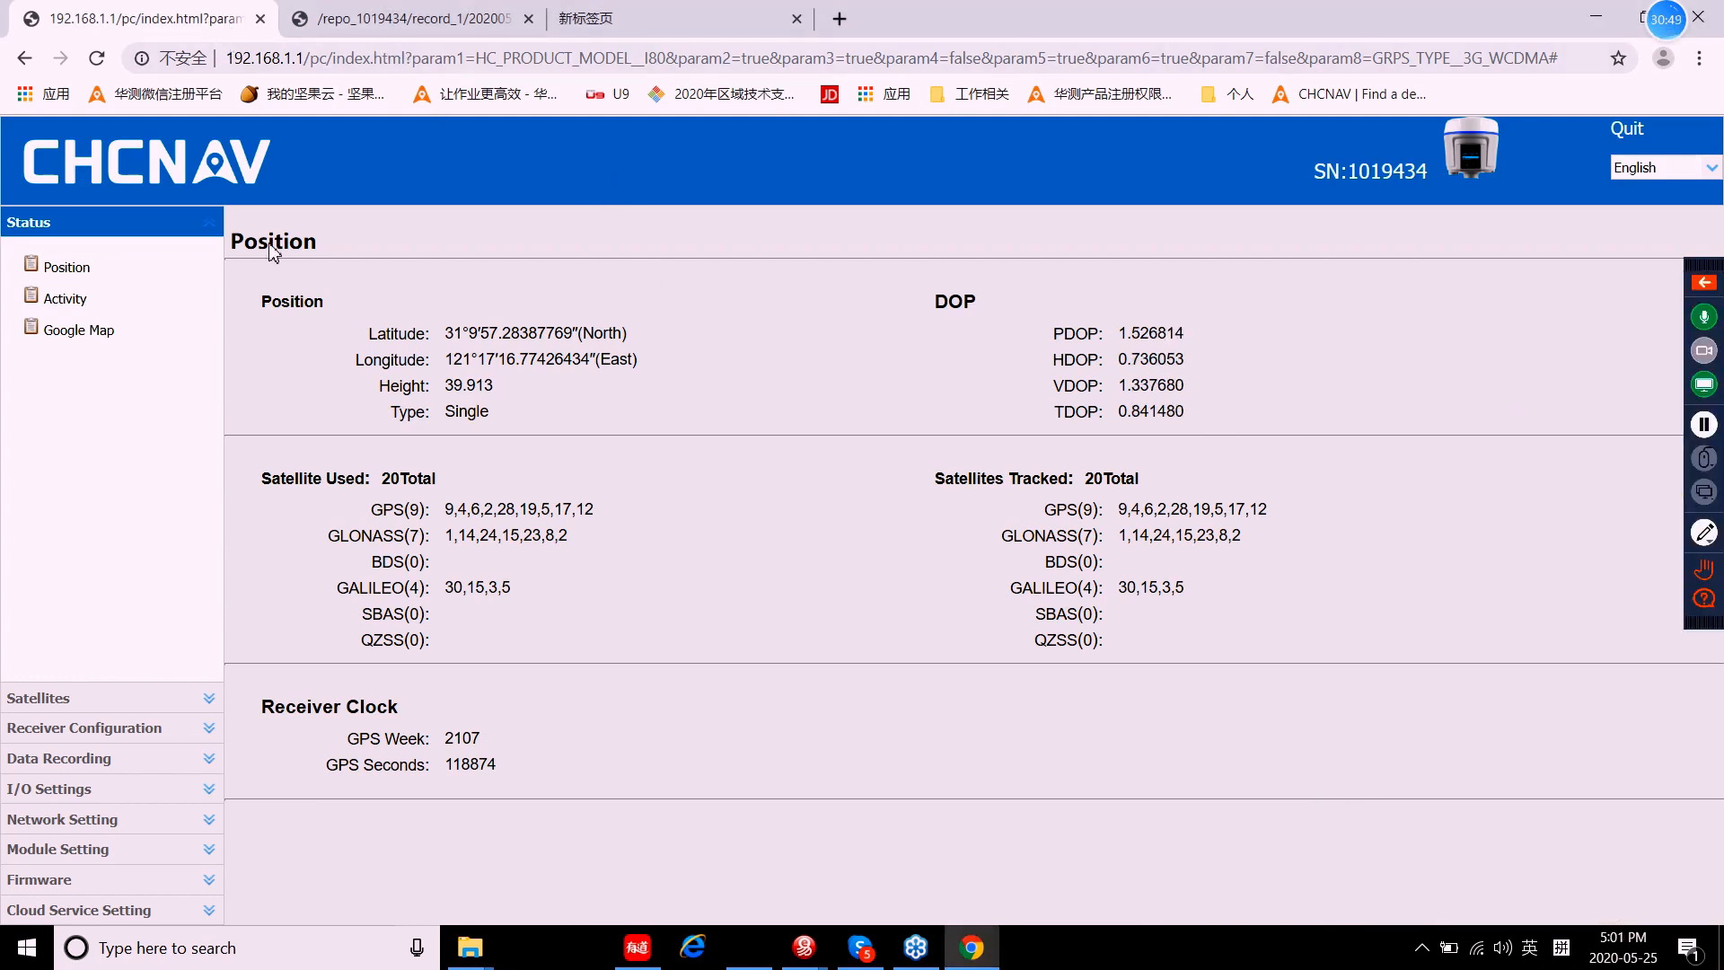
left_click(77, 821)
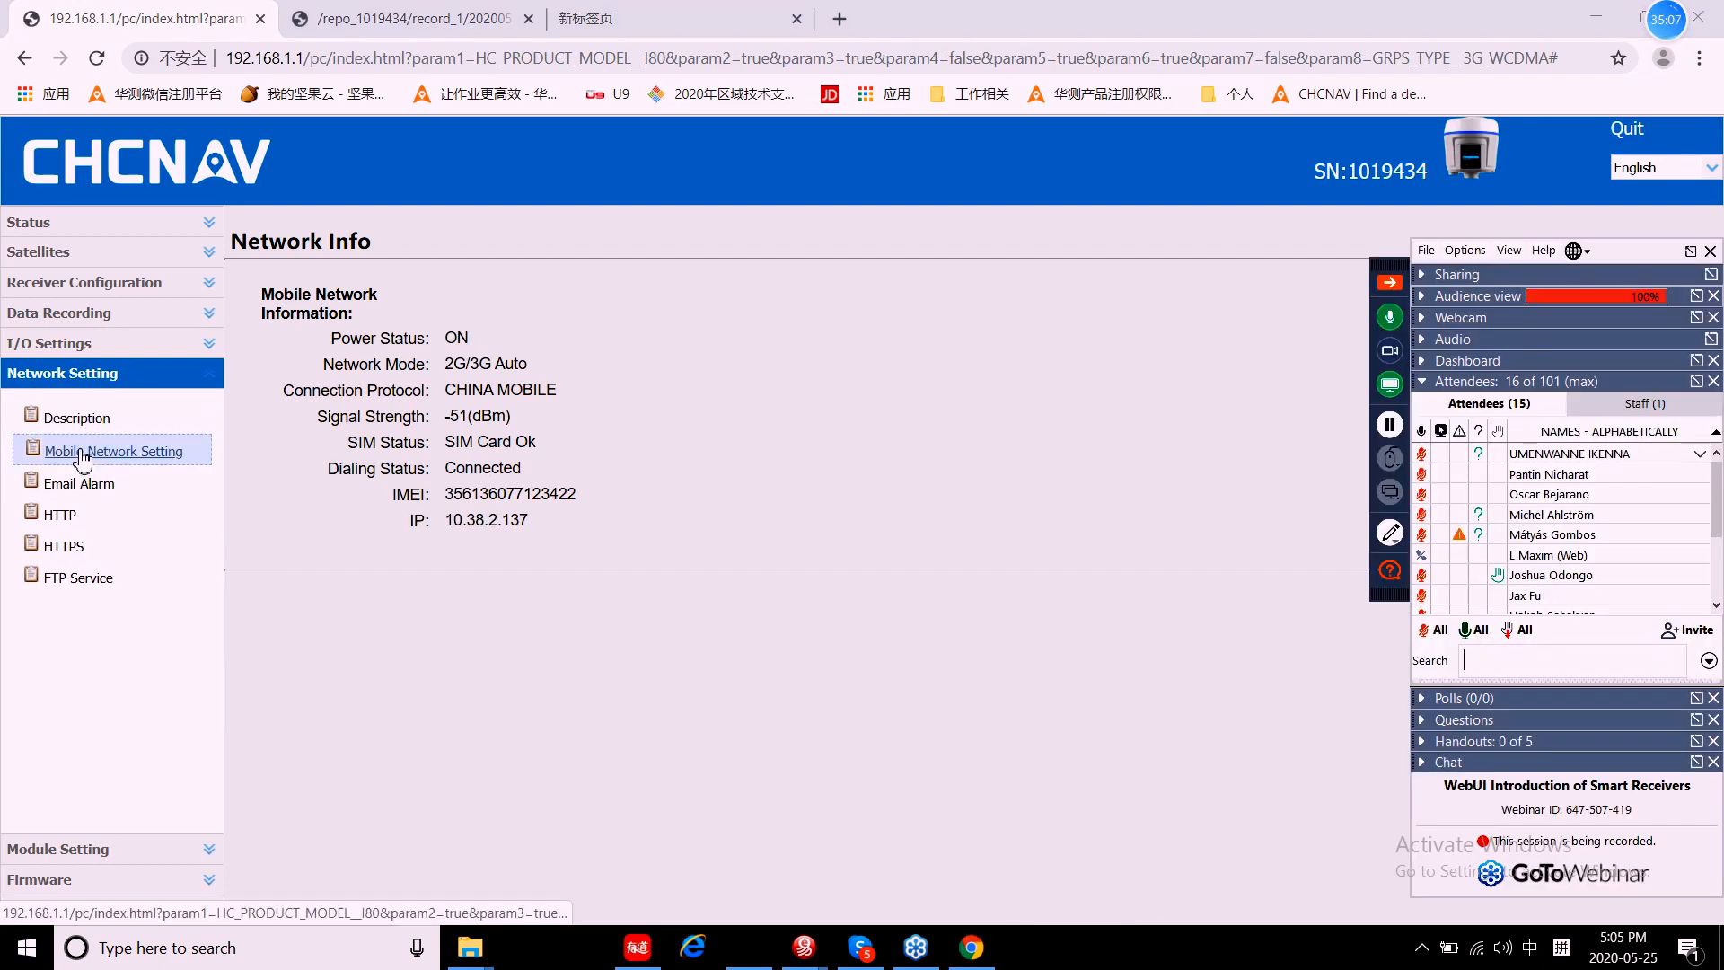
Step: Browse the Mobile Network, Email Alarm, HTTP, HTTPS and FTP Service settings pages in turn
left_click(82, 453)
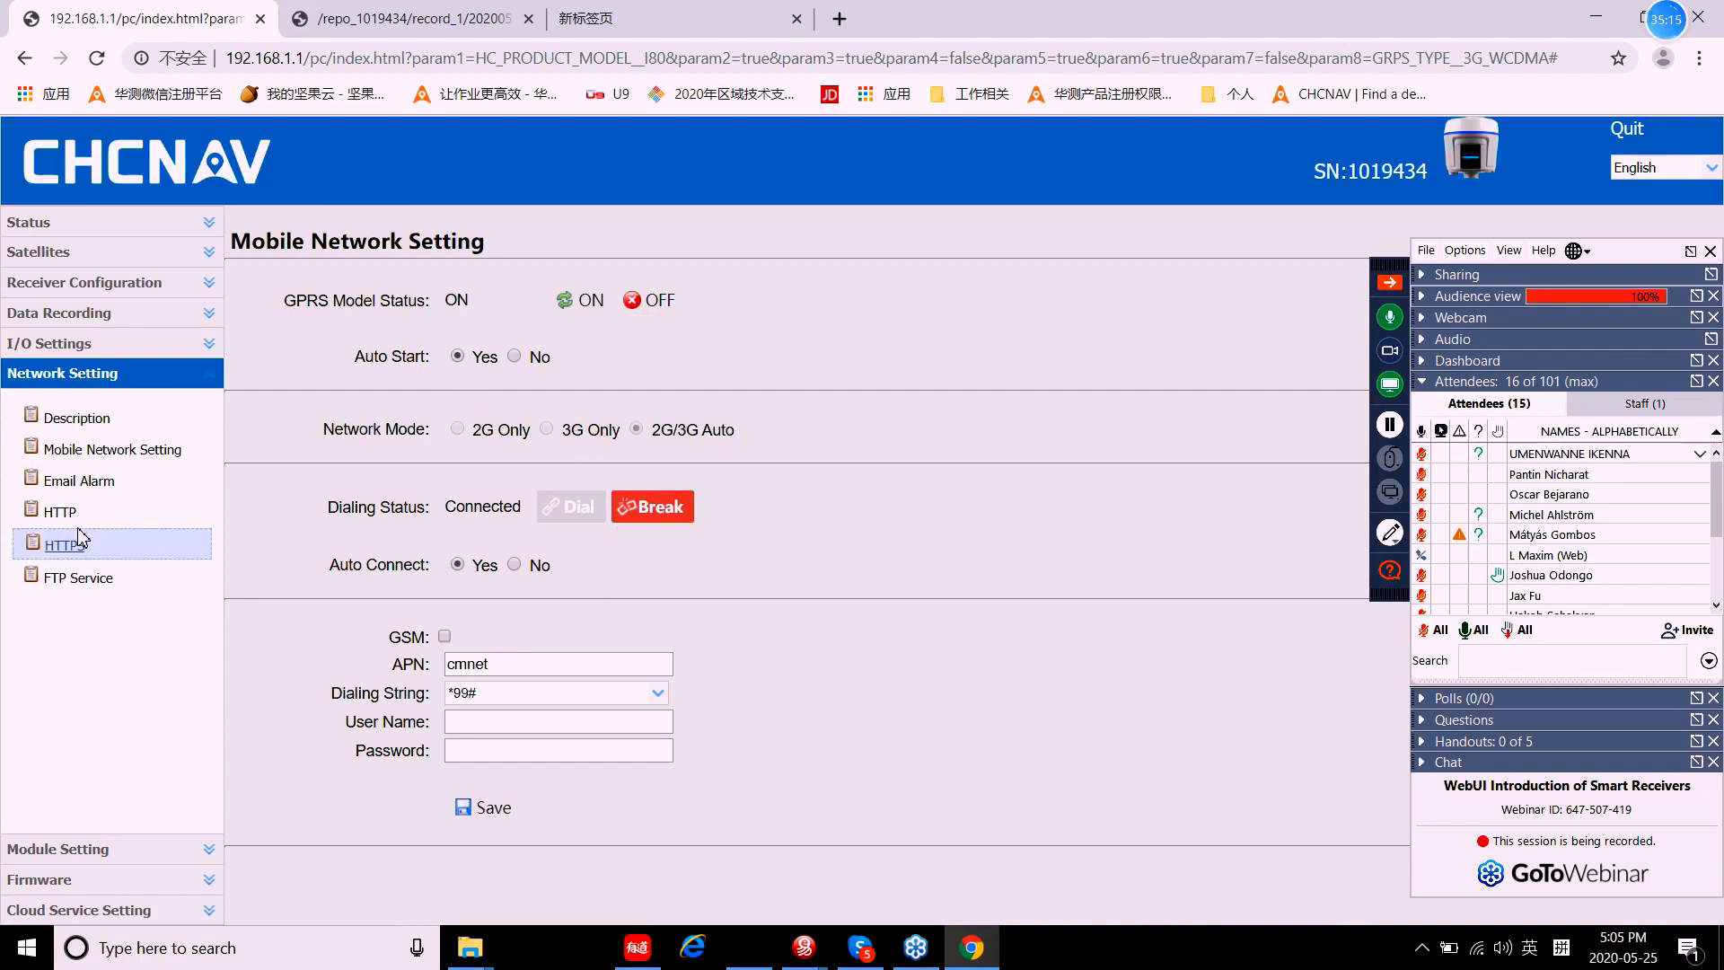
left_click(91, 484)
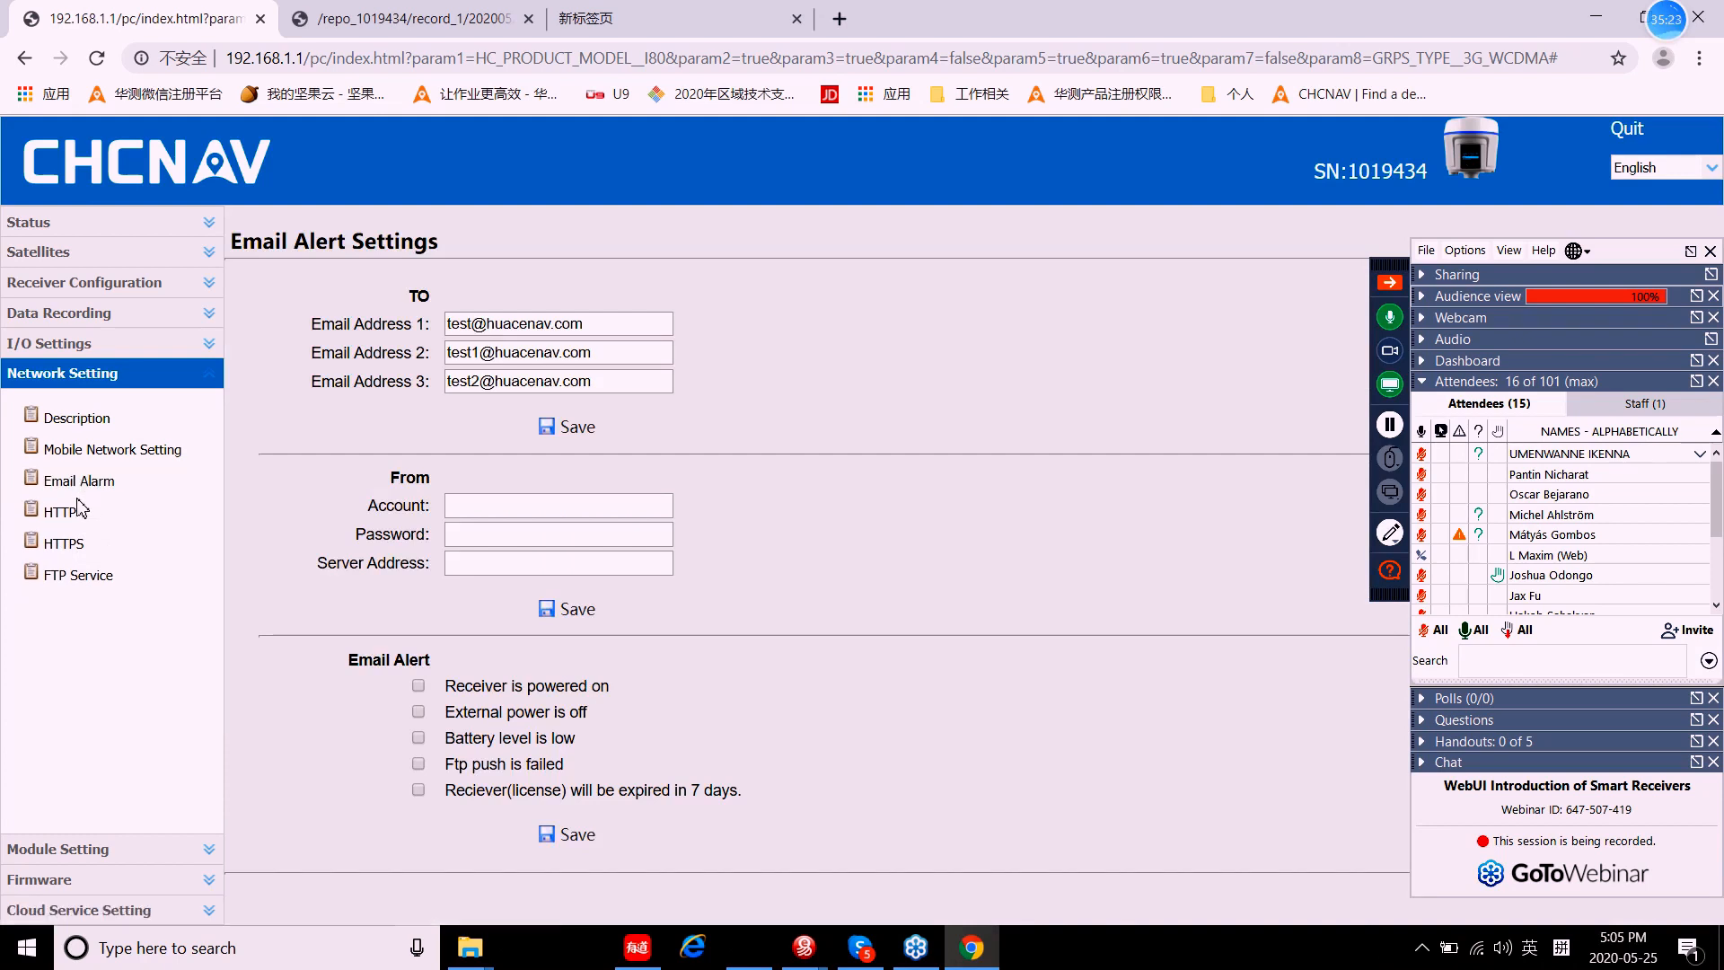
left_click(79, 492)
left_click(58, 514)
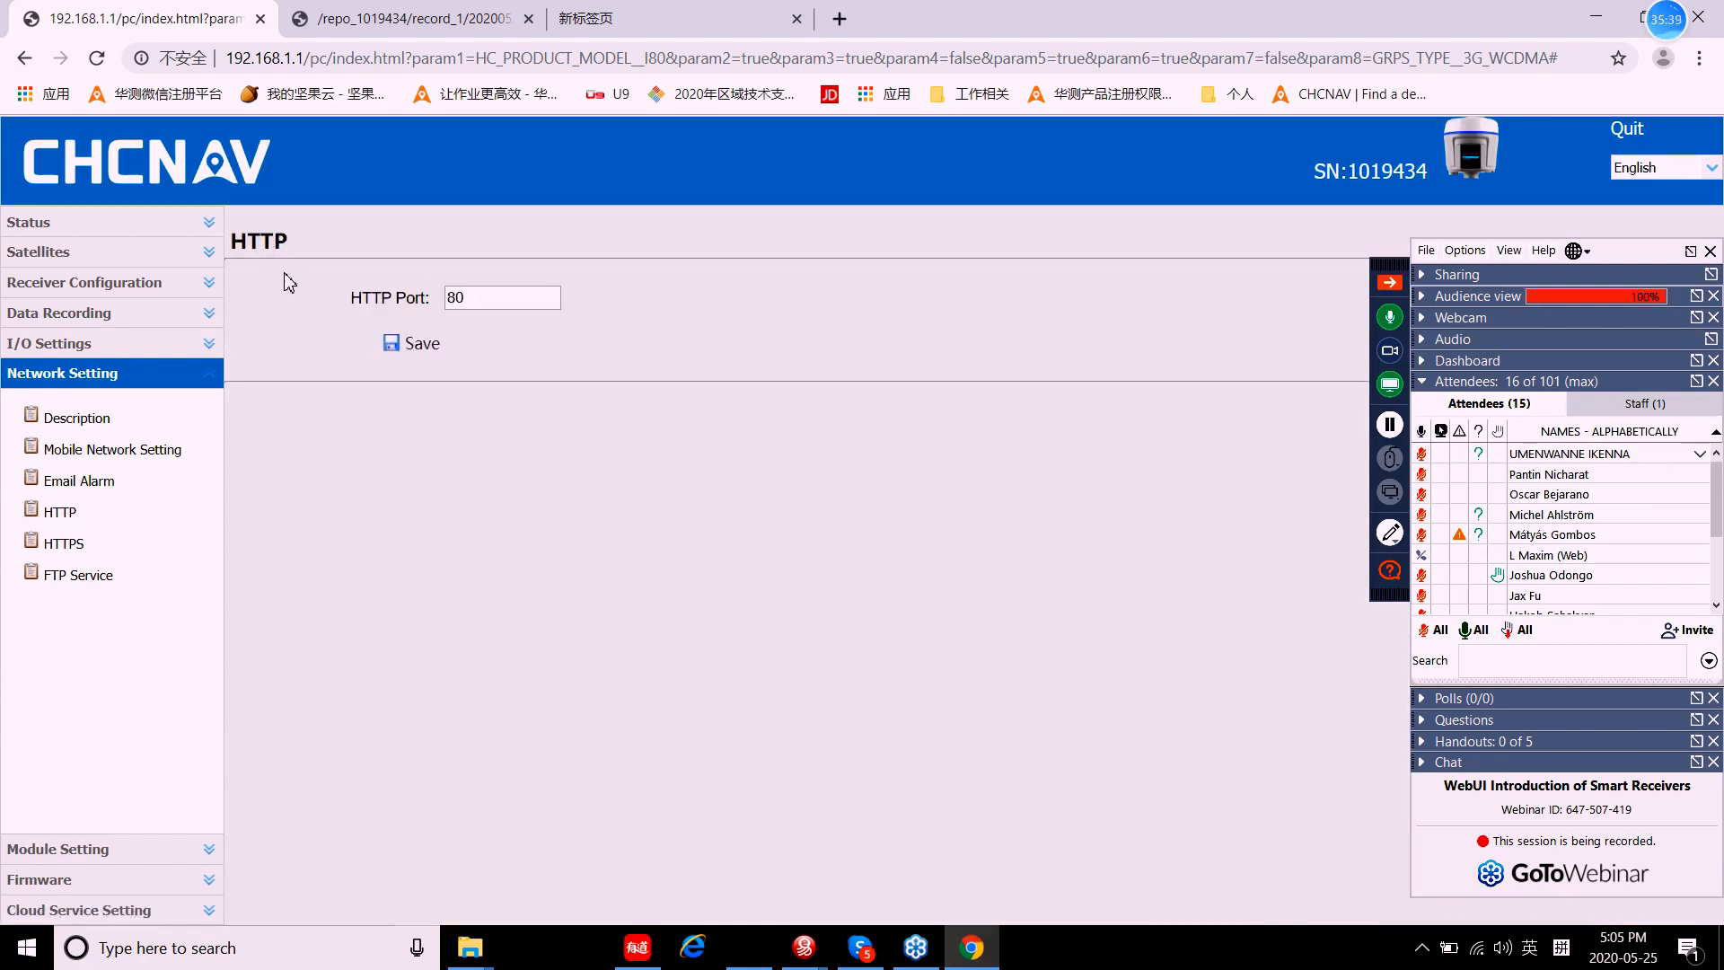
left_click(72, 554)
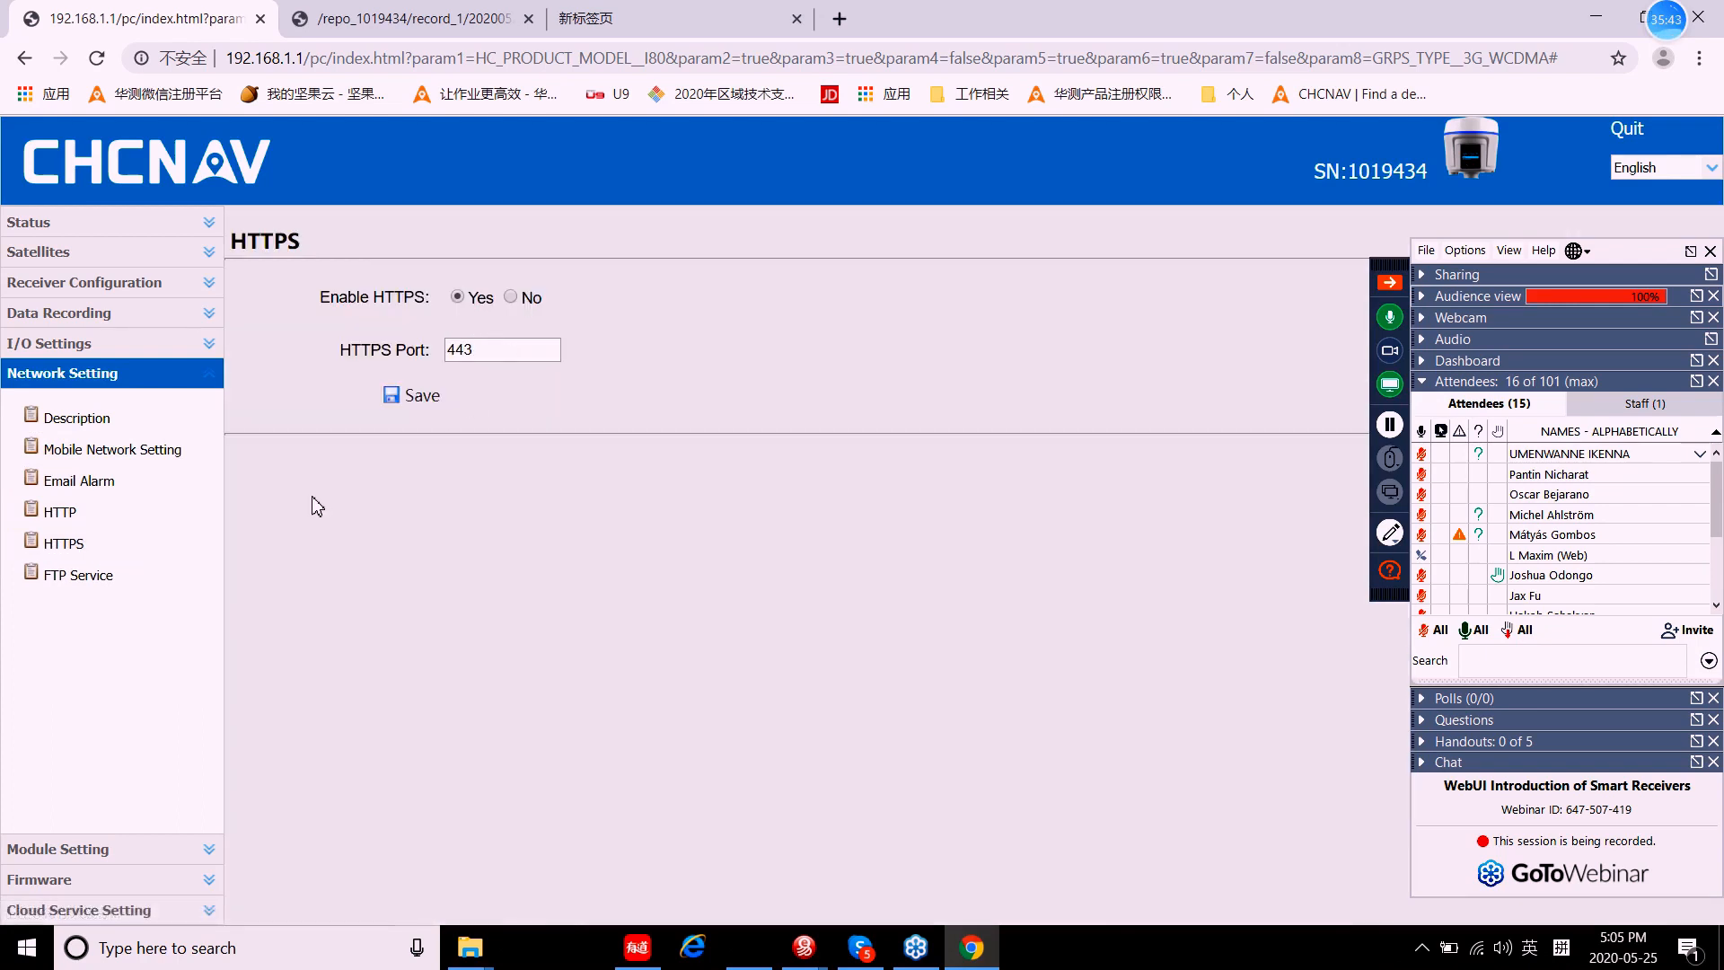
left_click(75, 584)
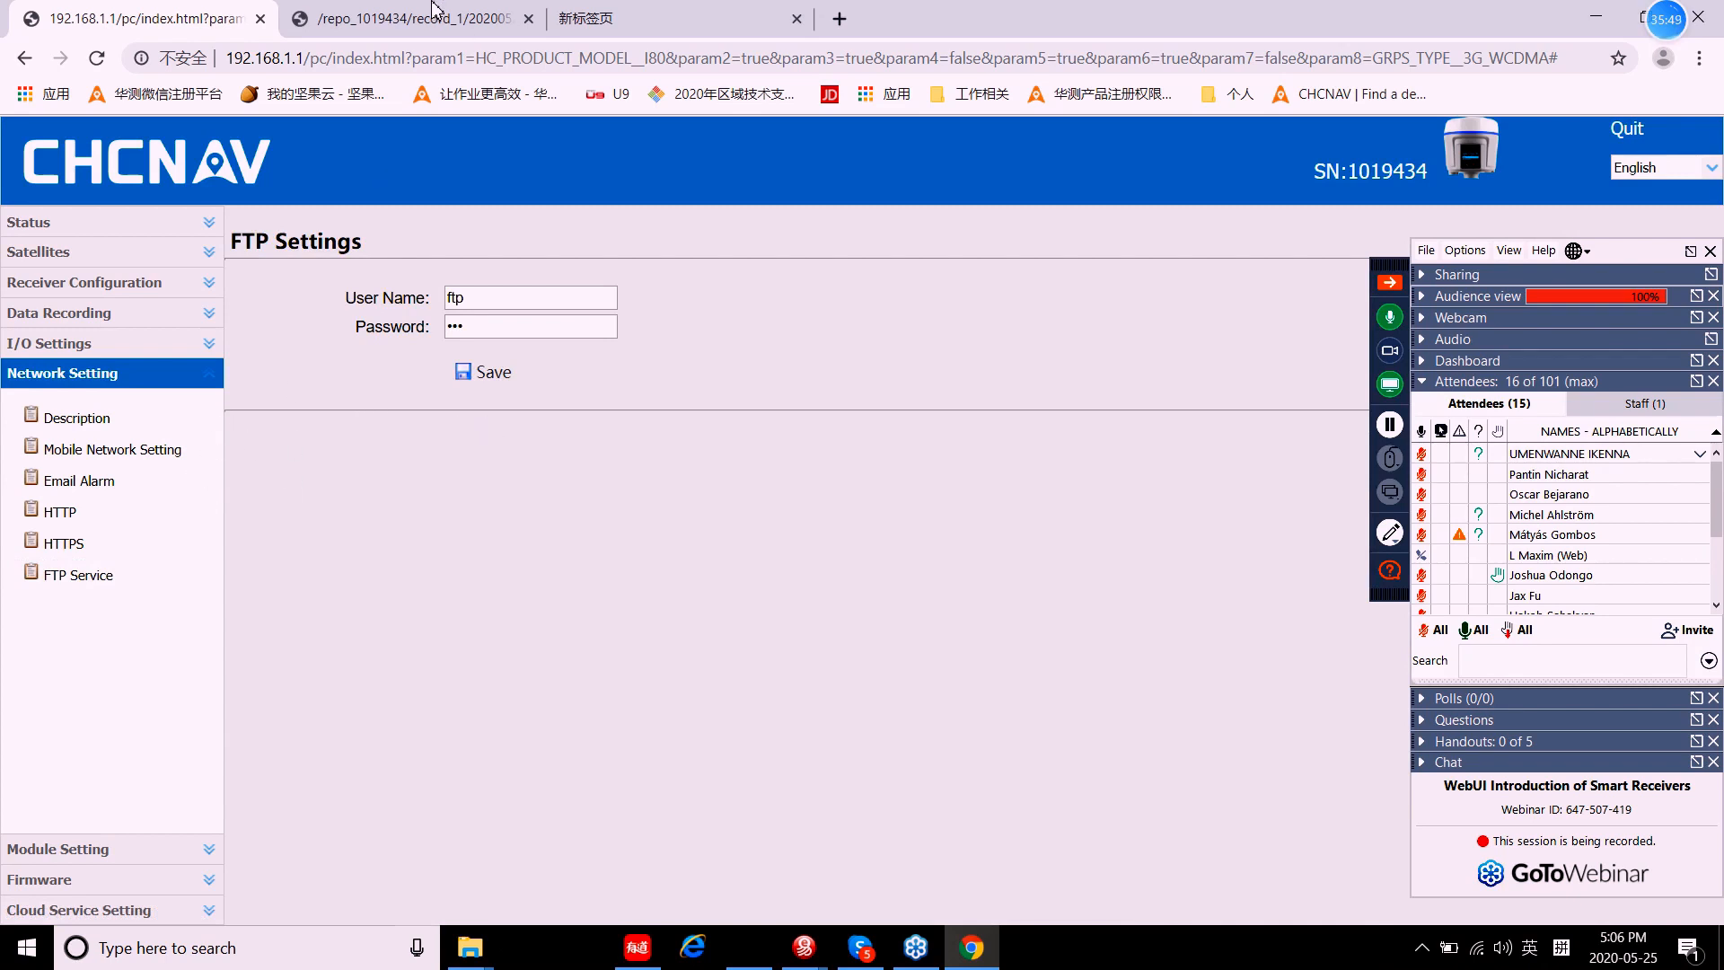
Step: Compare the FTP user name and password with the RINEX file listing, then show Module Abstract
left_click(411, 27)
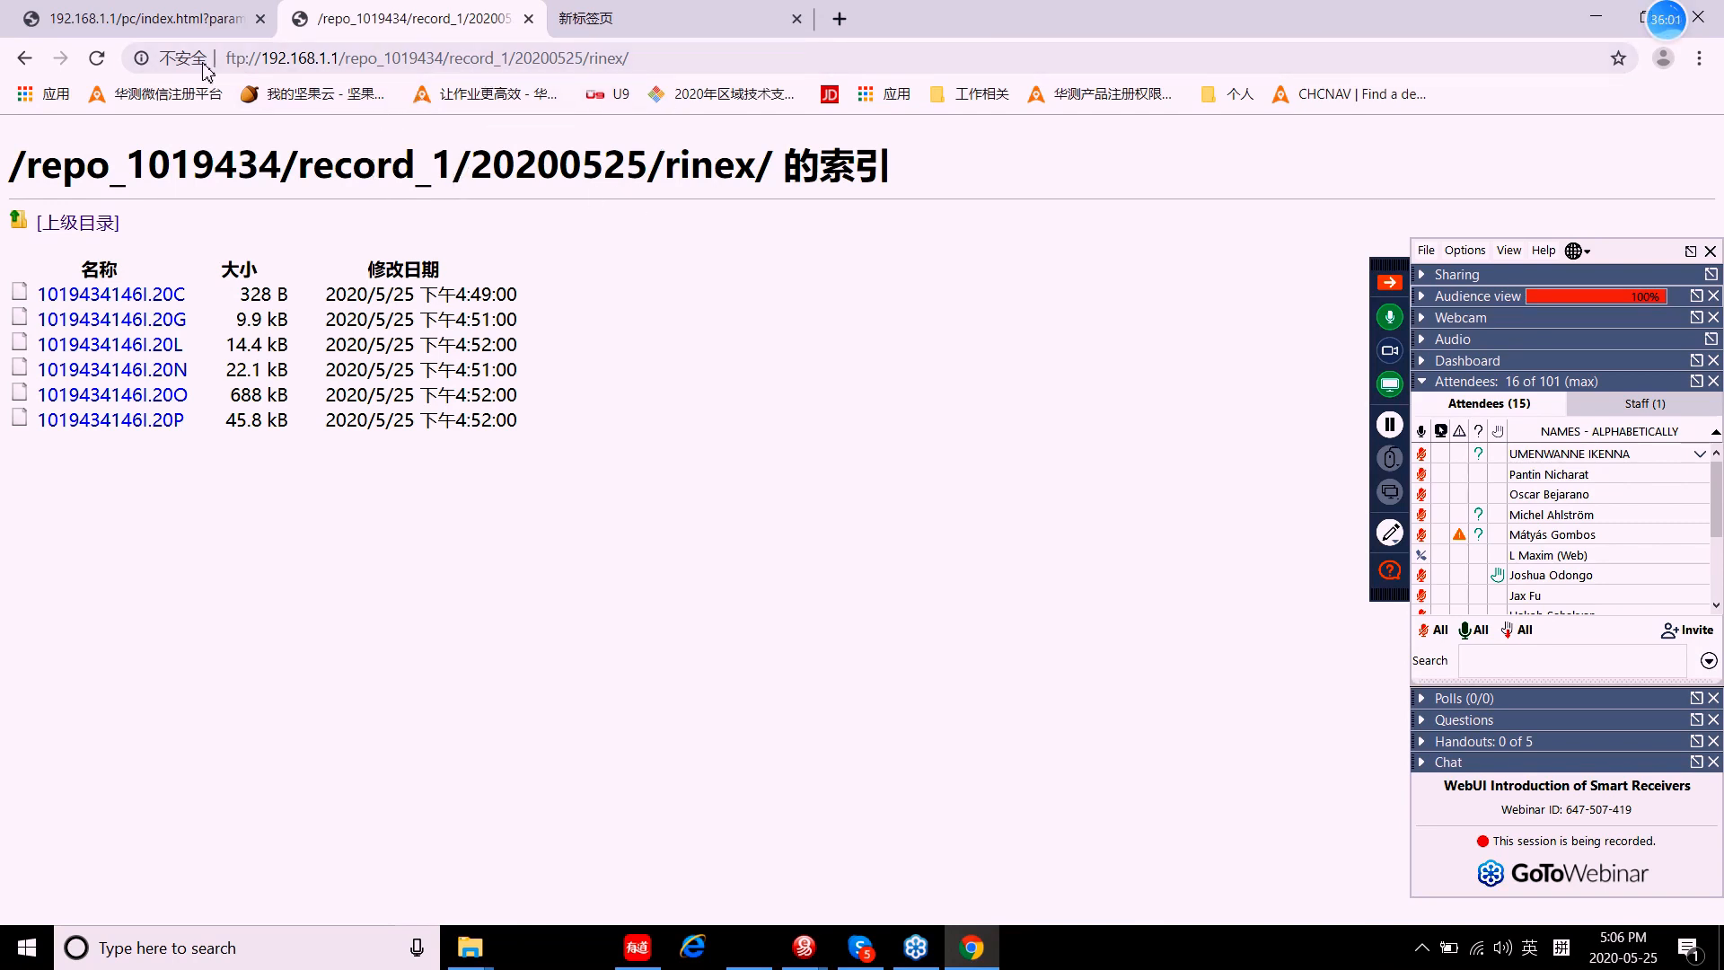
left_click(171, 16)
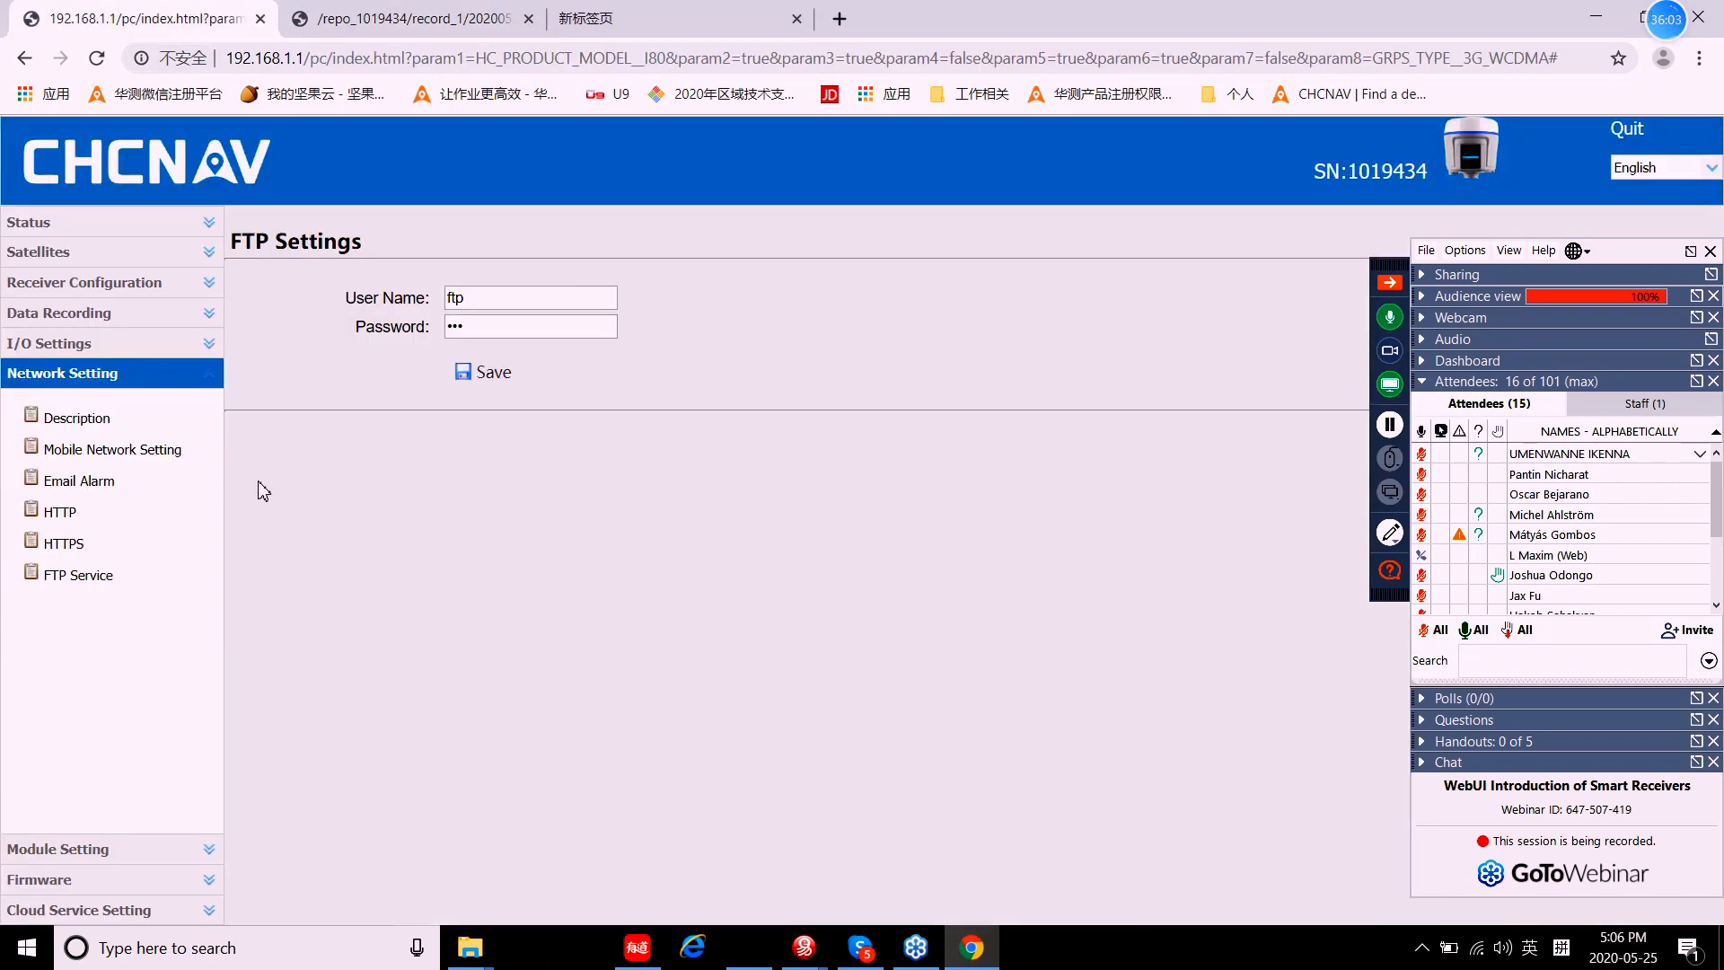
left_click(477, 301)
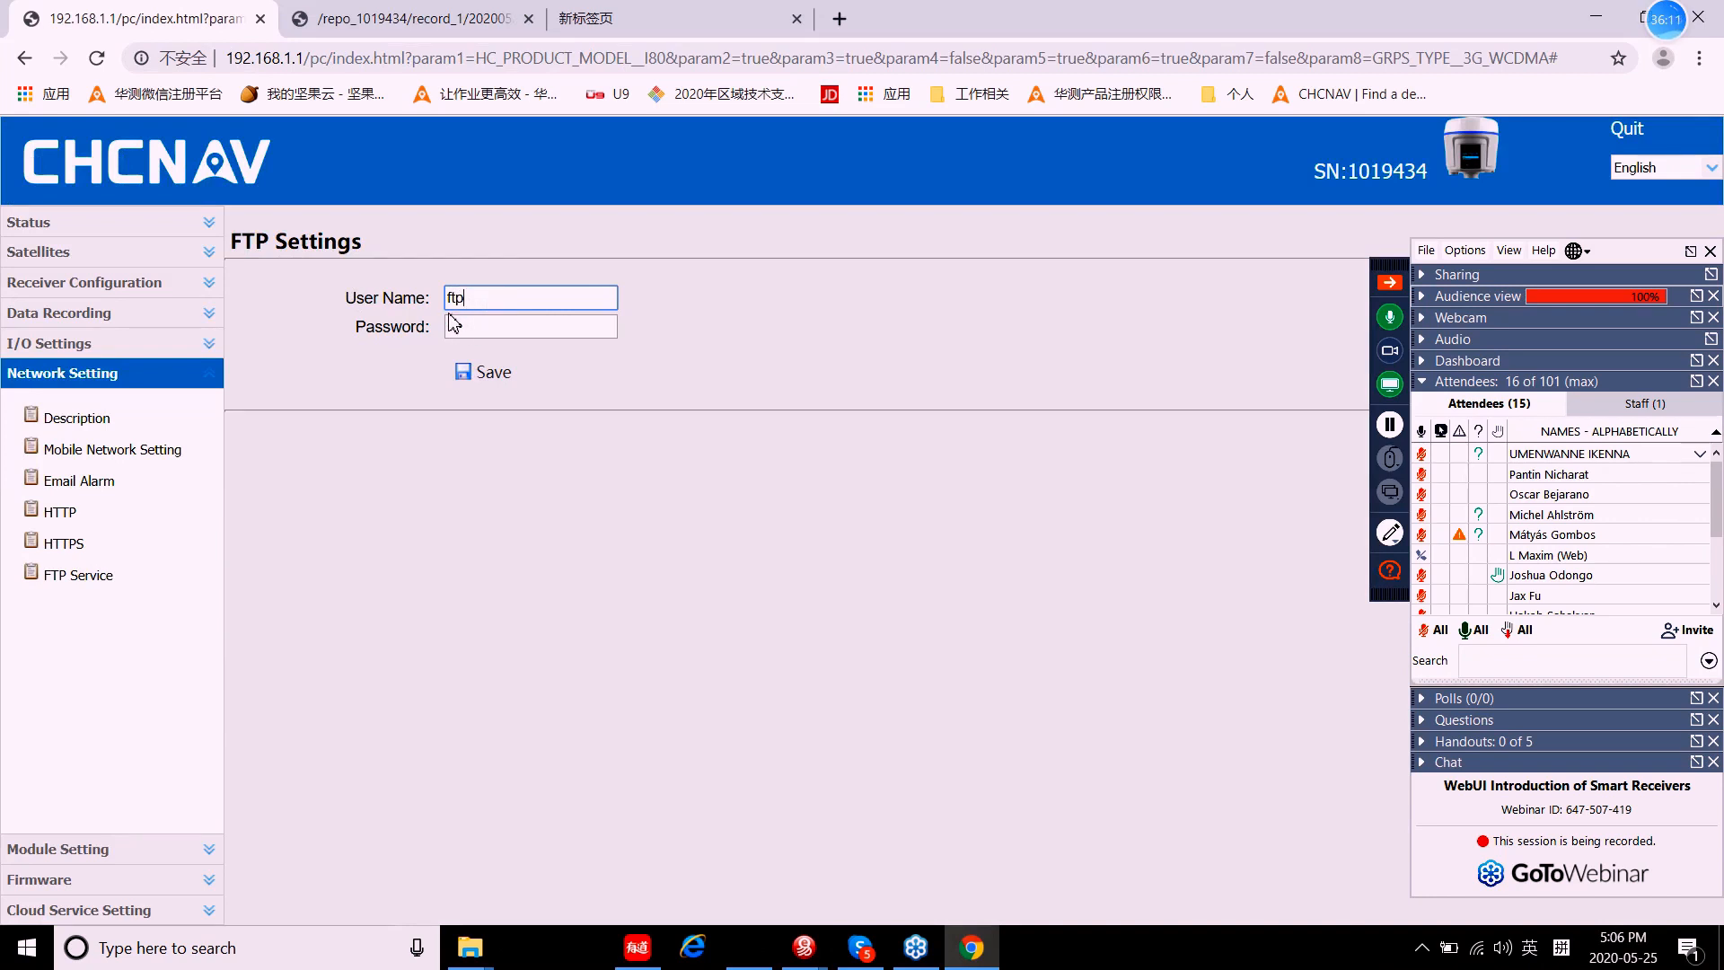
left_click(479, 327)
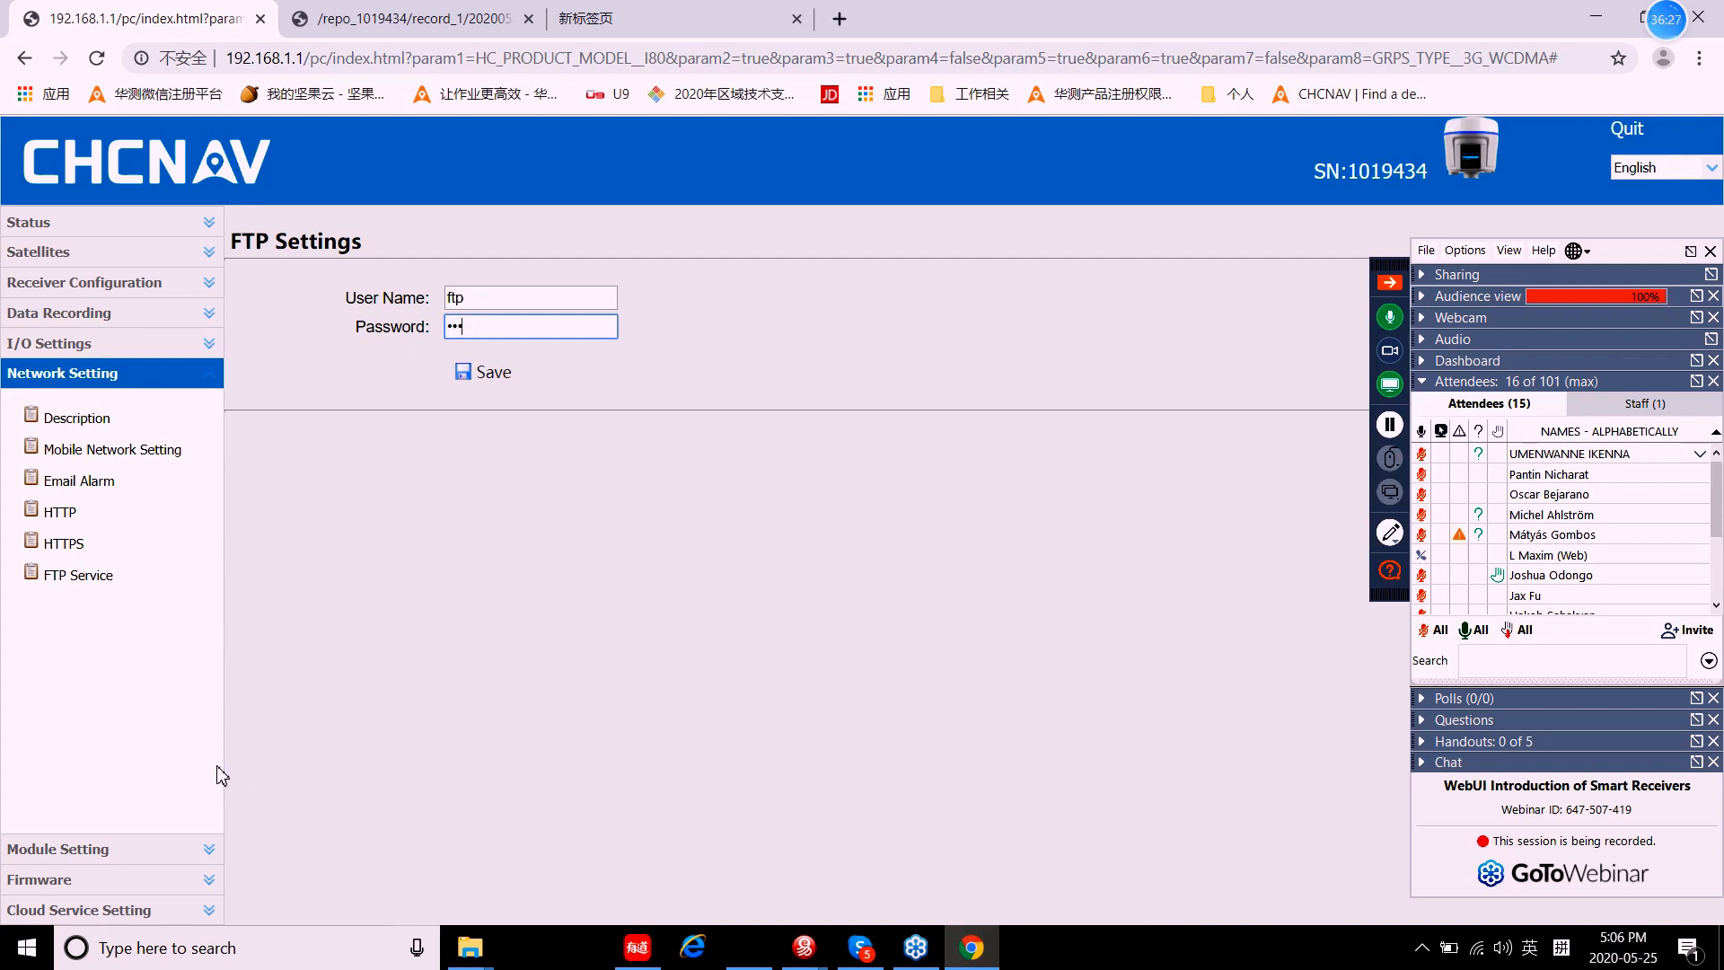
left_click(83, 852)
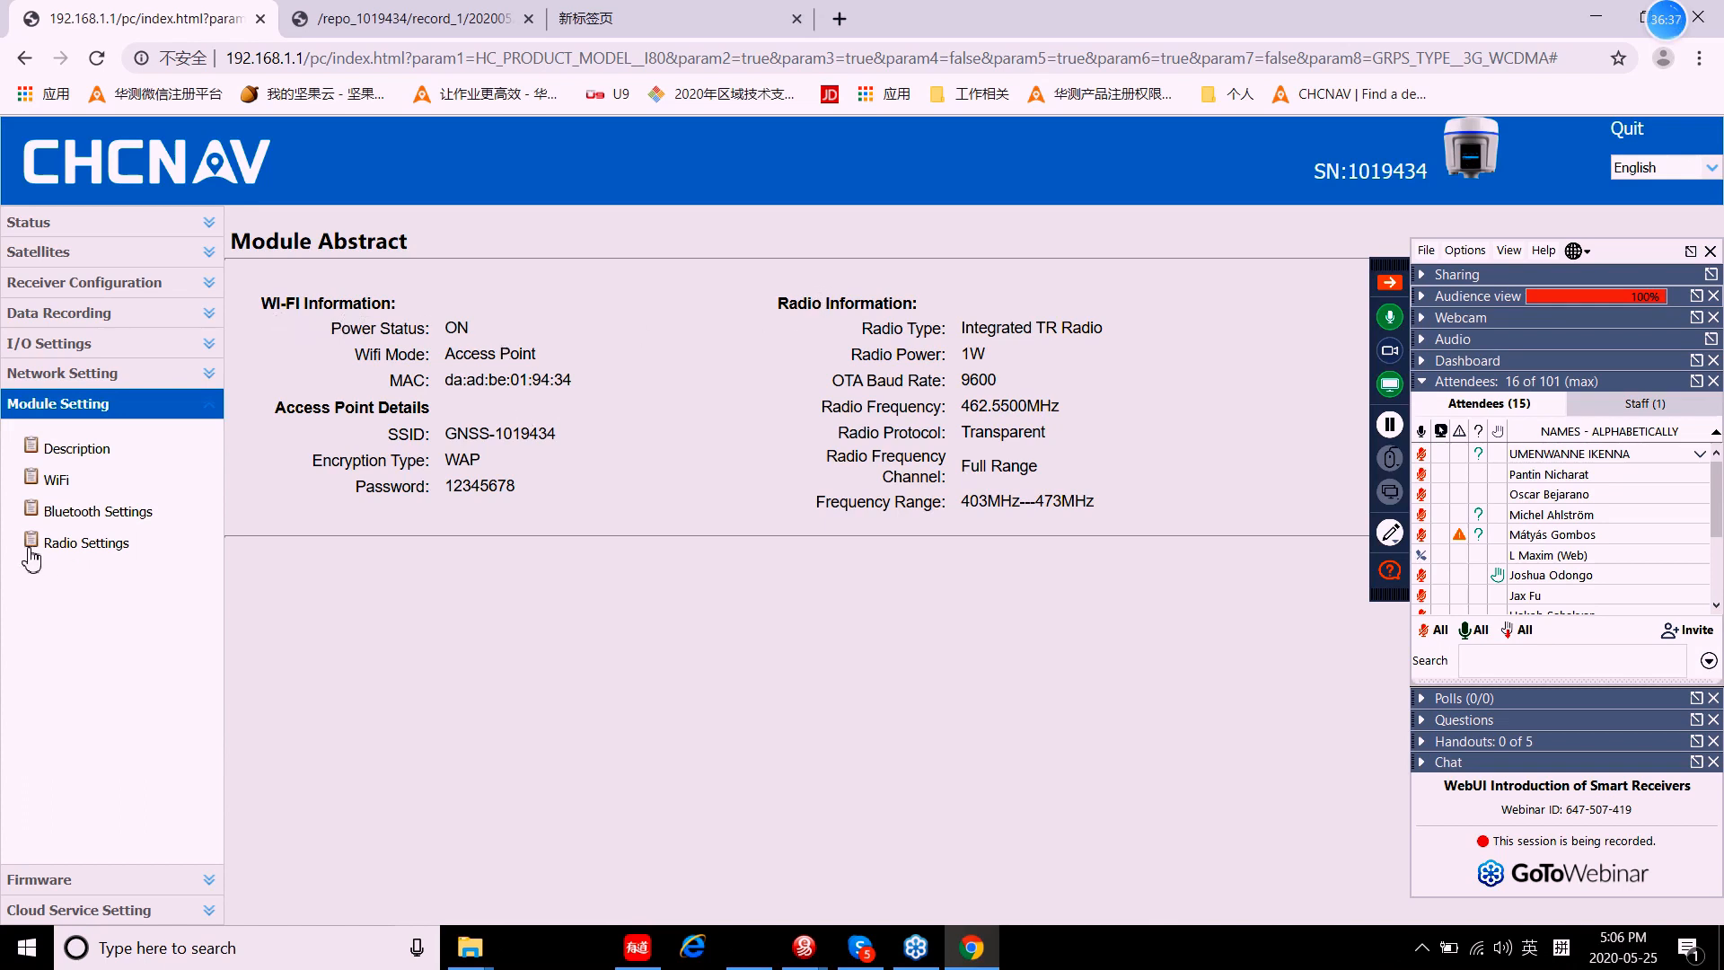
Step: Review the Bluetooth and WiFi pages, ending on Radio Settings (radio OFF, 1W, 462.5500 MHz)
left_click(61, 516)
left_click(58, 481)
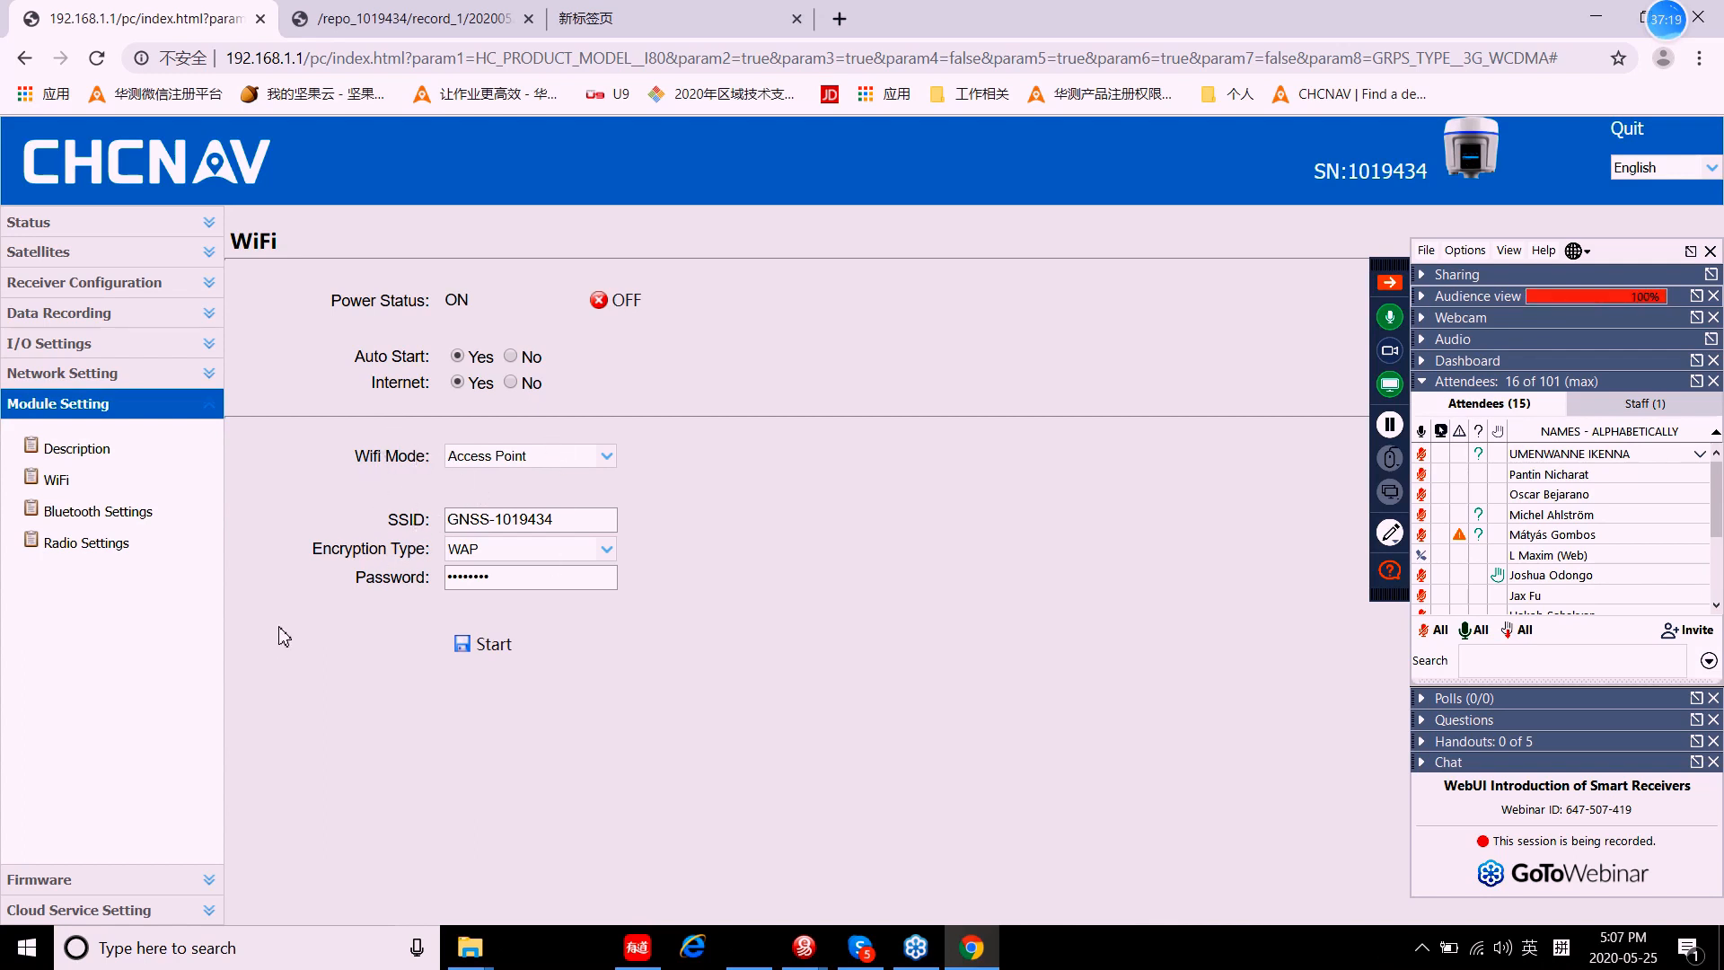
left_click(94, 516)
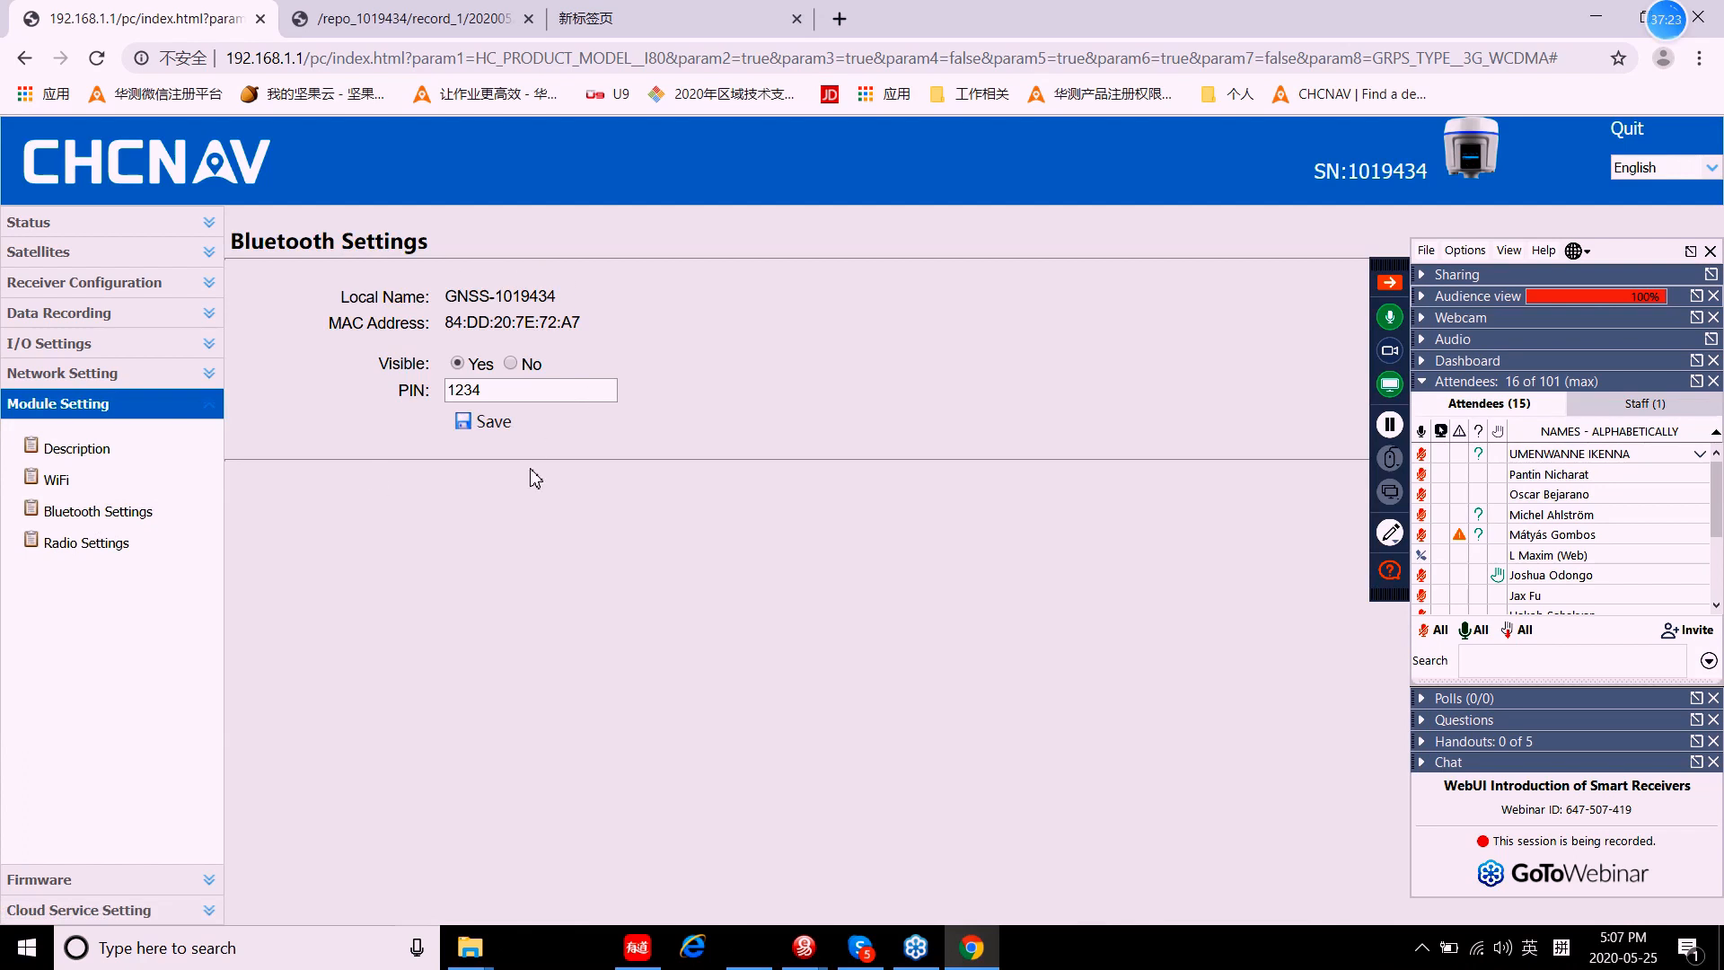
left_click(96, 551)
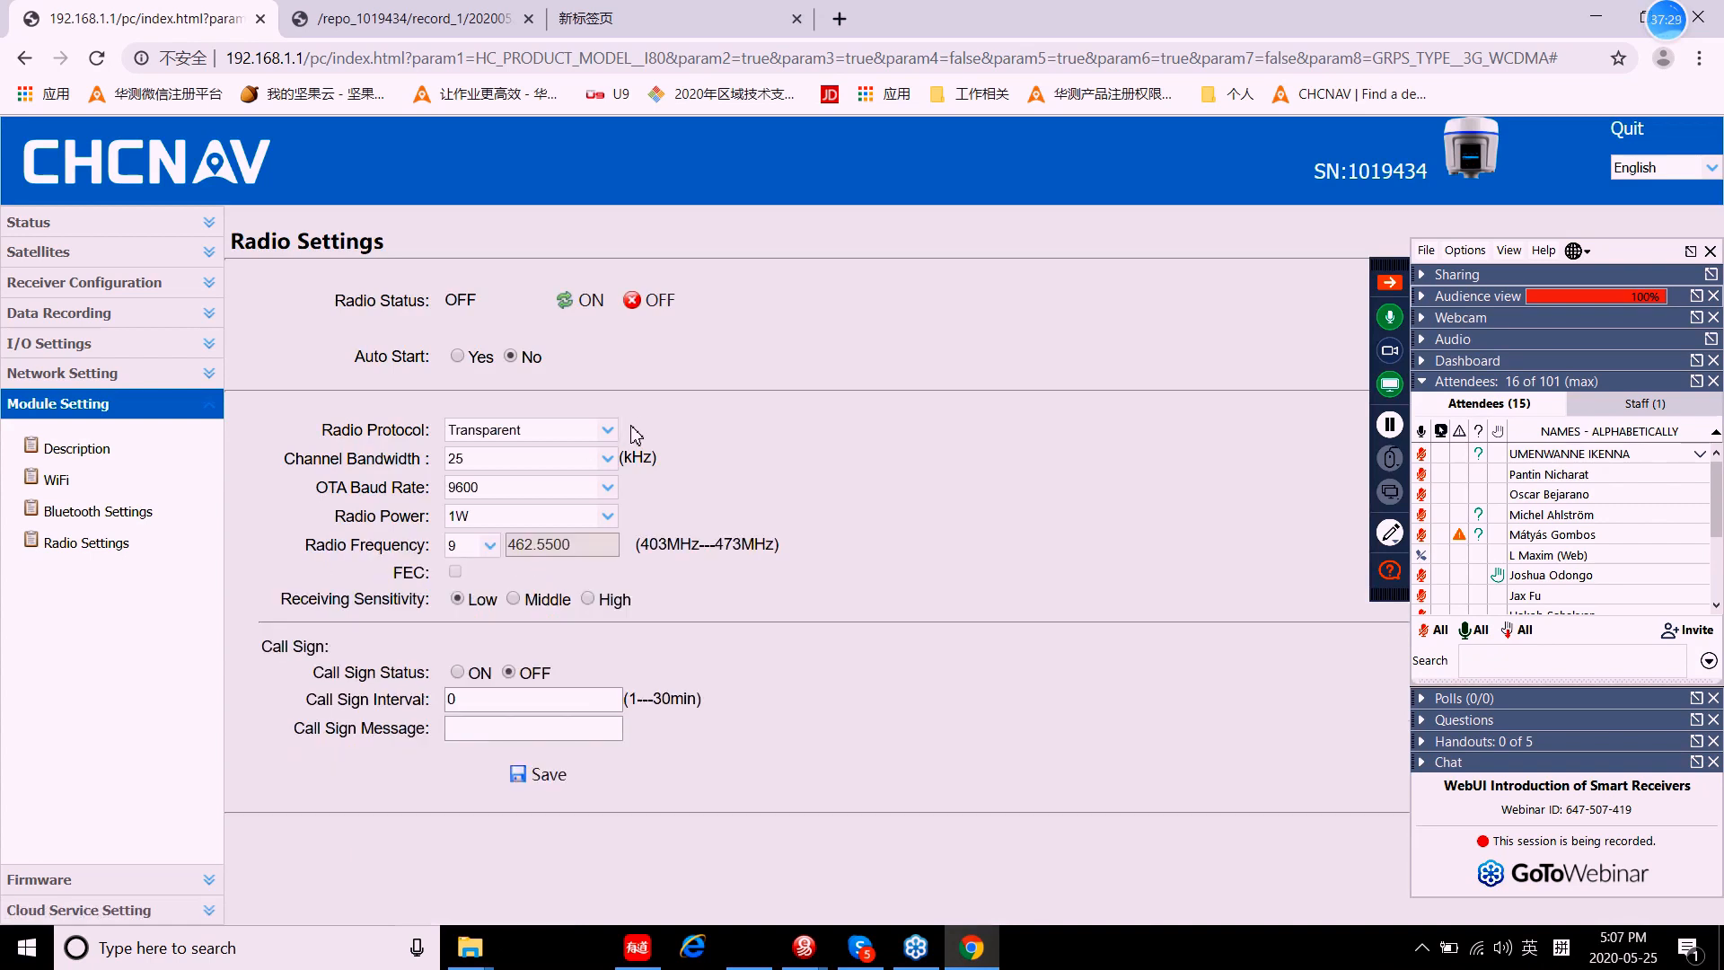
left_click(586, 305)
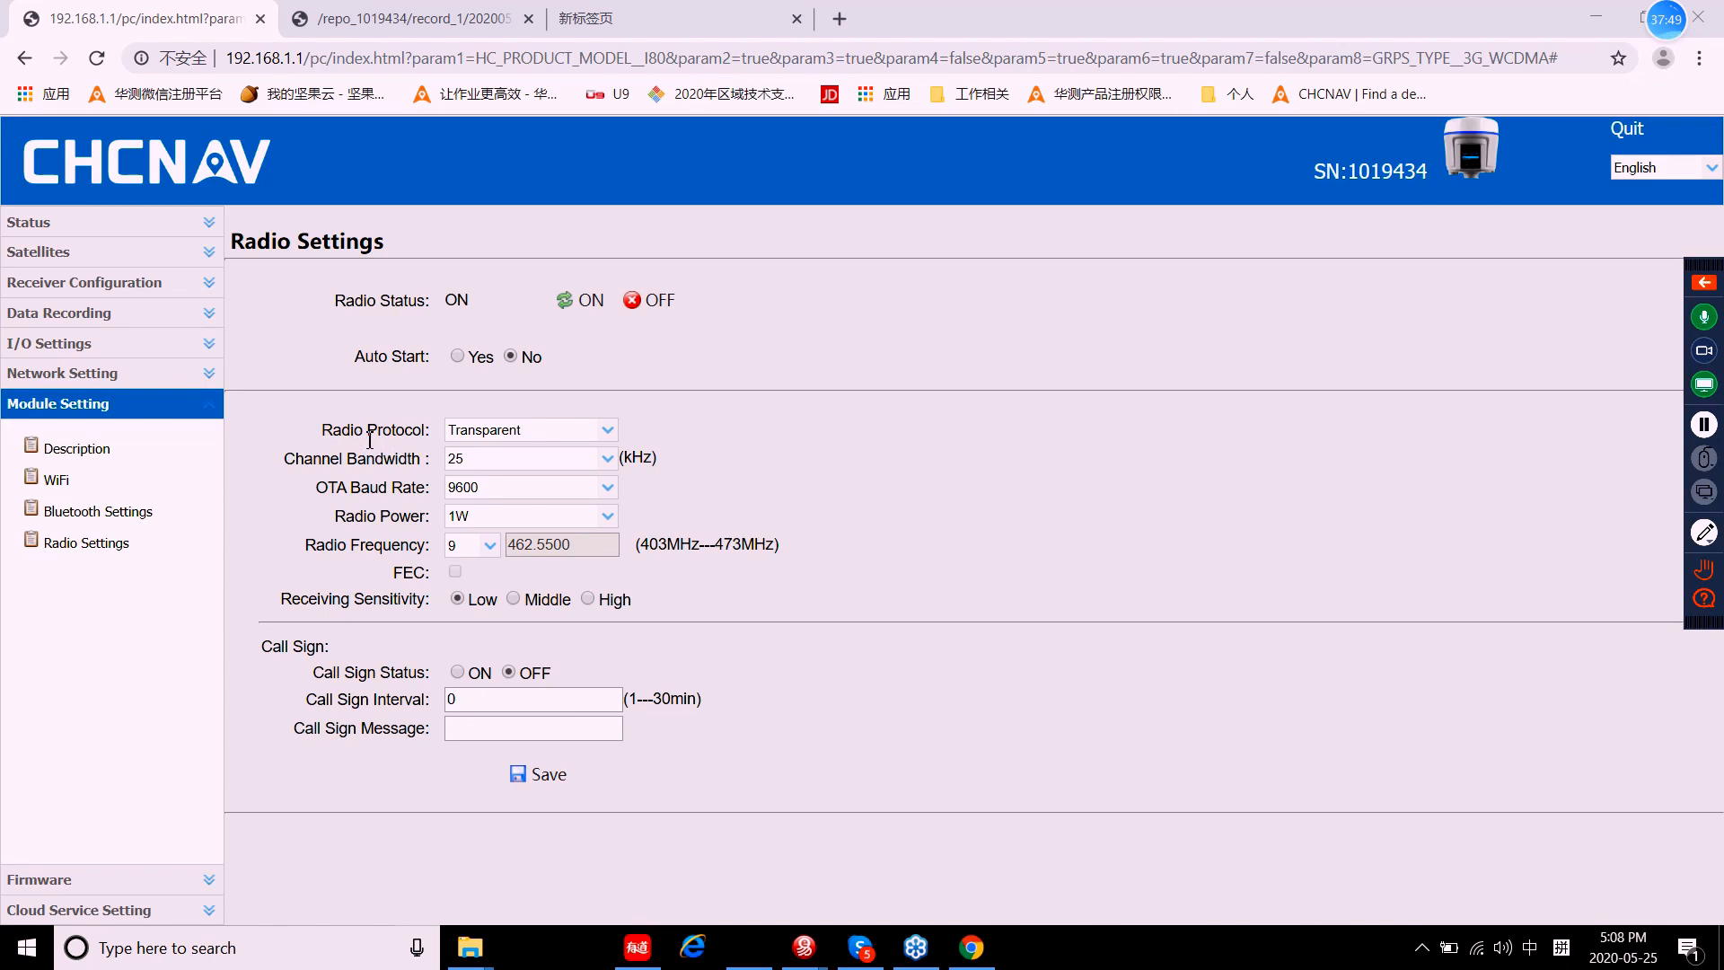
left_click(609, 434)
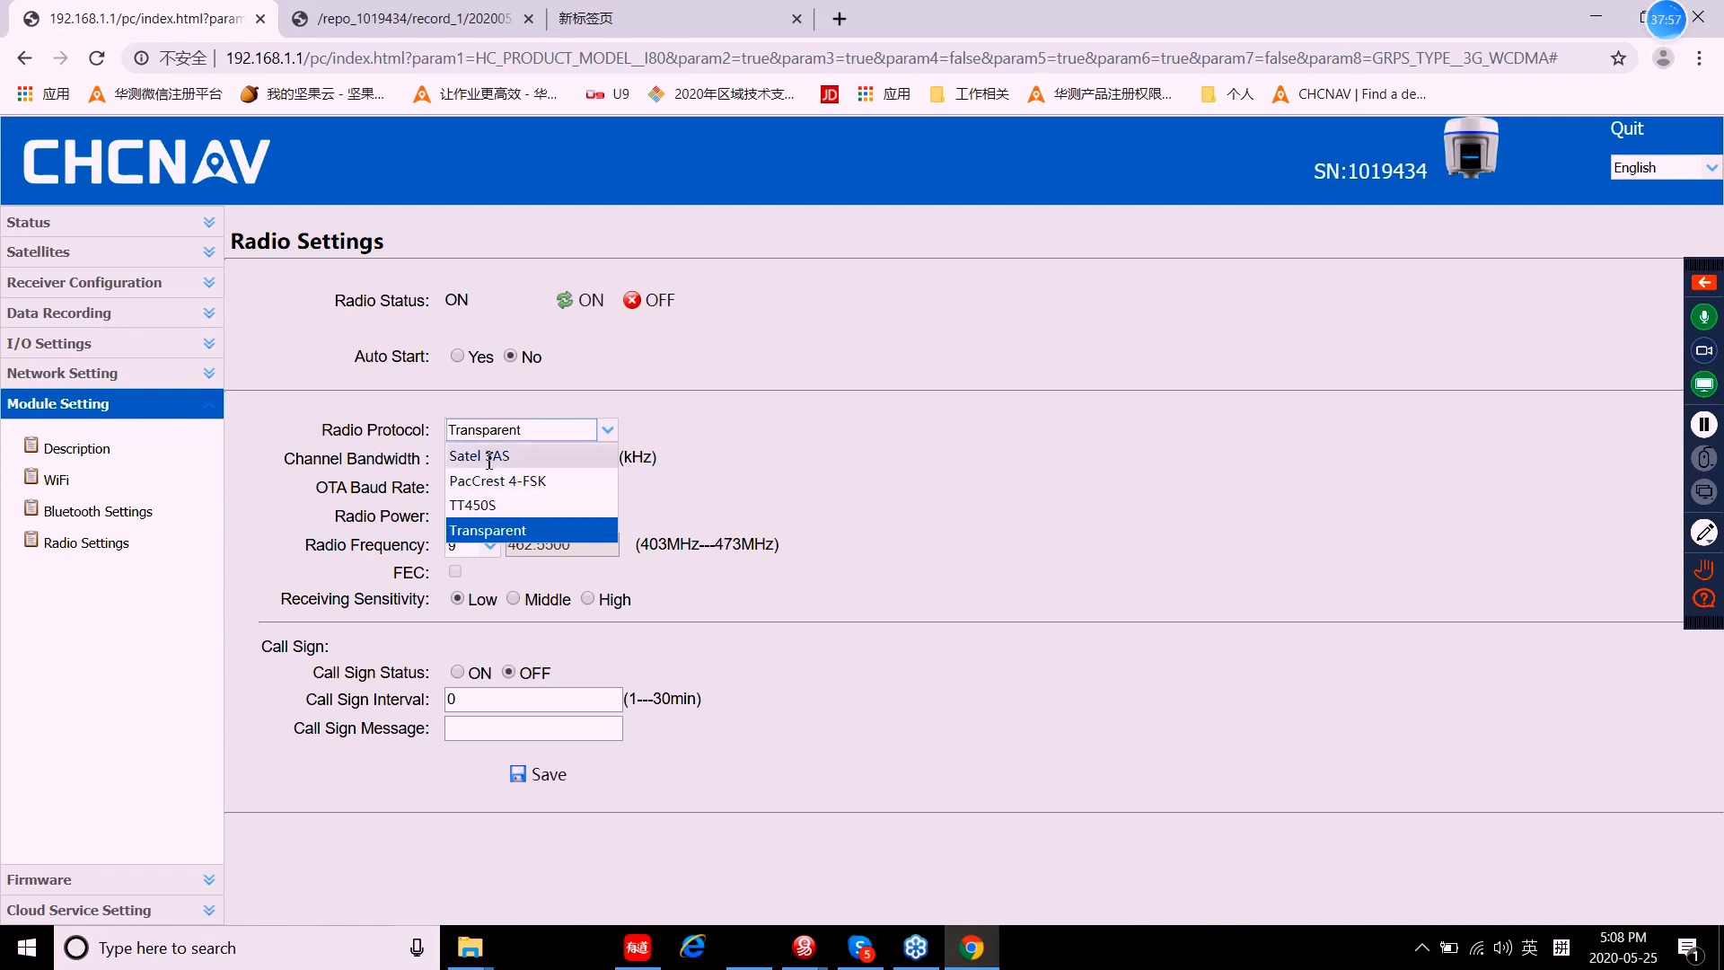
left_click(767, 442)
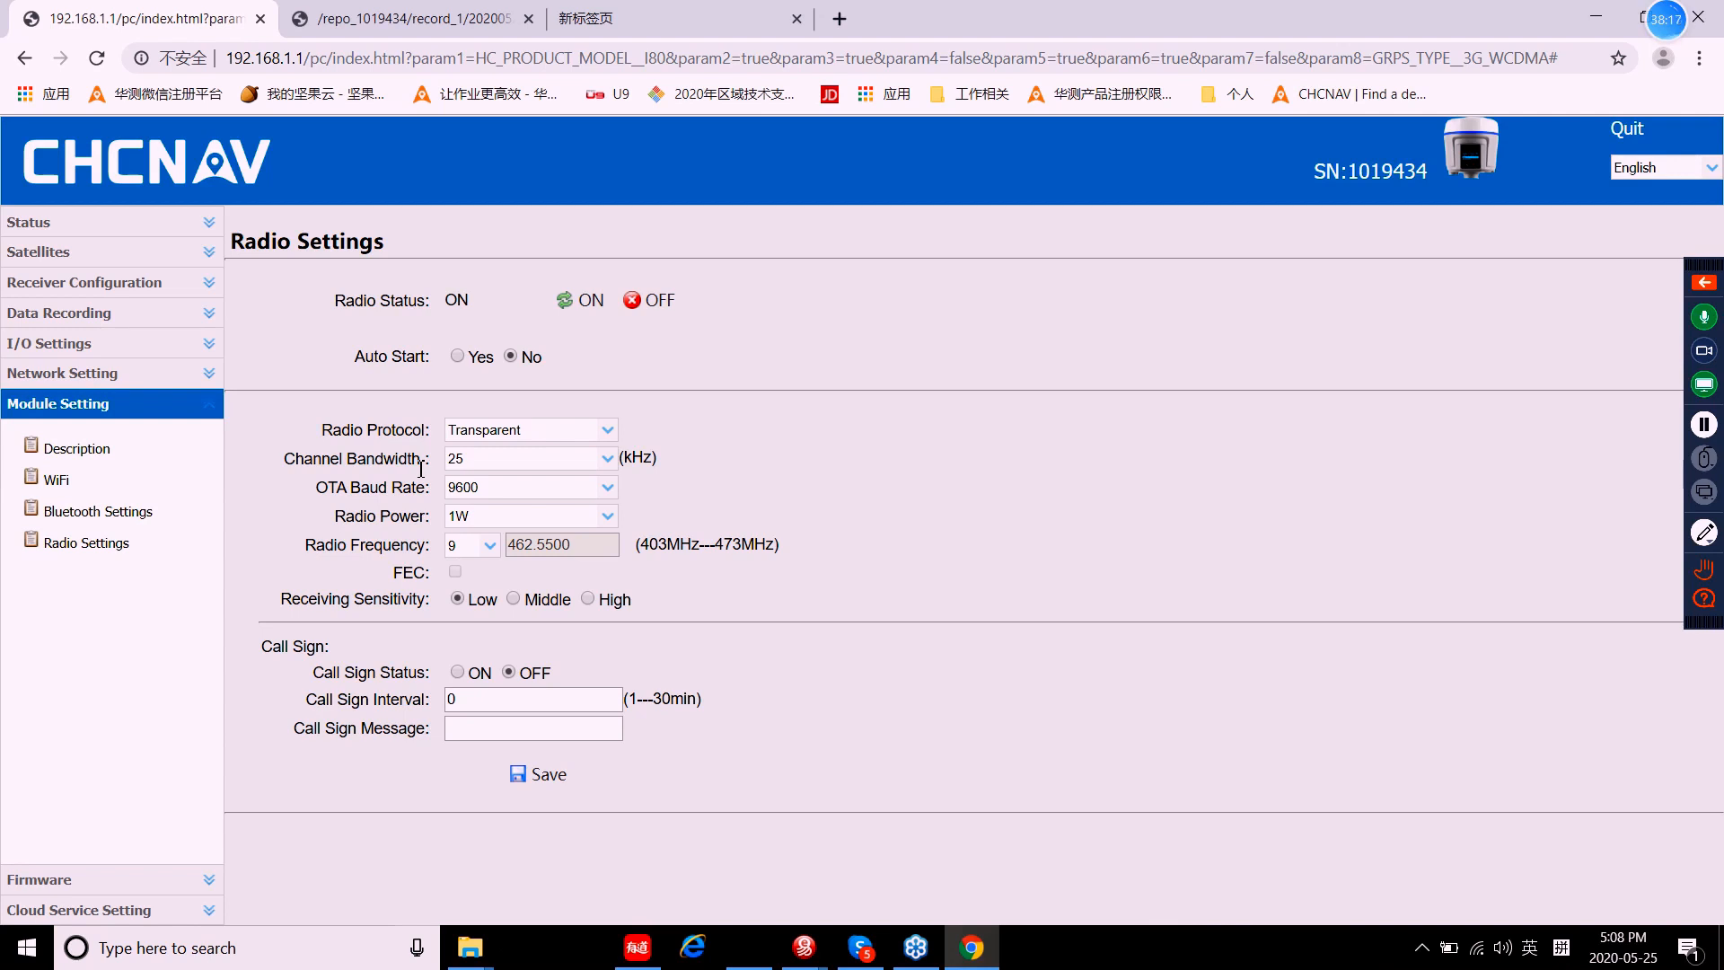
left_click(594, 457)
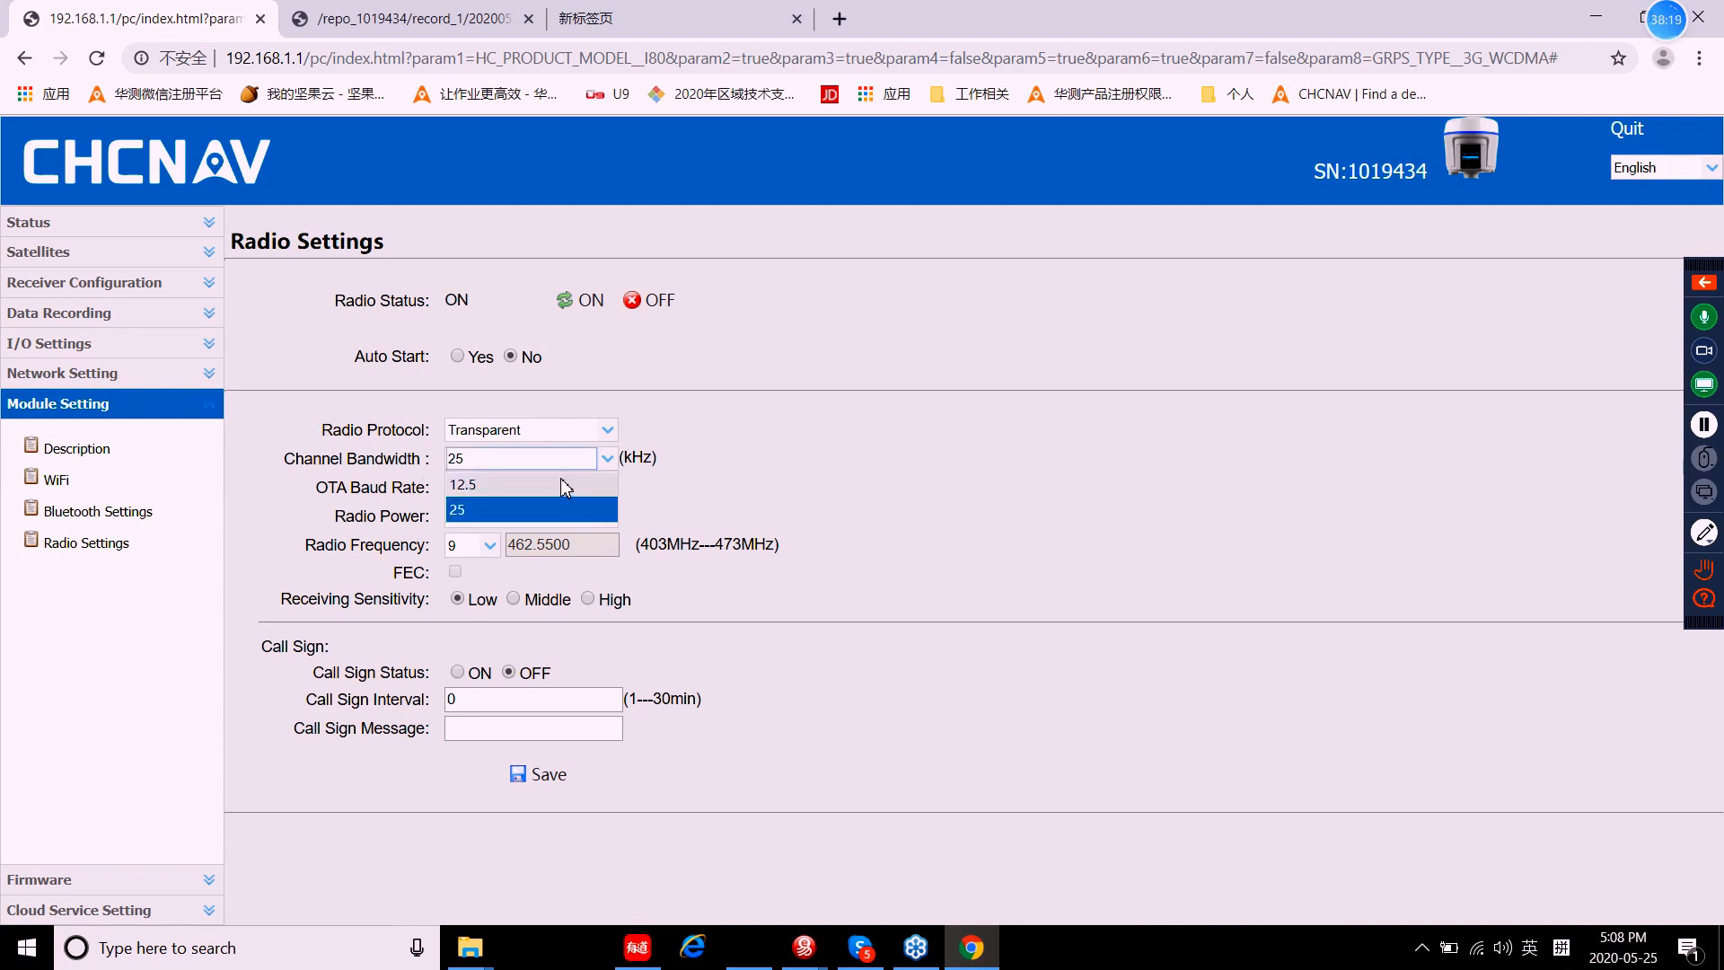
left_click(529, 483)
left_click(607, 457)
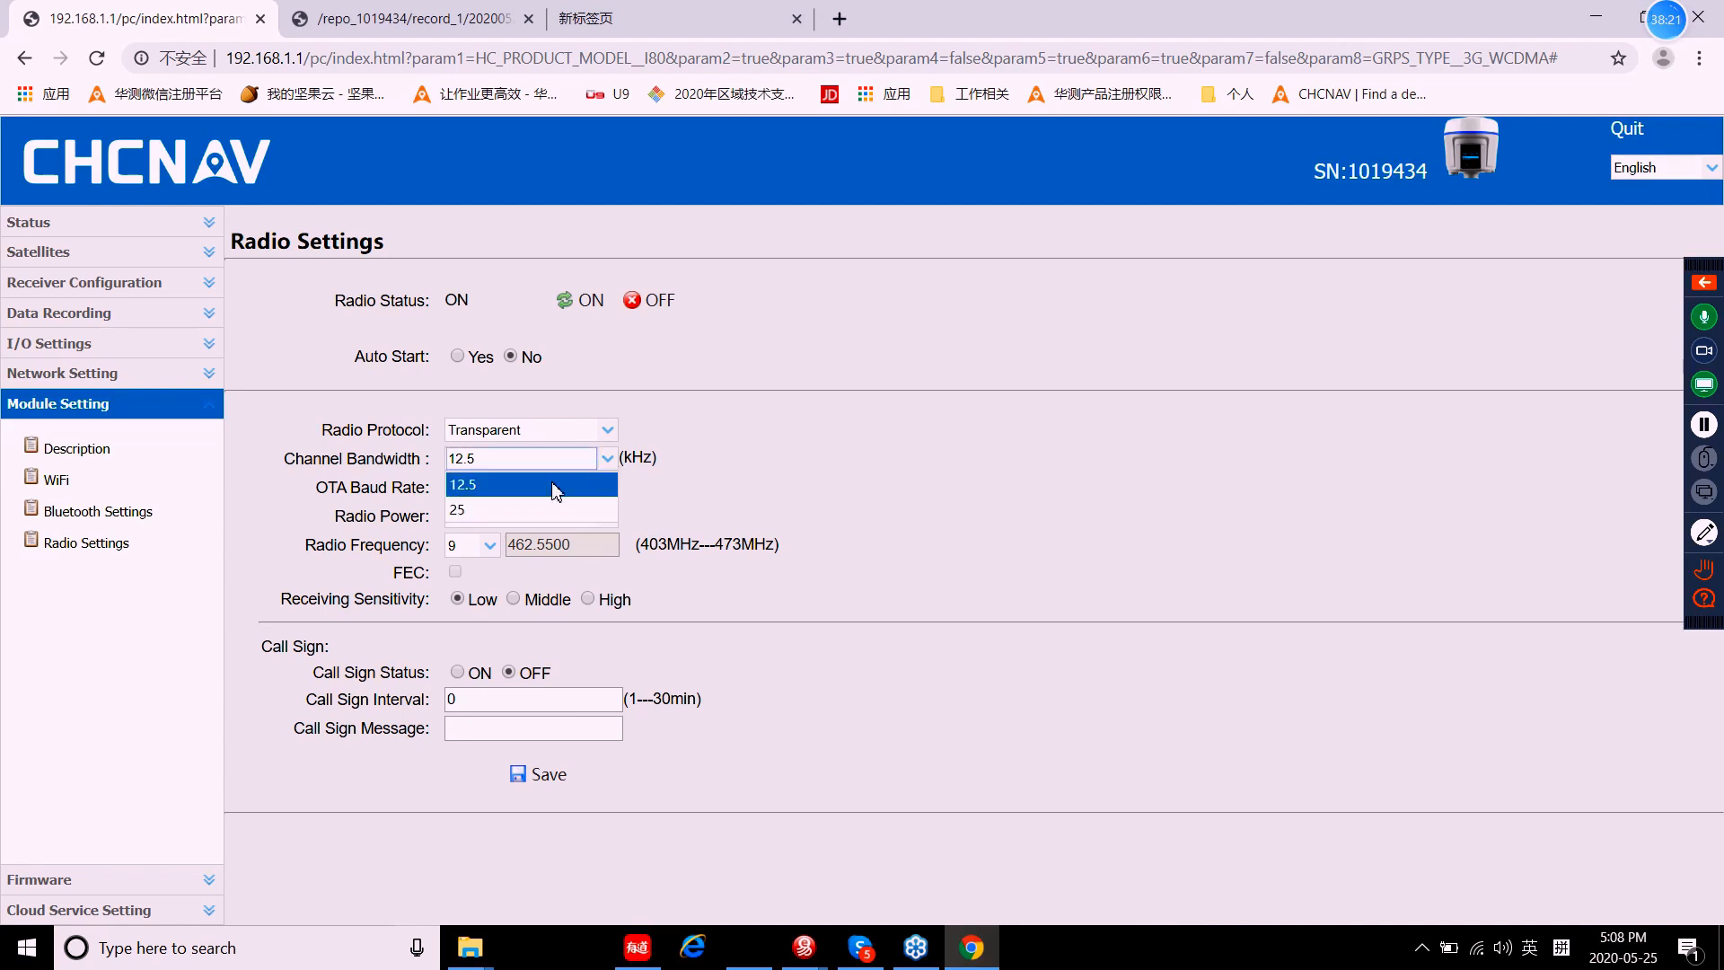
left_click(501, 510)
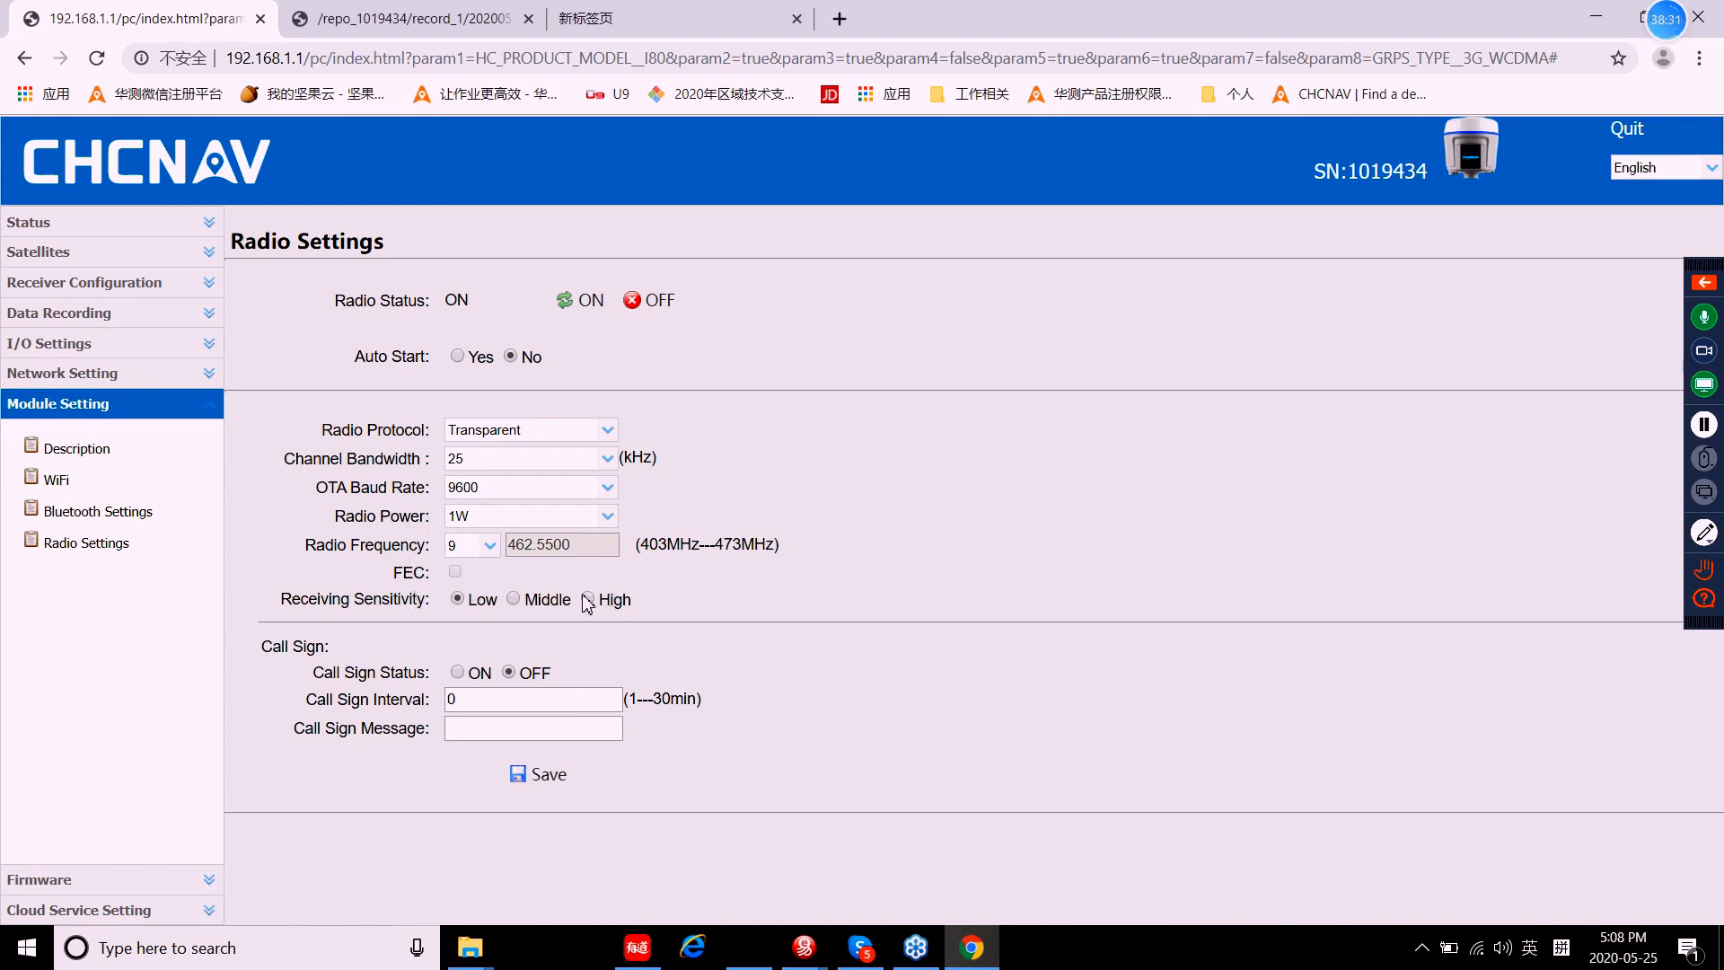
Step: Collapse Module Setting and expand Firmware to show Firmware Info, version 1.6.68
left_click(76, 408)
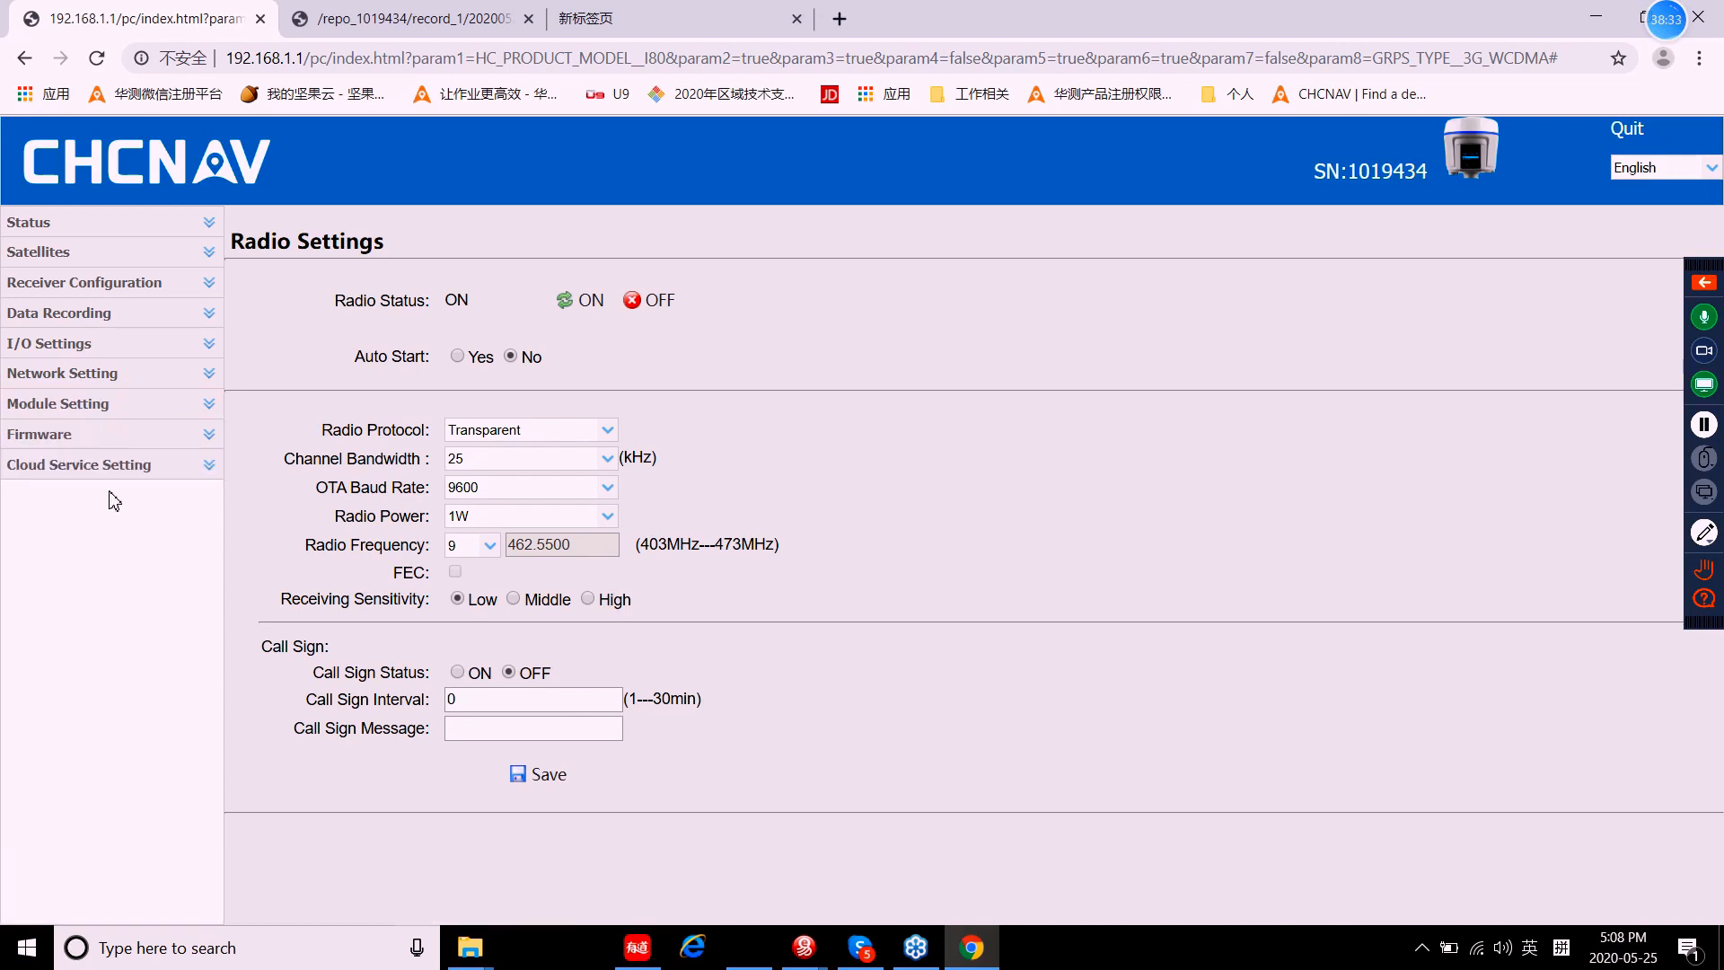
left_click(36, 434)
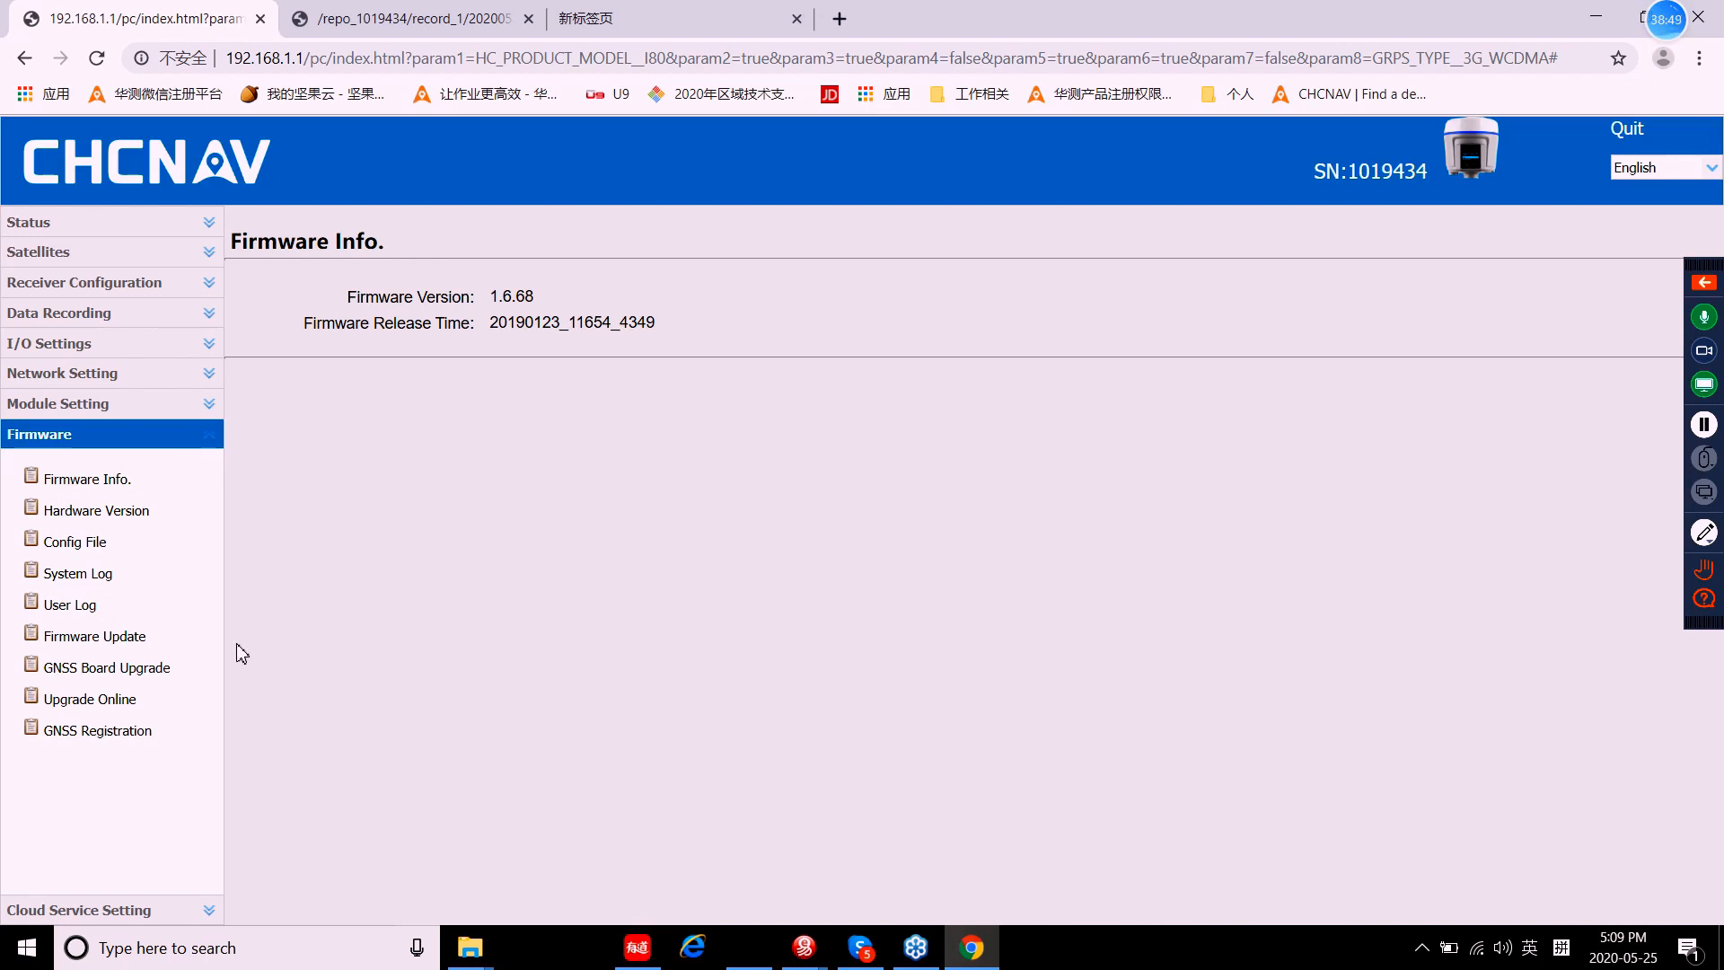
left_click(67, 677)
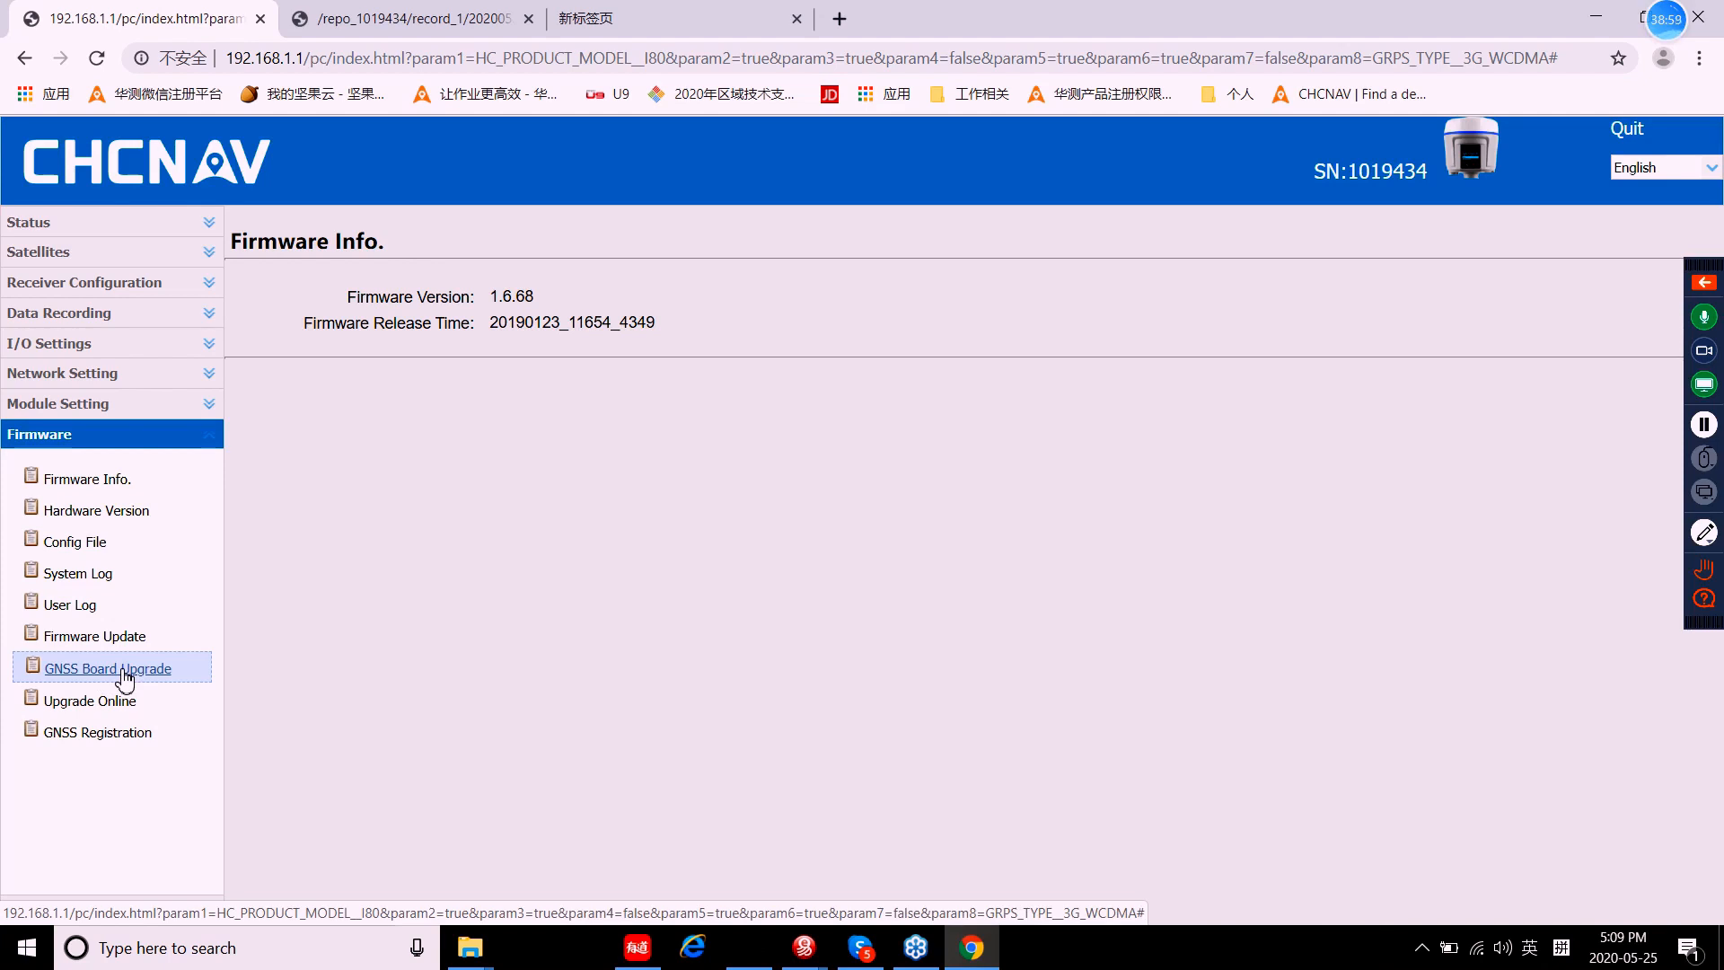
left_click(79, 482)
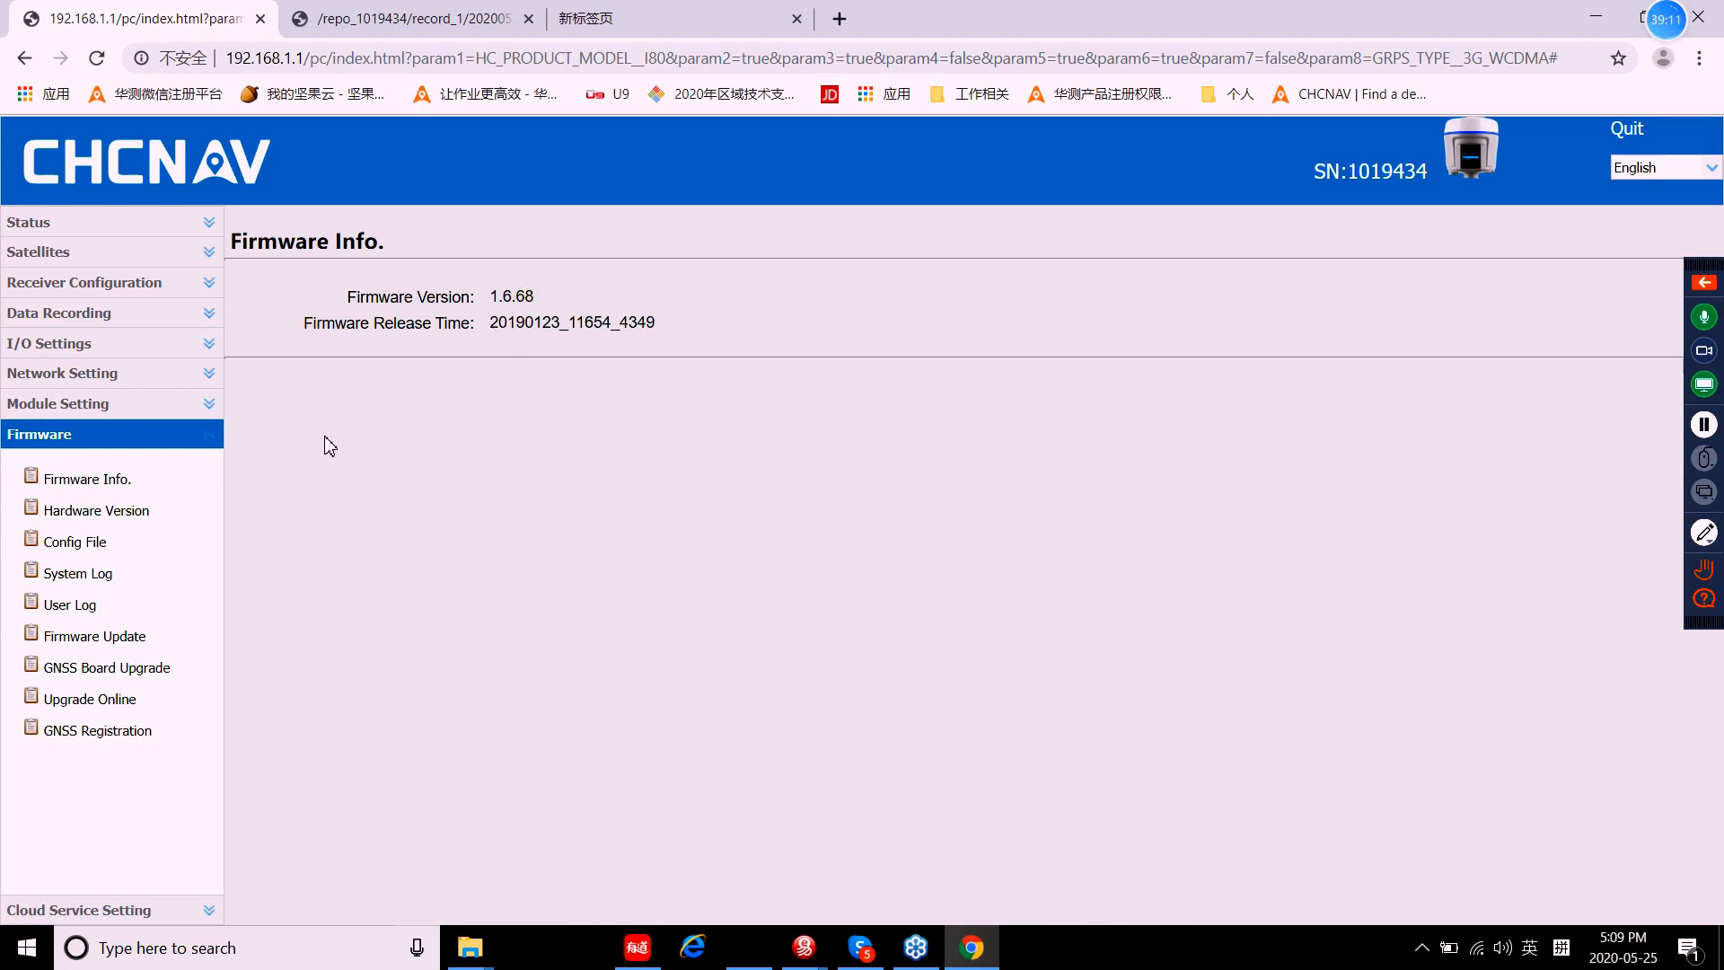
left_click(114, 514)
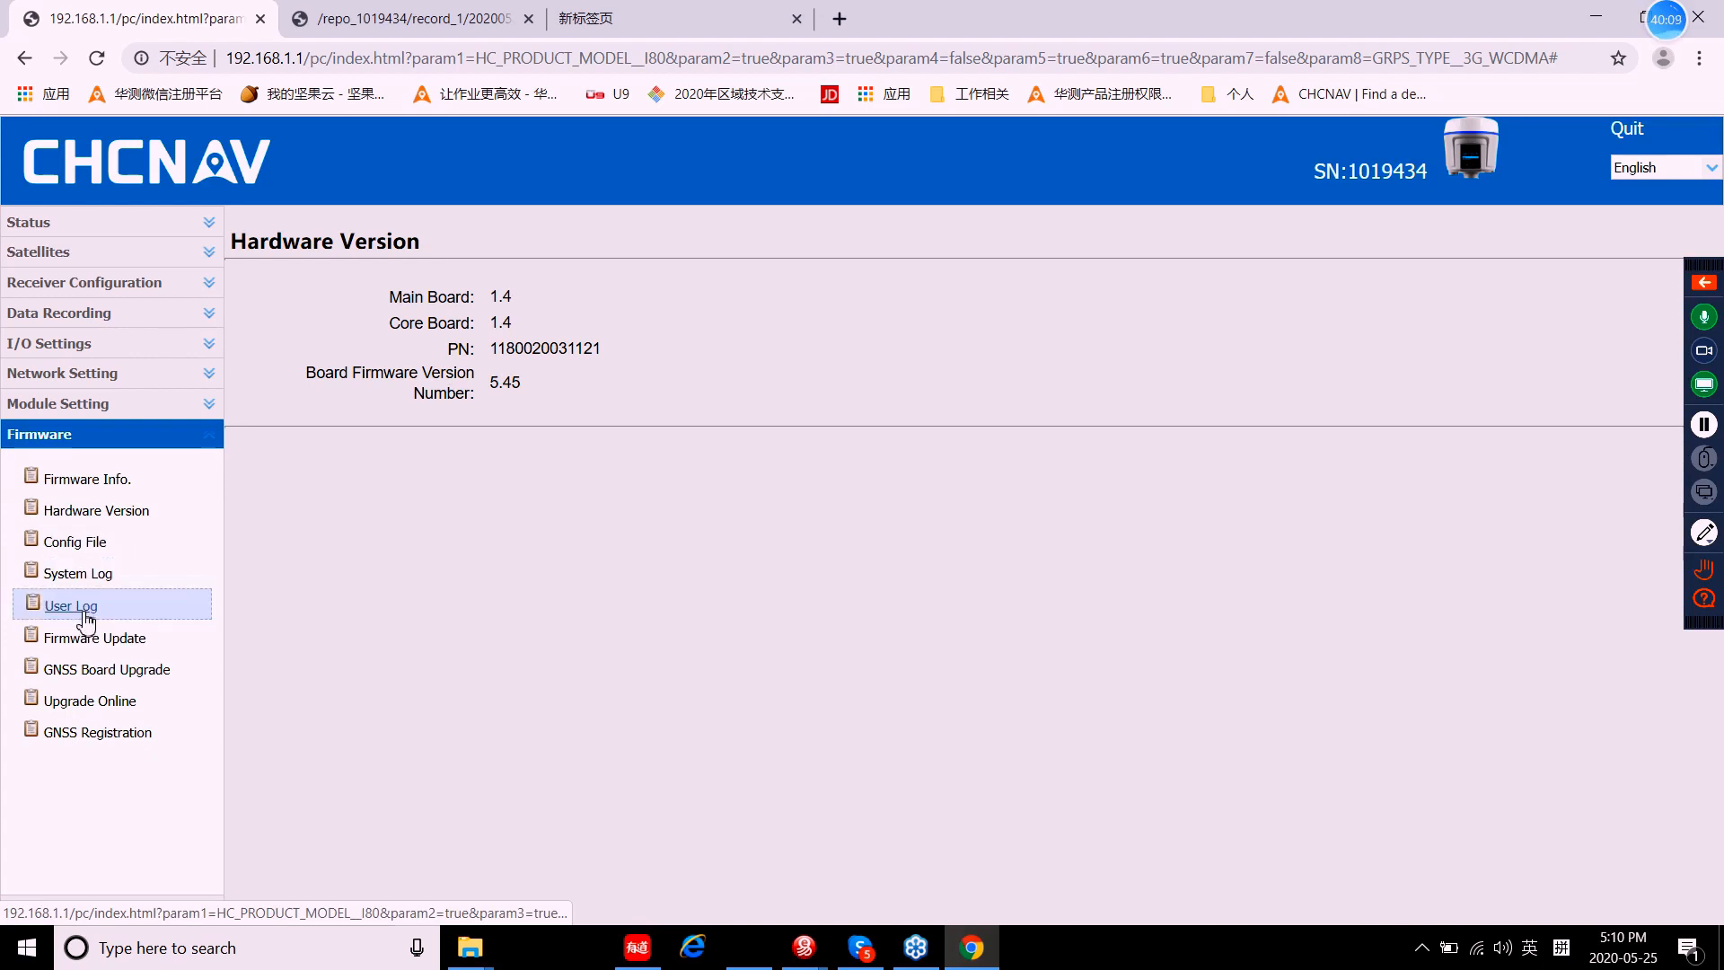
Step: Go to the Firmware Update page, which has no upgrade file chosen
left_click(99, 639)
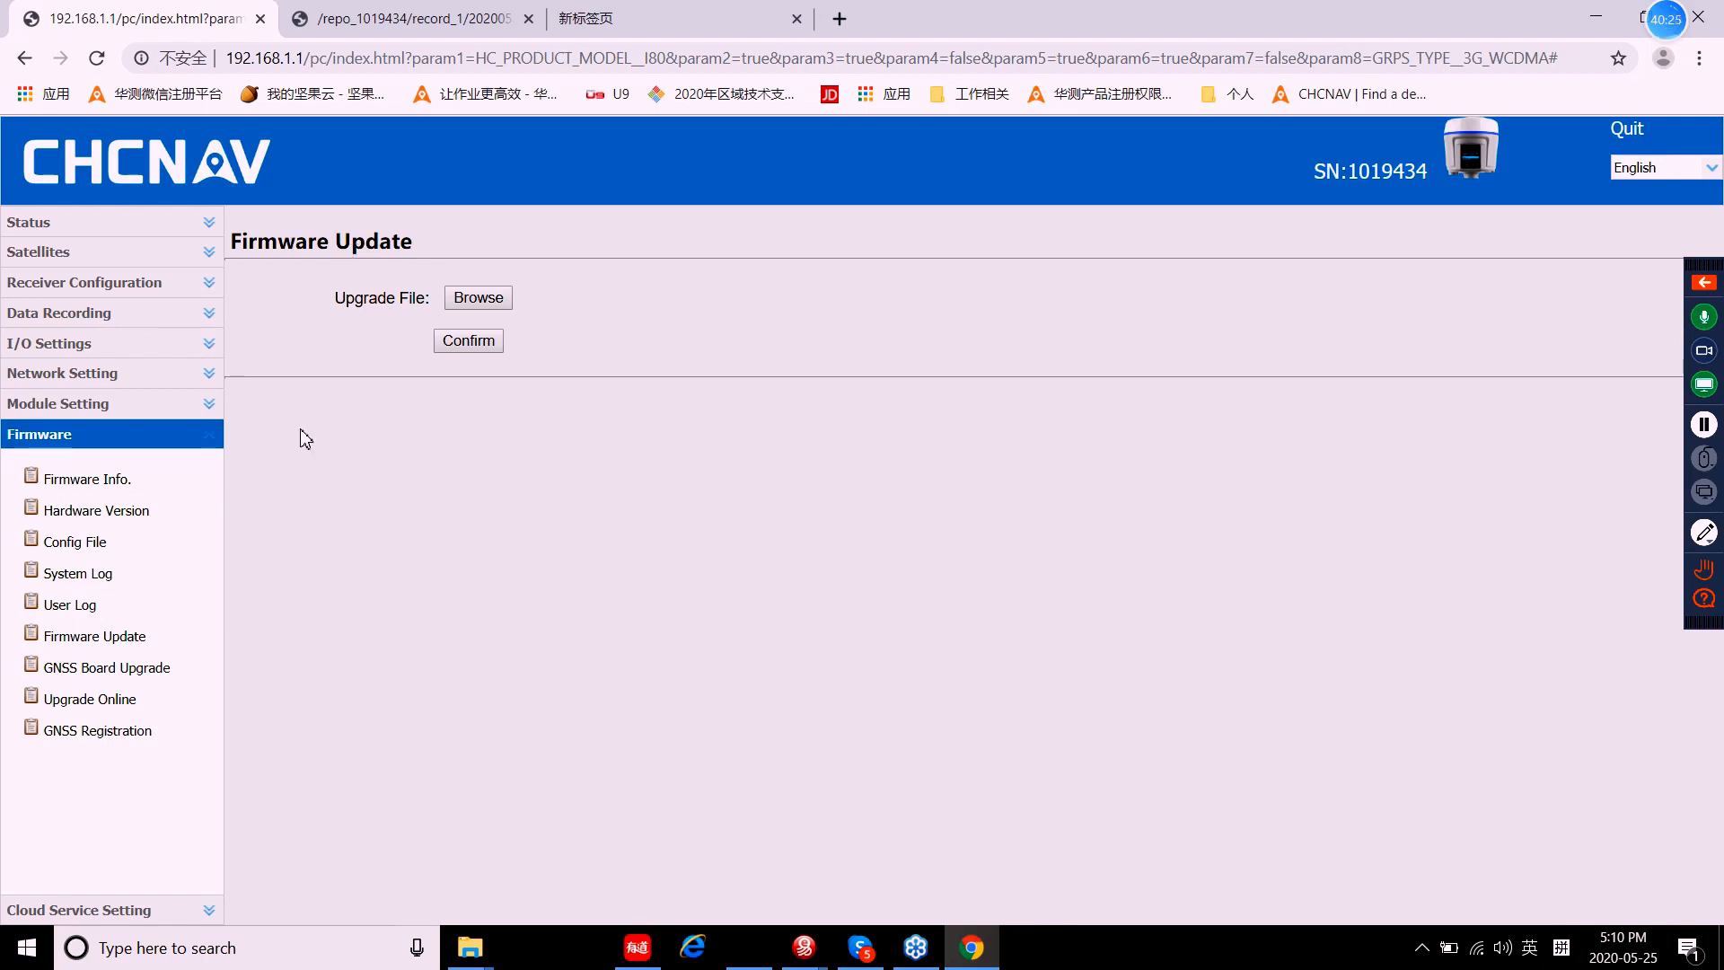
Step: Browse for an upgrade file but cancel without picking one, returning to GNSS Board Upgrade
left_click(101, 671)
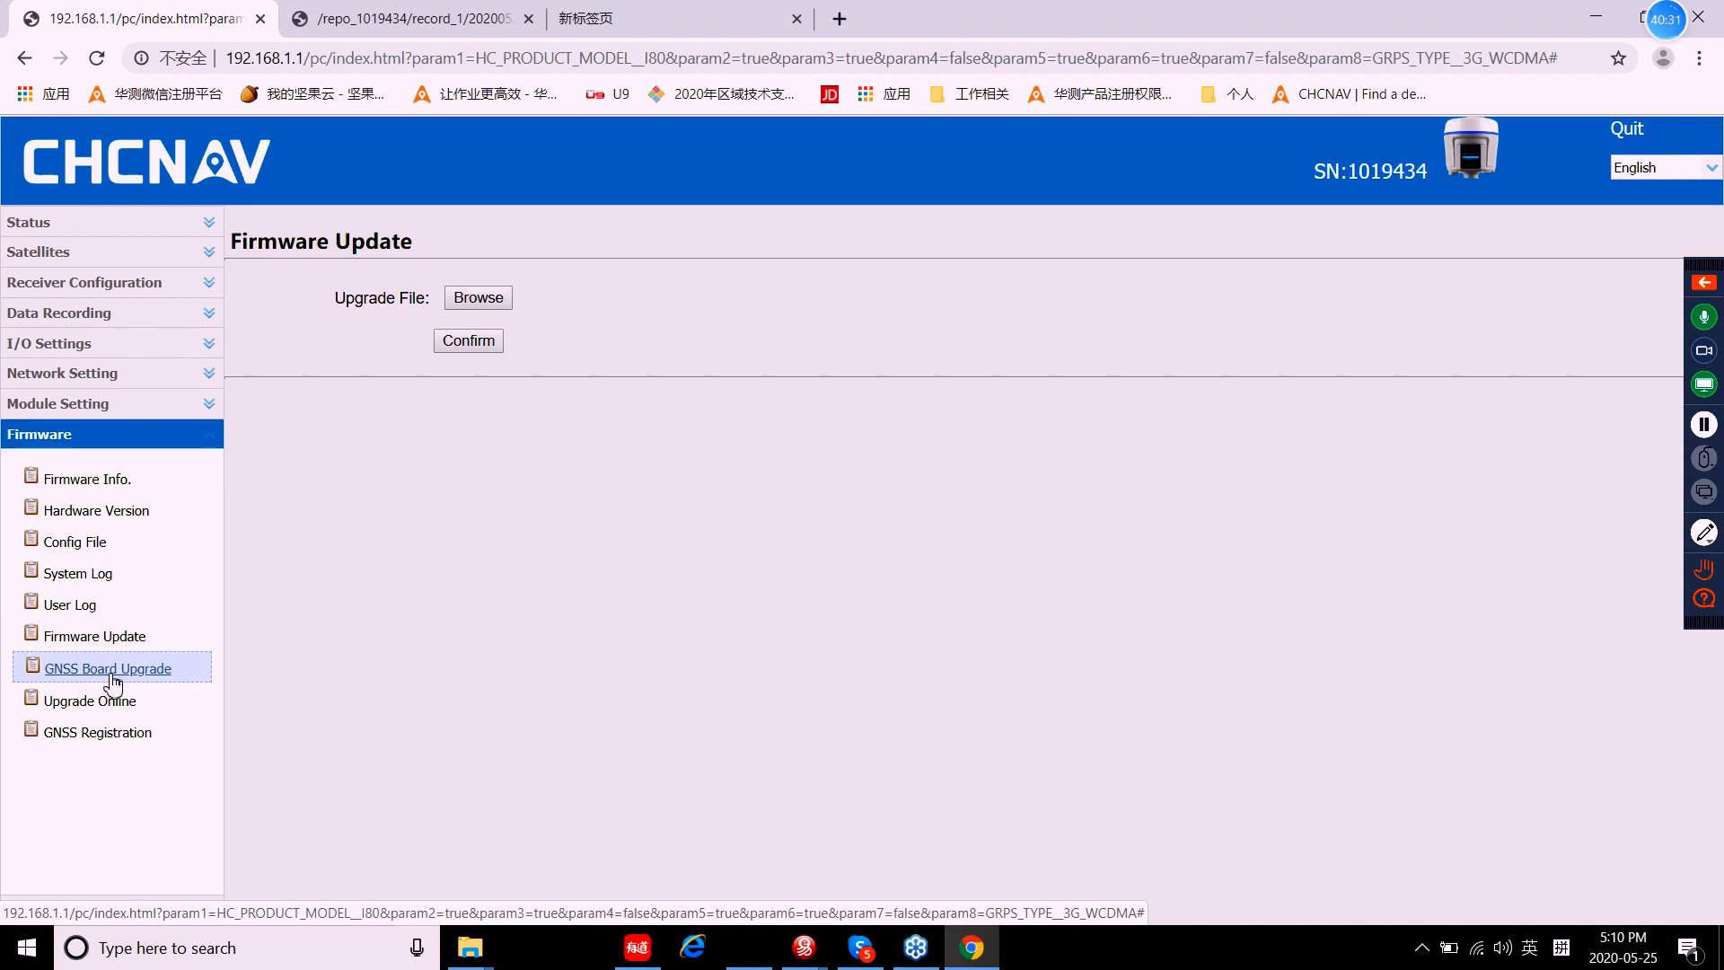
left_click(491, 301)
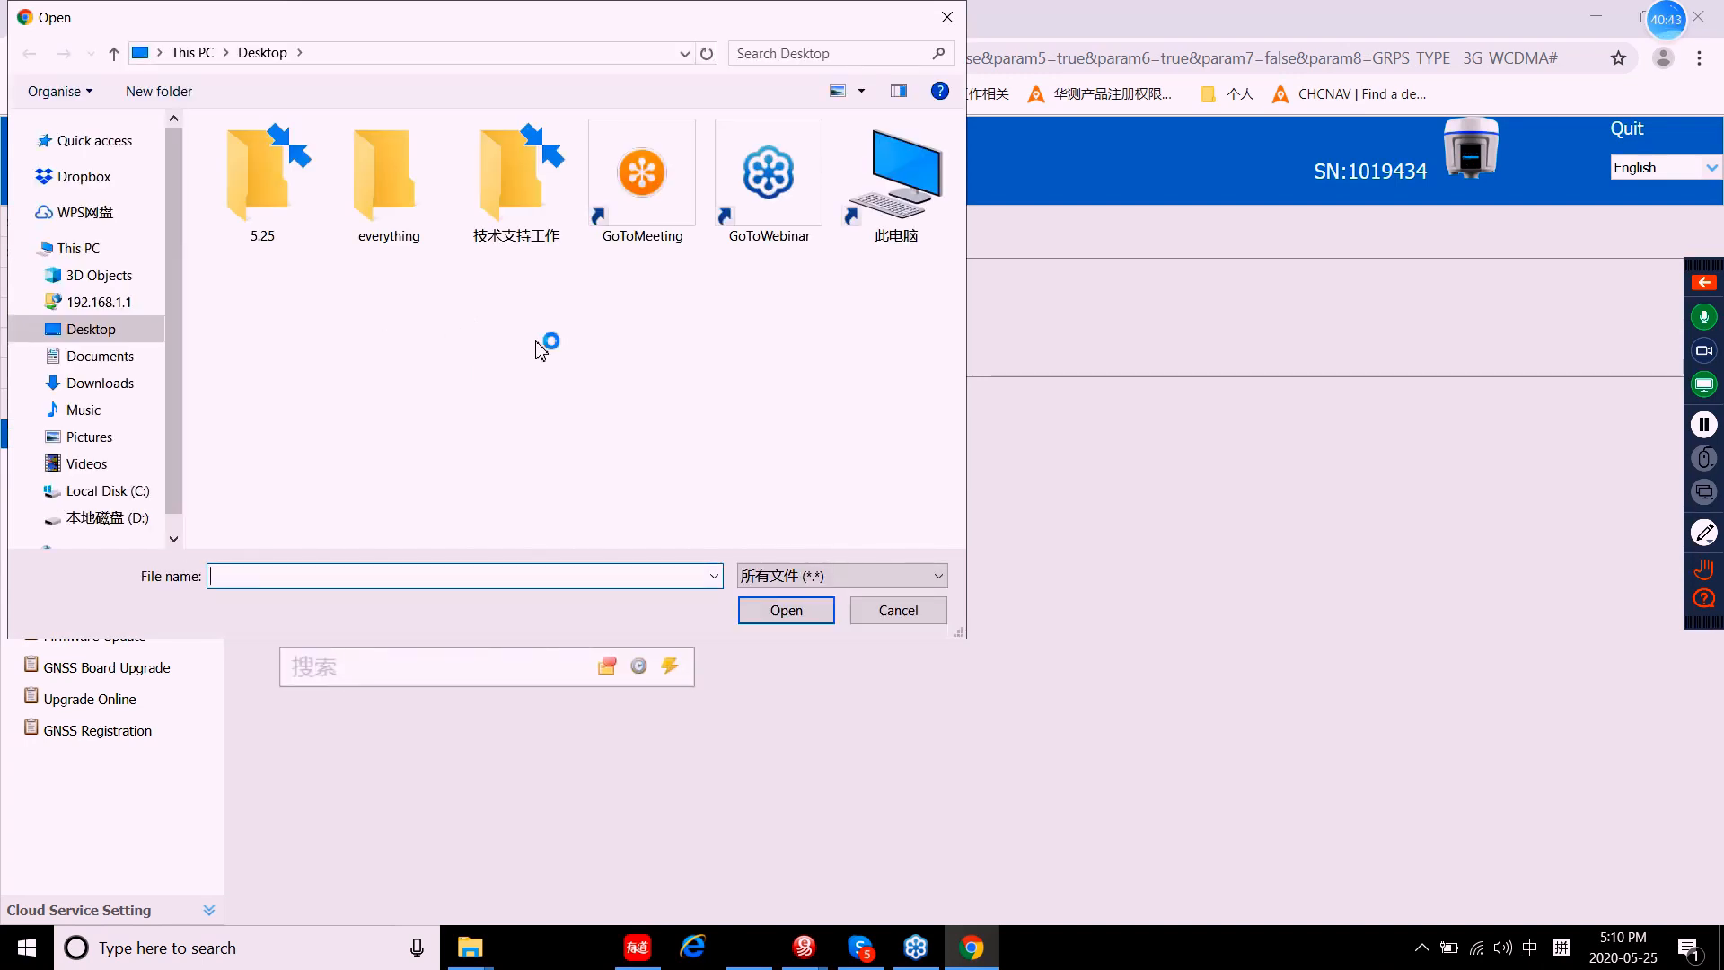
left_click(947, 17)
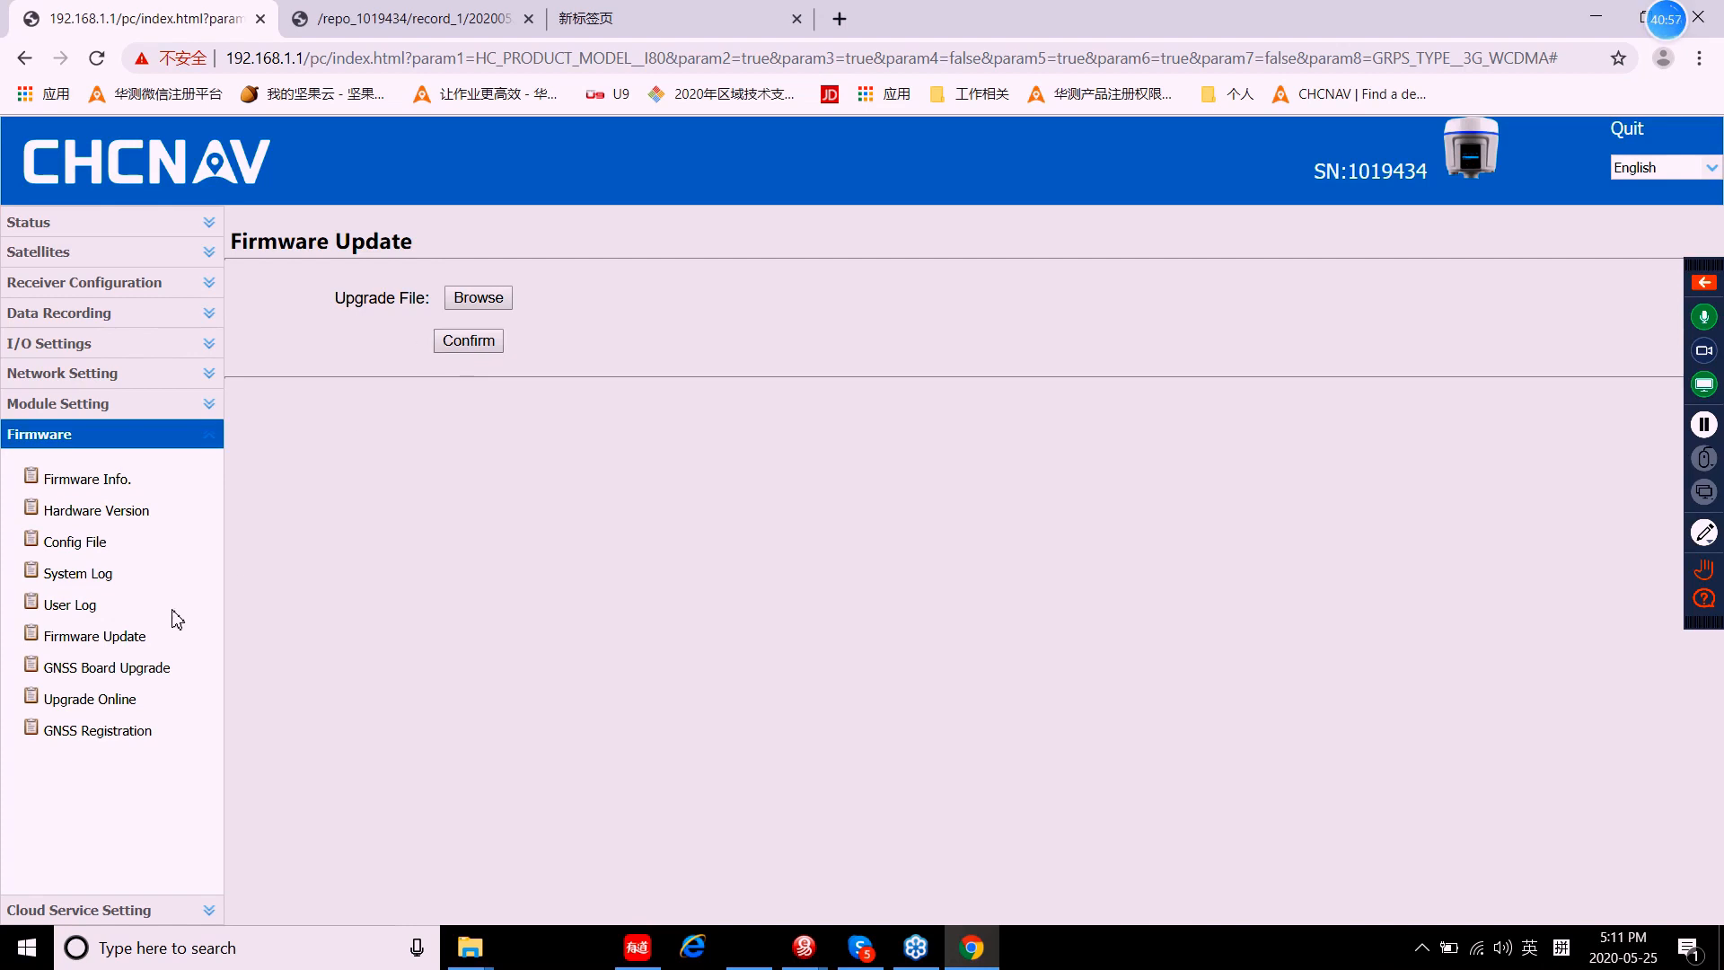
left_click(127, 673)
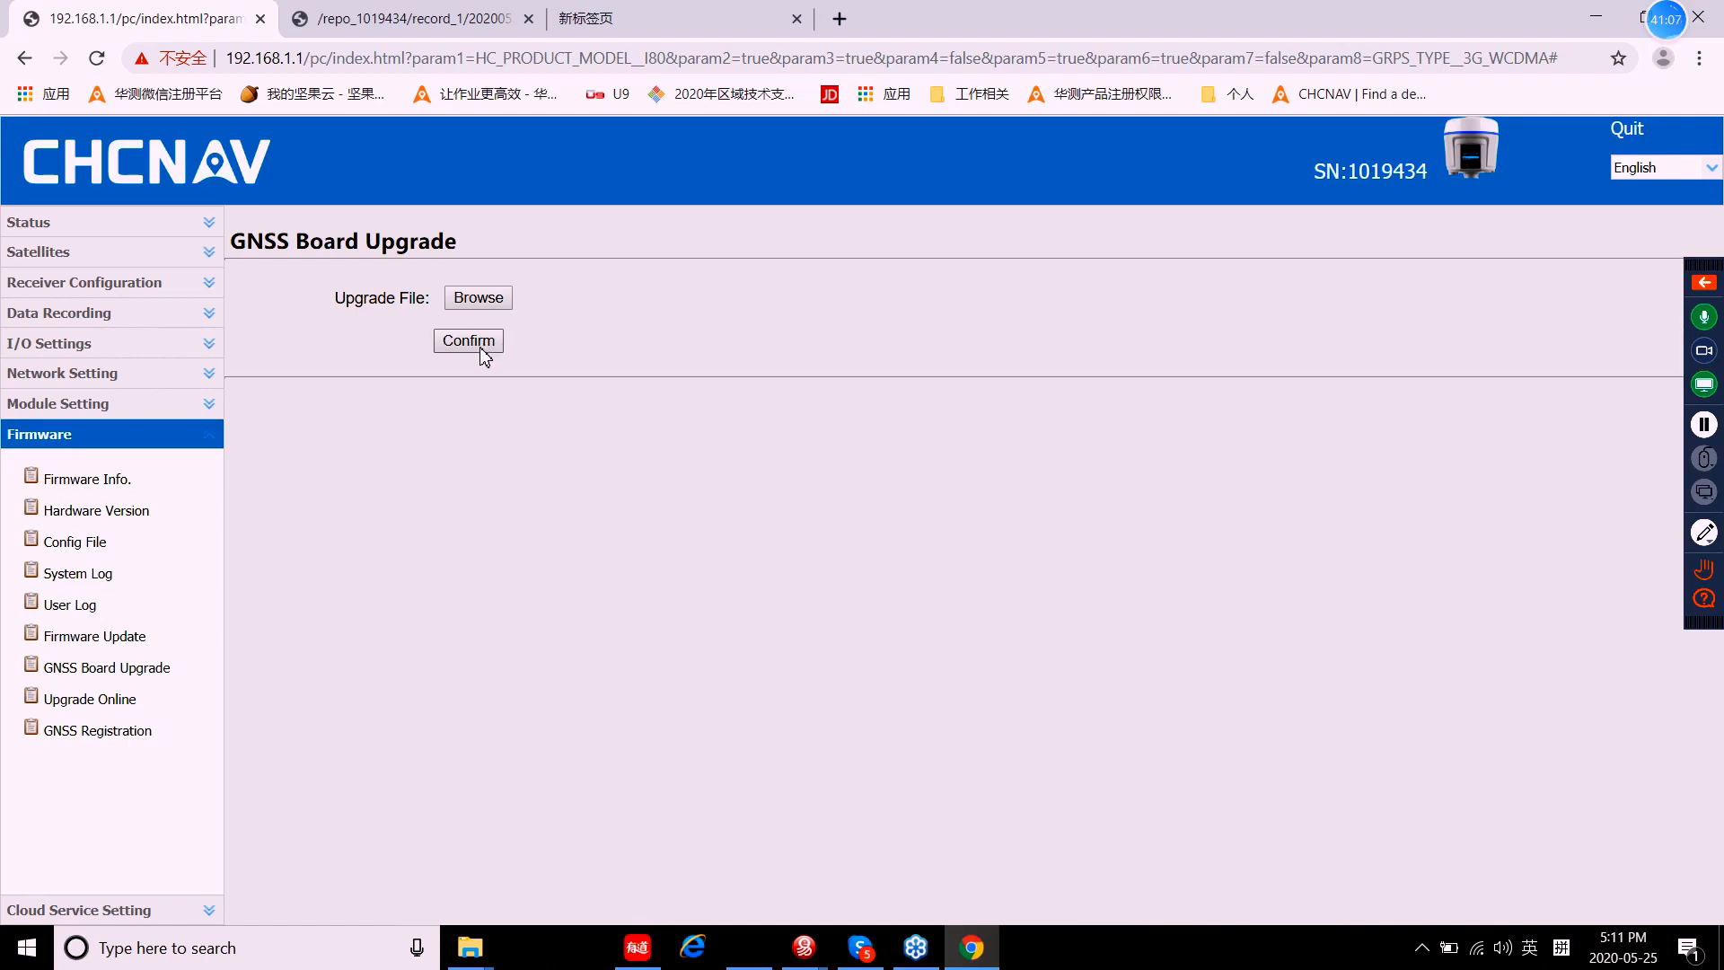
Step: Request the firmware list from cloud.huacenav.com:6001 twice, dismissing each Login time out warning
left_click(120, 711)
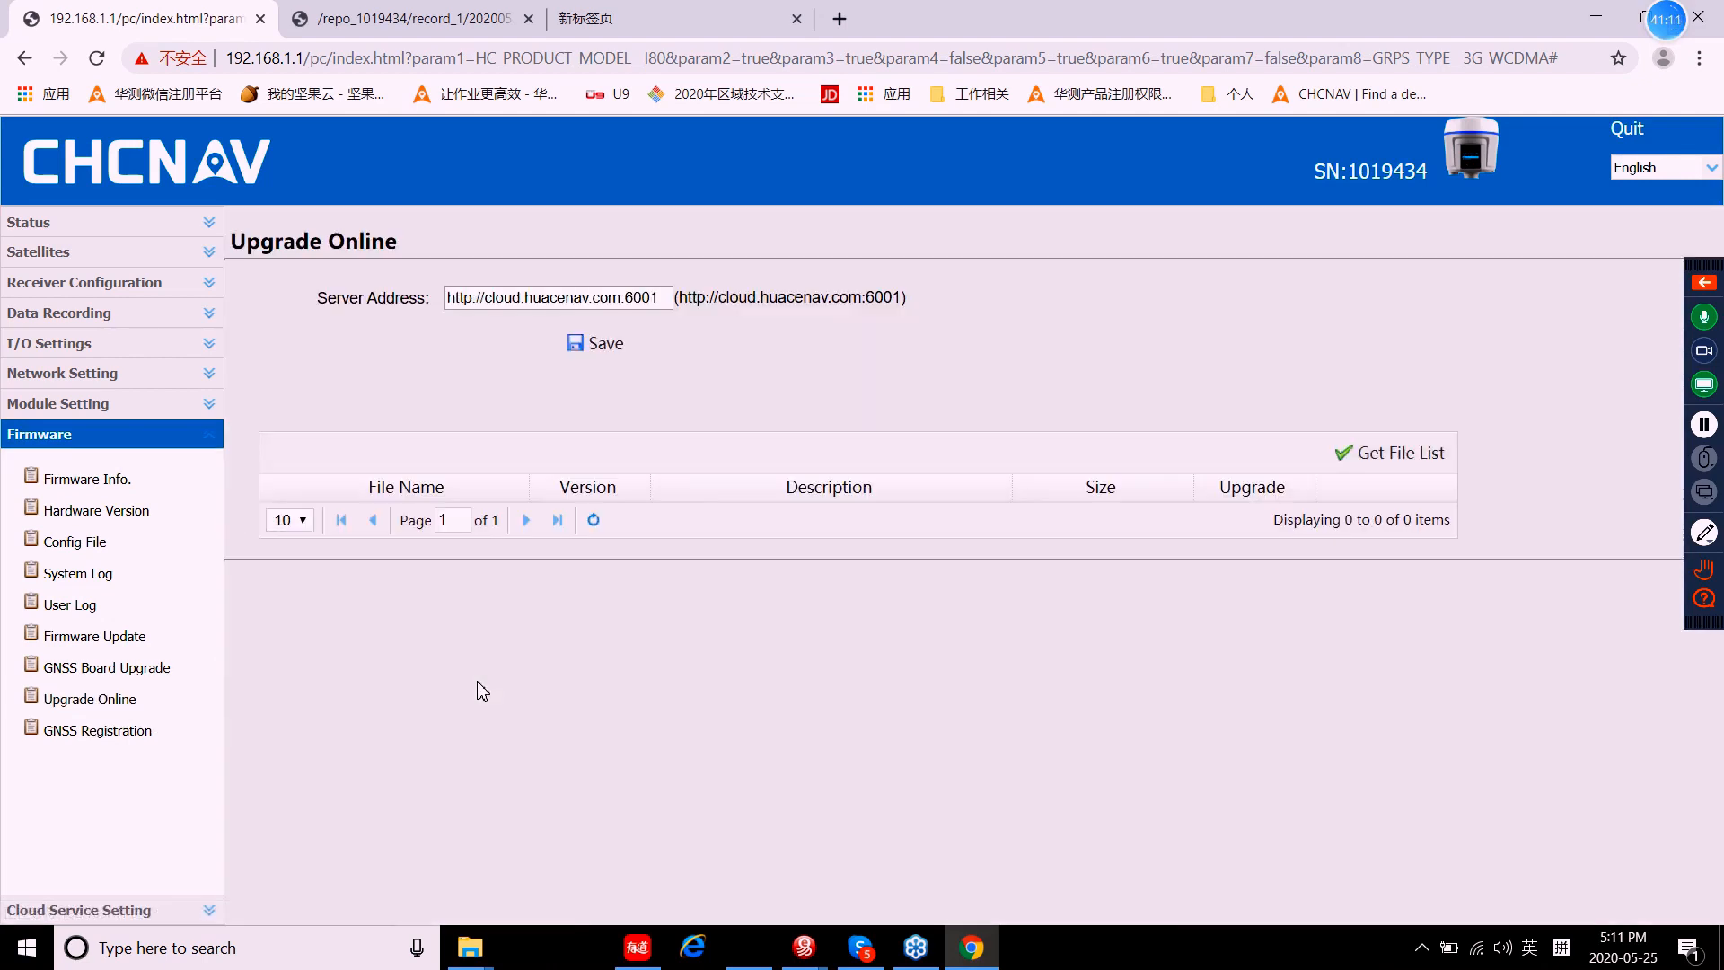
left_click(90, 707)
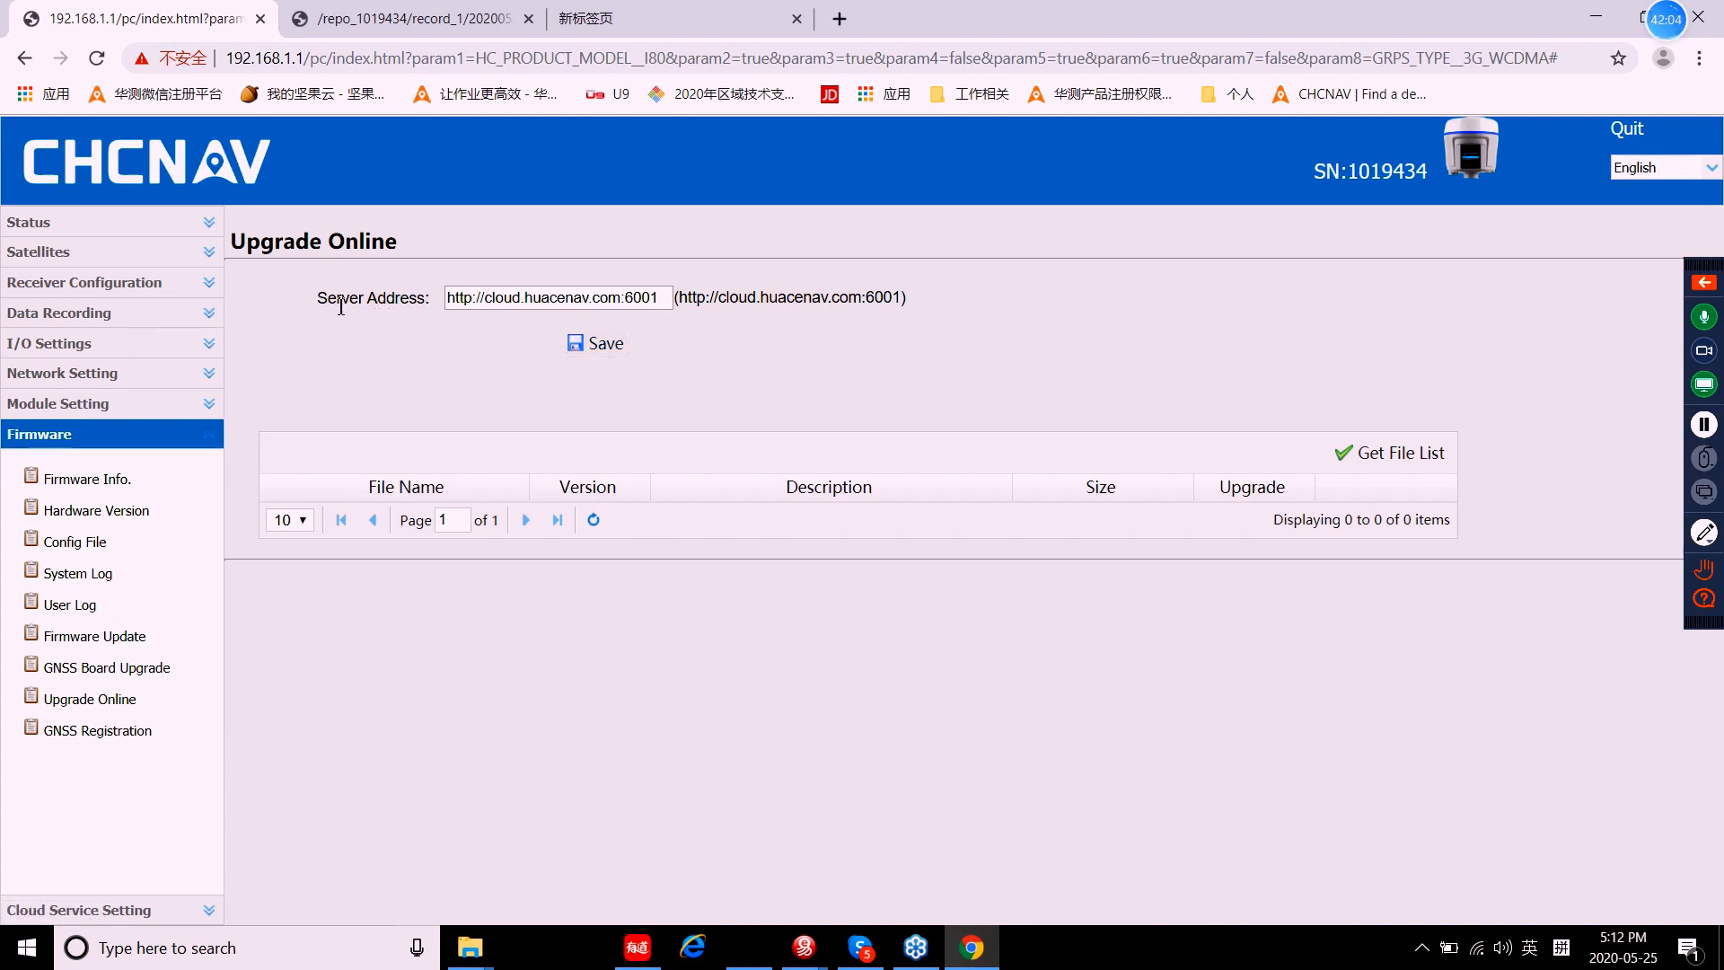
left_click(1360, 459)
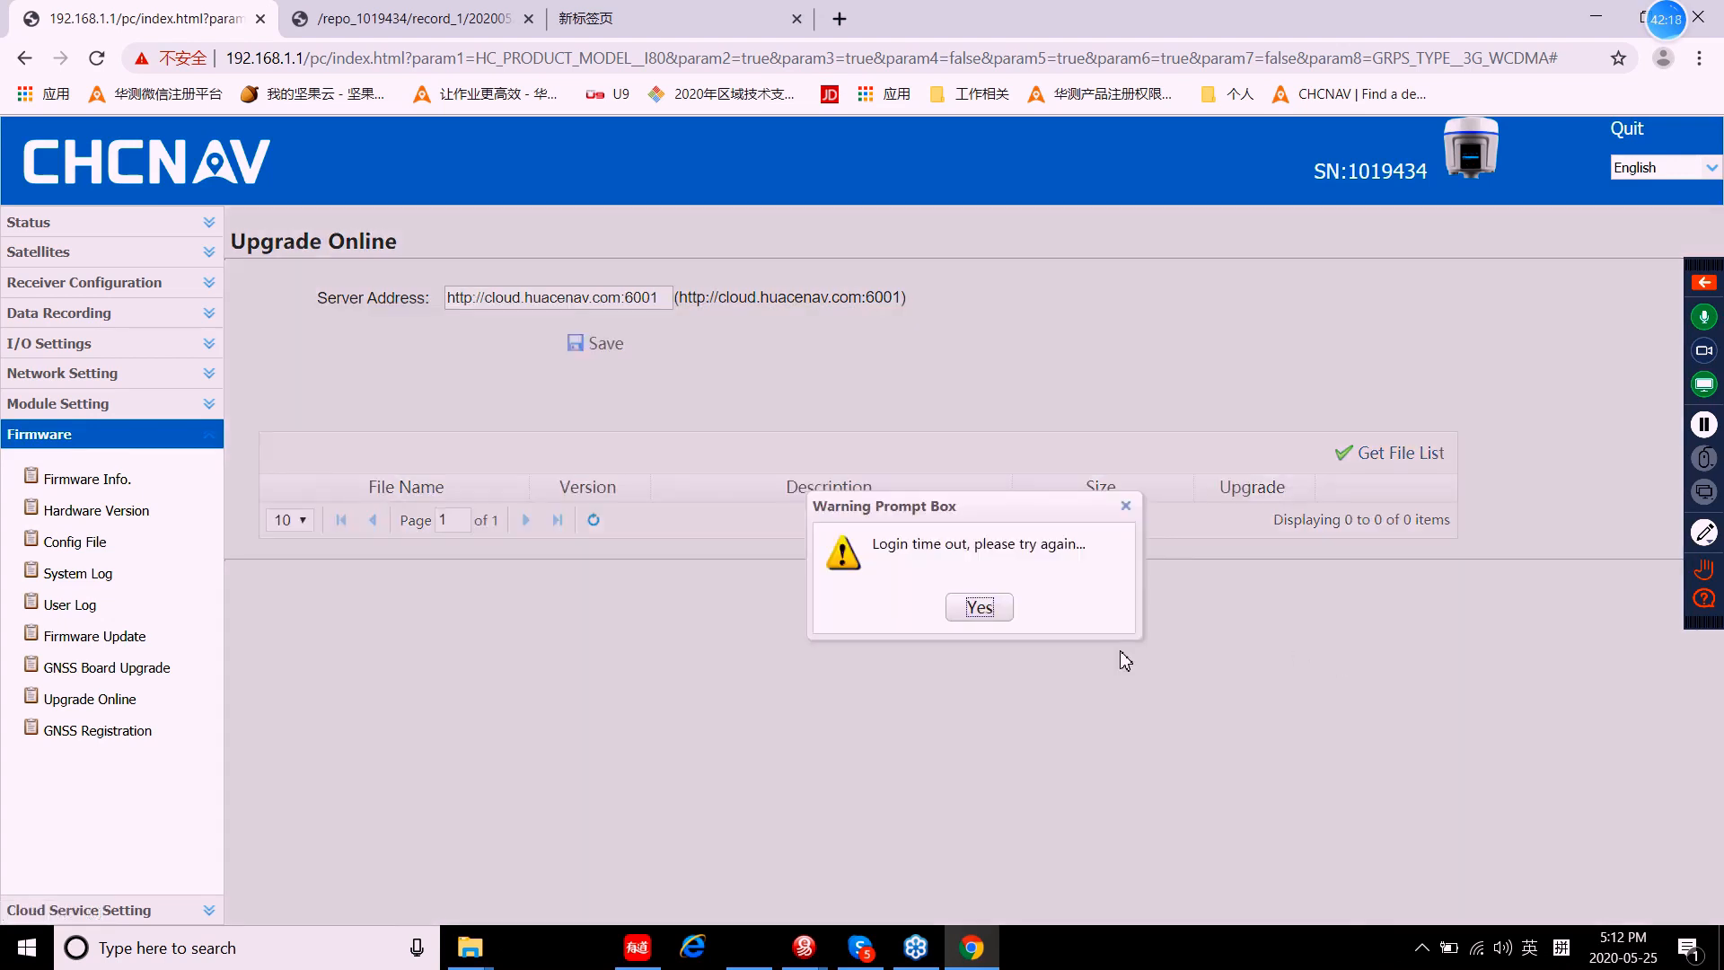
left_click(981, 606)
left_click(1360, 454)
left_click(979, 610)
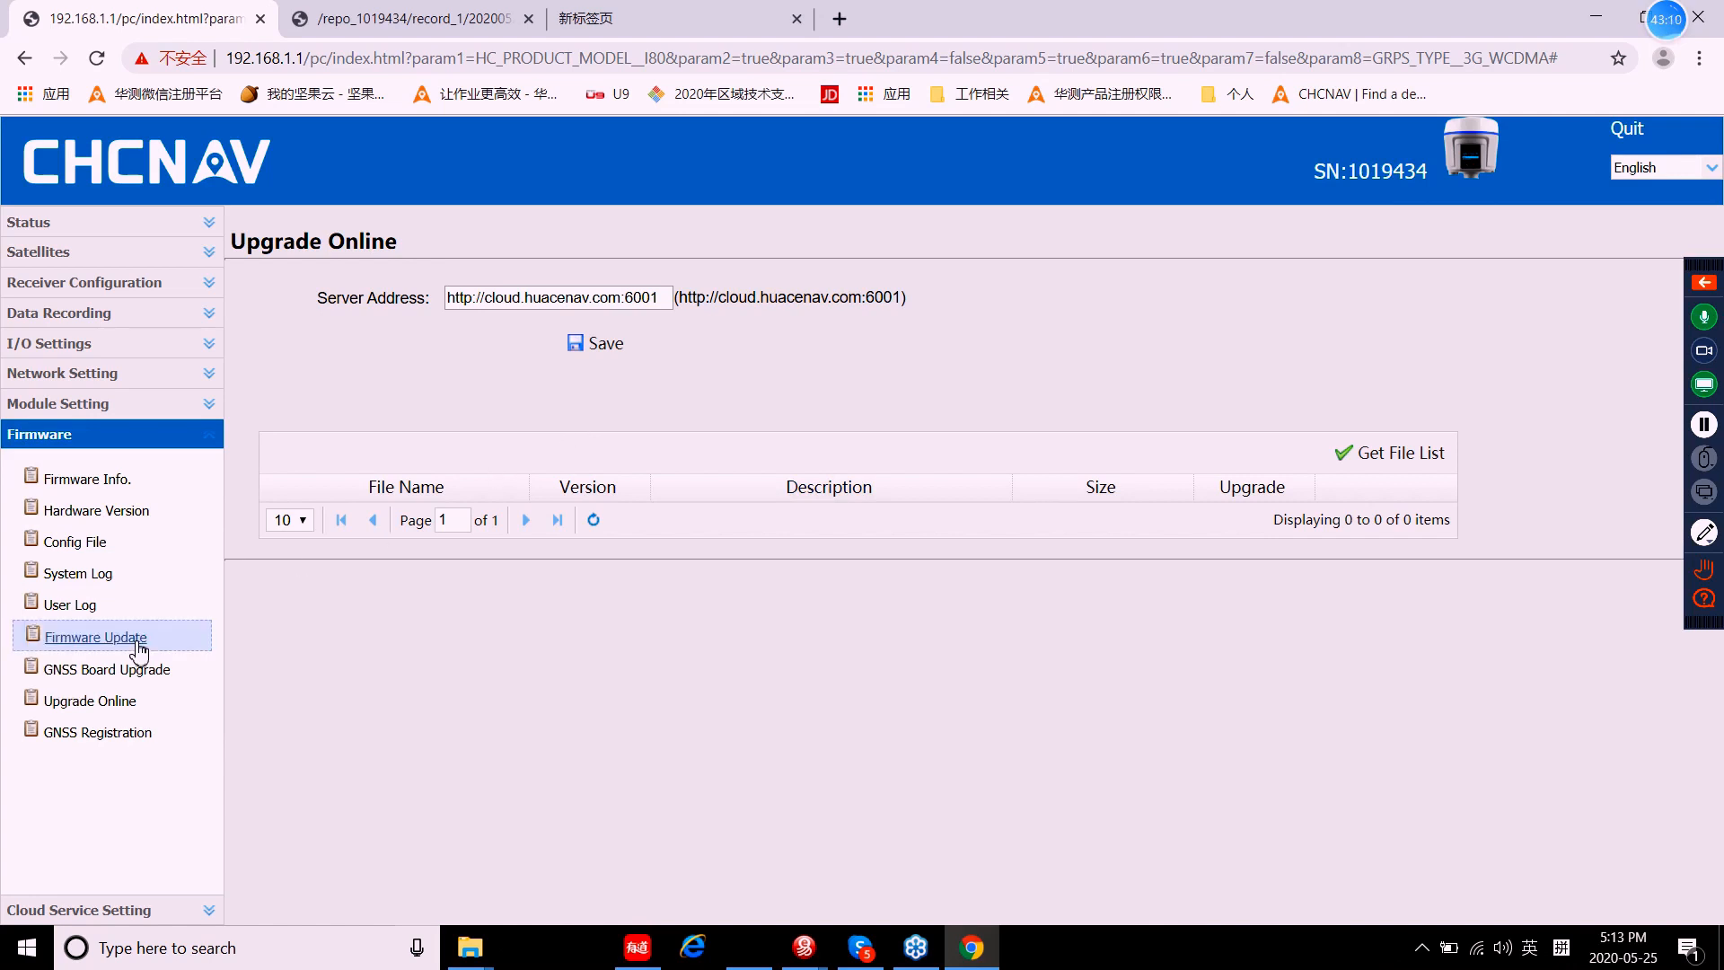
Step: Open GNSS Registration and submit the registration code, with registration limit permanent
left_click(112, 732)
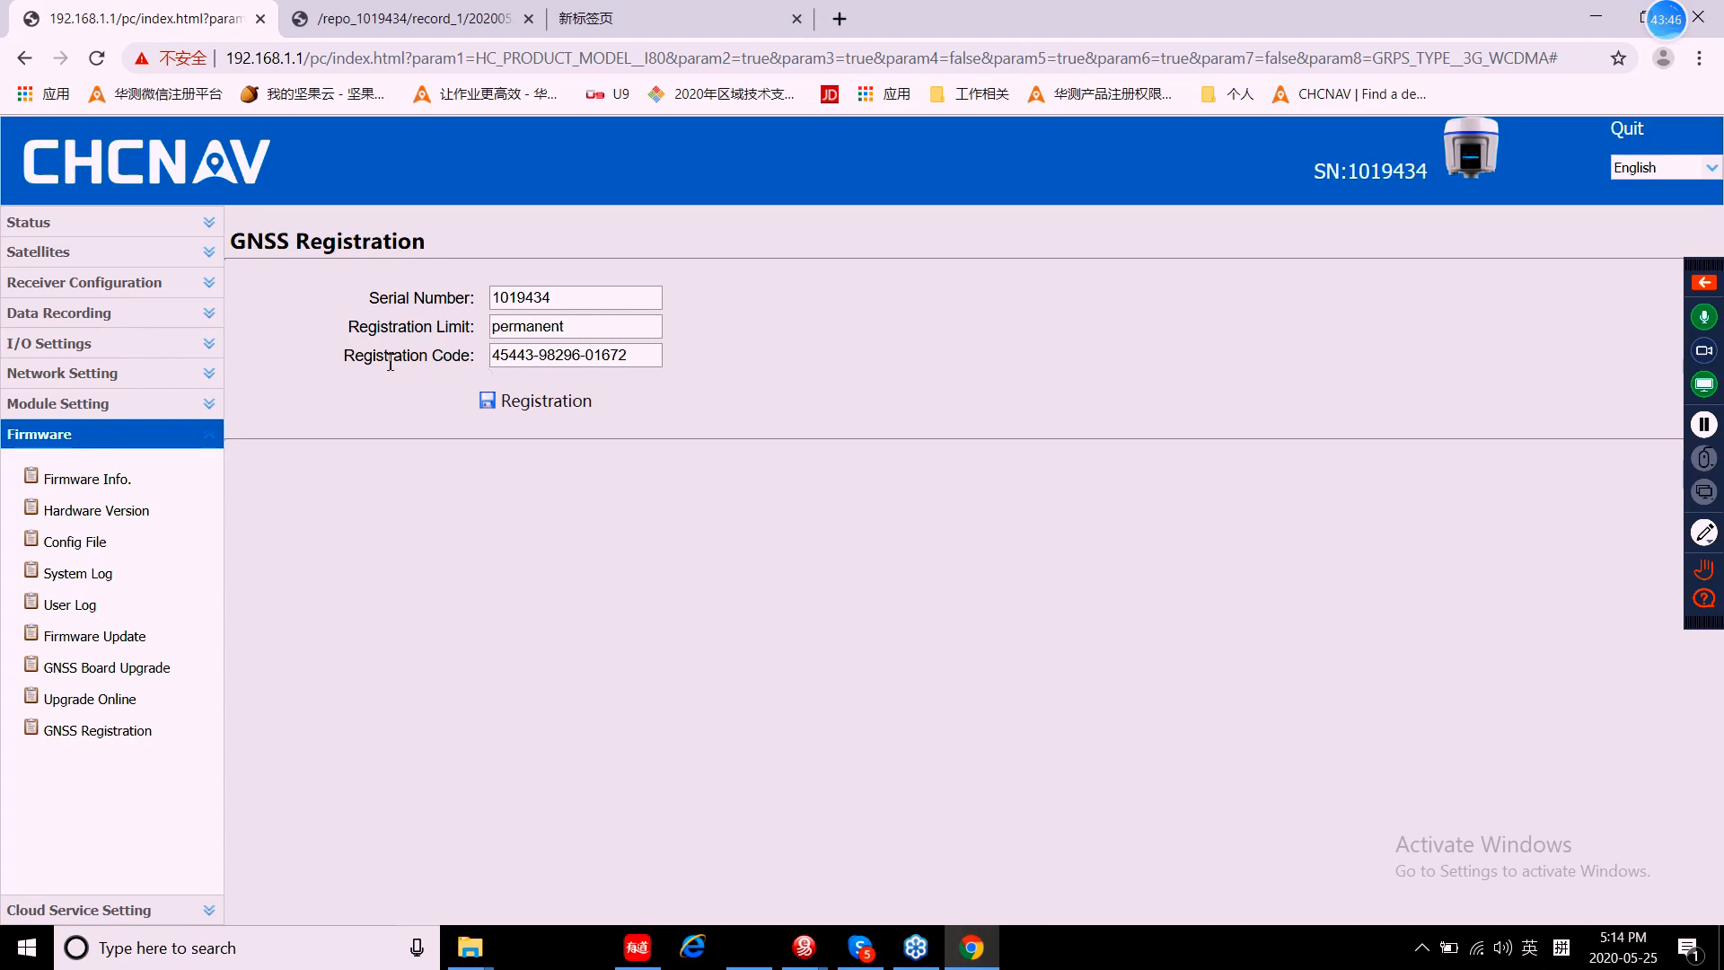
left_click(634, 357)
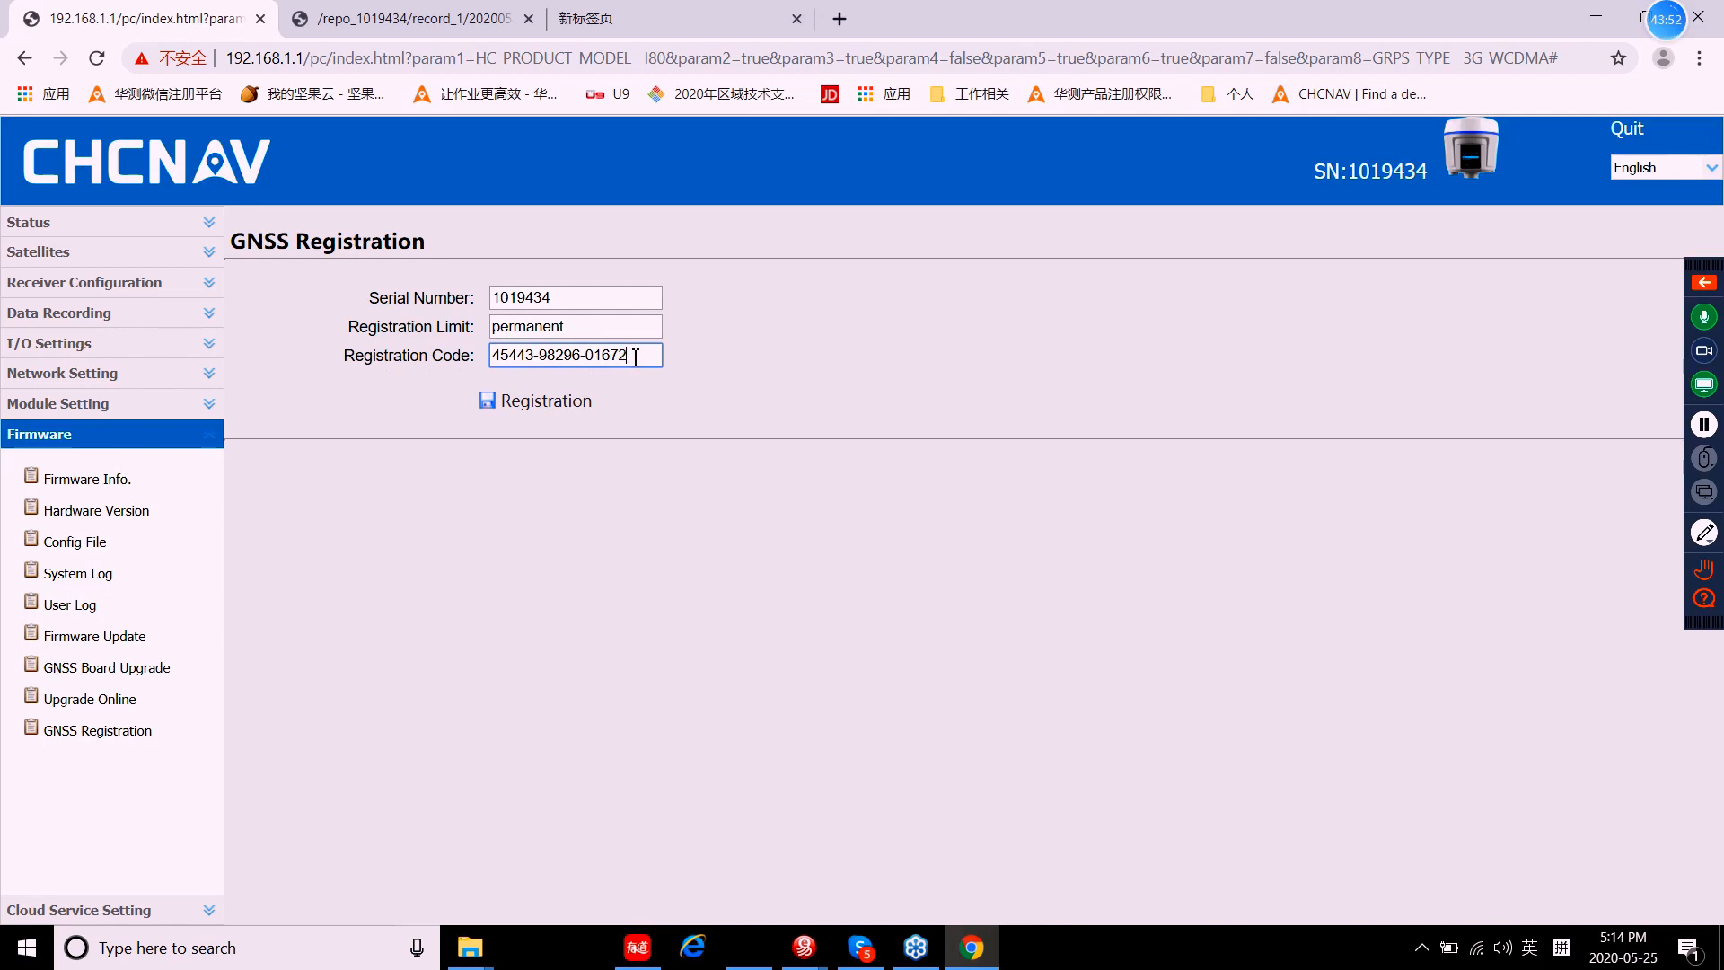
left_click(540, 404)
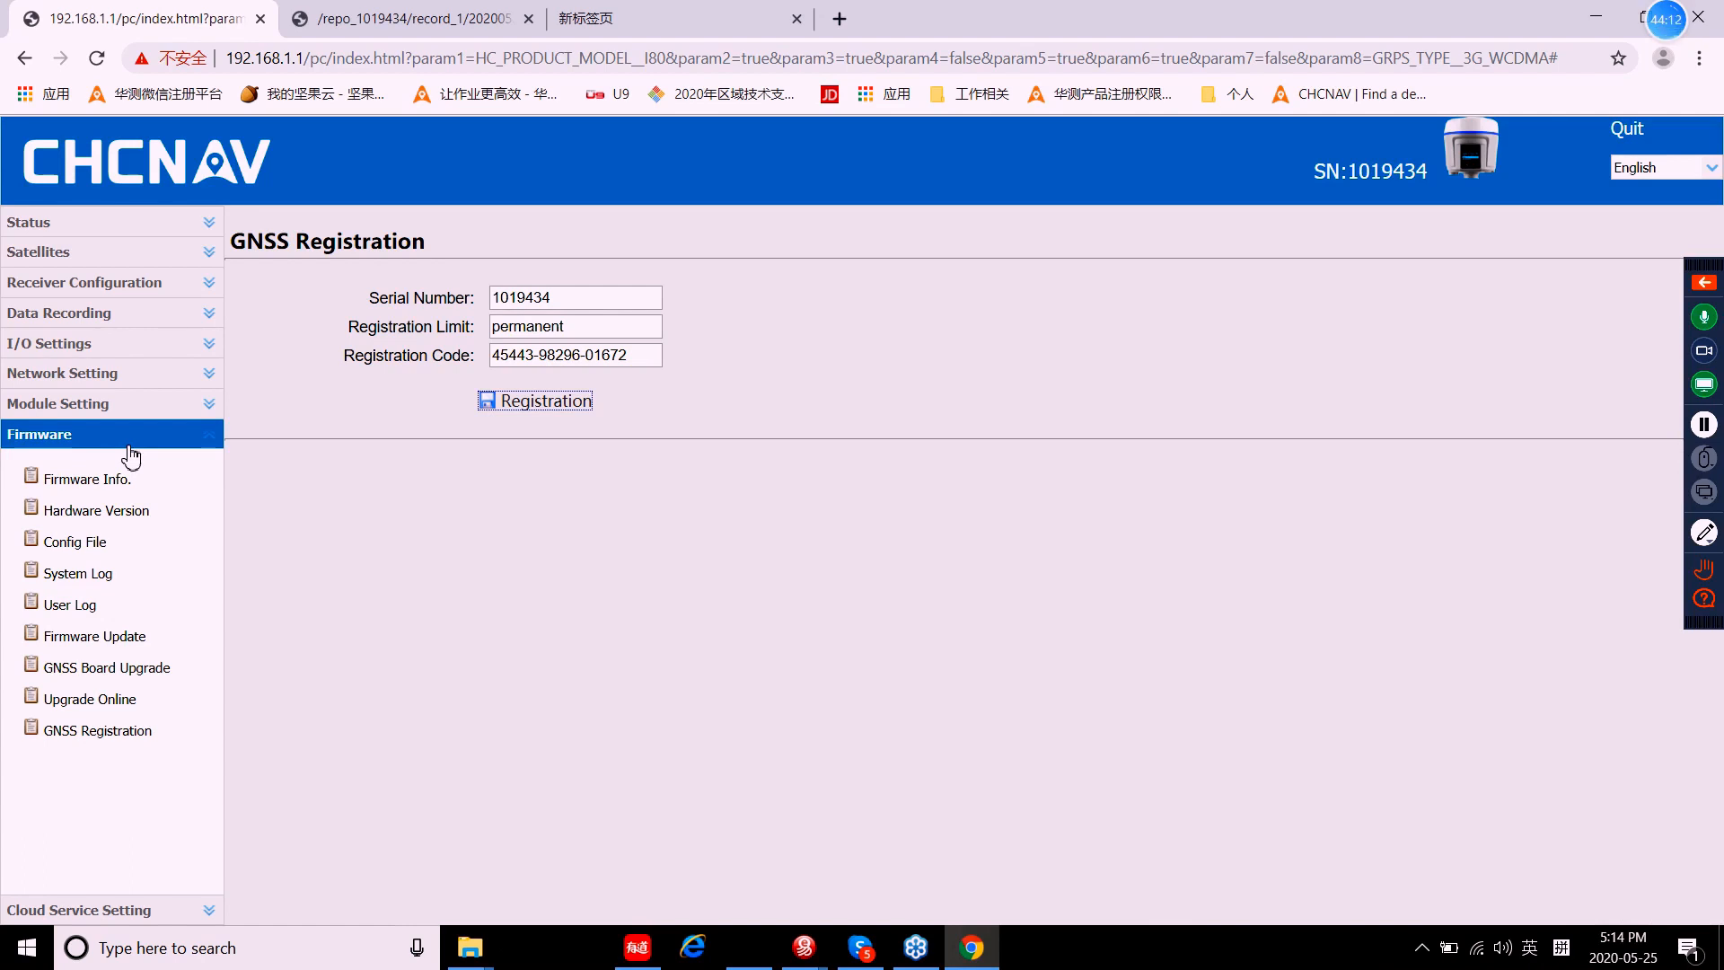
left_click(127, 446)
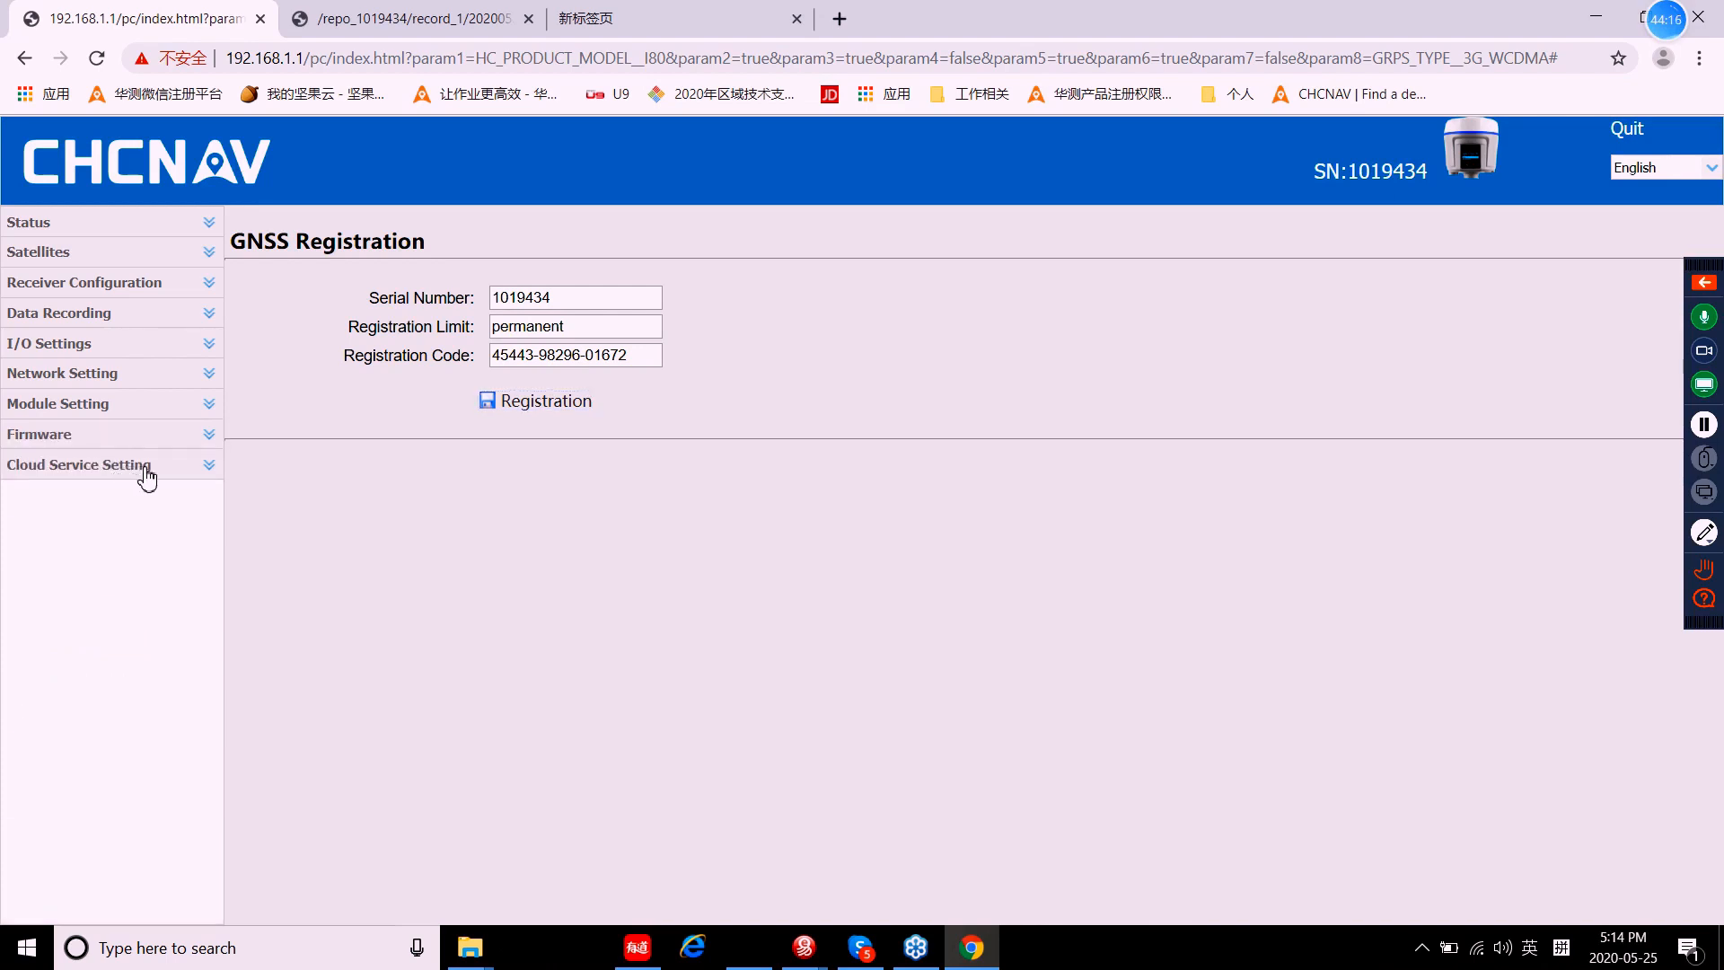
Step: Switch Cloud Service States ON in Cloud Service Setting and select the Anti-theft field
left_click(145, 467)
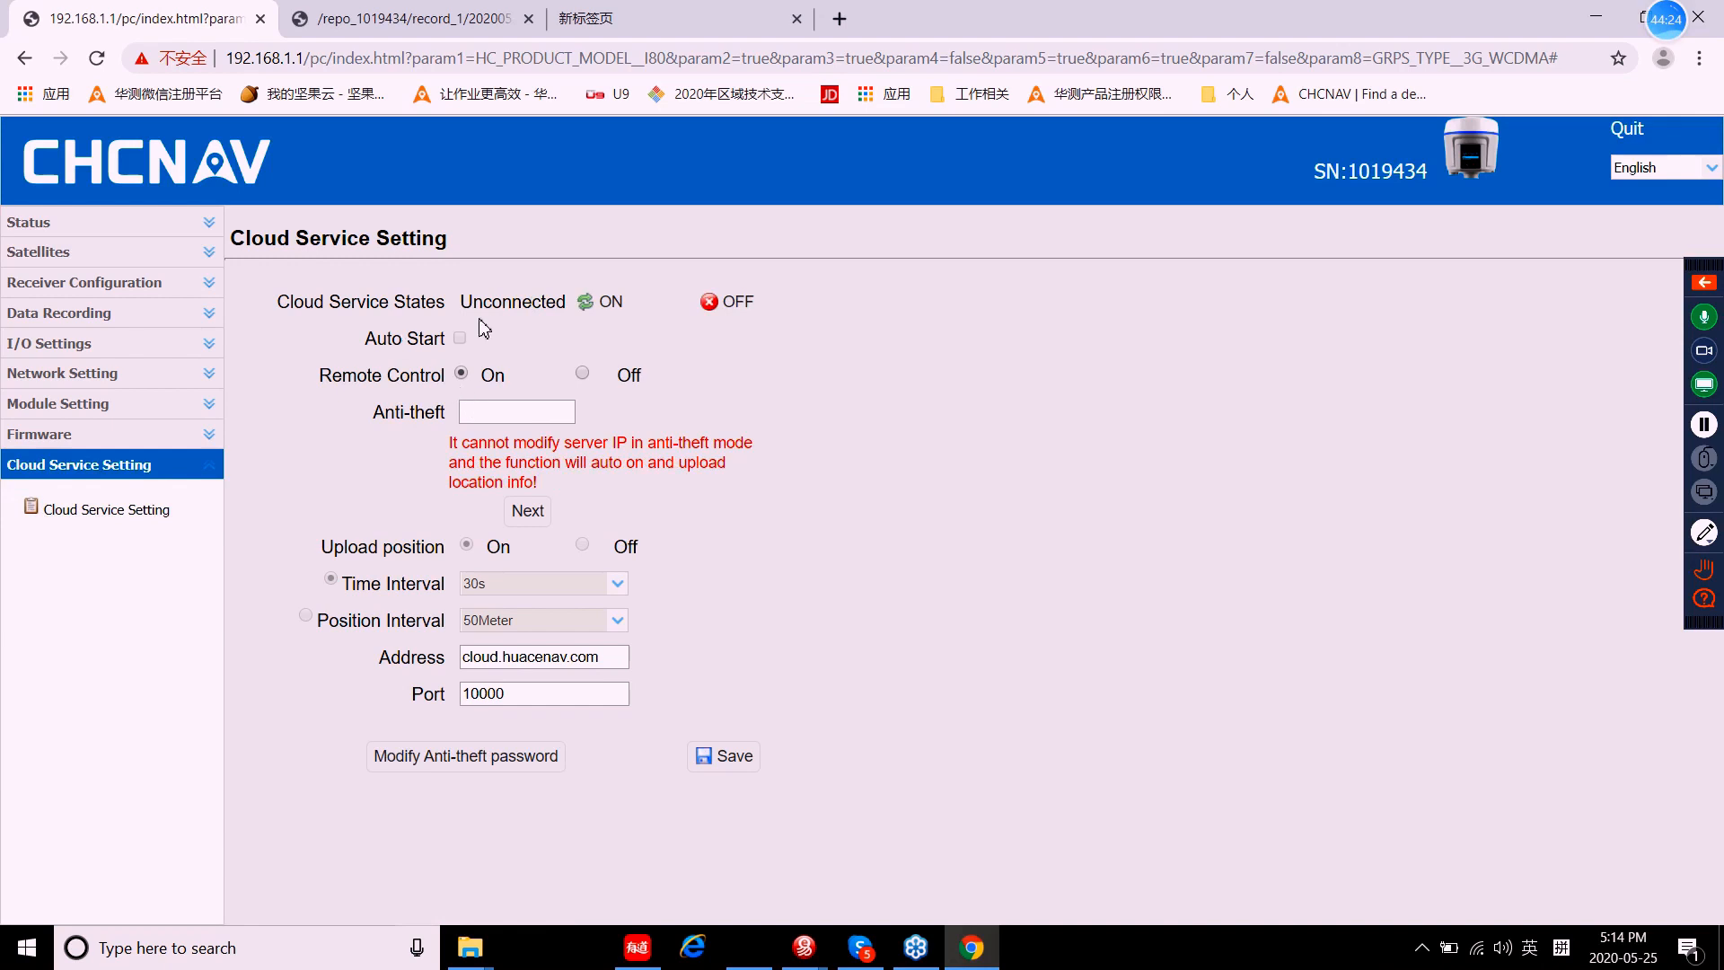
left_click(601, 306)
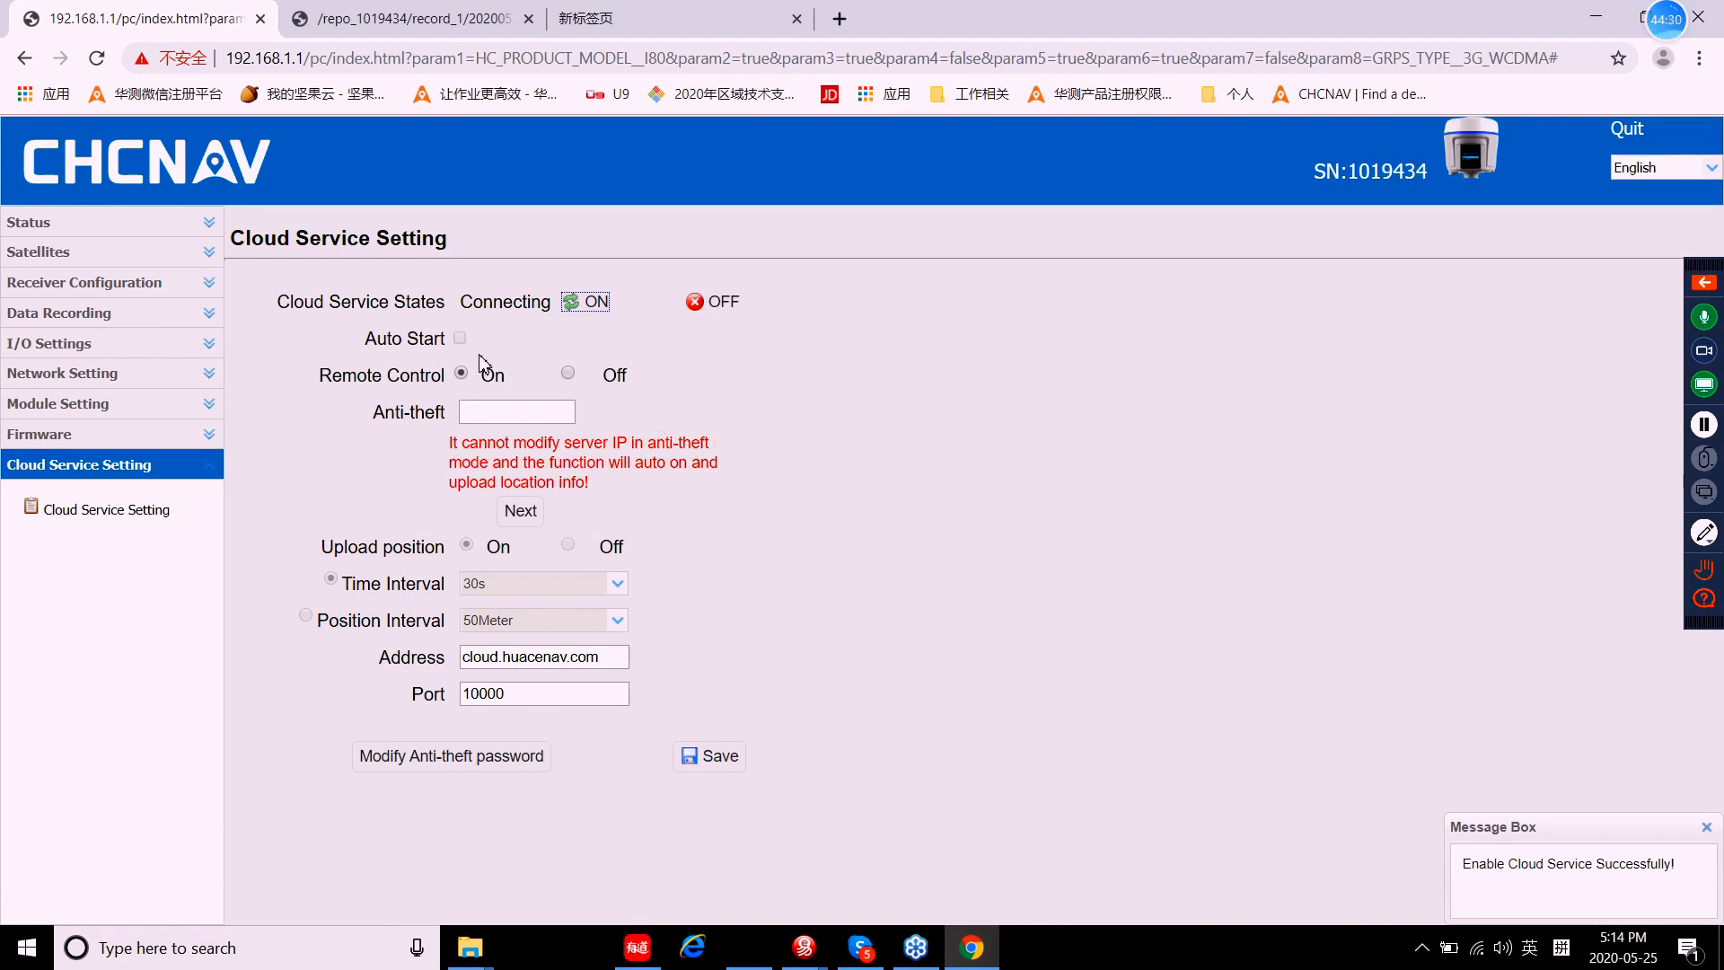
left_click(490, 412)
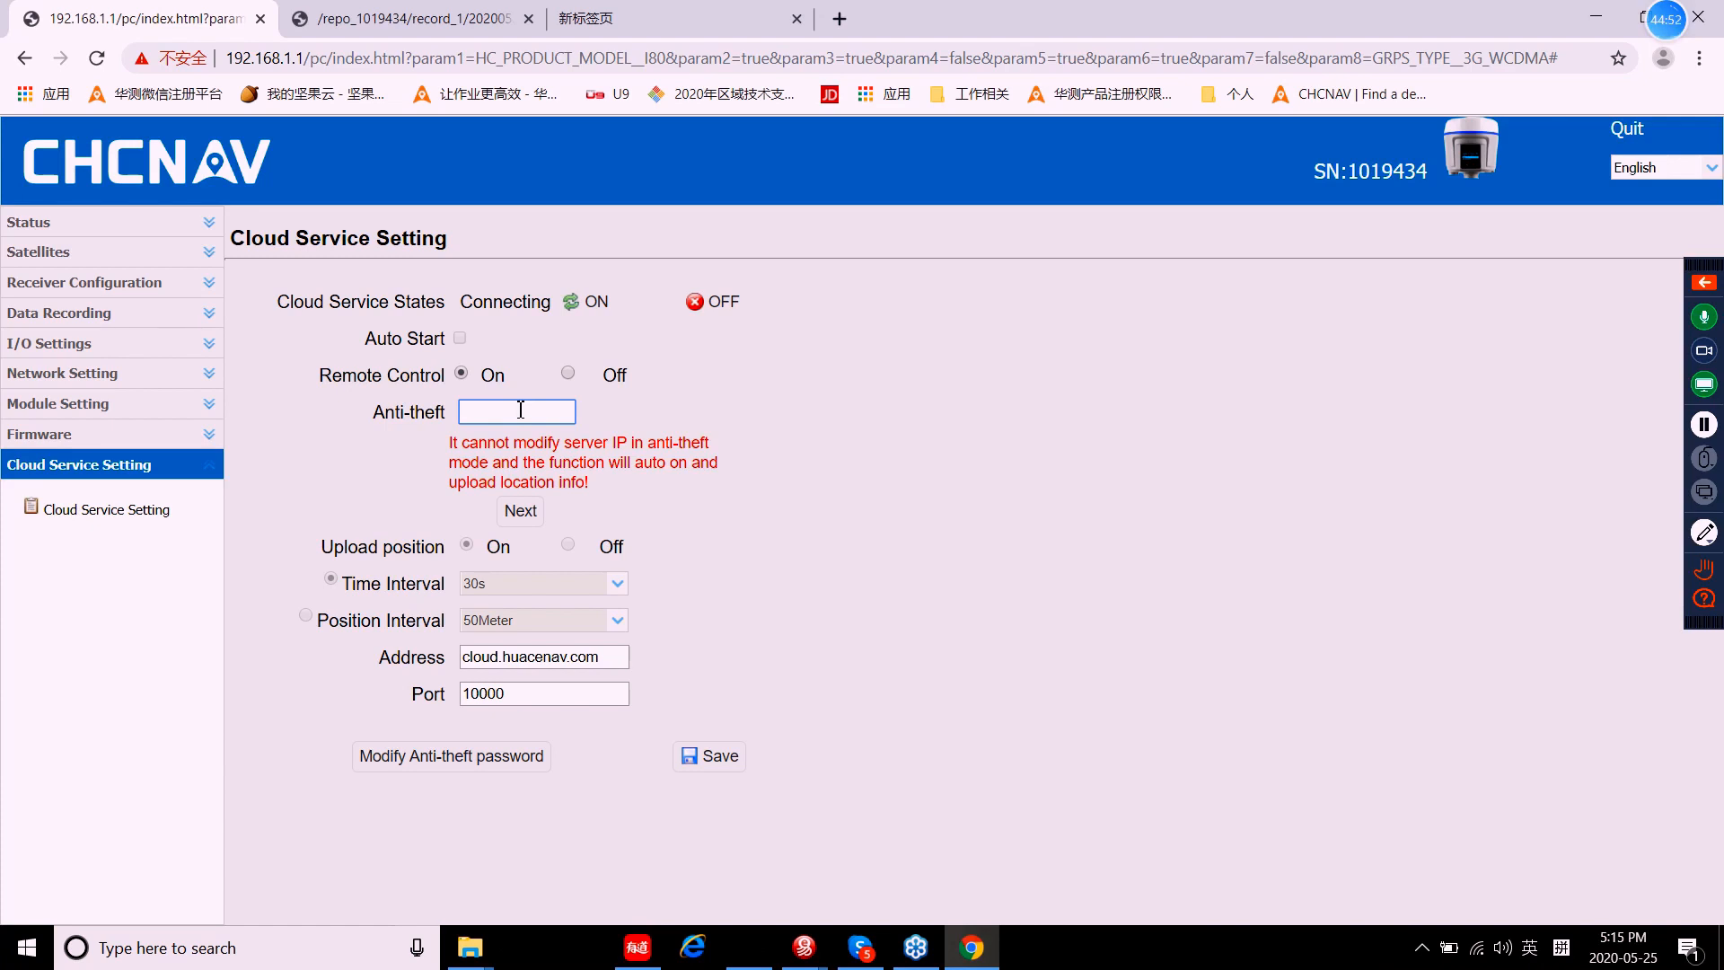
Step: Enter and confirm an anti-theft password, then select the cloud.huacenav.com server address
type("12")
type("345678")
left_click(521, 511)
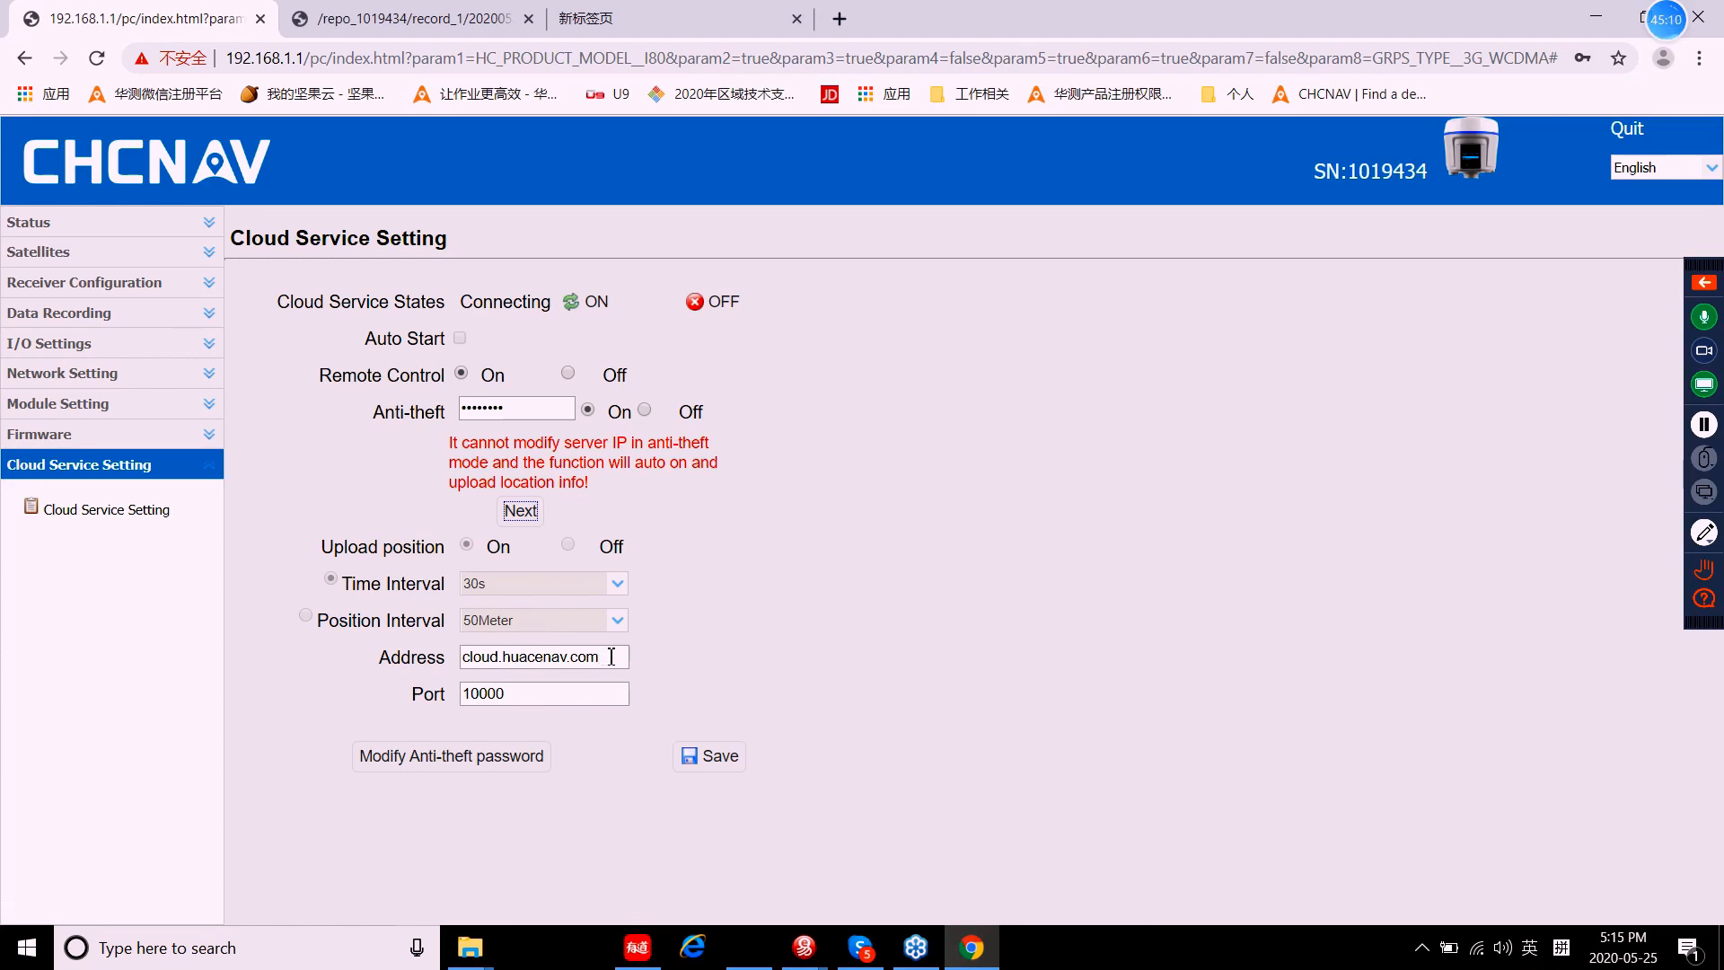
left_click_drag(612, 656, 452, 669)
key("ctrl+c")
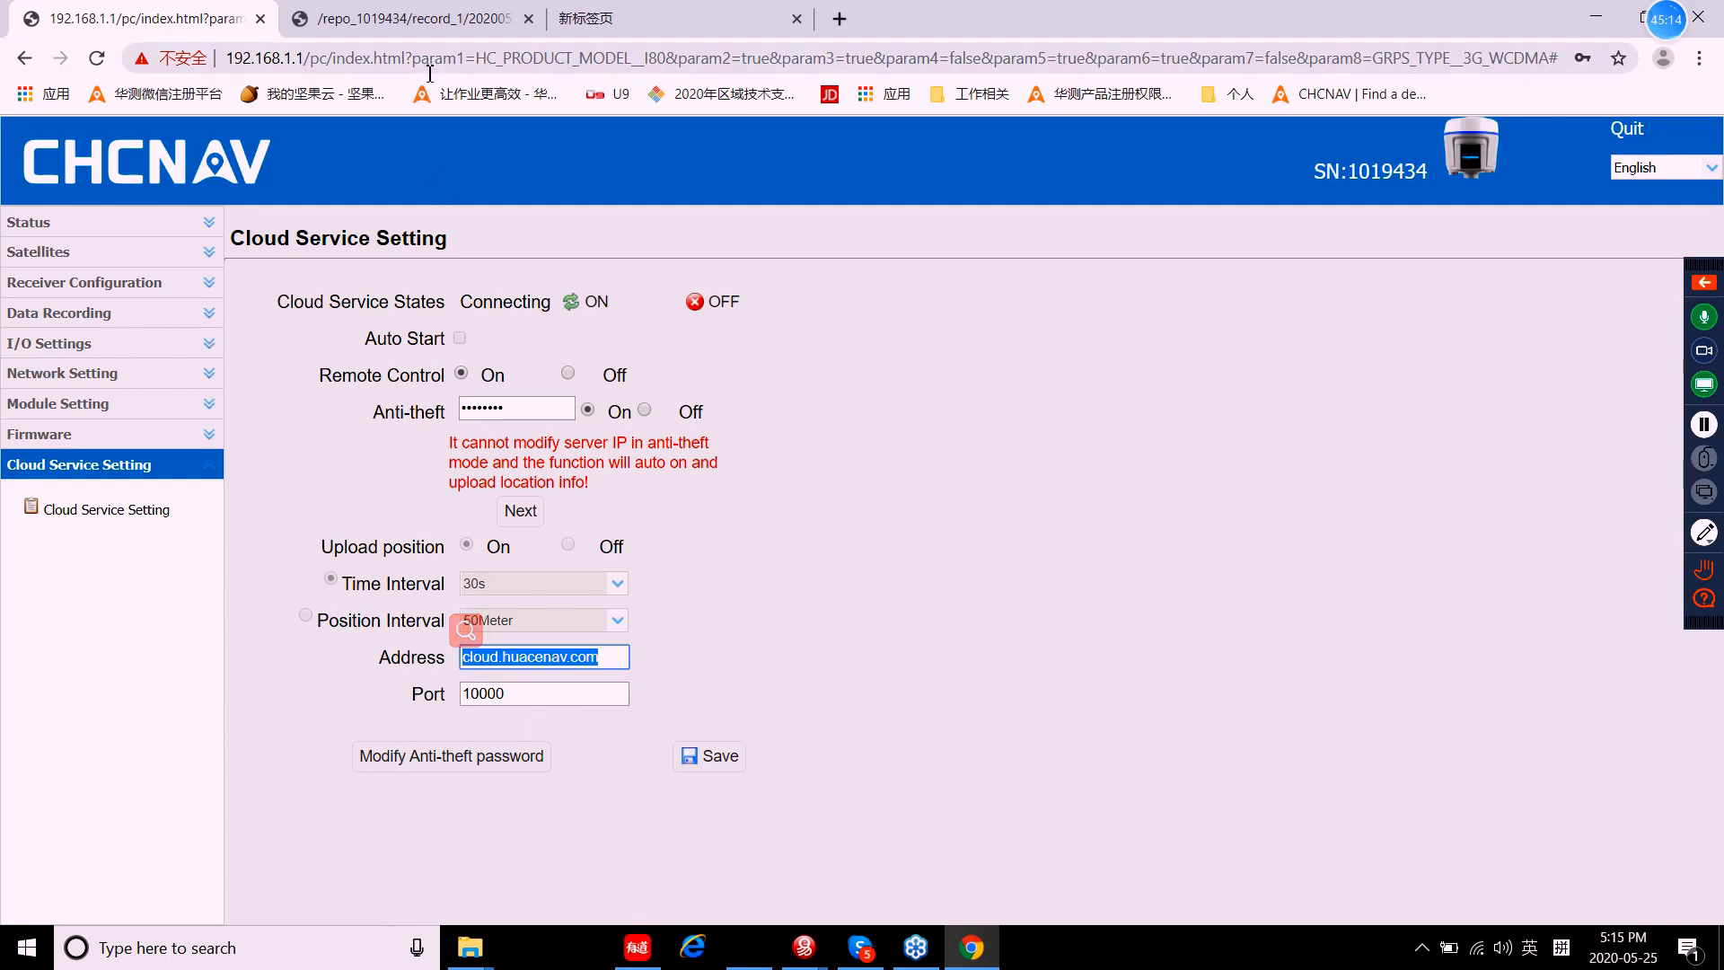
left_click(633, 22)
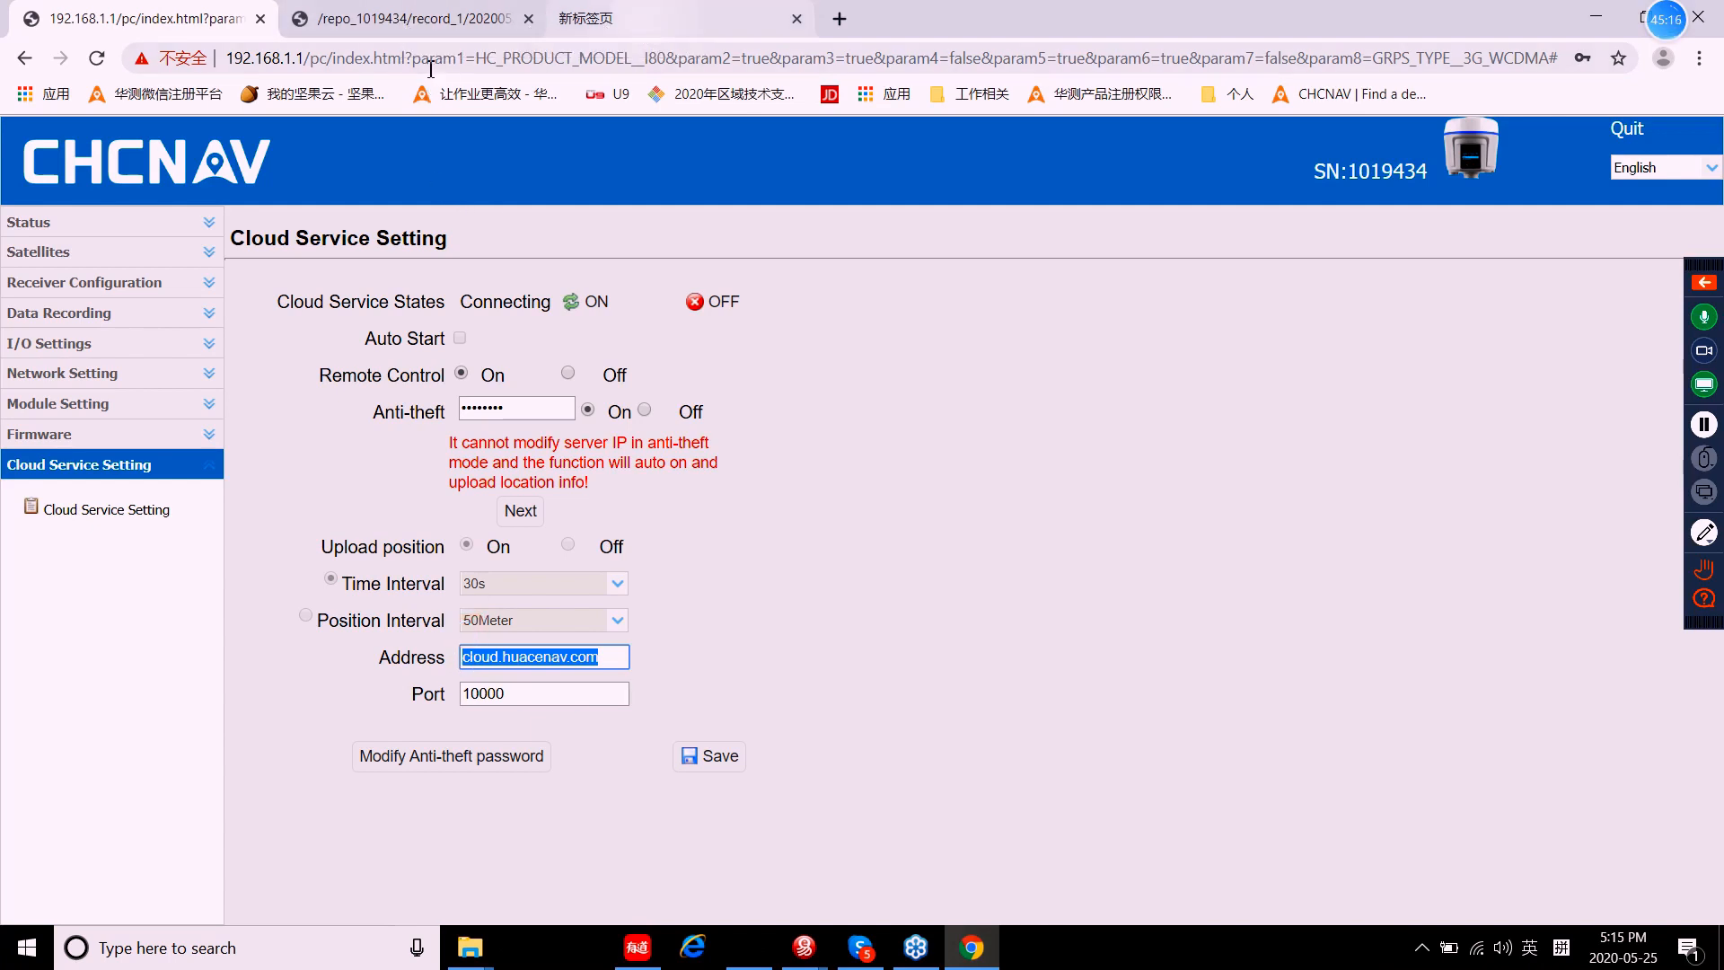
Step: Paste cloud.huacenav.com into the new tab, try loading it, then close the tab
key("ctrl+v")
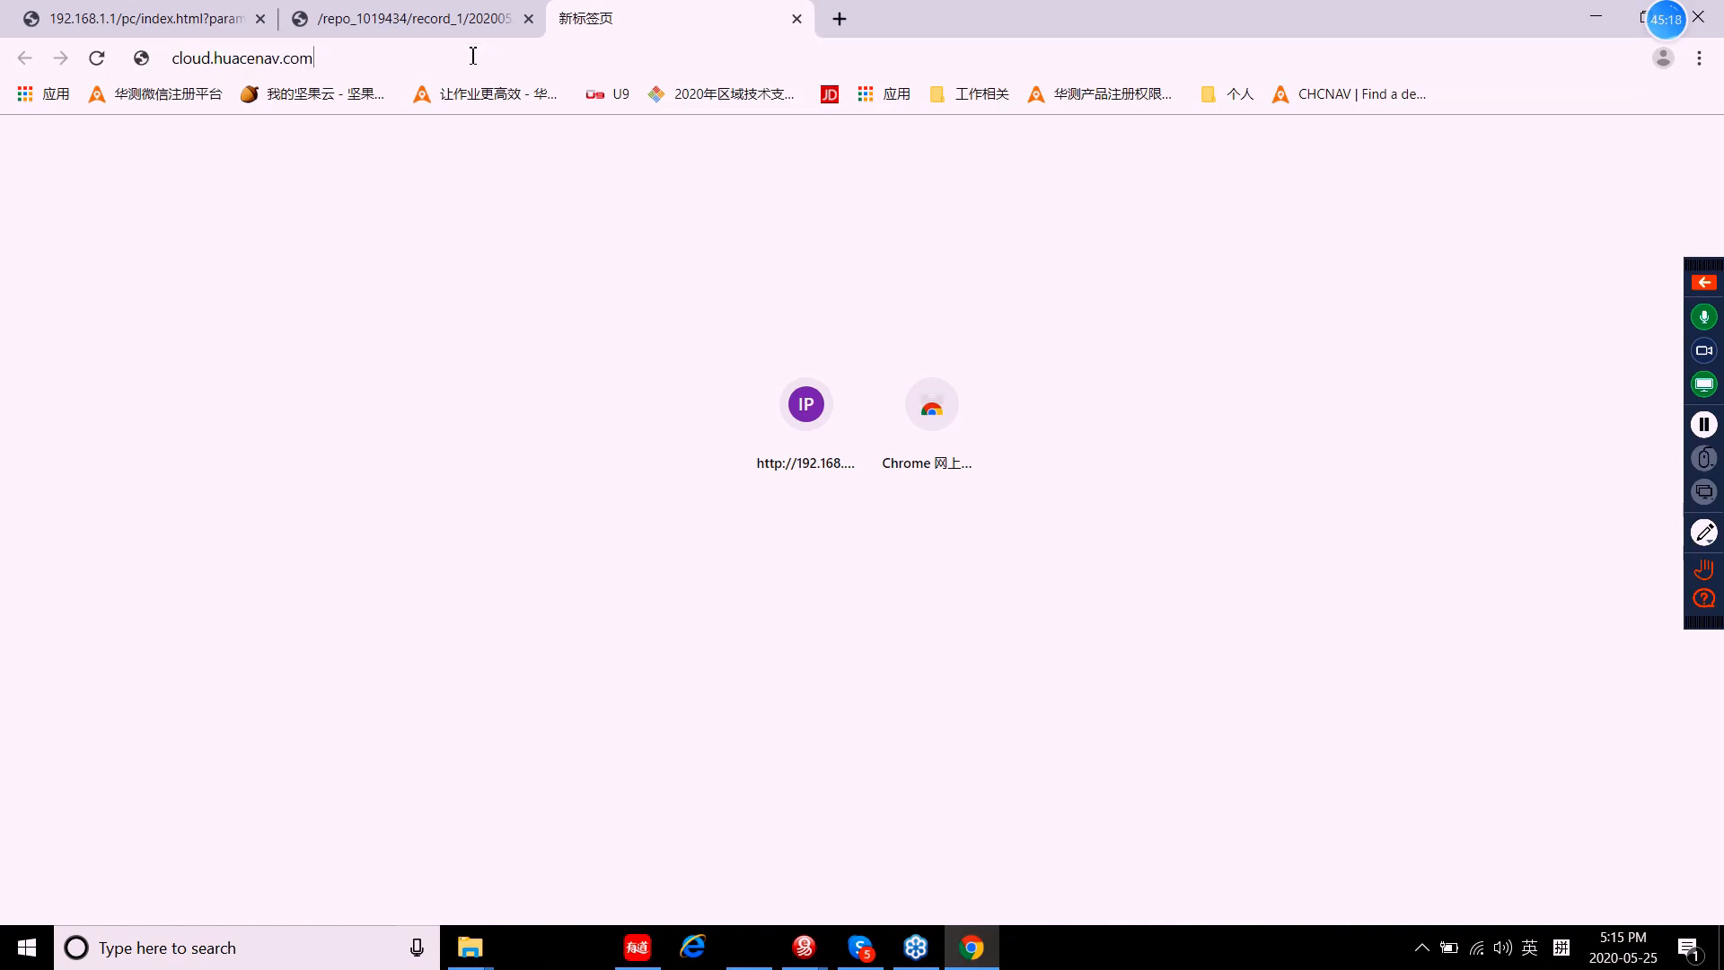
left_click(327, 106)
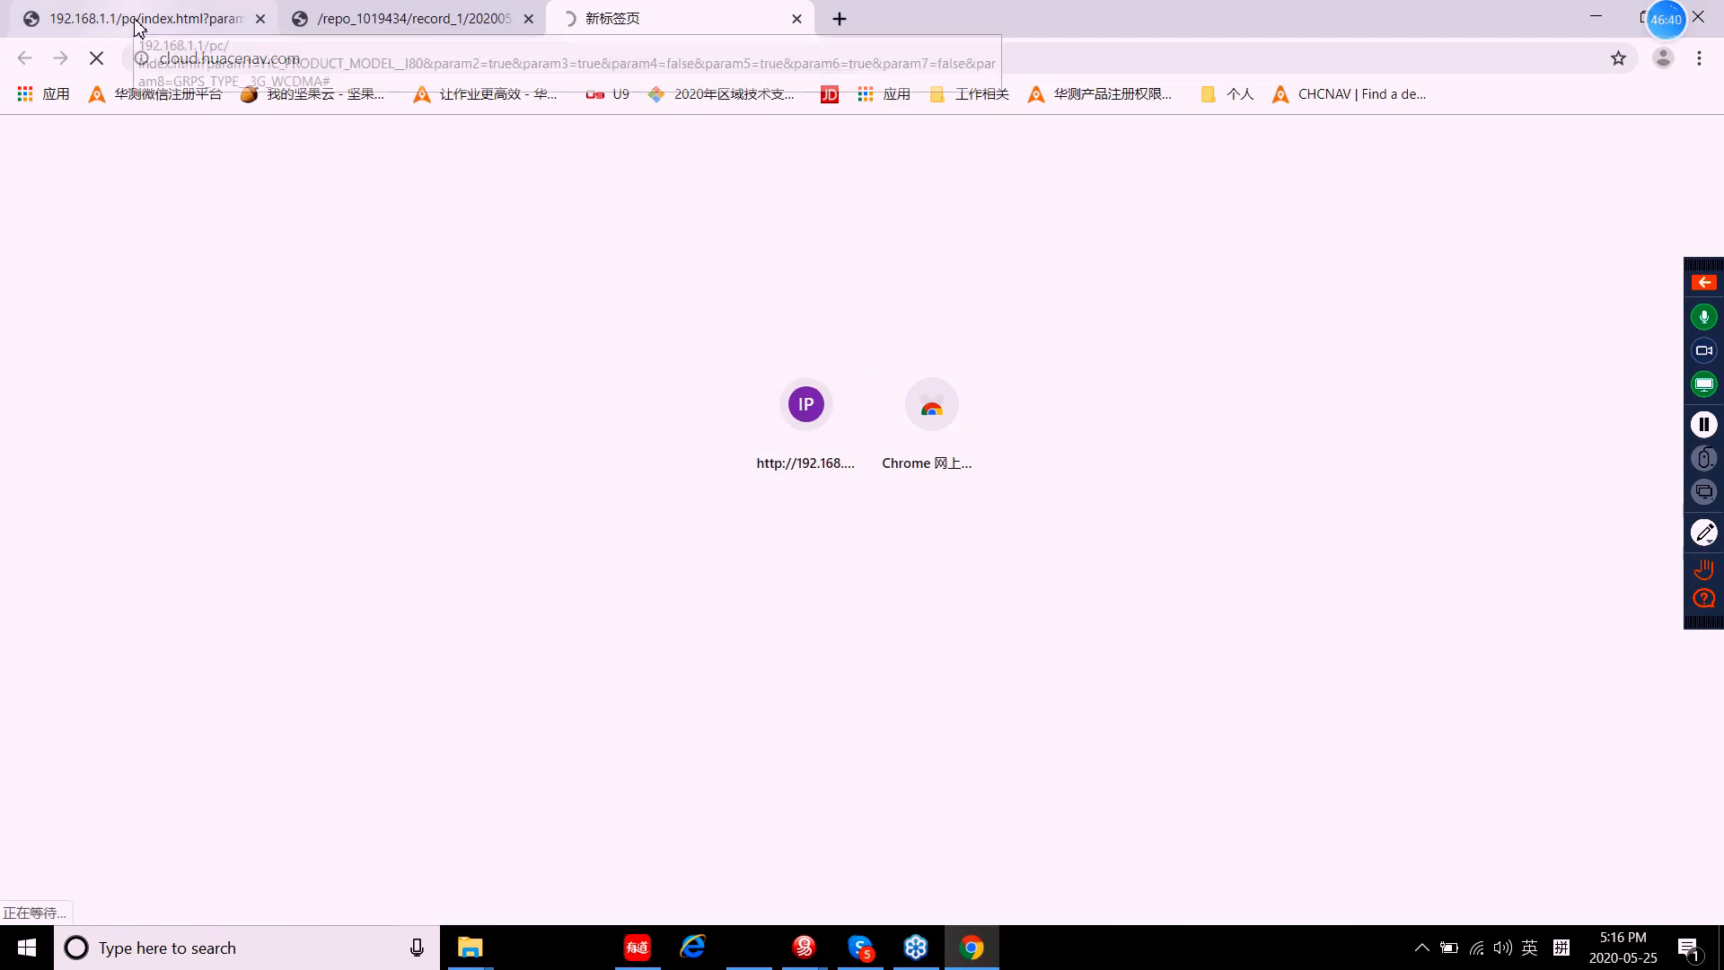
left_click(797, 18)
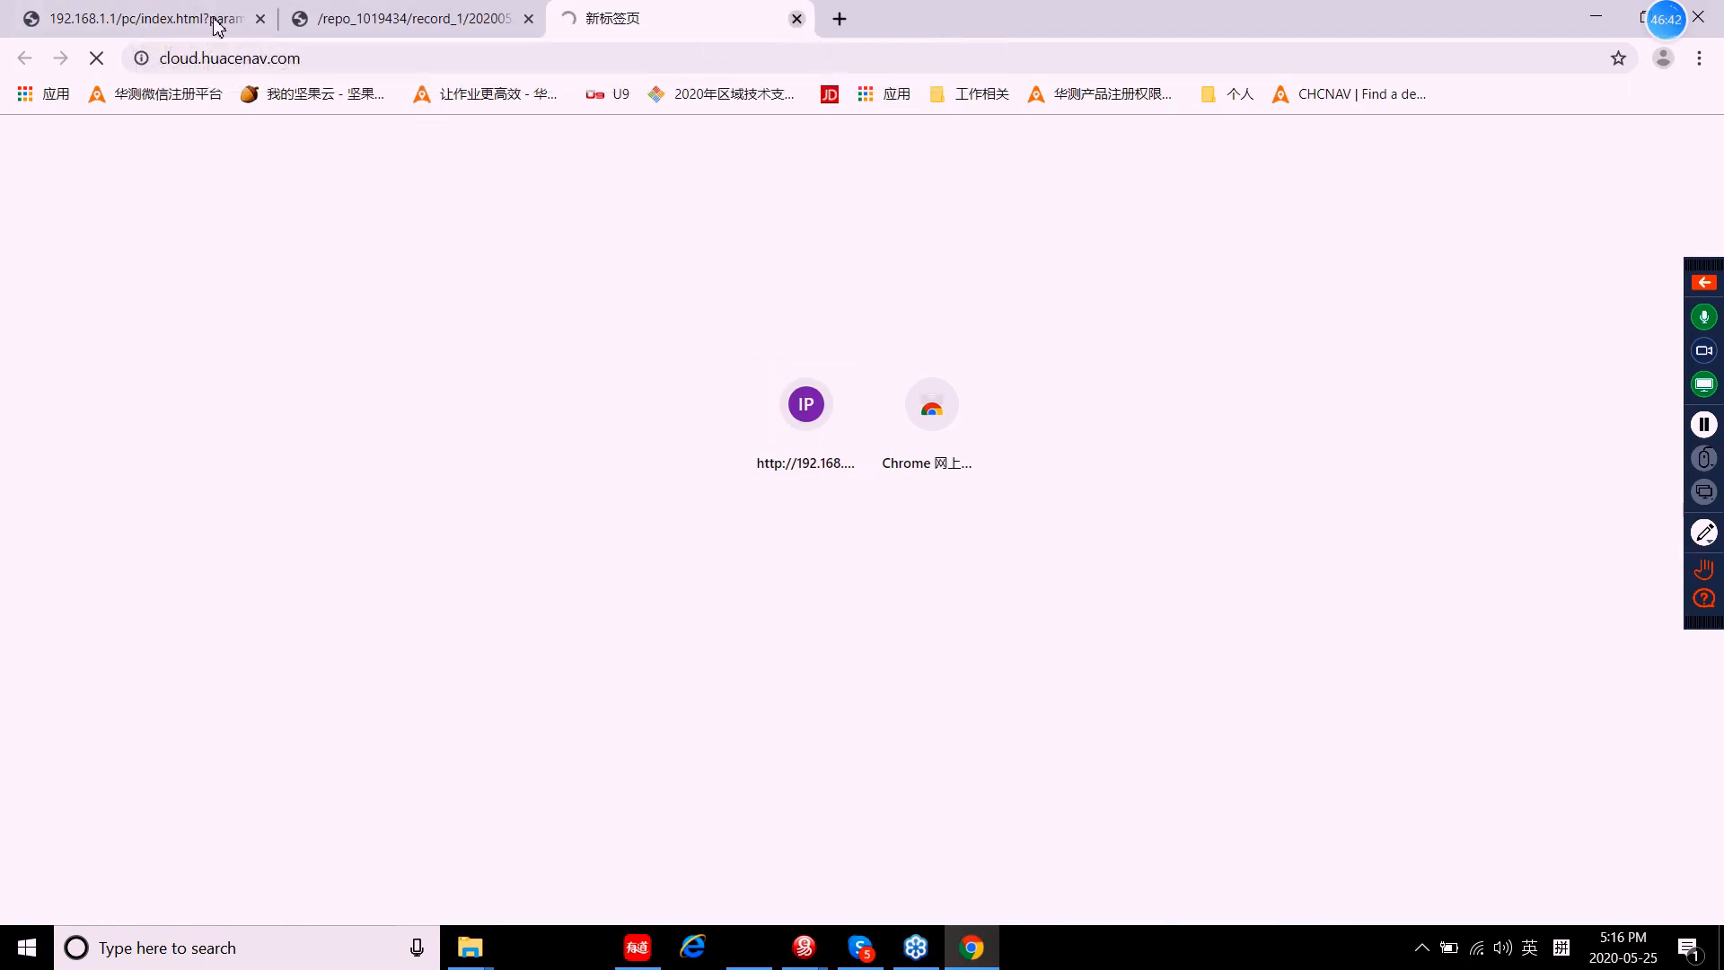
Step: Back on the receiver tab, view Status > Position and the satellite Tracking Table
left_click(158, 20)
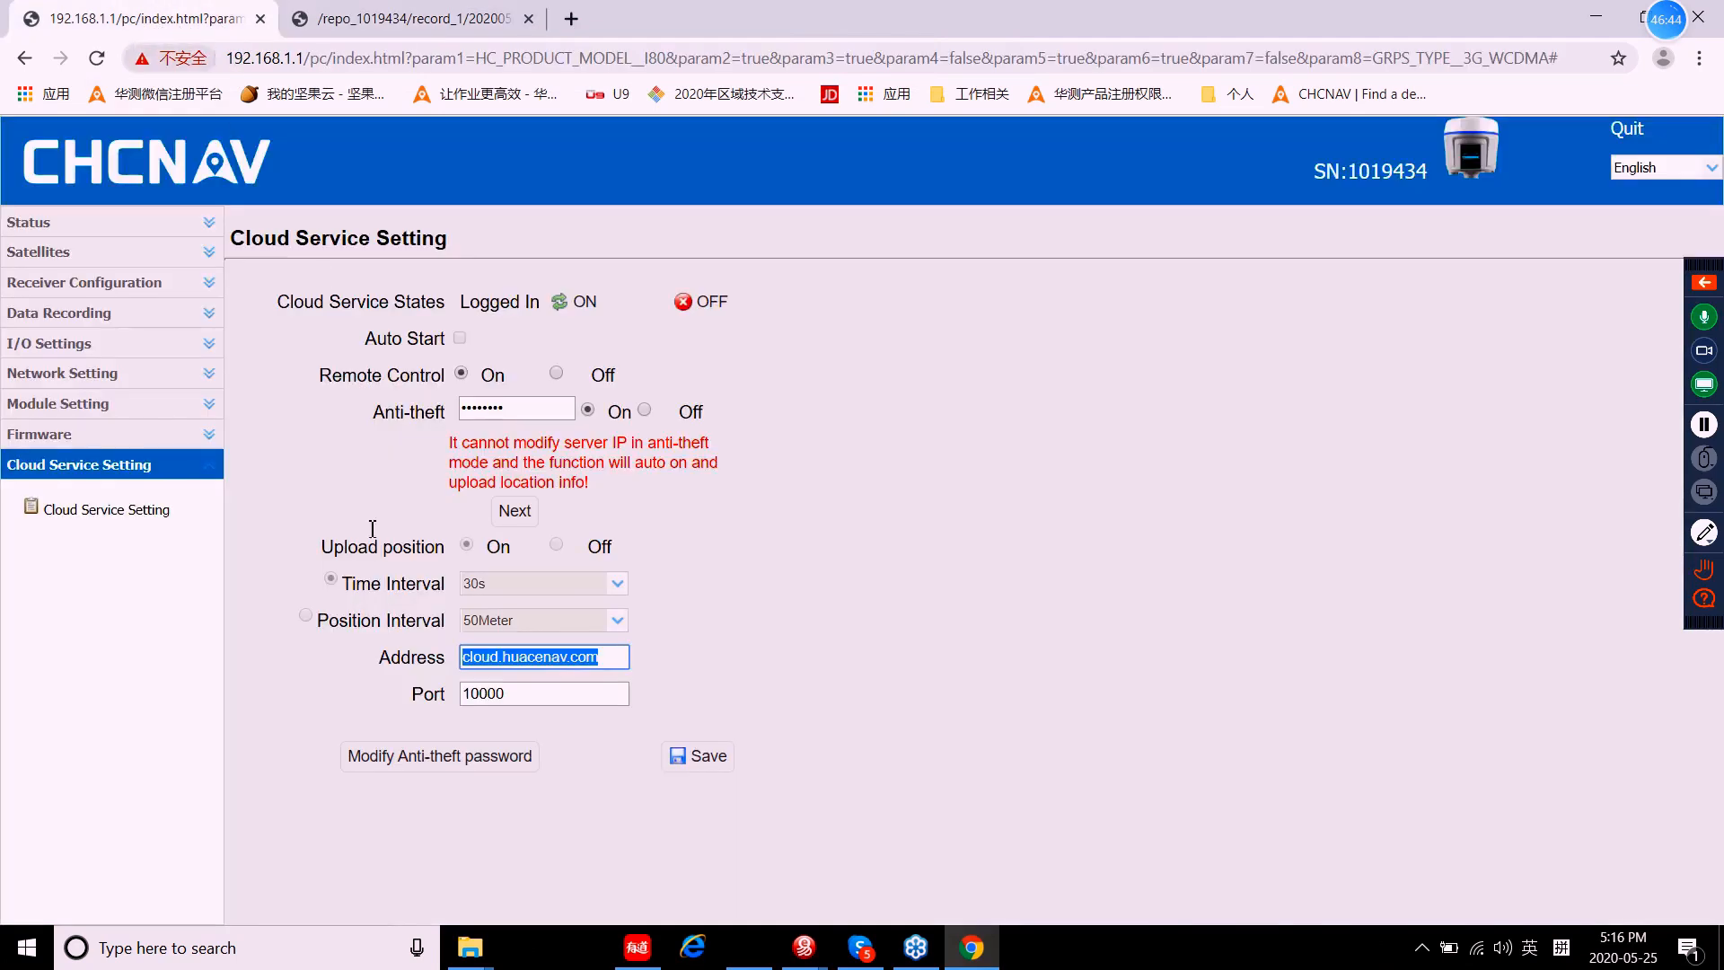
left_click(128, 468)
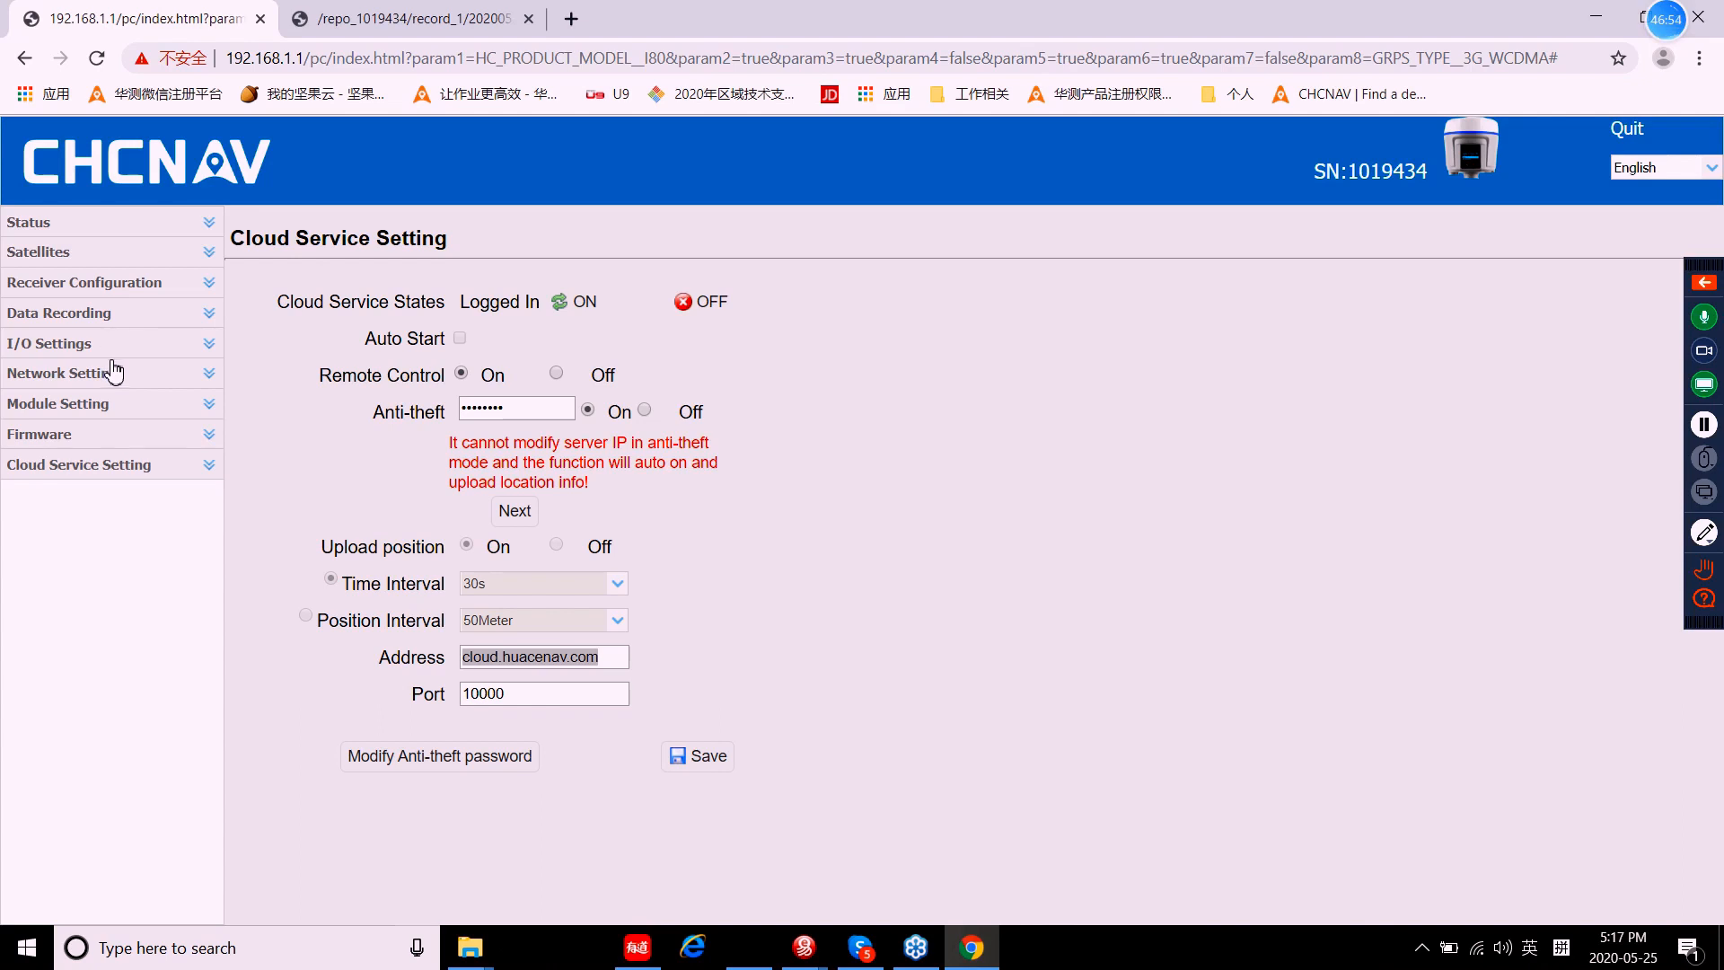
left_click(40, 224)
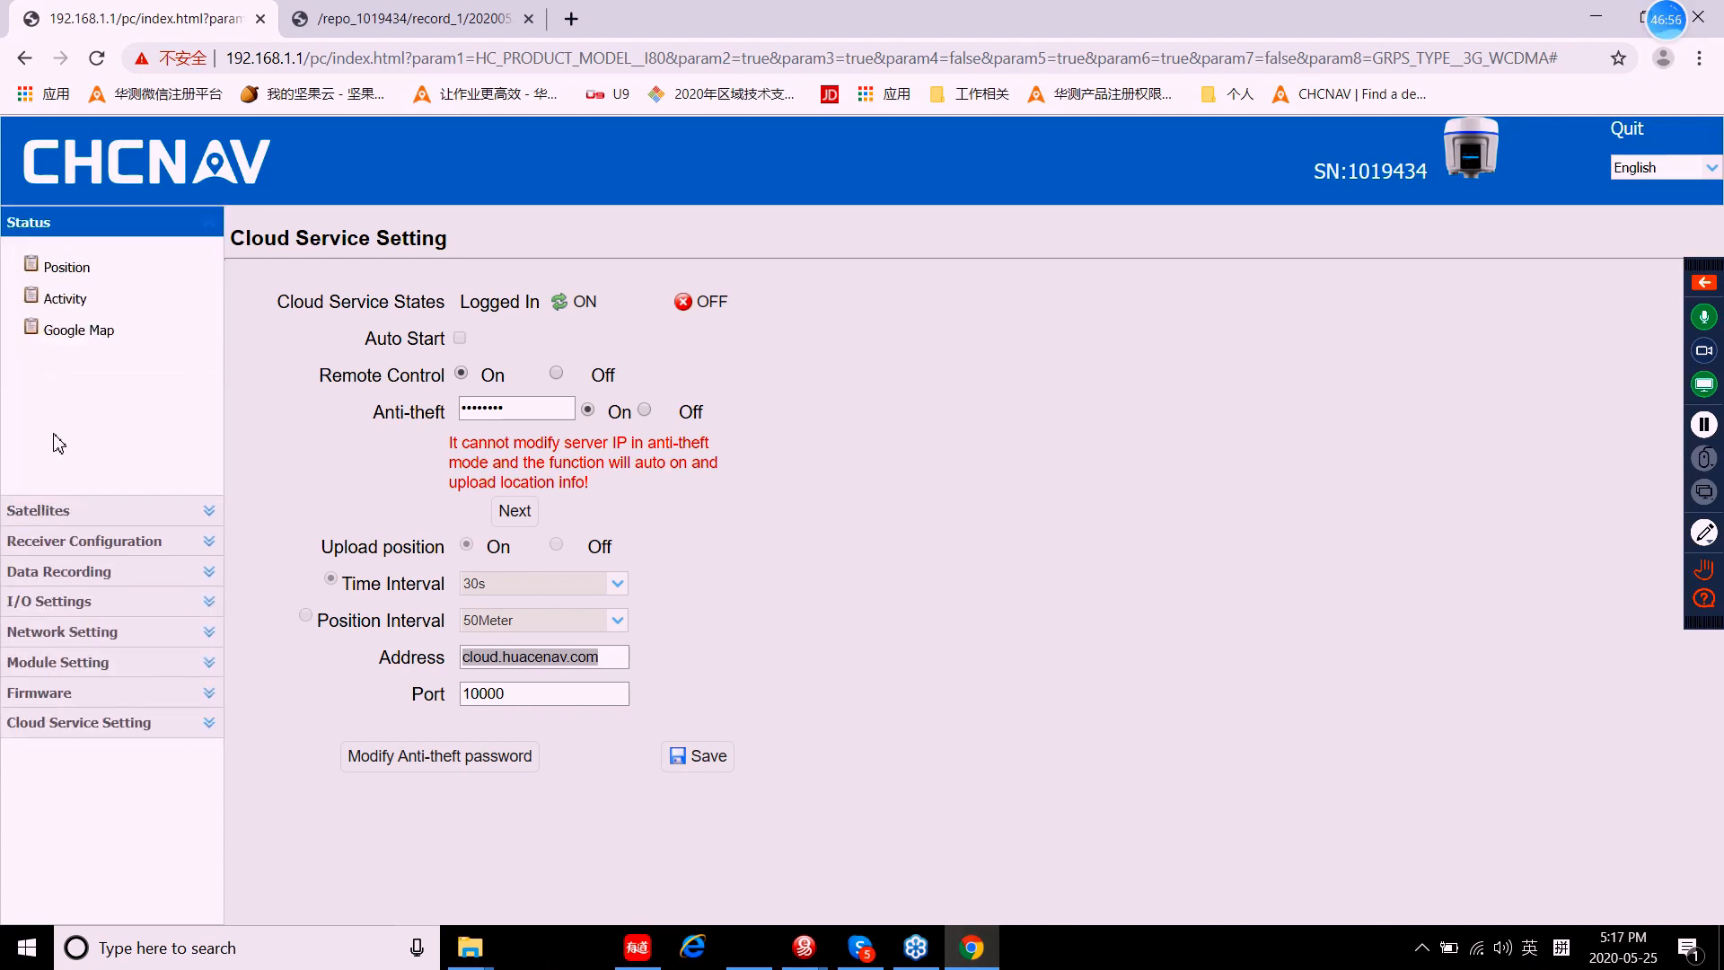
left_click(46, 224)
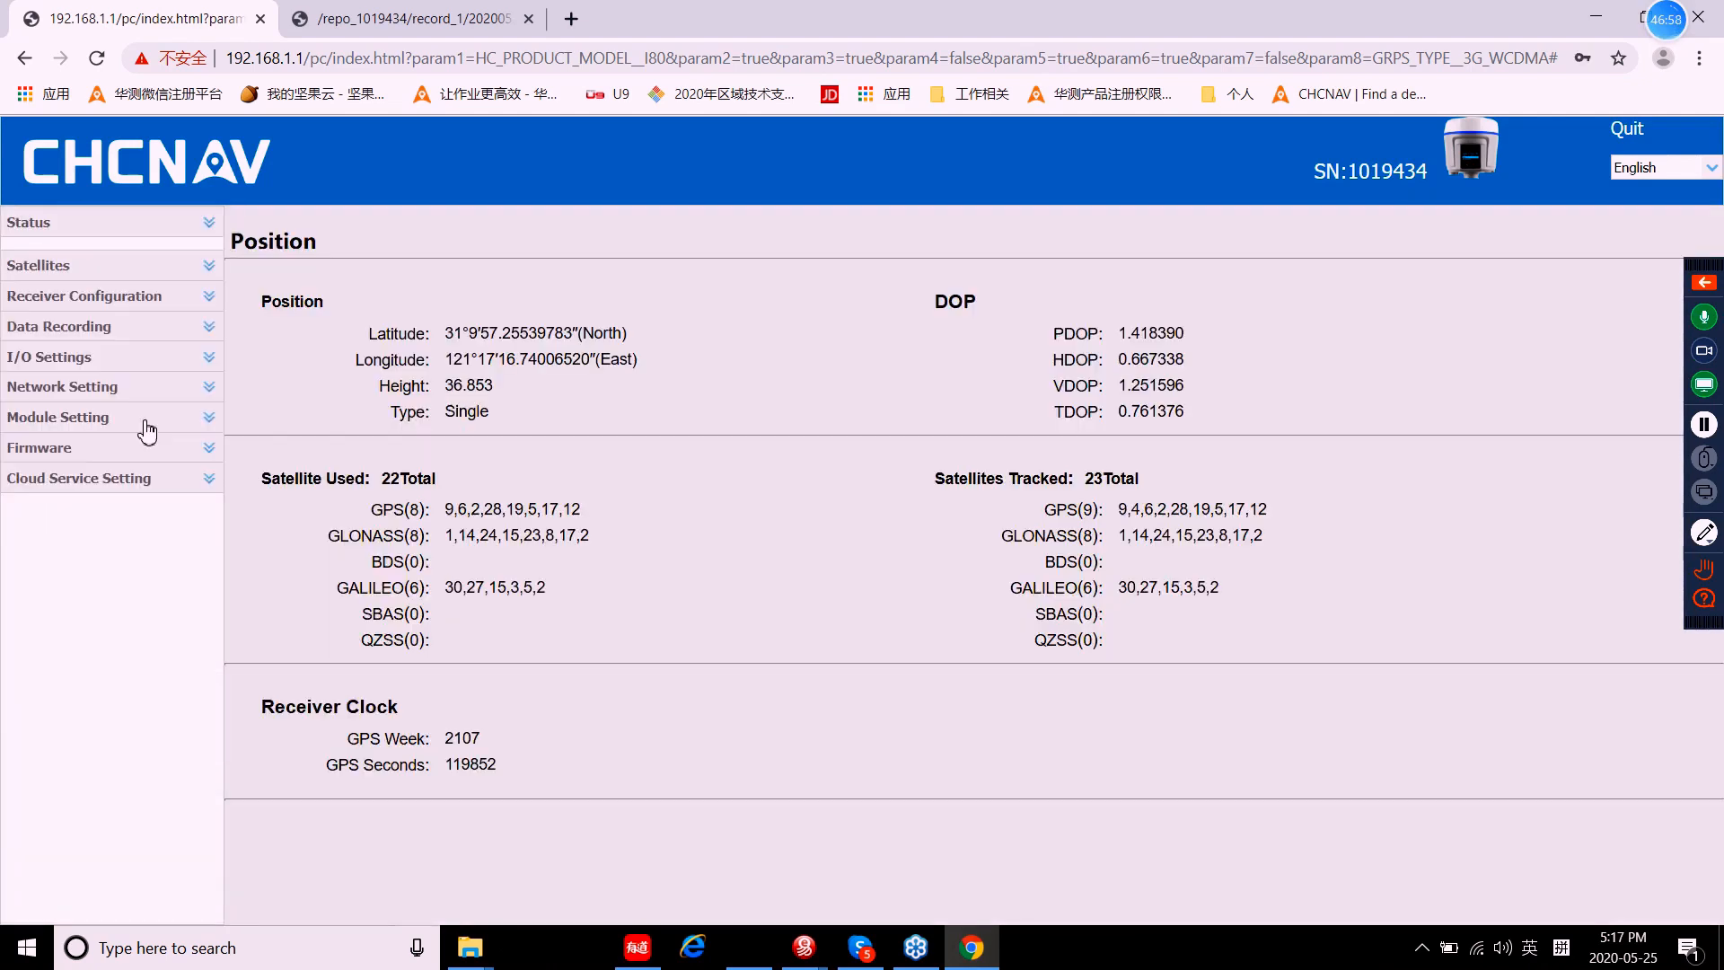
left_click(47, 260)
left_click(100, 301)
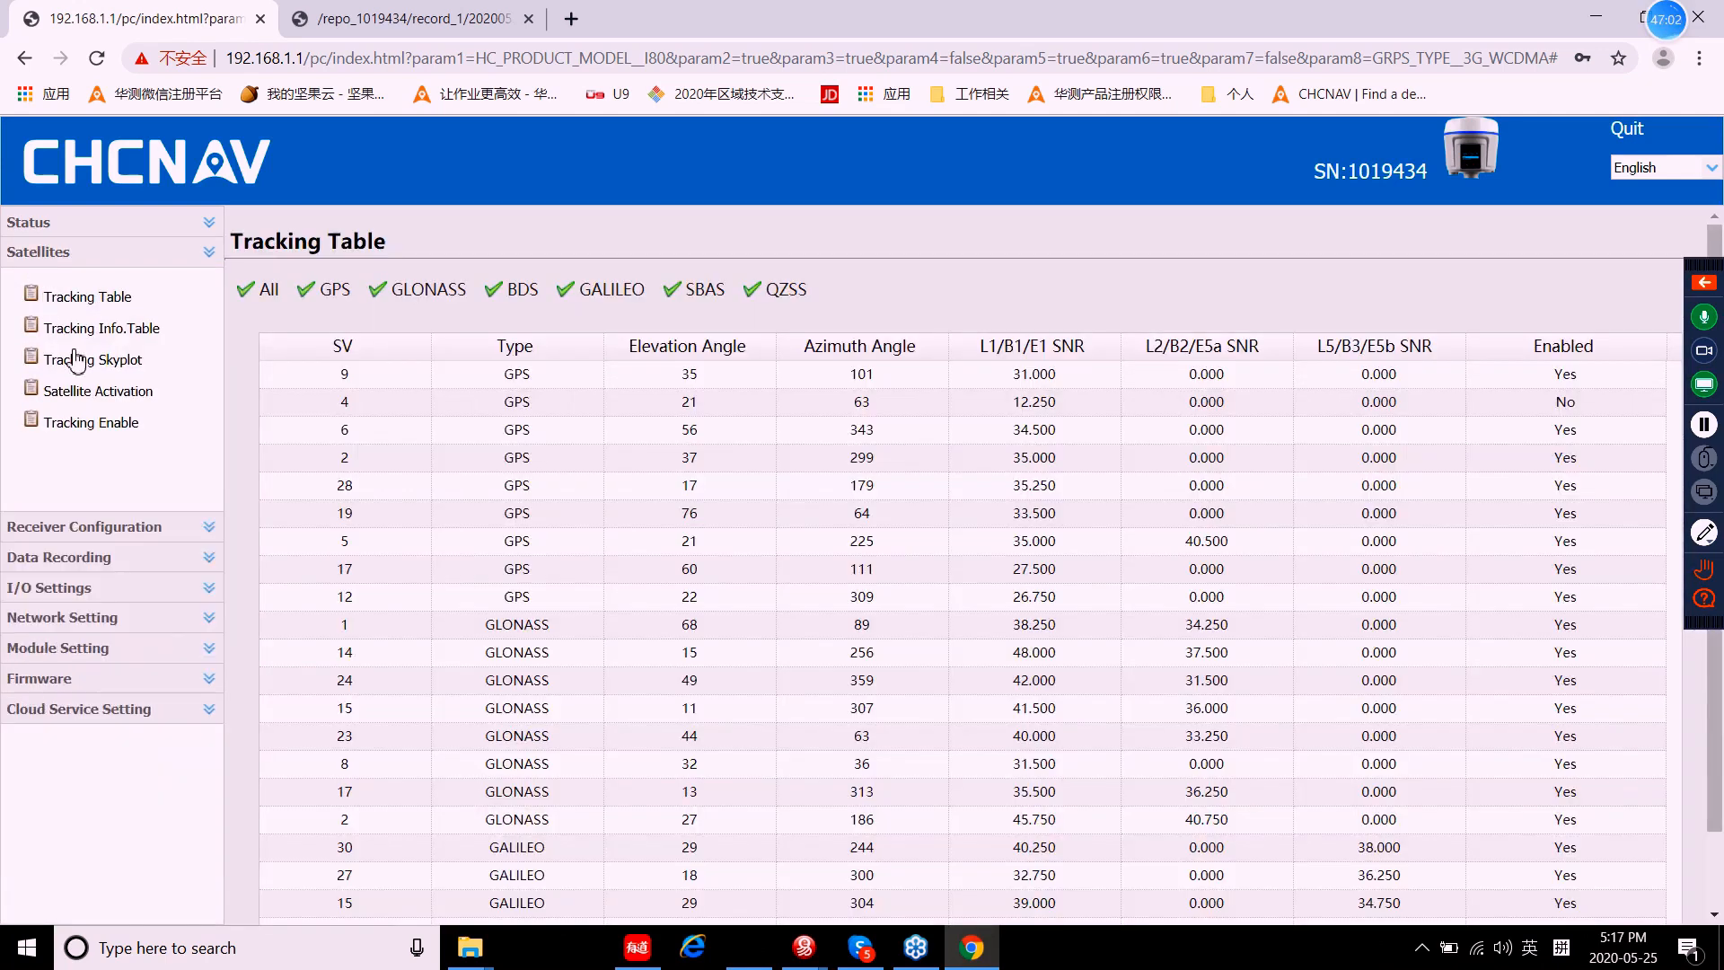
Step: Review Receiver Summary and Receiver Reset, then open Data Recording's Data Download in a new tab
left_click(81, 282)
left_click(101, 359)
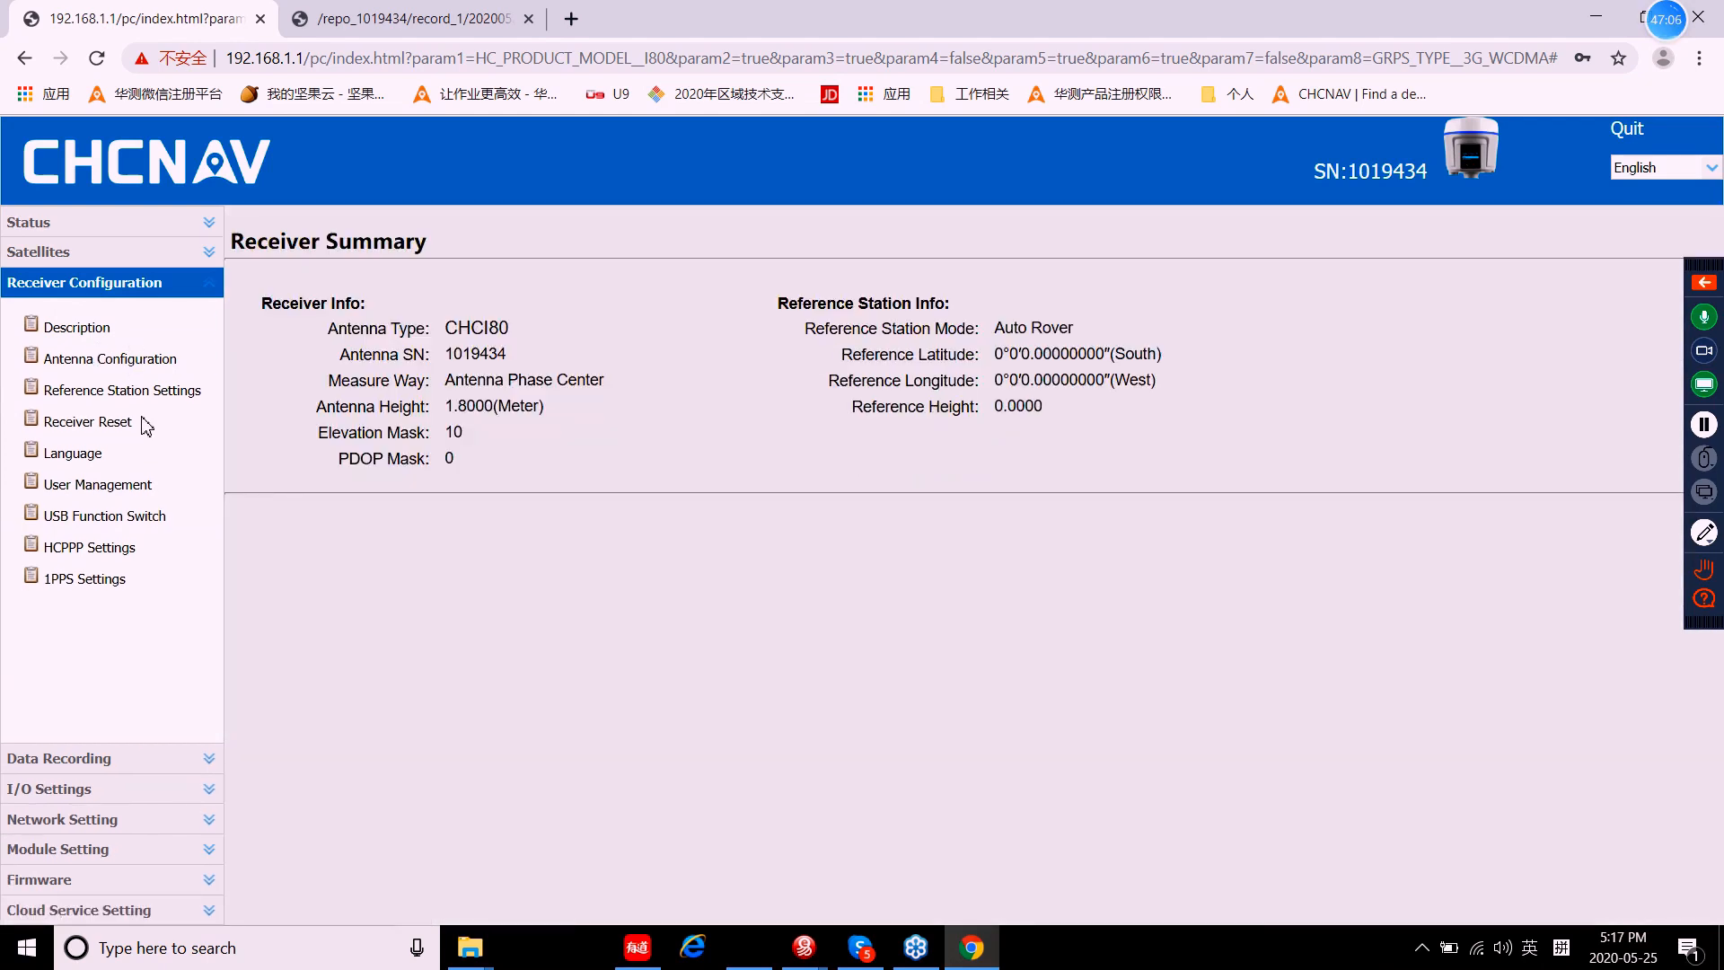
left_click(88, 429)
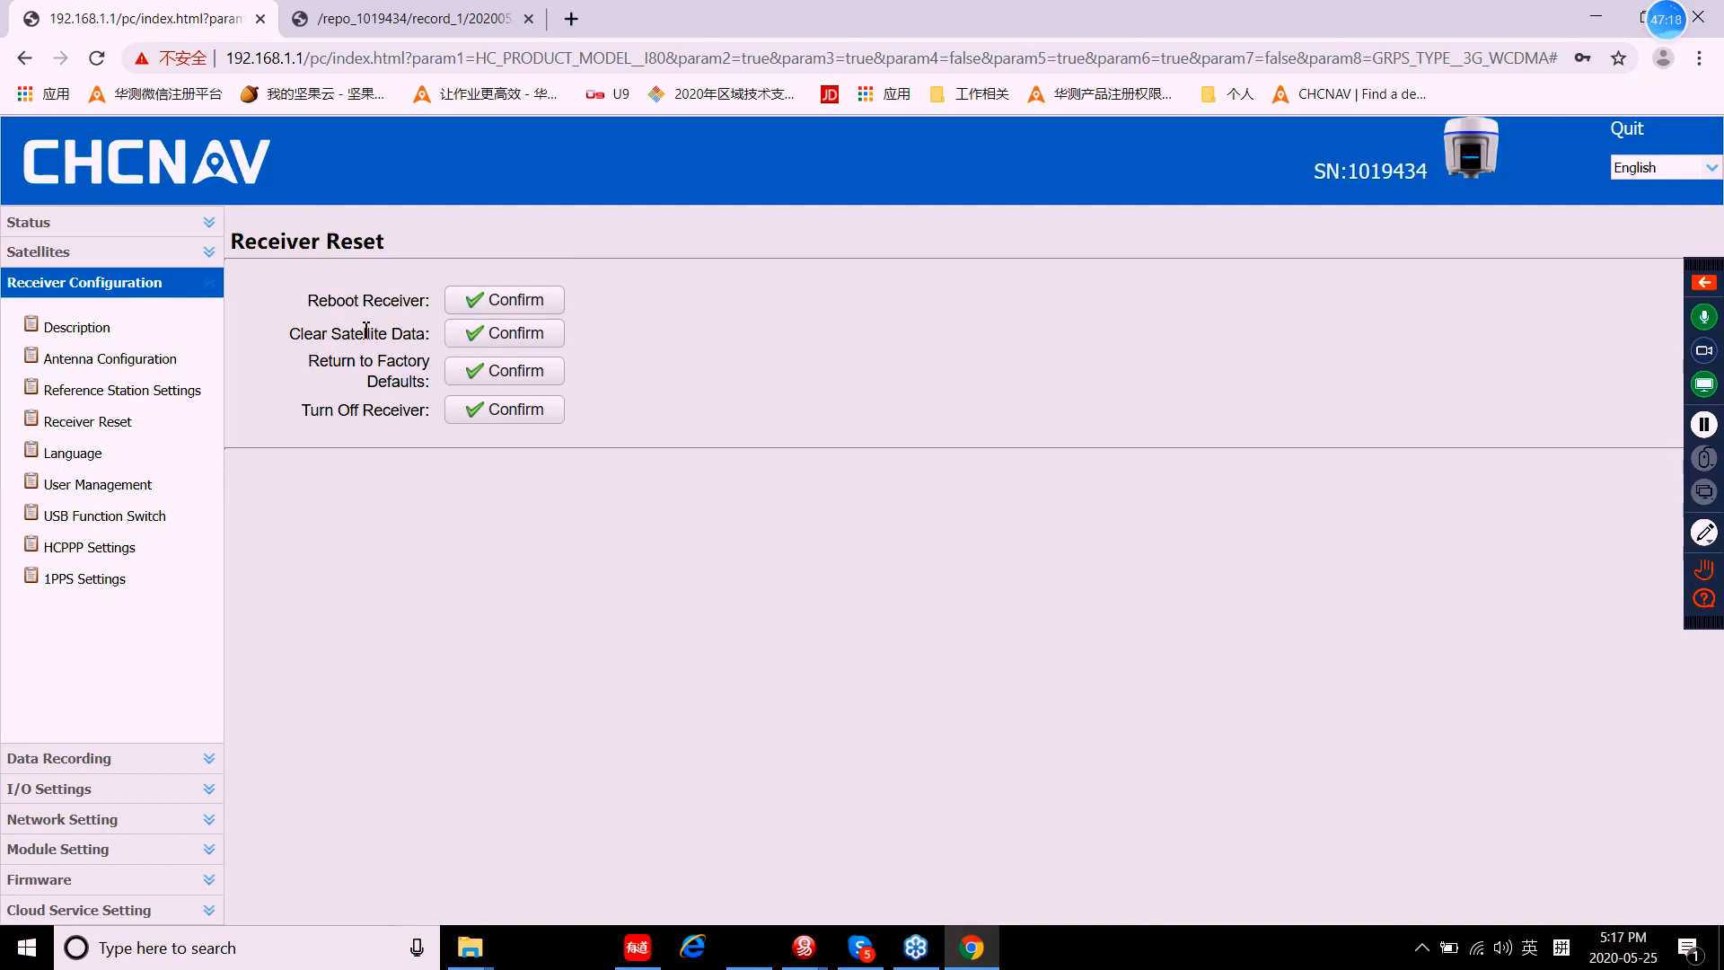
left_click(108, 284)
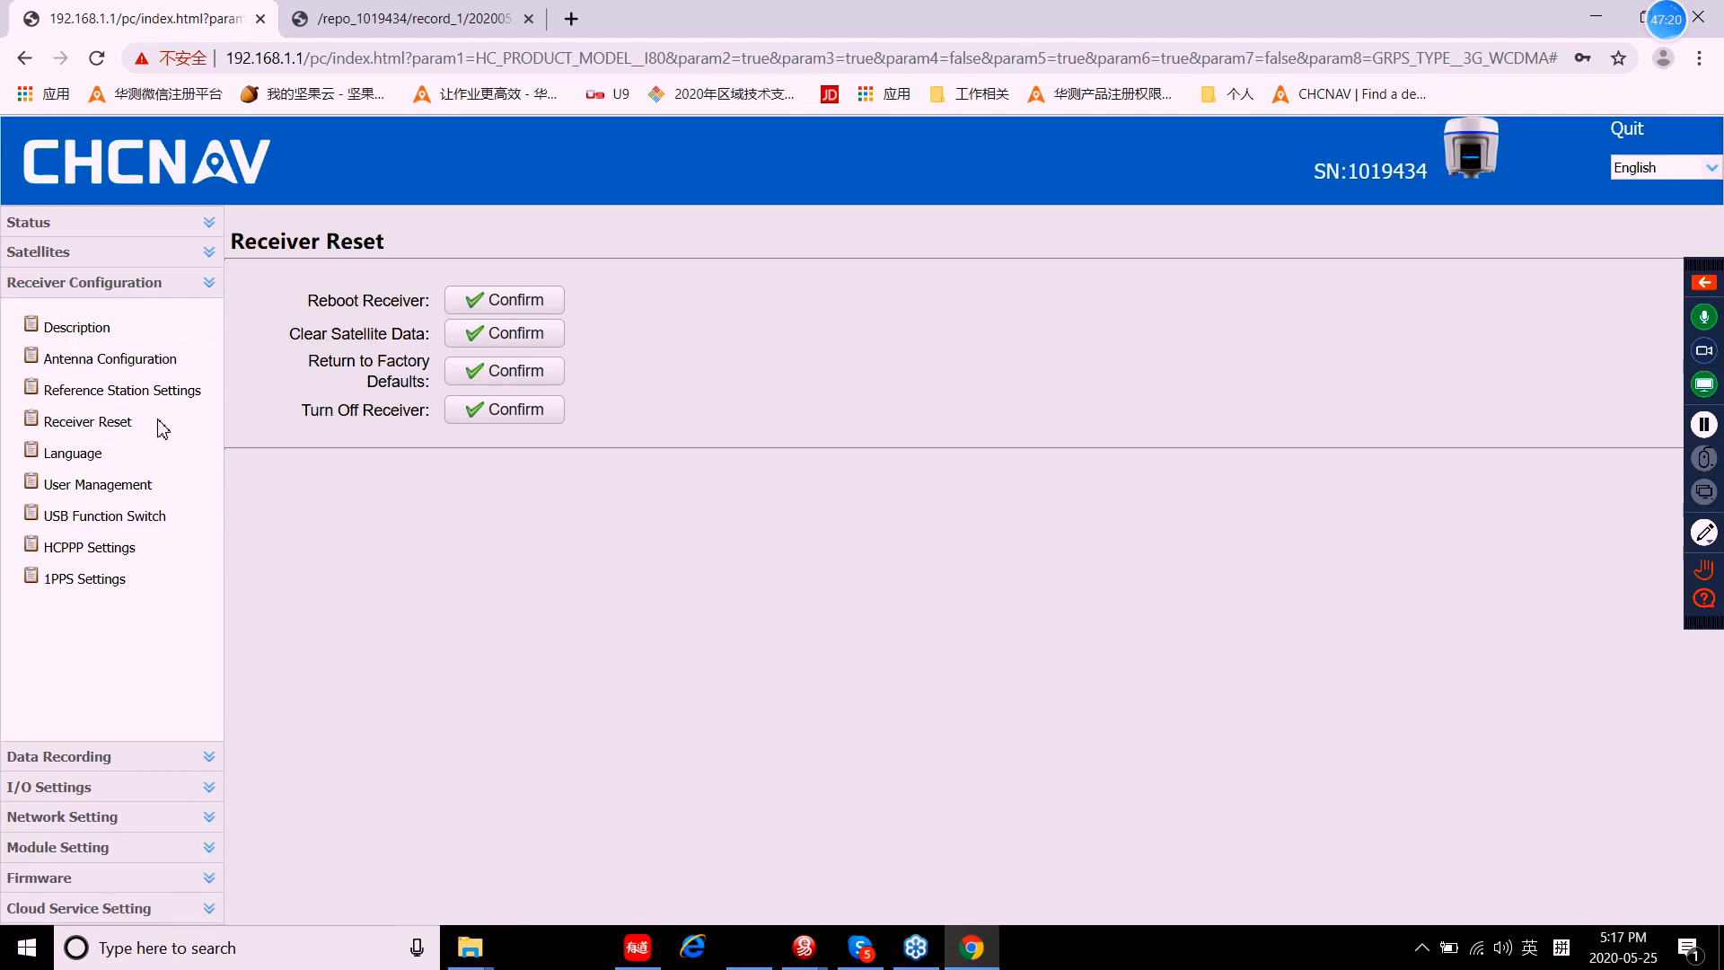
left_click(72, 314)
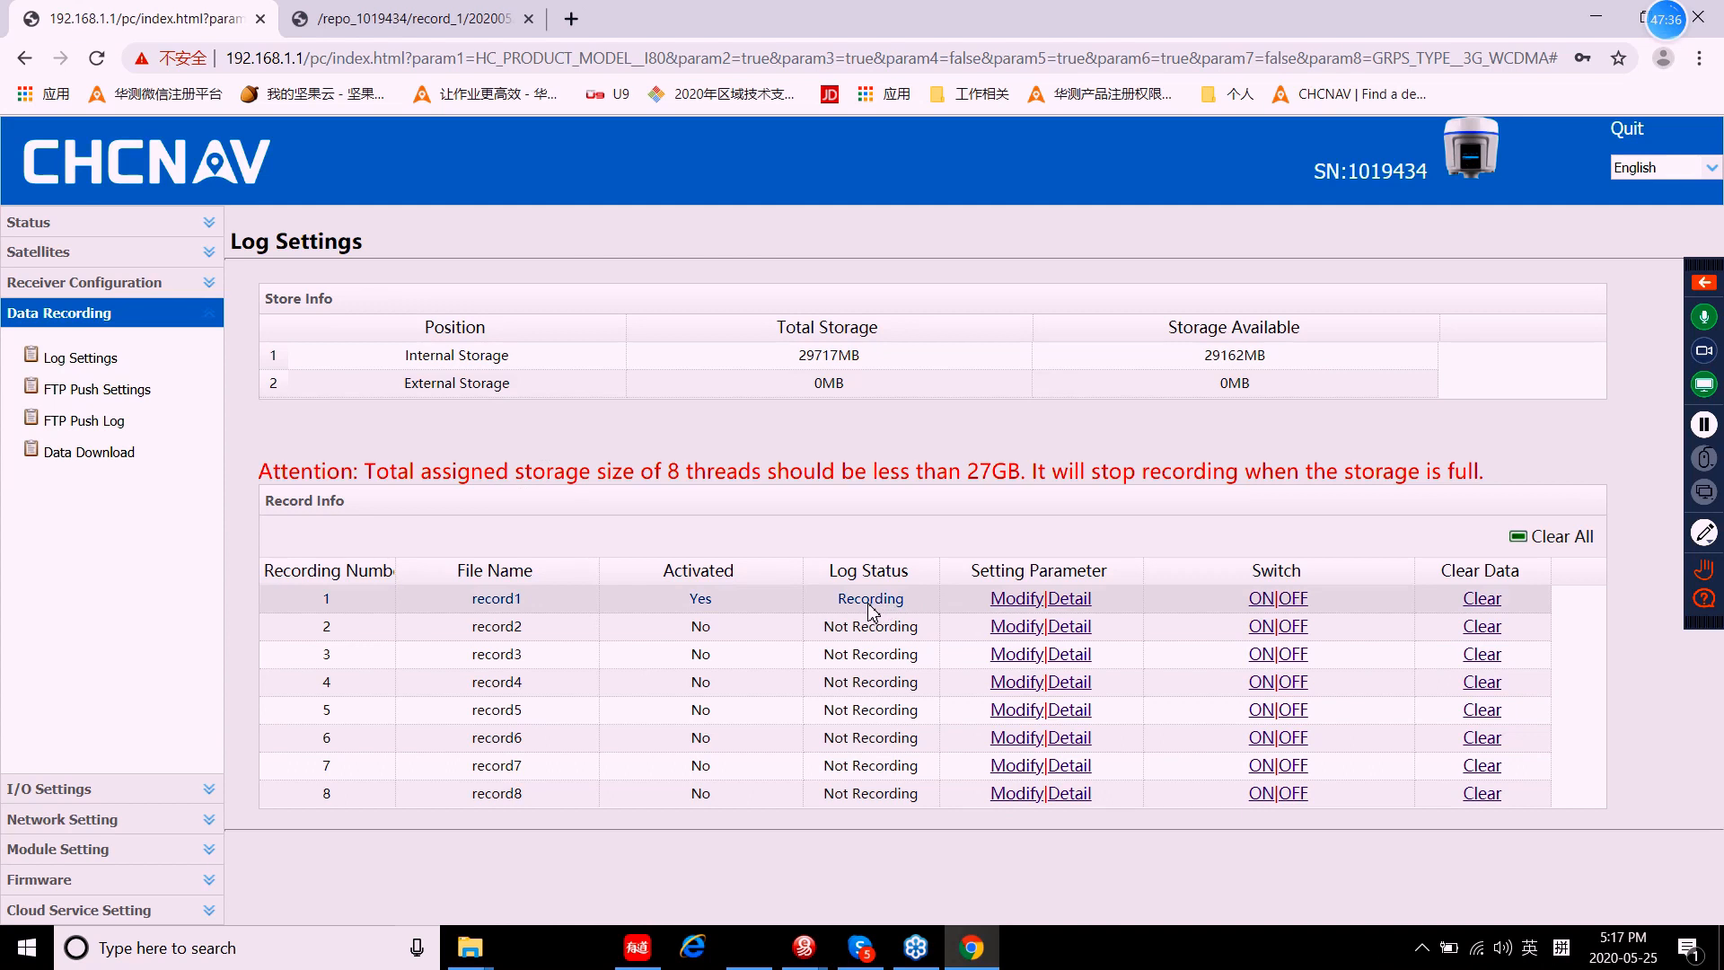
left_click(87, 455)
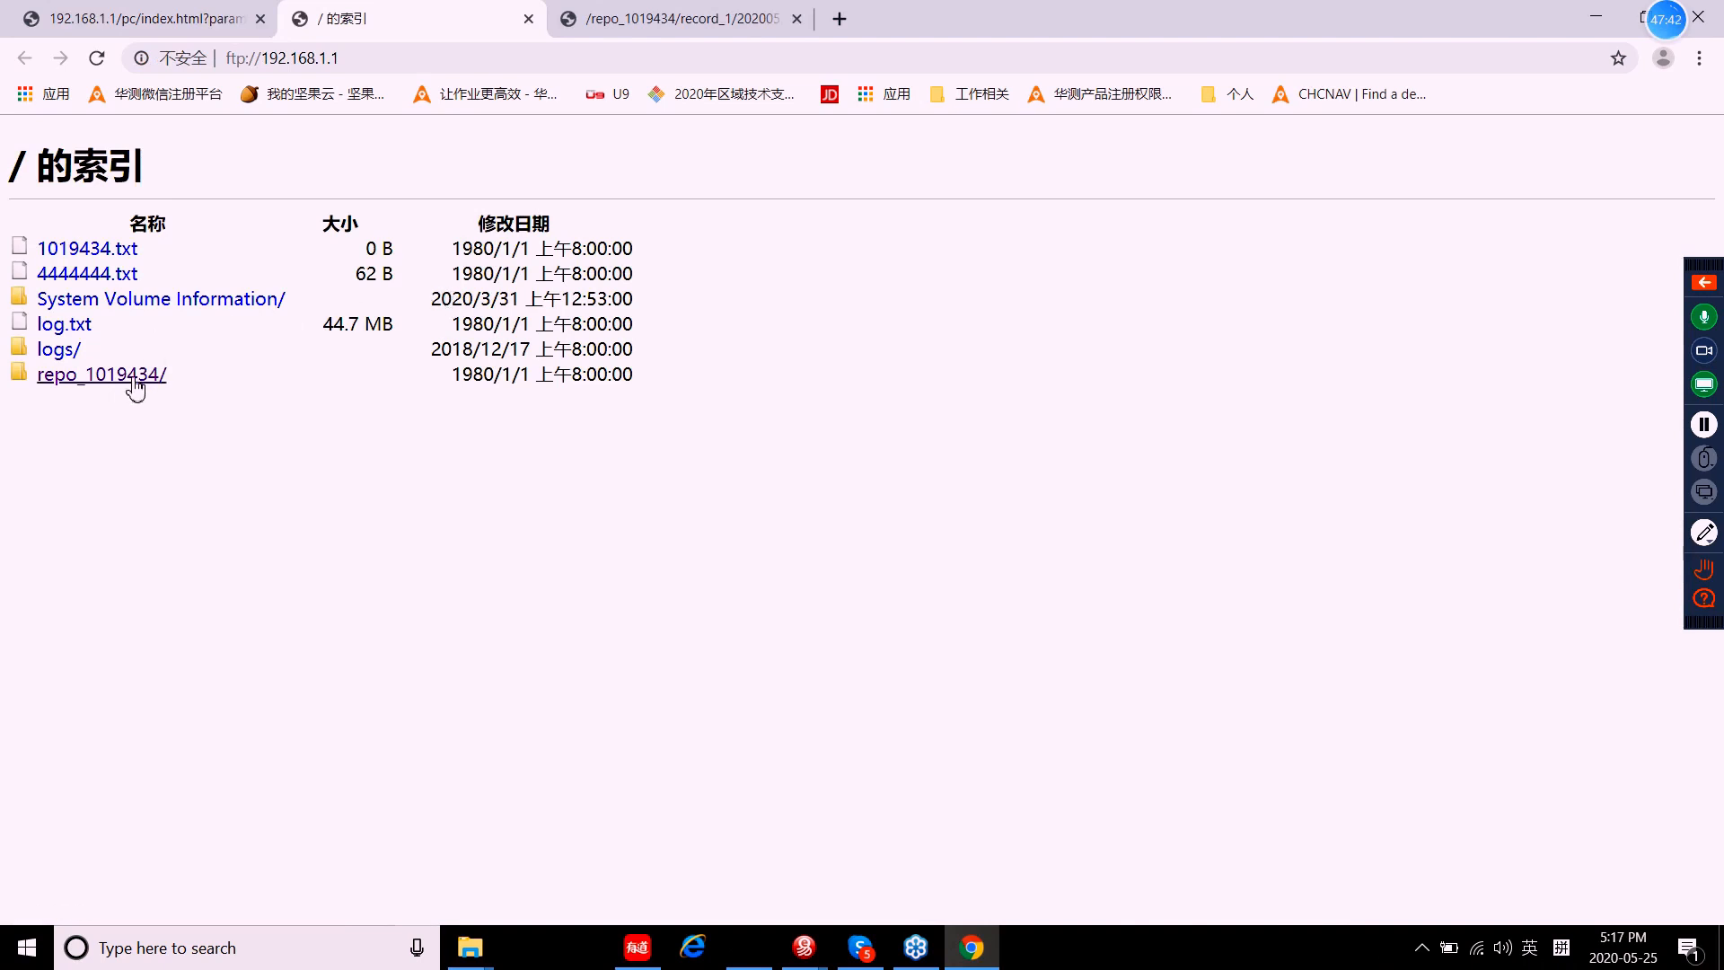
Step: Browse the FTP listing into repo_1019434/record_1, then go back to the receiver tab
left_click(88, 381)
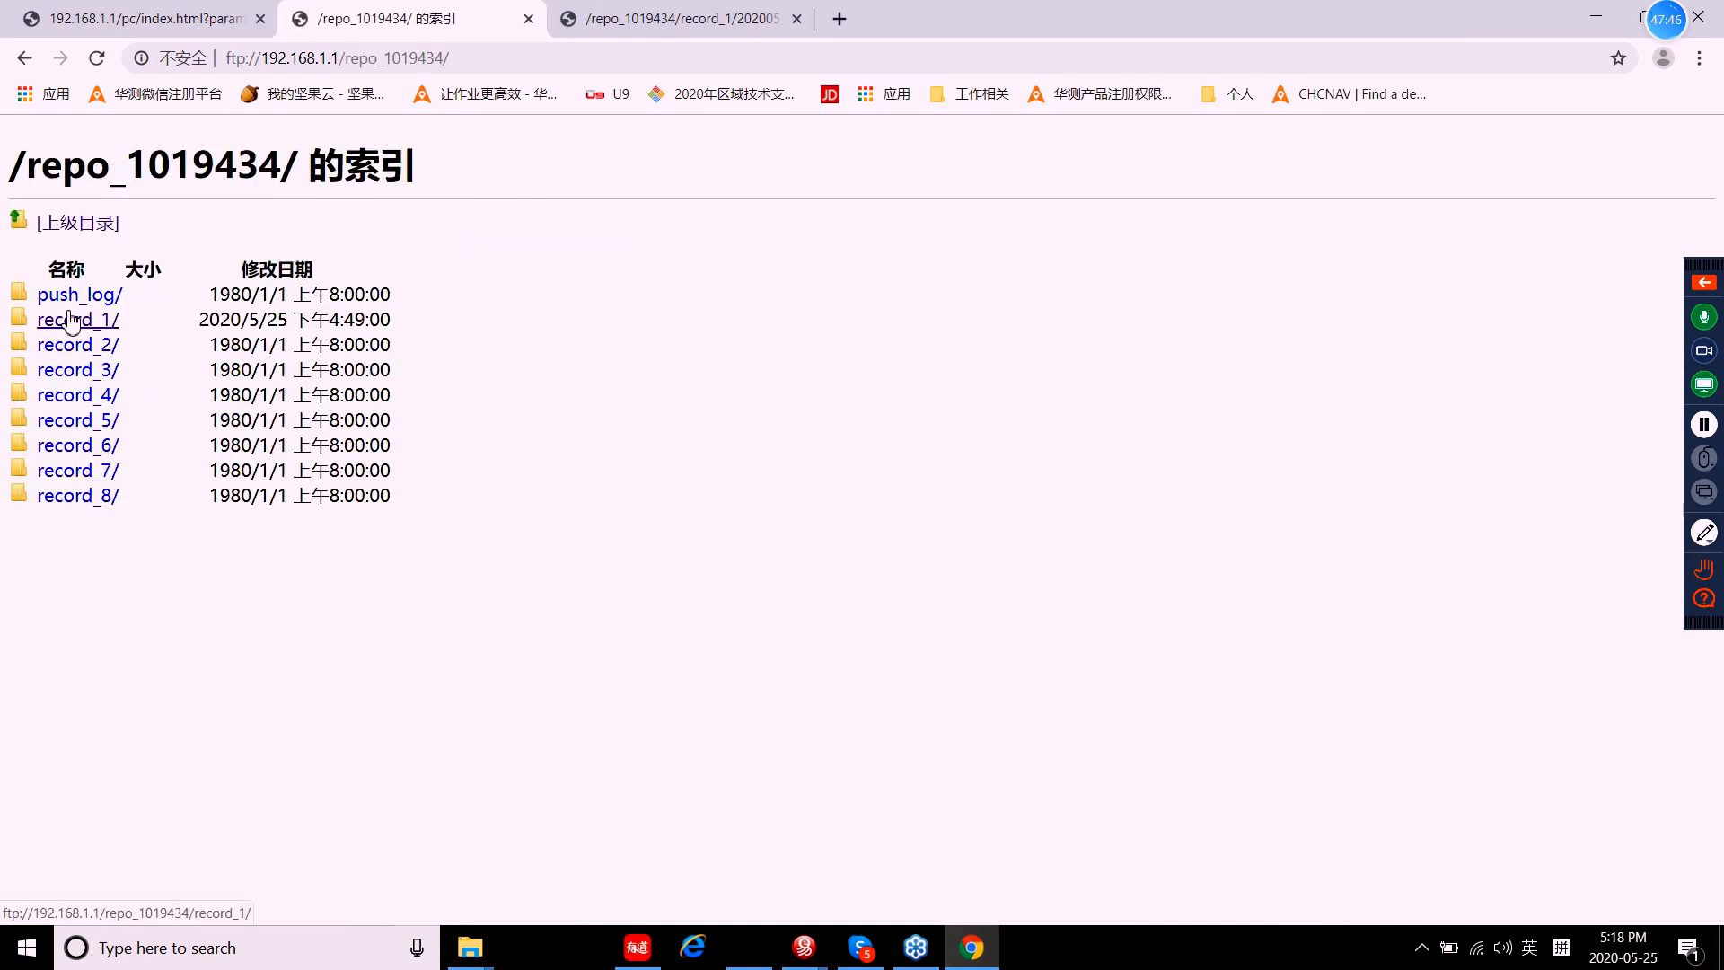
left_click(71, 321)
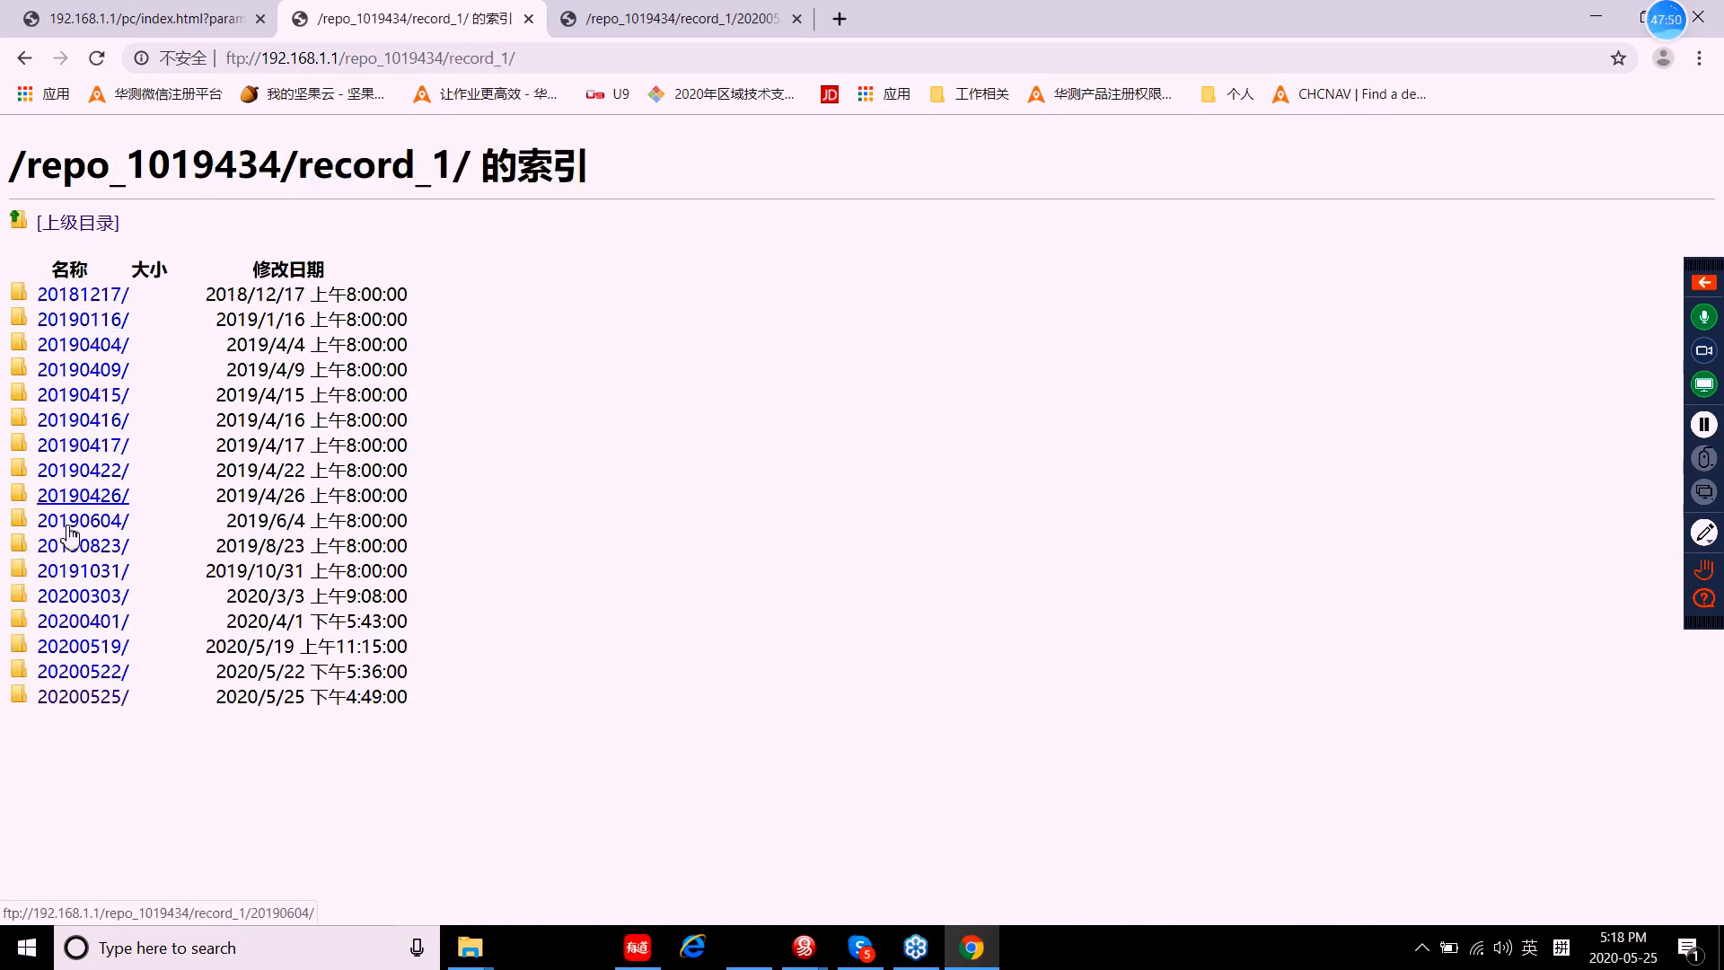
left_click(116, 36)
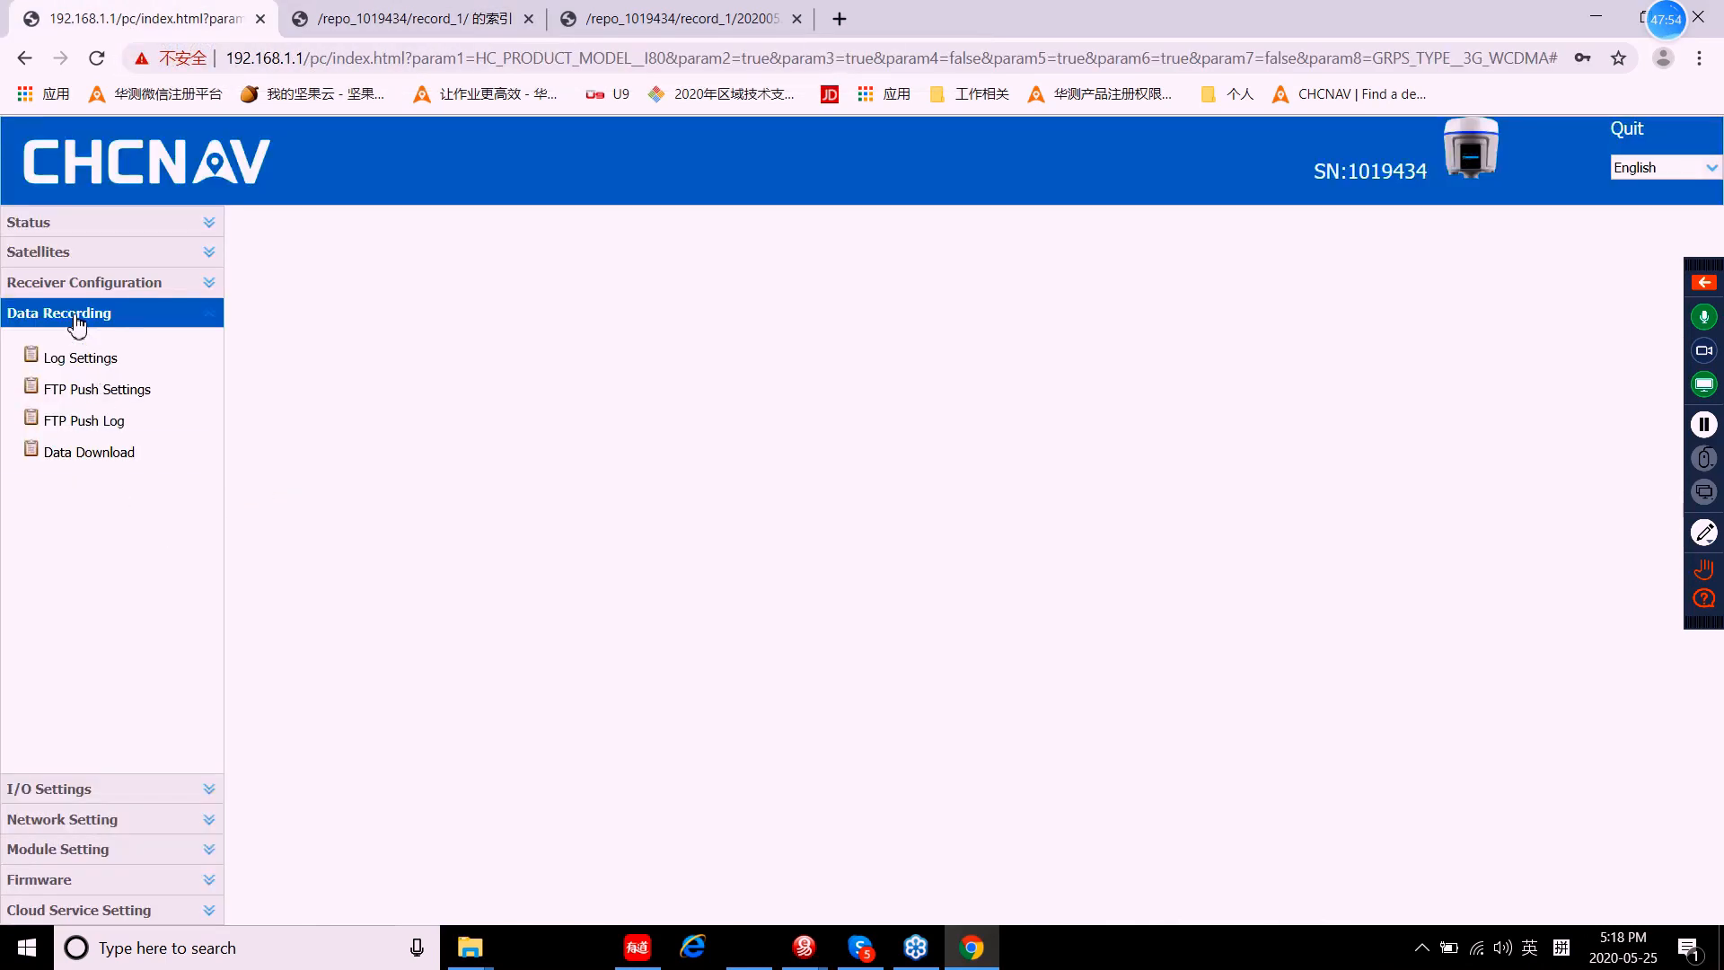
Step: View the I/O Settings connection table
left_click(77, 323)
left_click(66, 348)
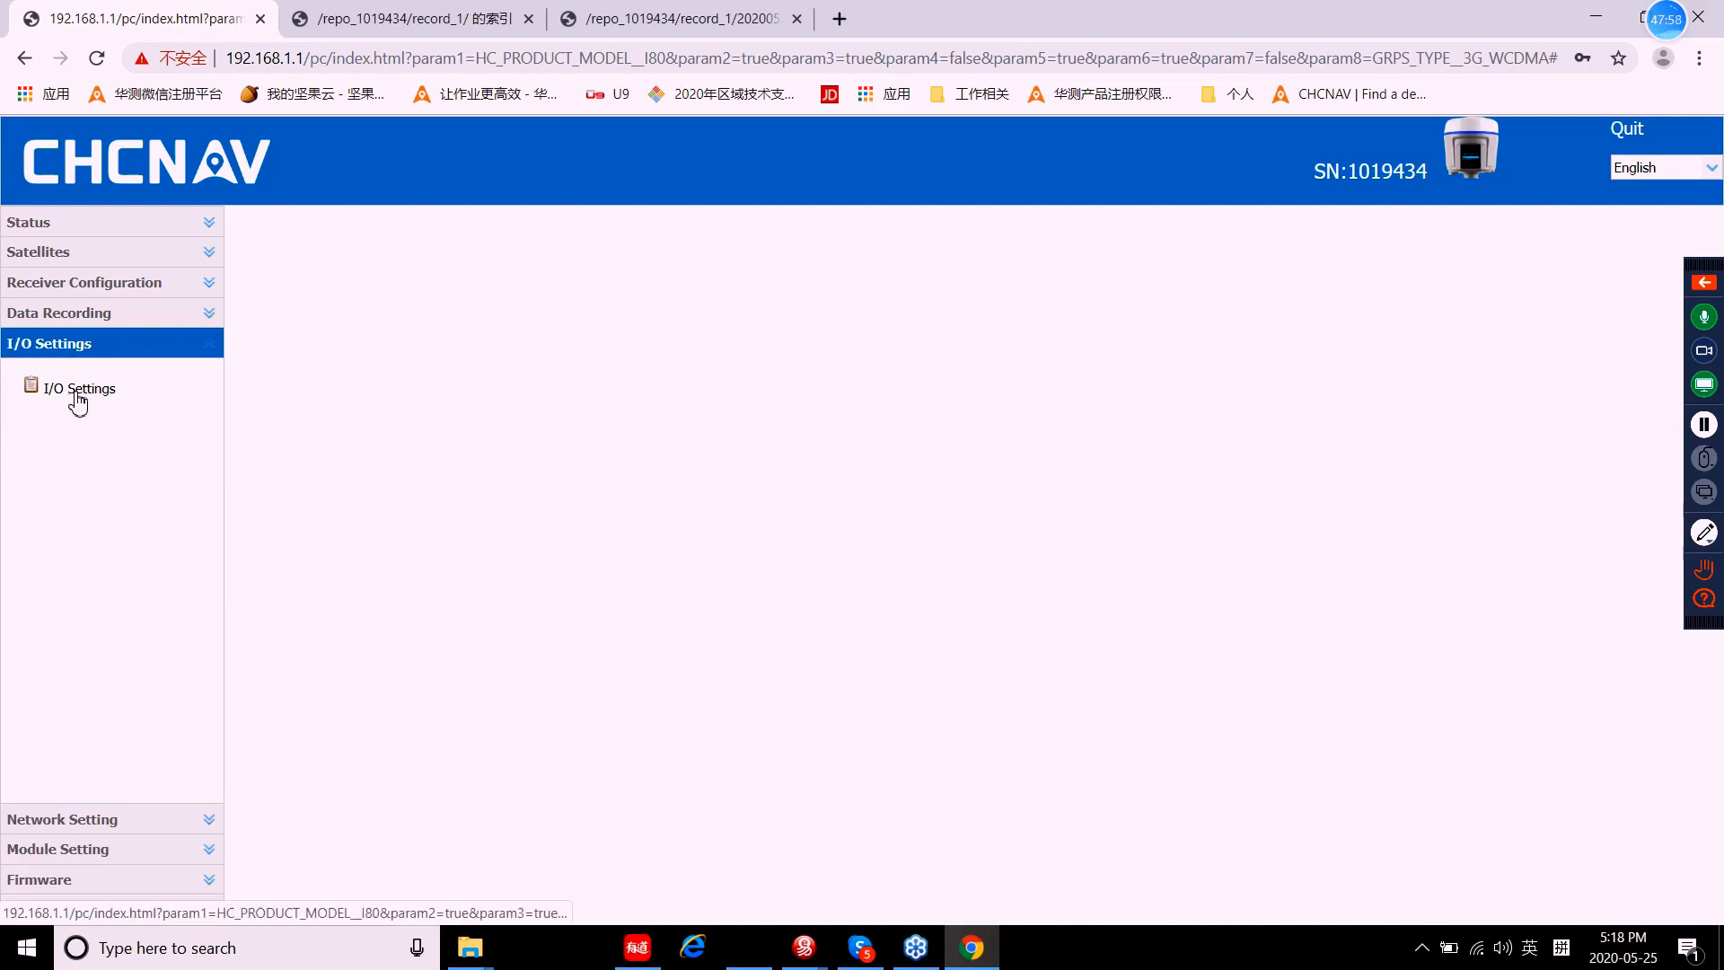
left_click(79, 401)
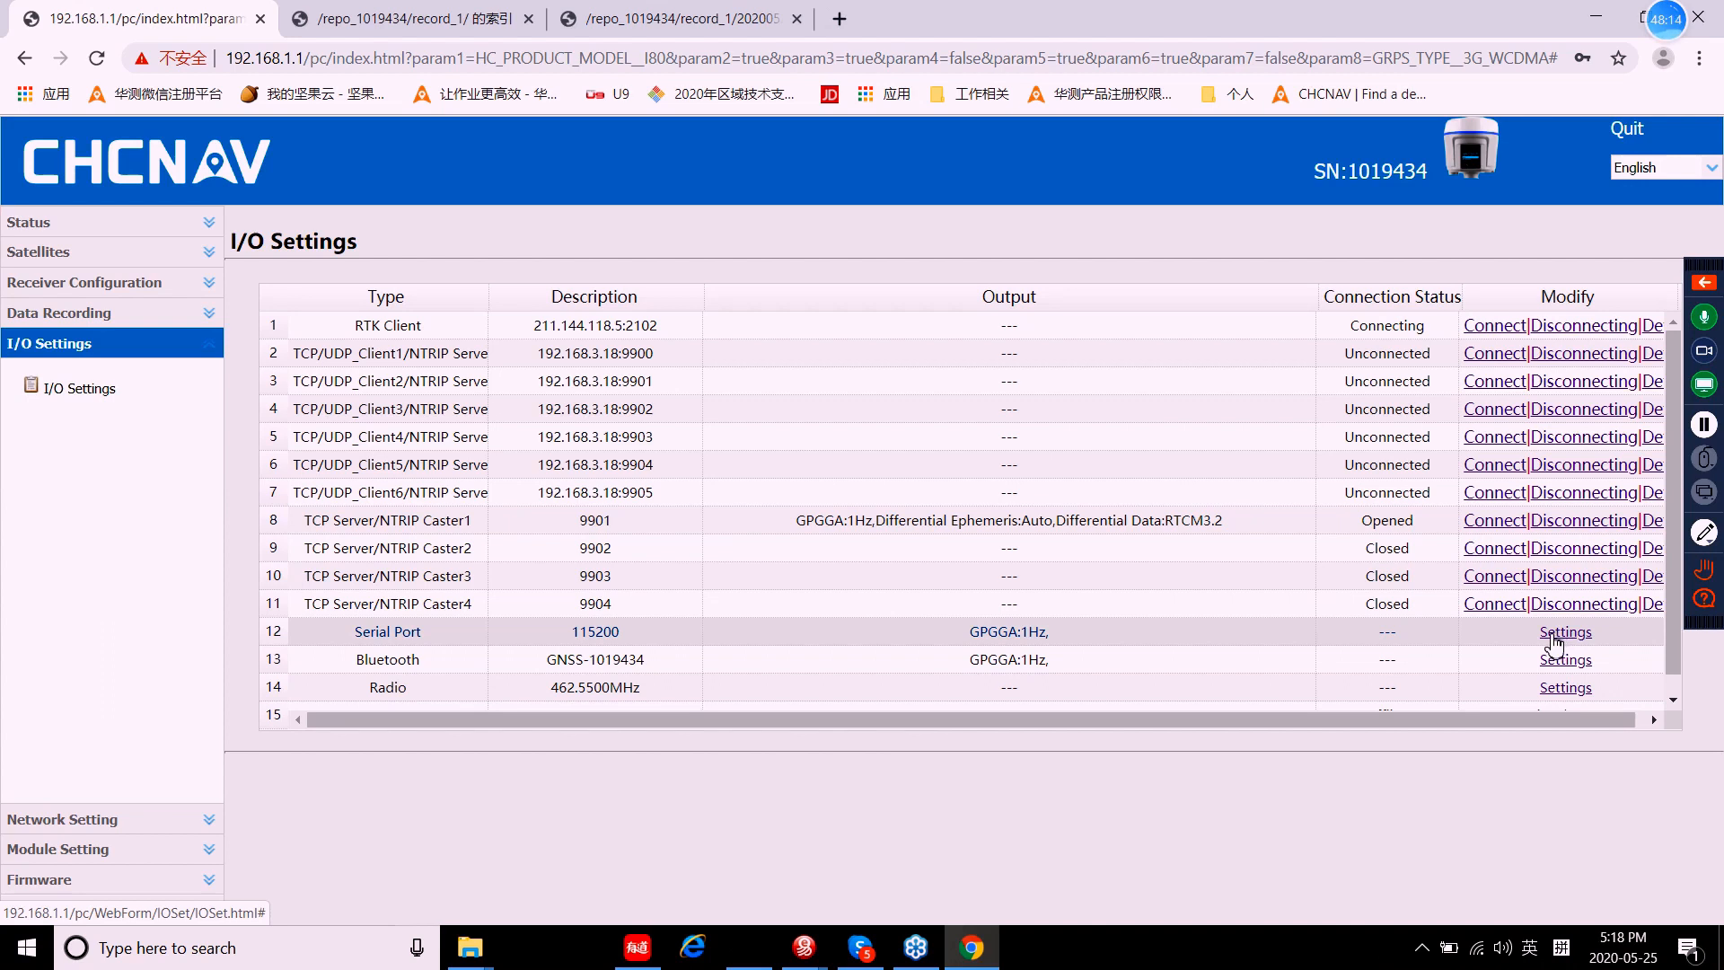
left_click(88, 350)
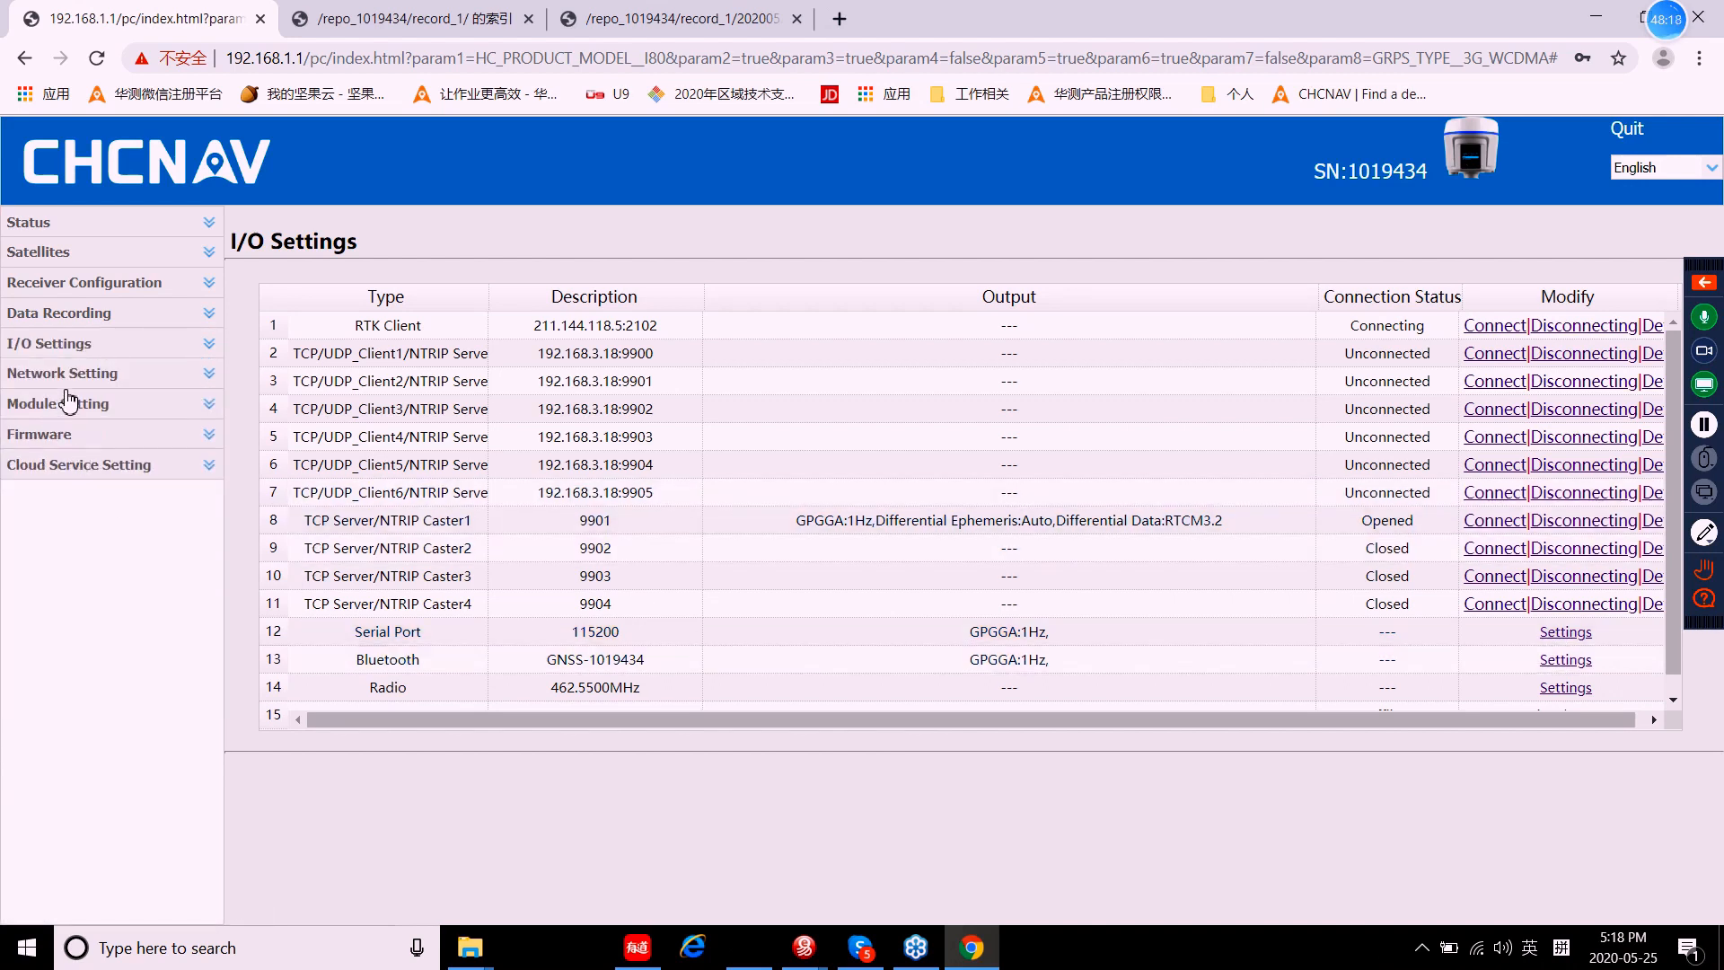
Step: View the Mobile Network Setting page and expand the Module Setting group
left_click(71, 379)
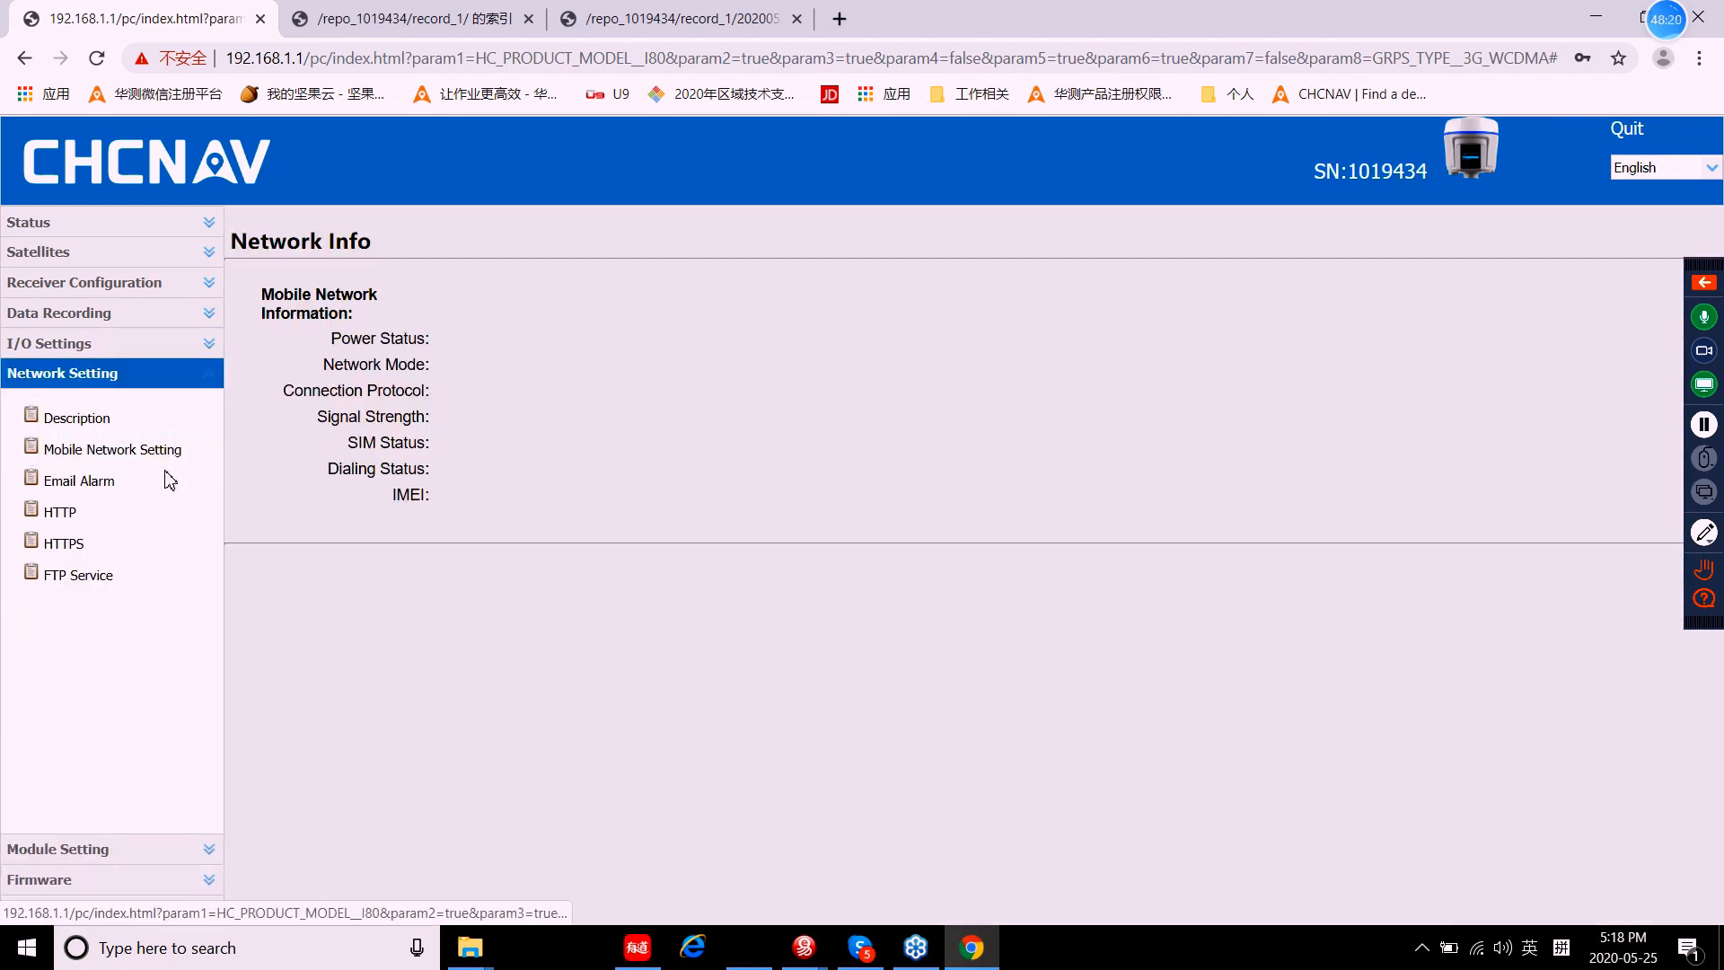
left_click(154, 460)
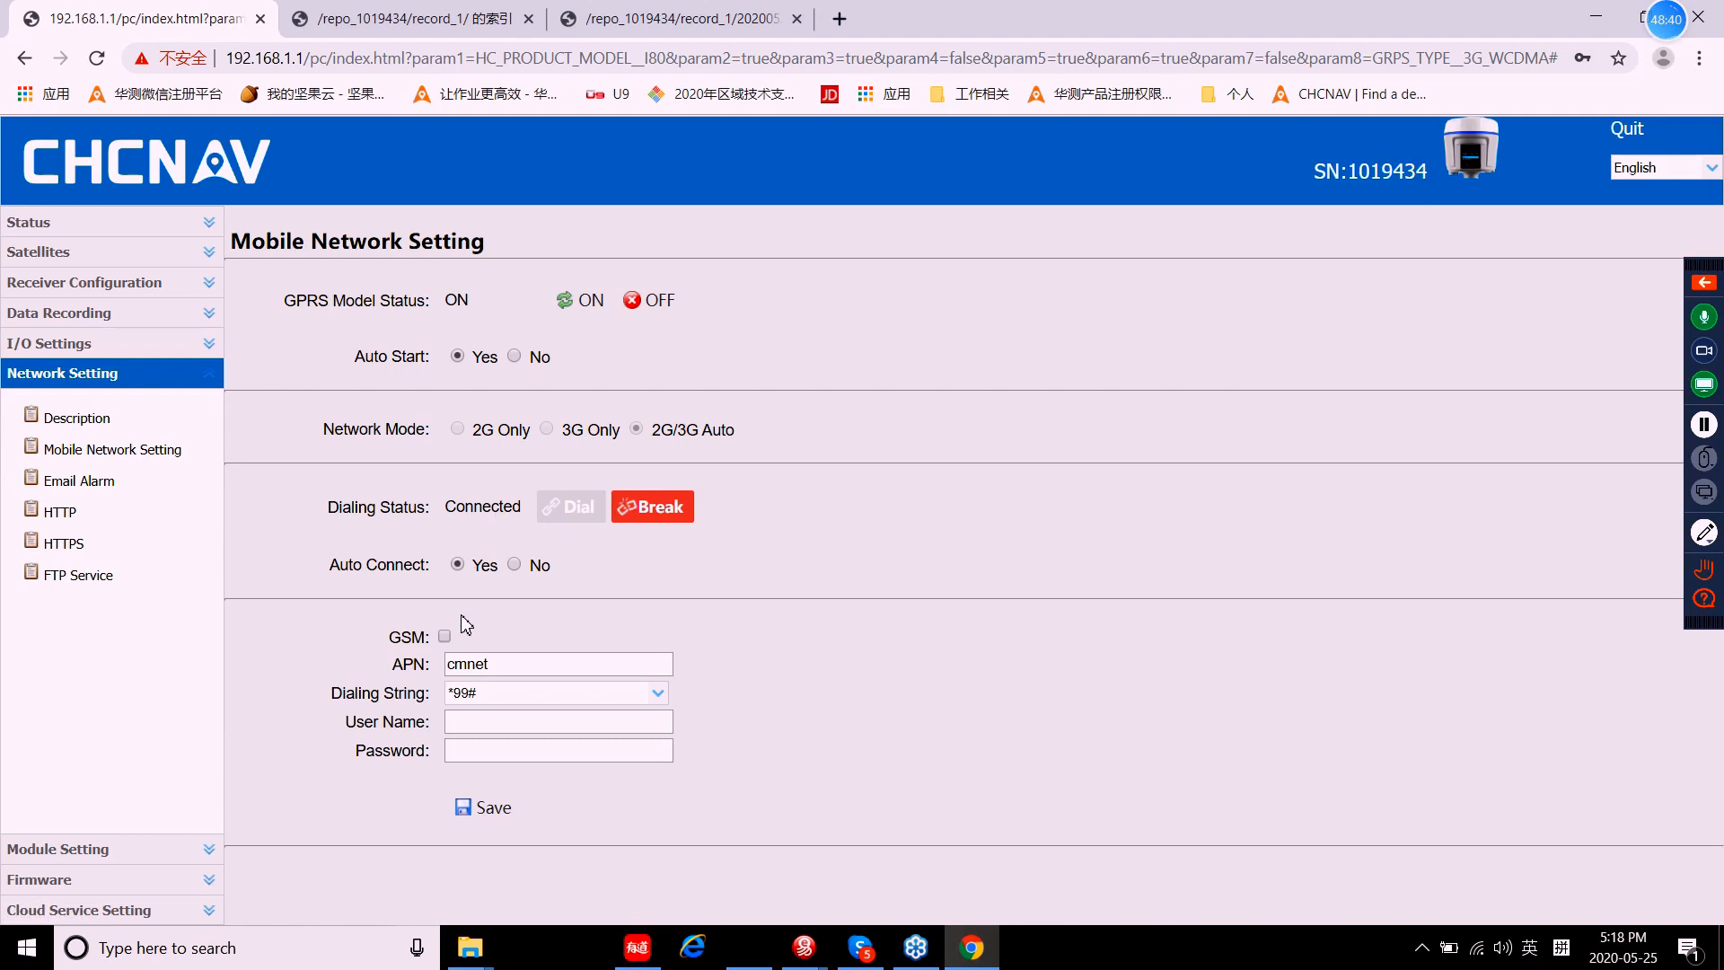
left_click(97, 382)
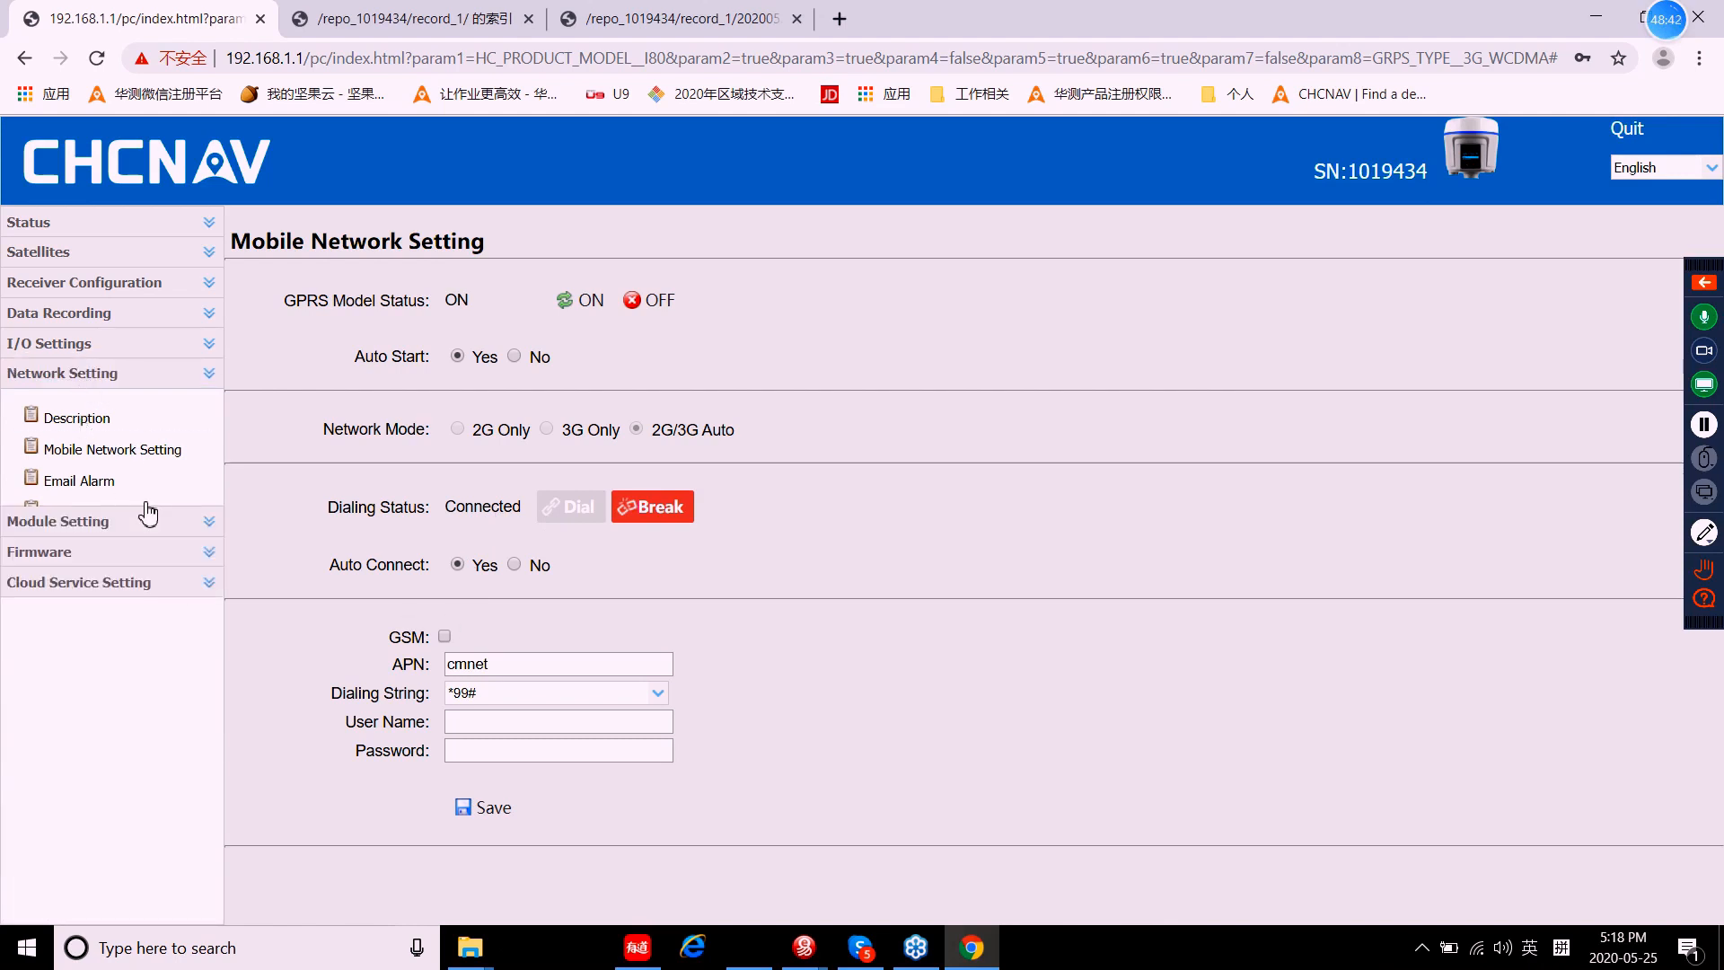
left_click(71, 405)
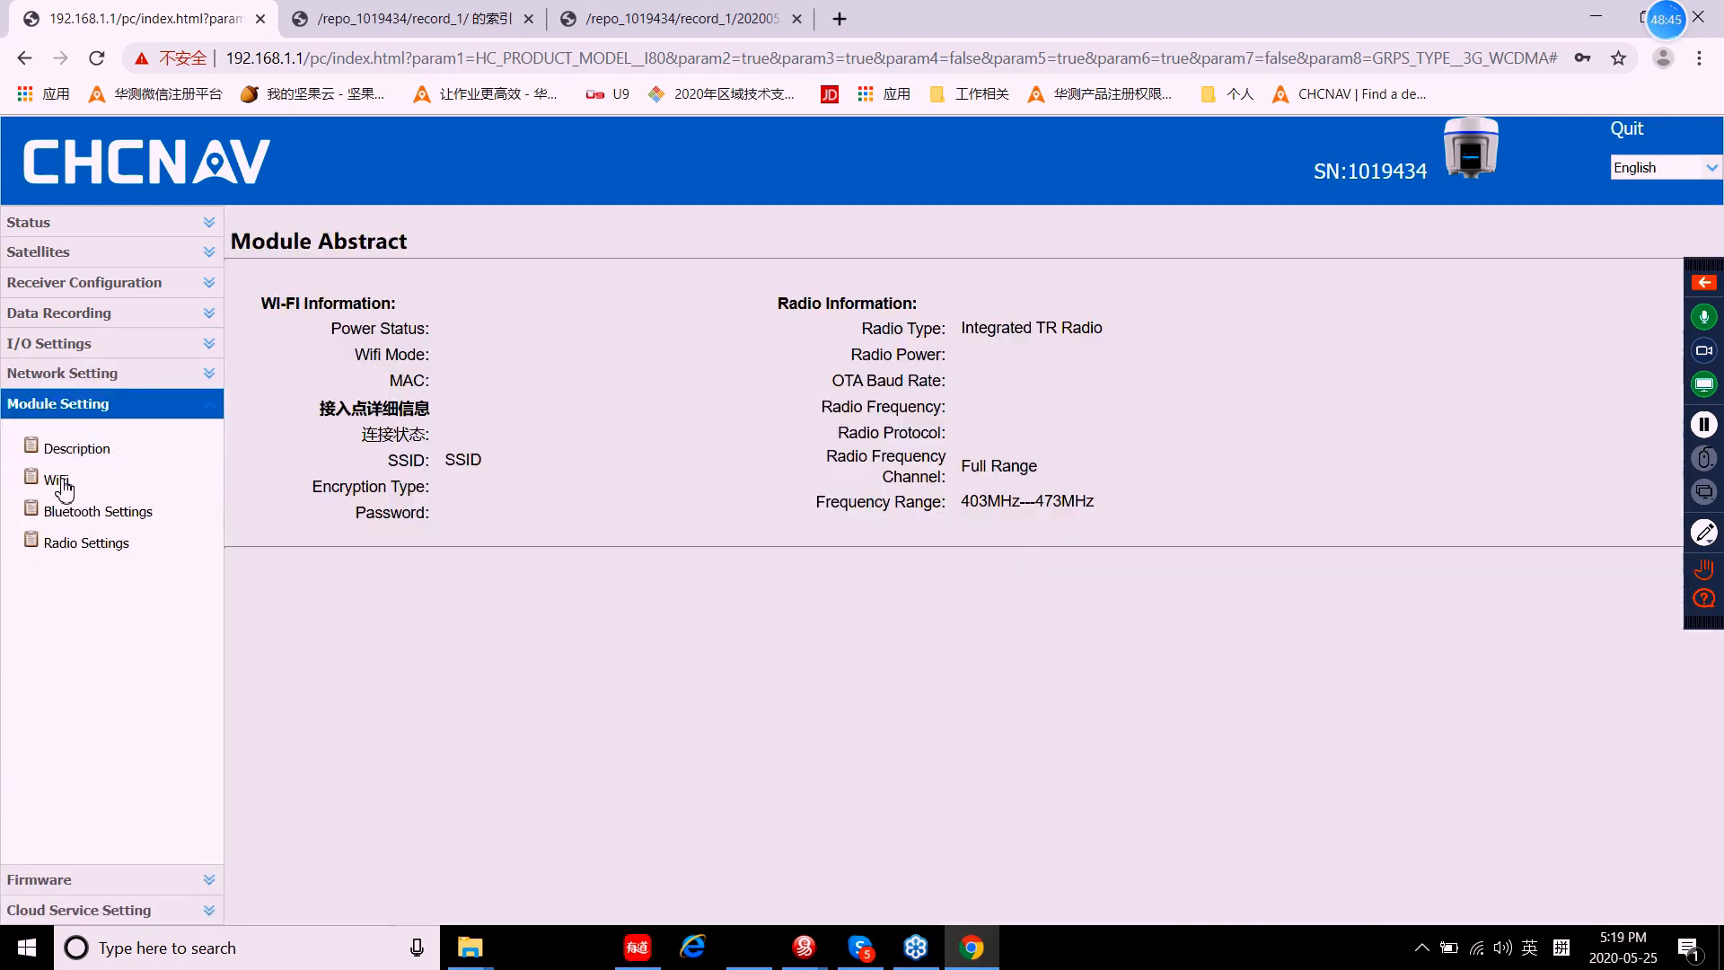
Step: View the WiFi page: power ON, Access Point mode, SSID GNSS-1019434, WAP encryption
left_click(59, 482)
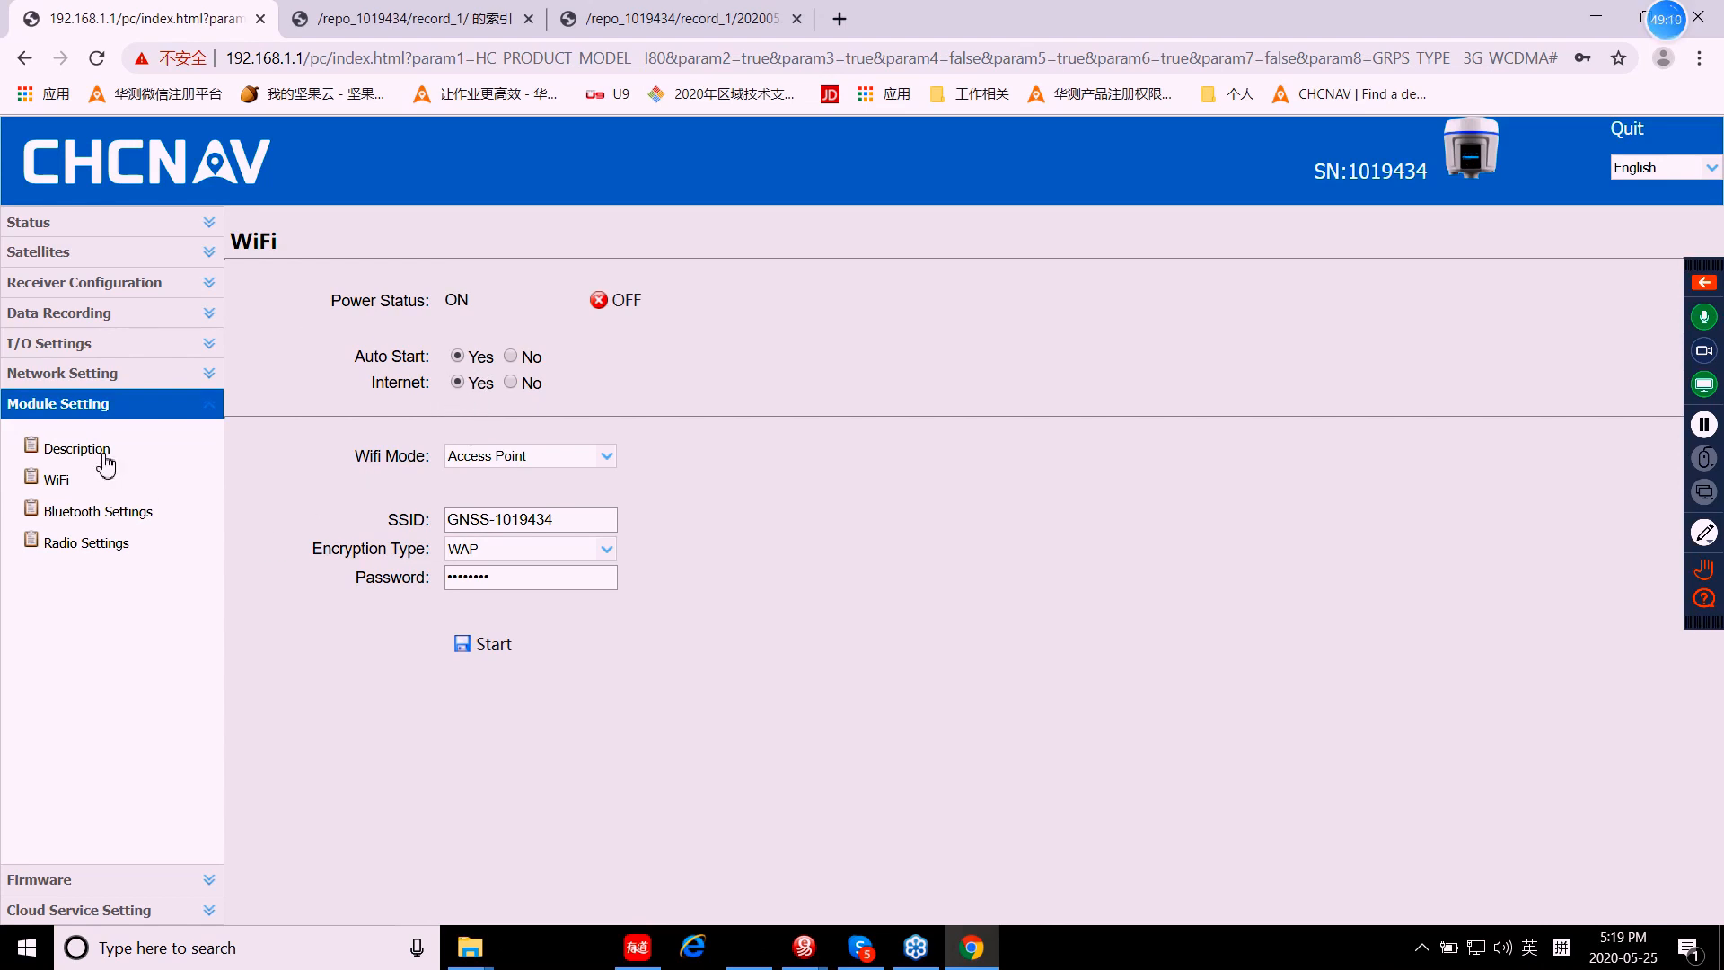
left_click(25, 406)
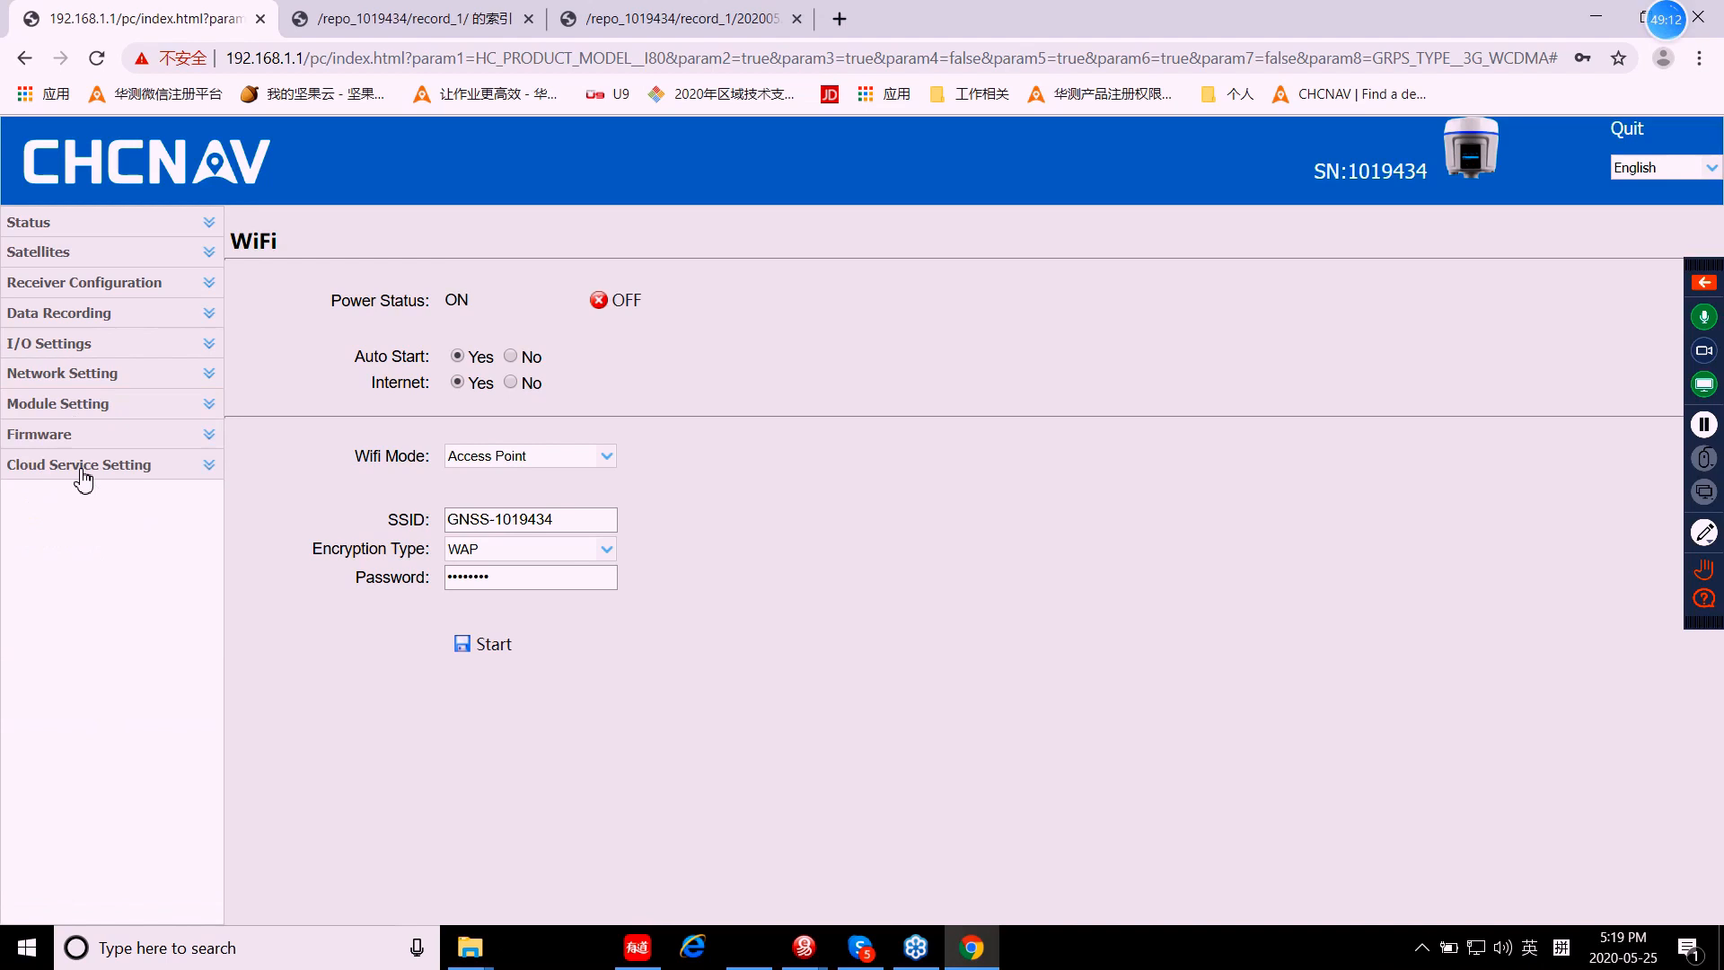
Step: Check firmware 1.6.68 via Firmware Info, Firmware Update, GNSS Board Upgrade, Upgrade Online and GNSS Registration
left_click(50, 435)
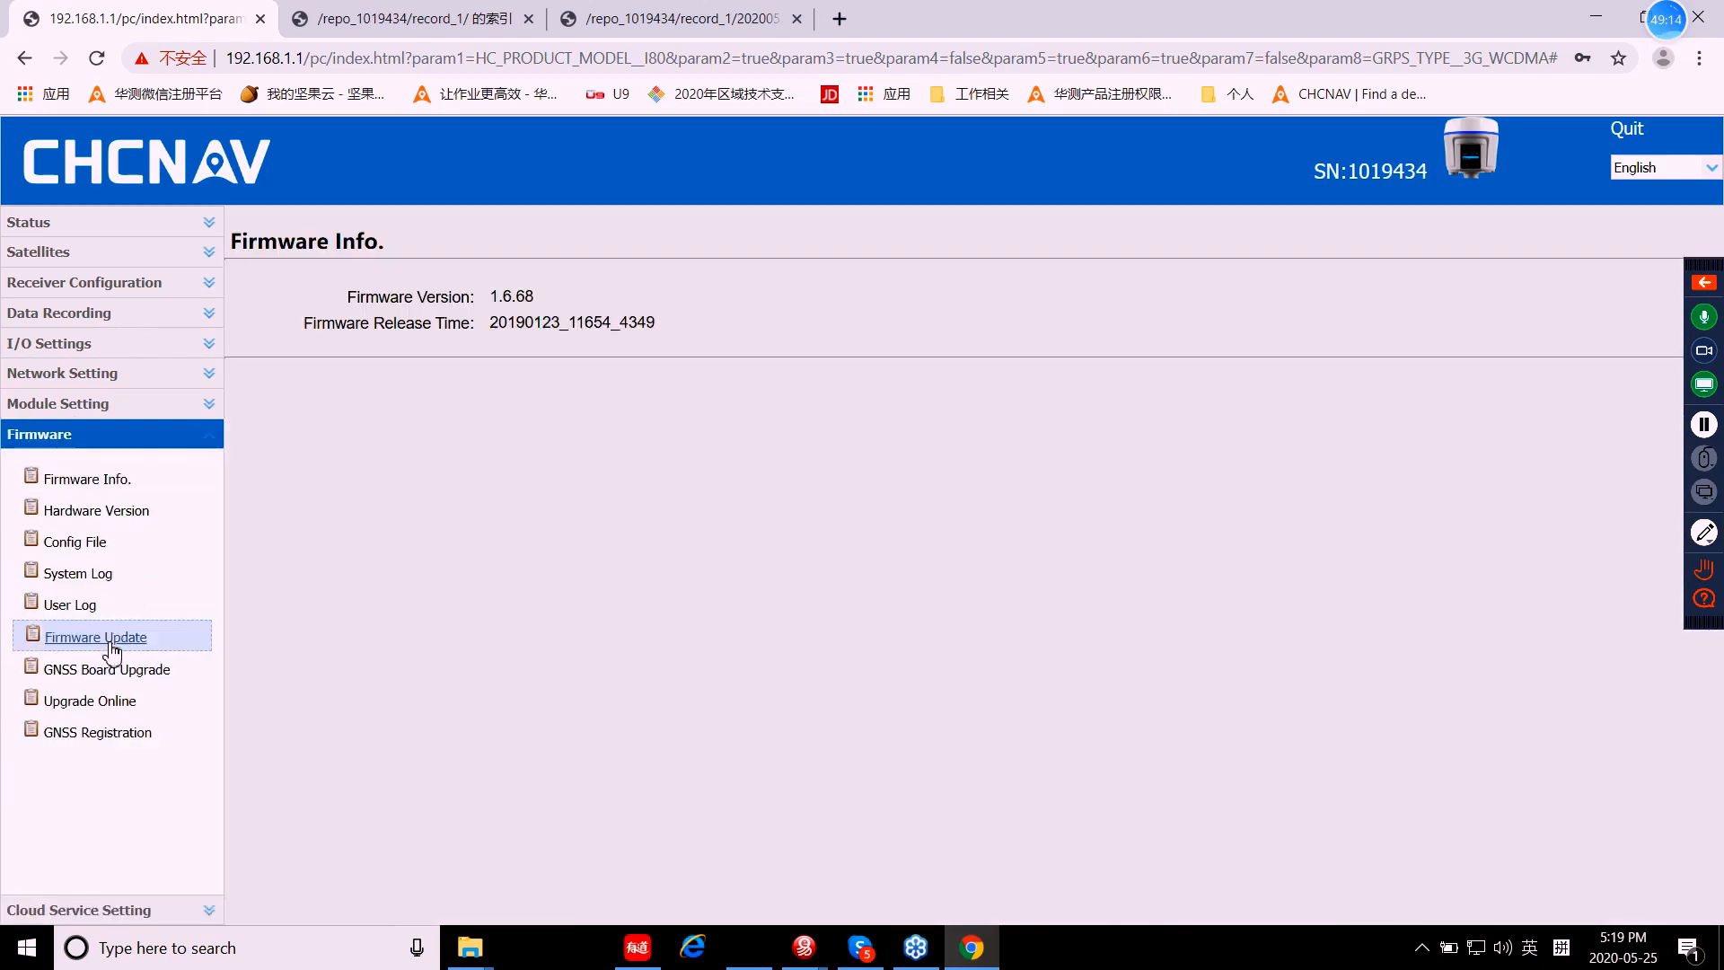
left_click(93, 639)
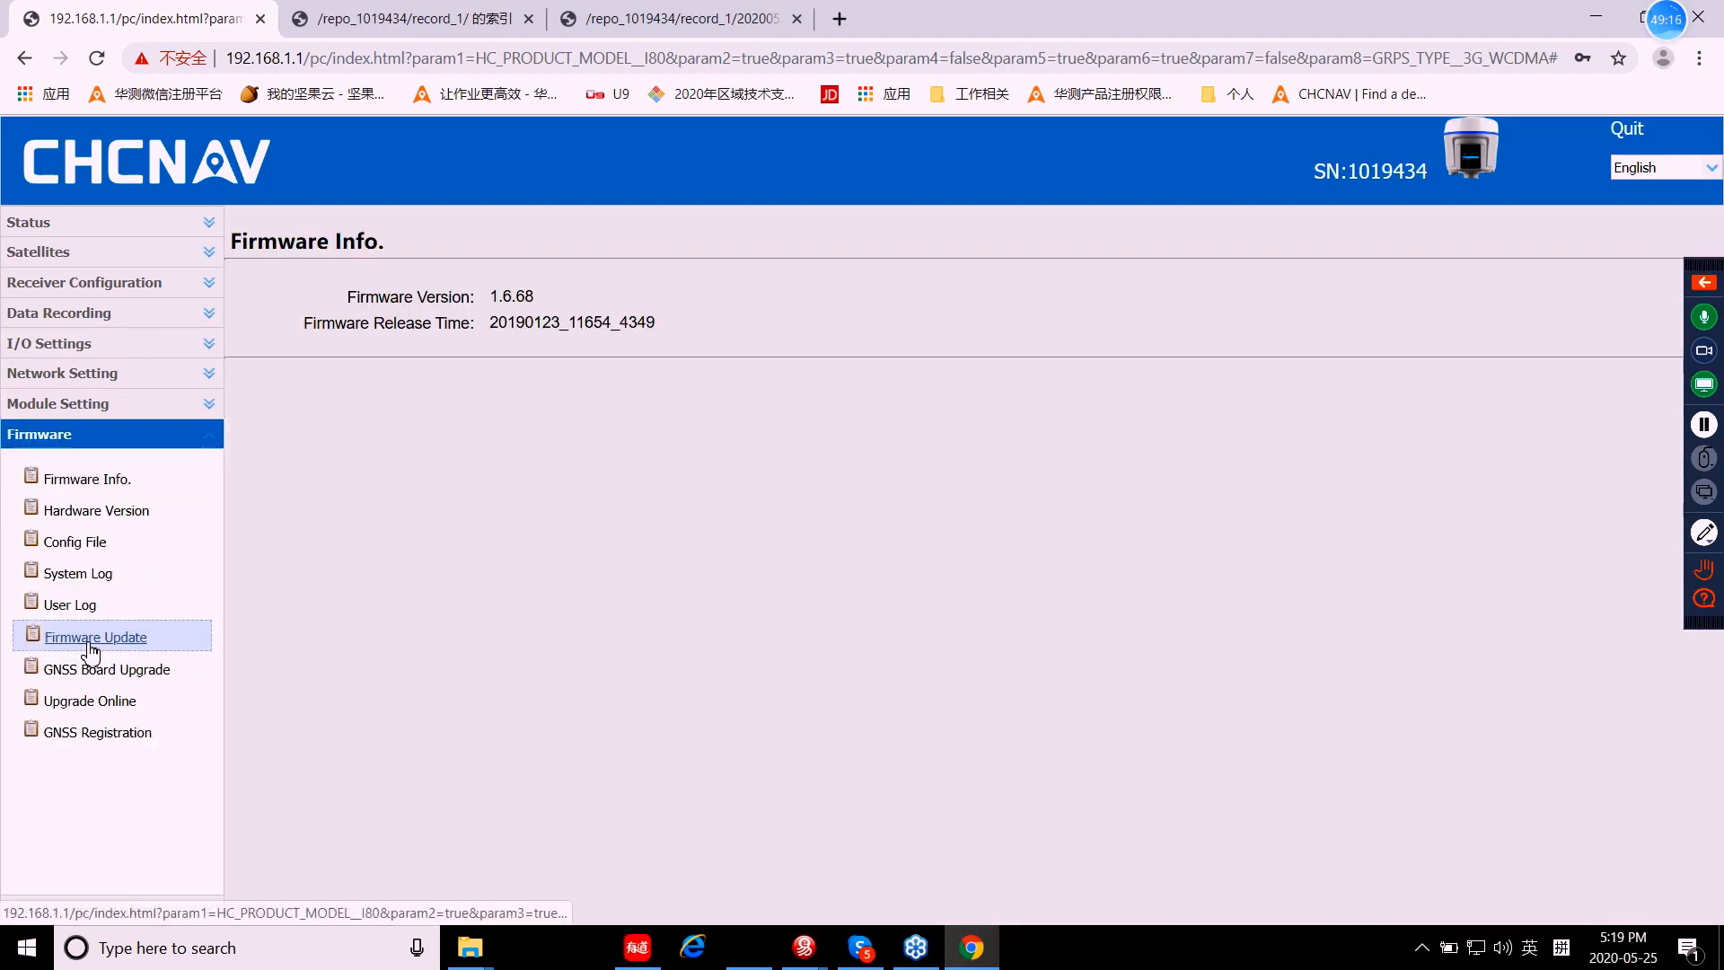
left_click(88, 679)
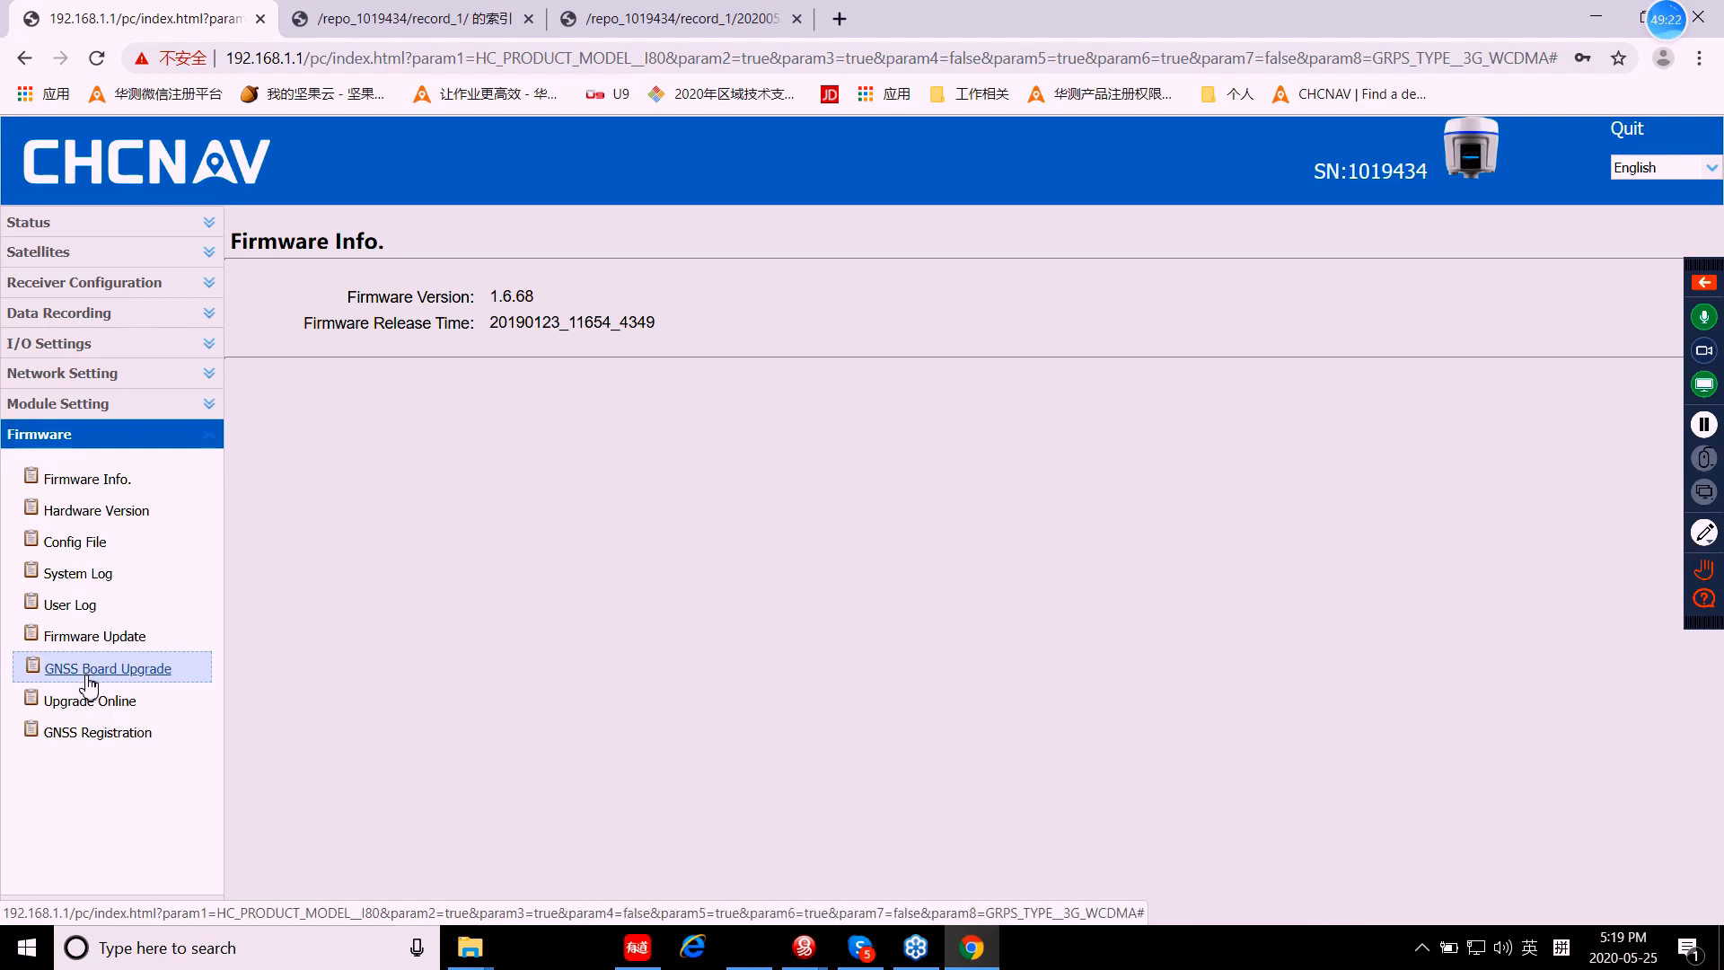
left_click(106, 643)
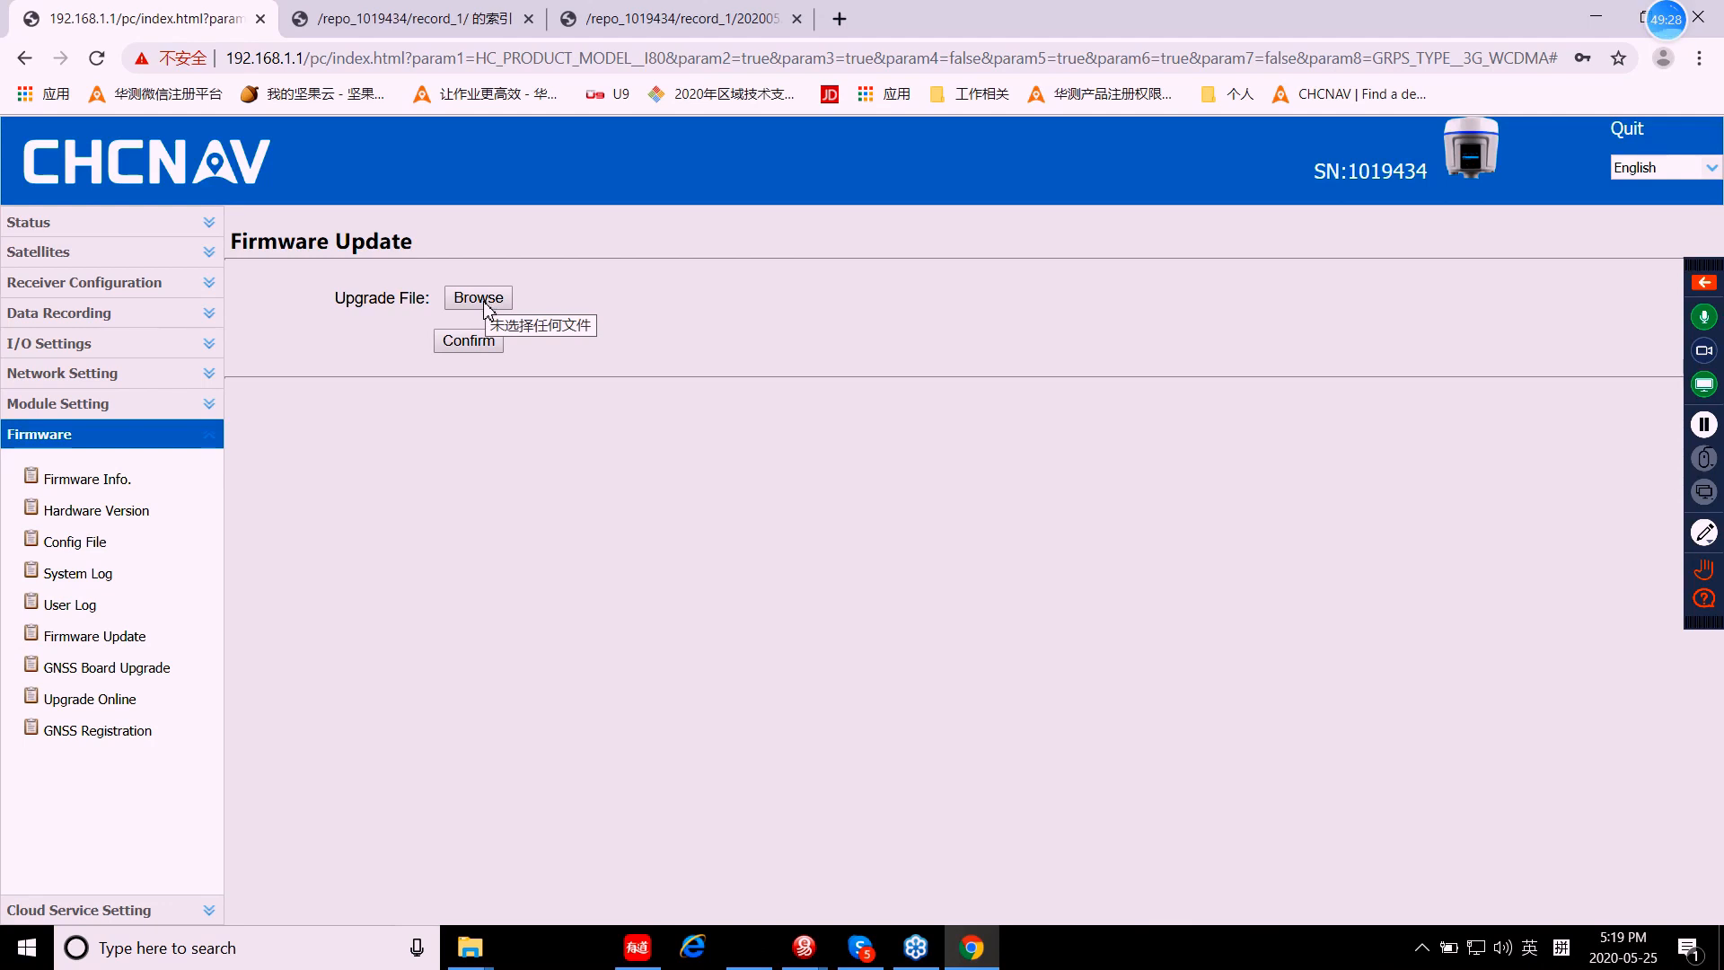
left_click(121, 672)
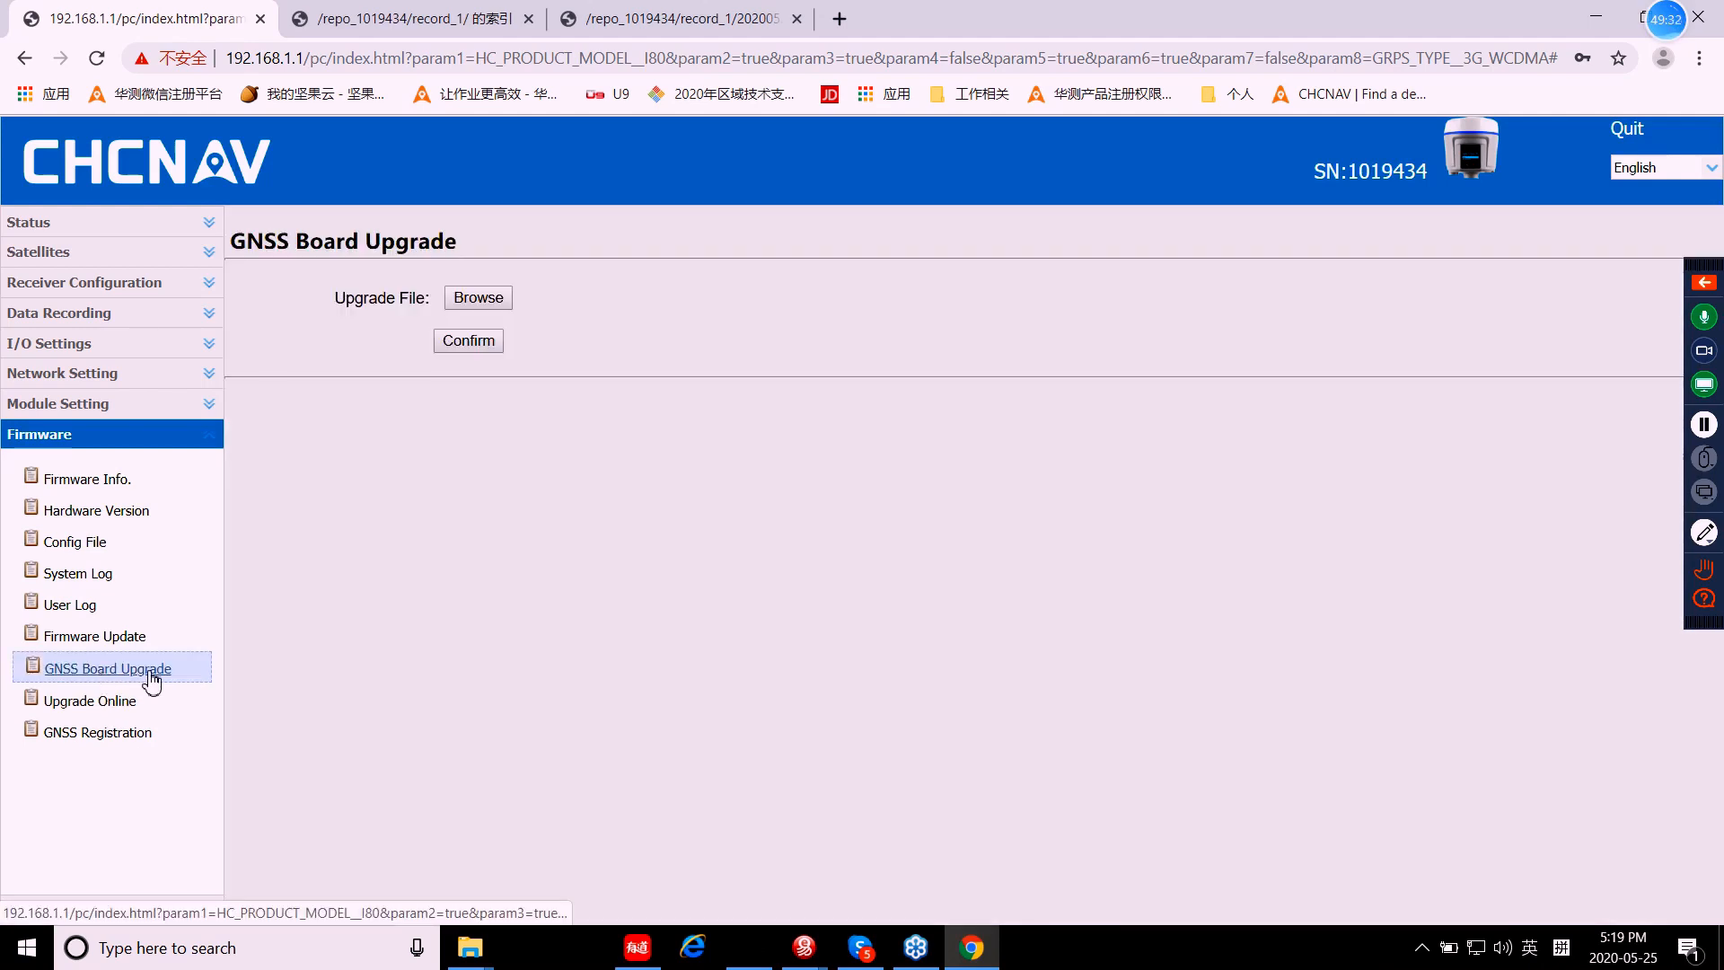
left_click(101, 707)
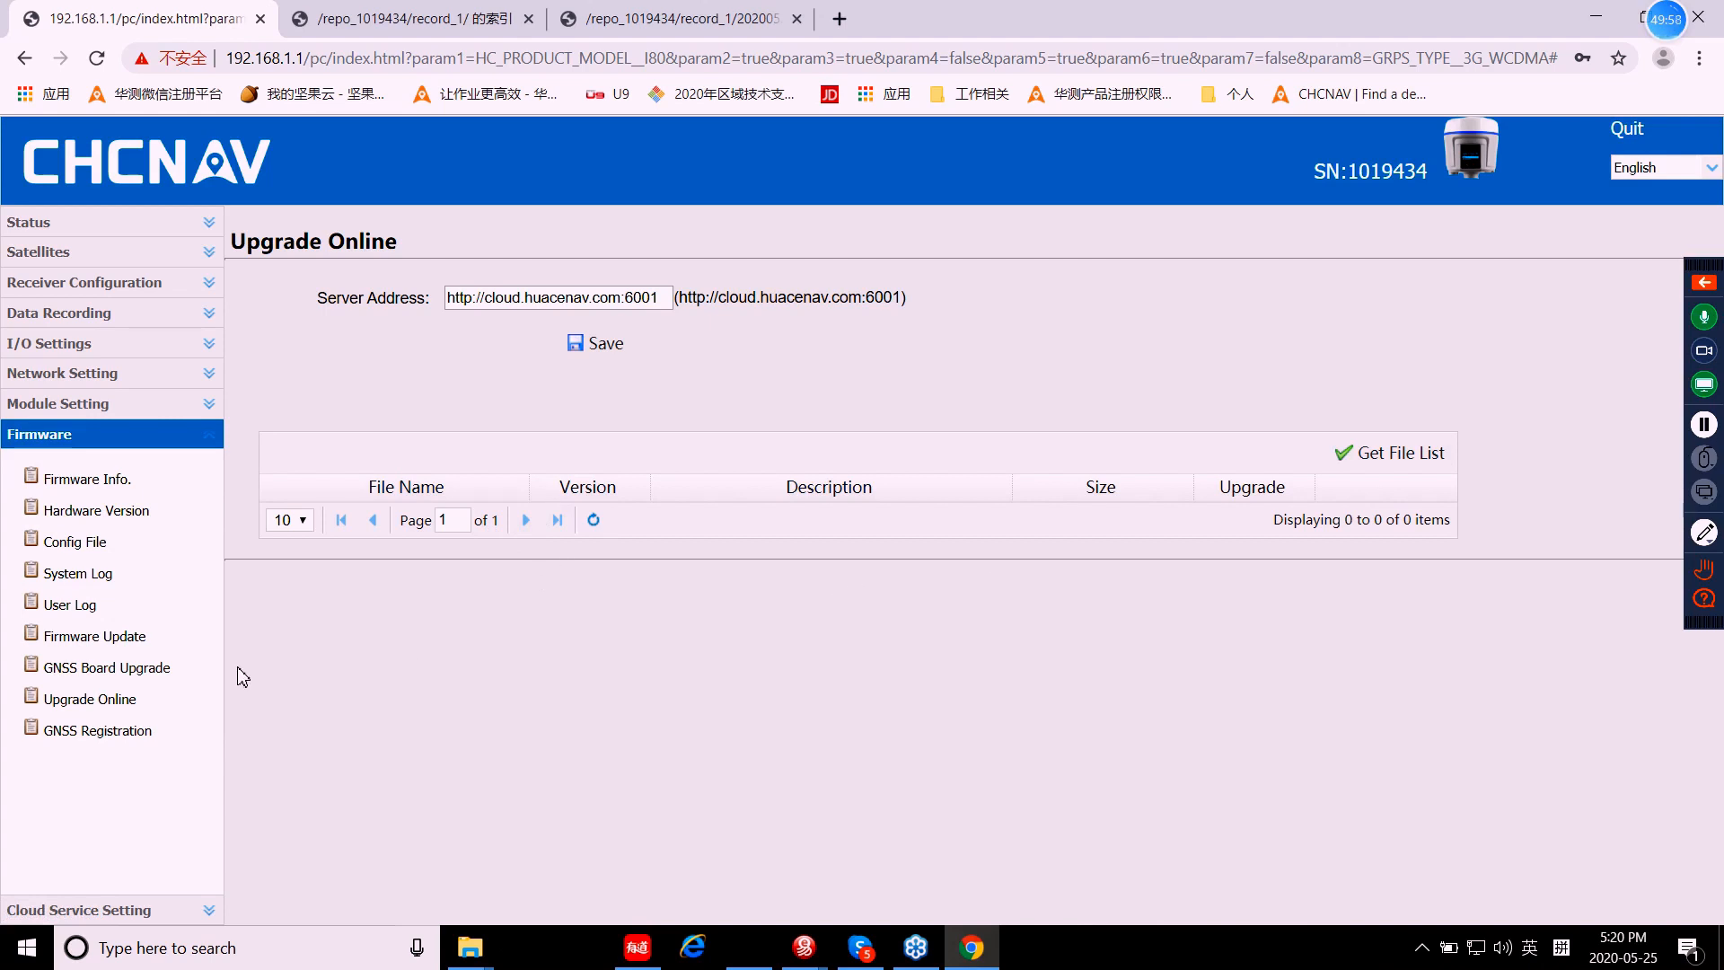
left_click(77, 734)
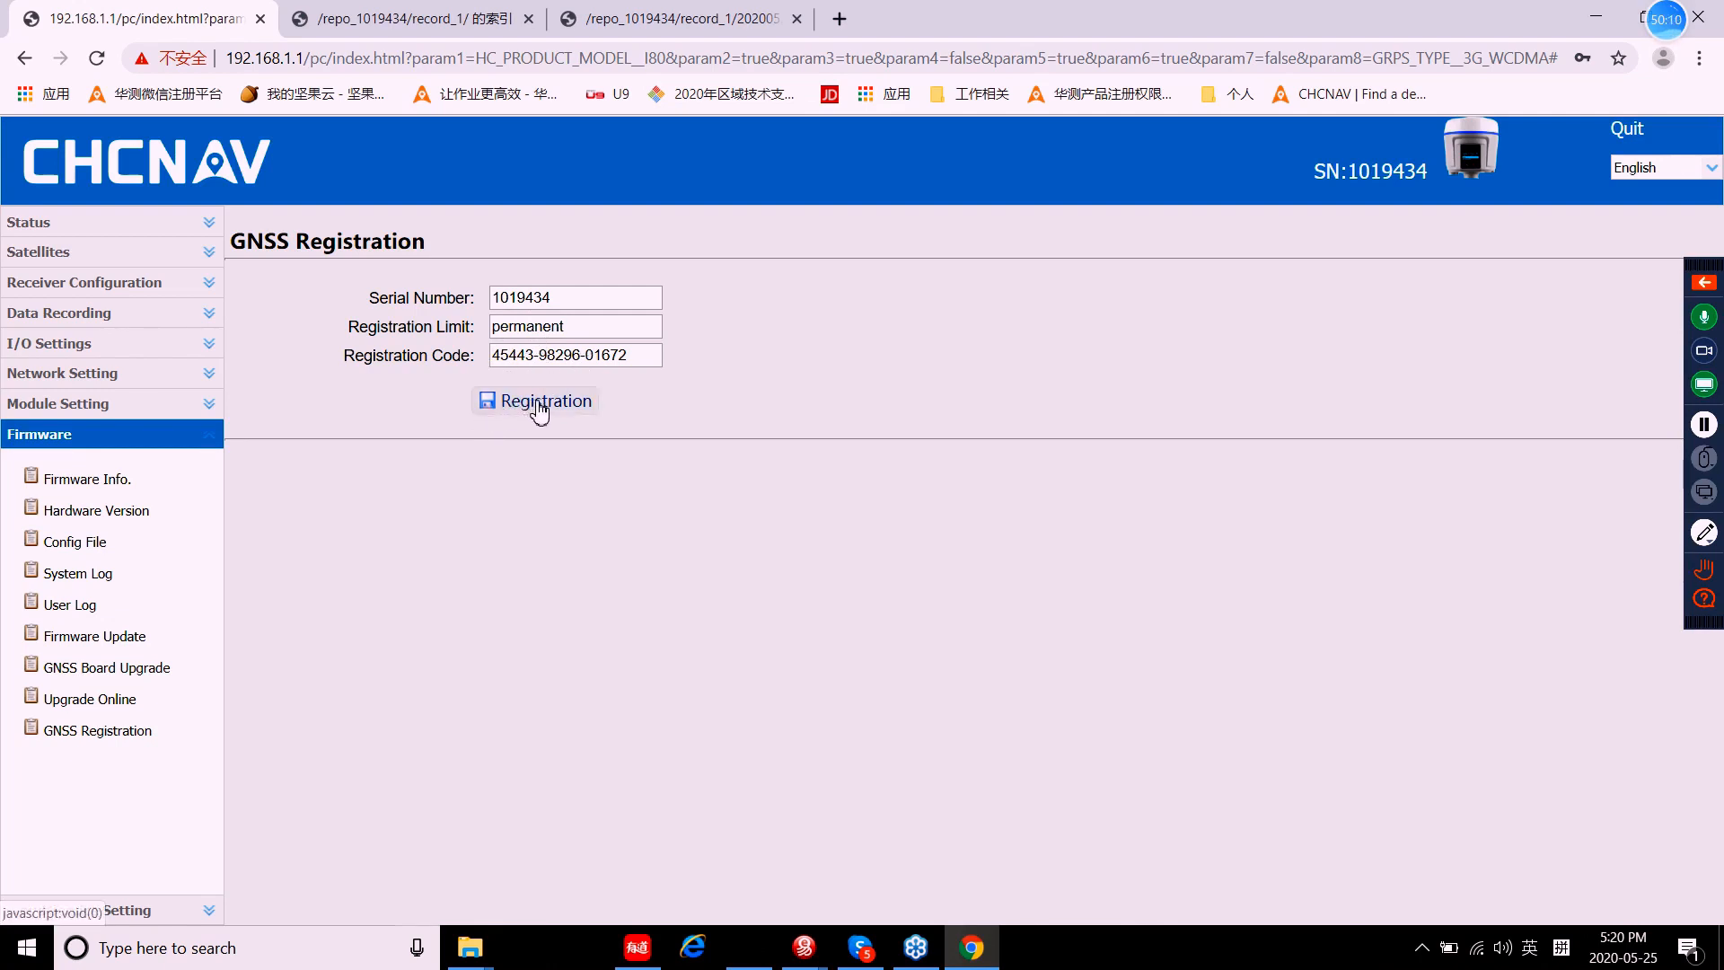
left_click(93, 434)
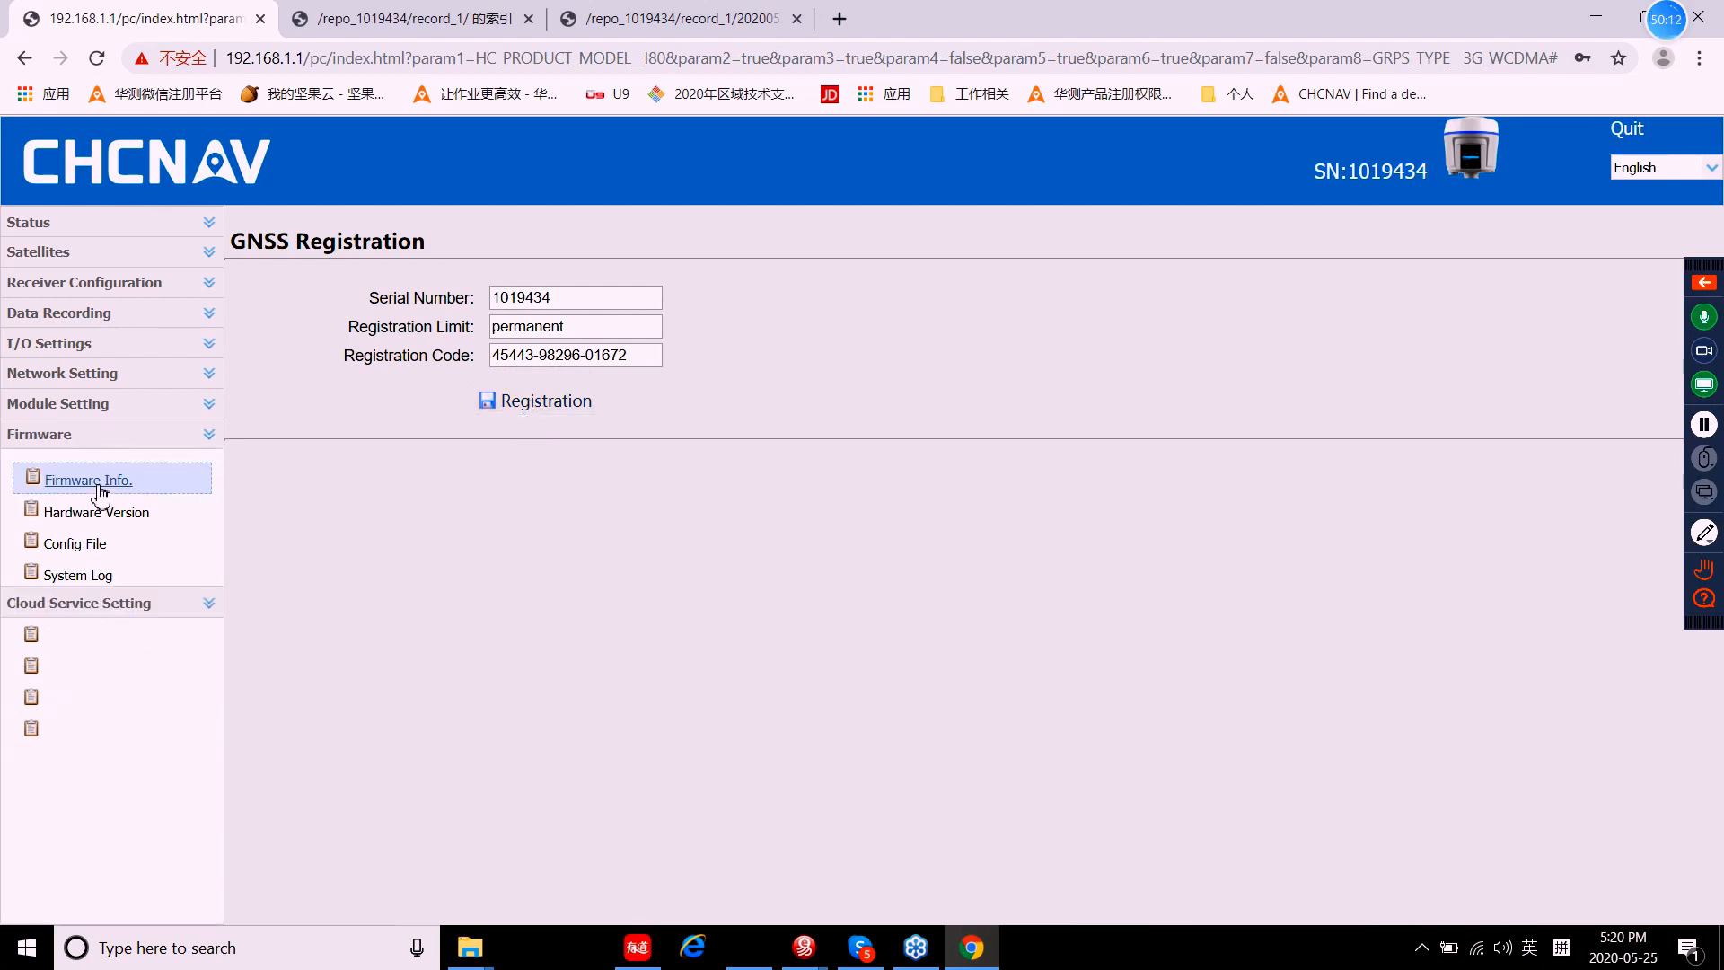
Step: View the Cloud Service Setting page showing Logged In to cloud.huacenav.com on port 10000
left_click(52, 467)
left_click(99, 510)
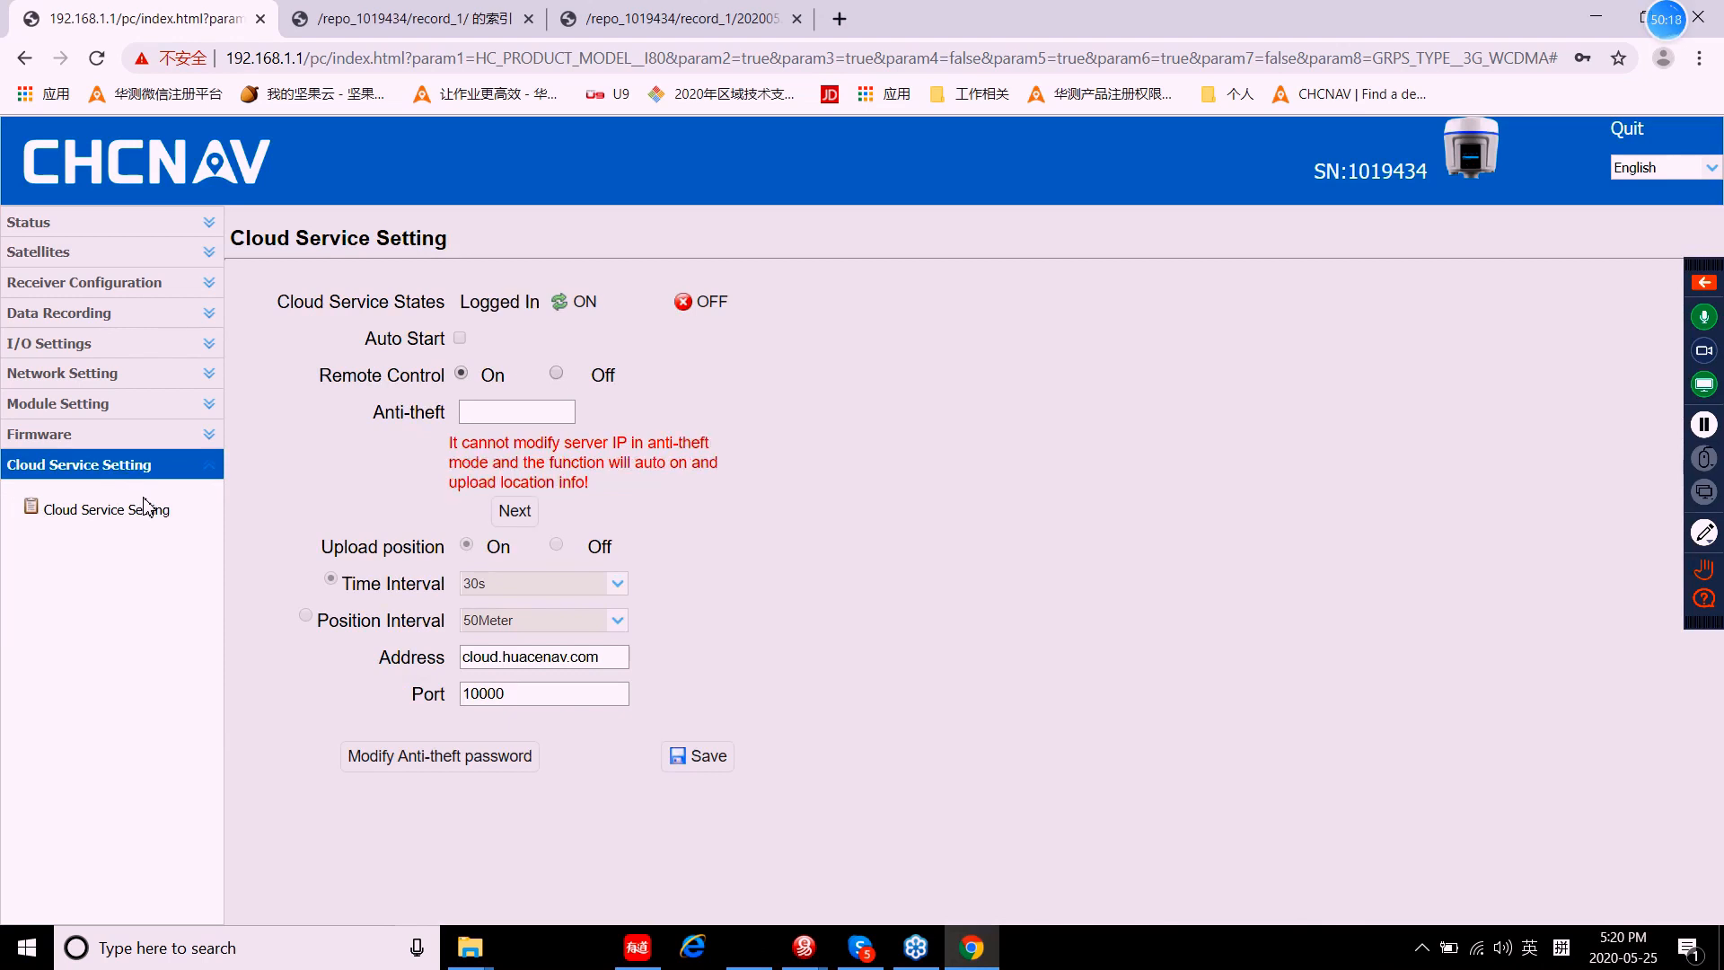
left_click(101, 518)
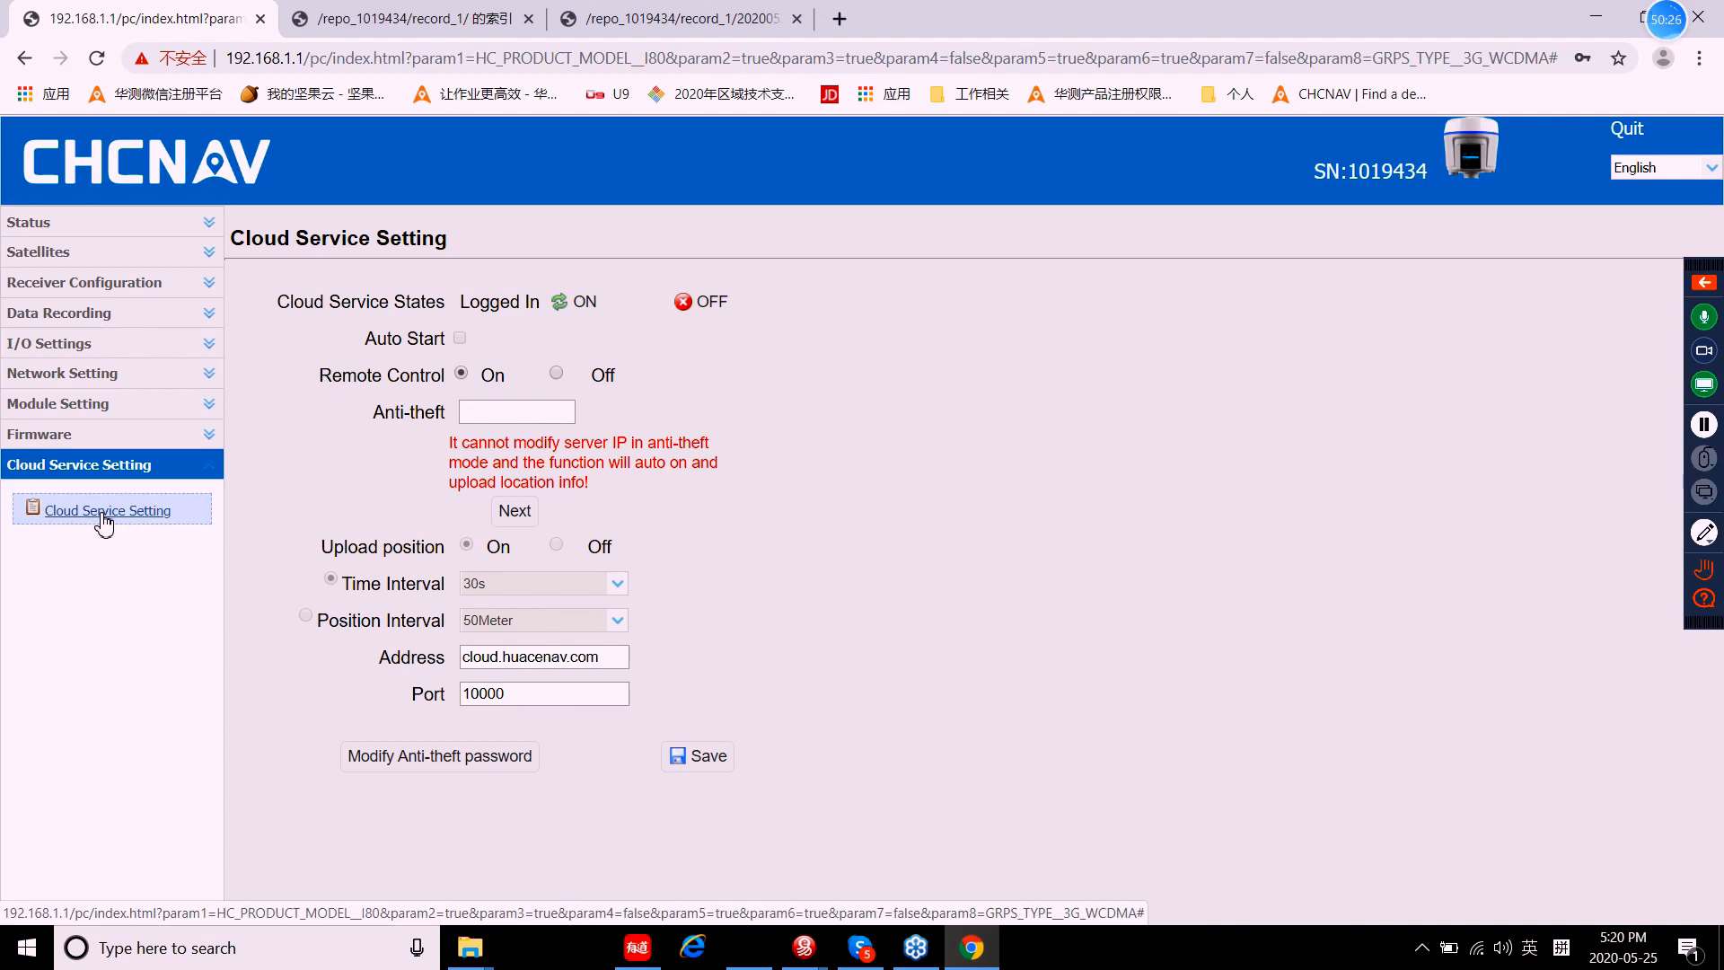
left_click(75, 467)
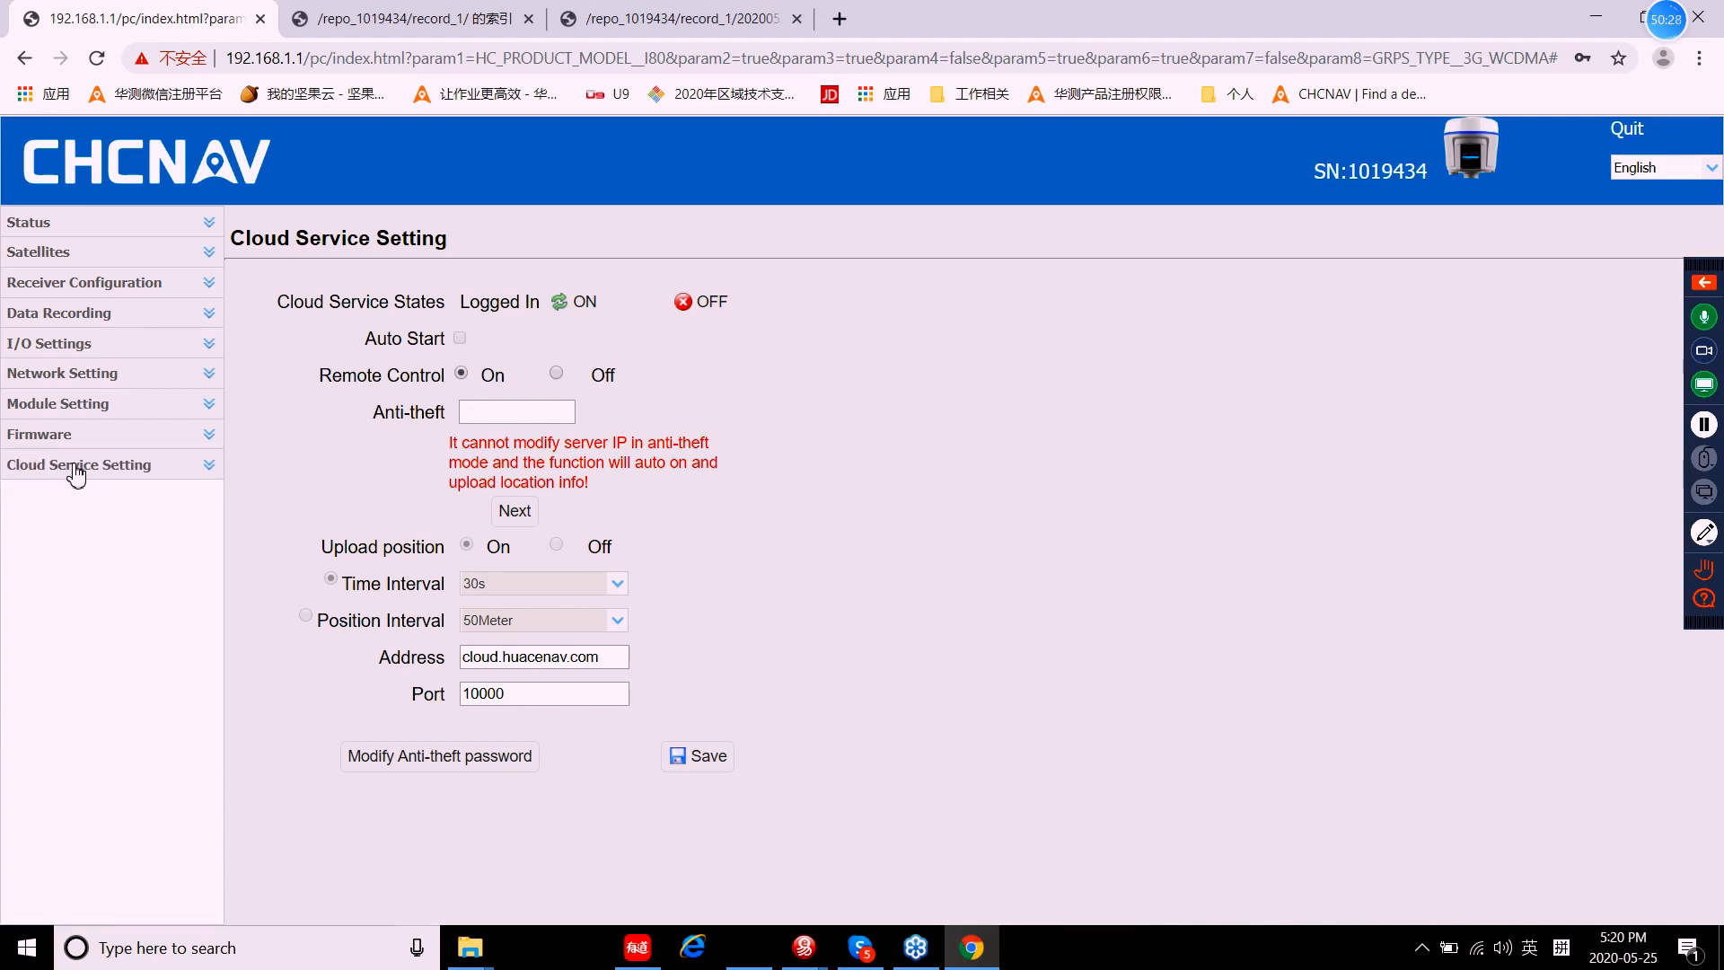